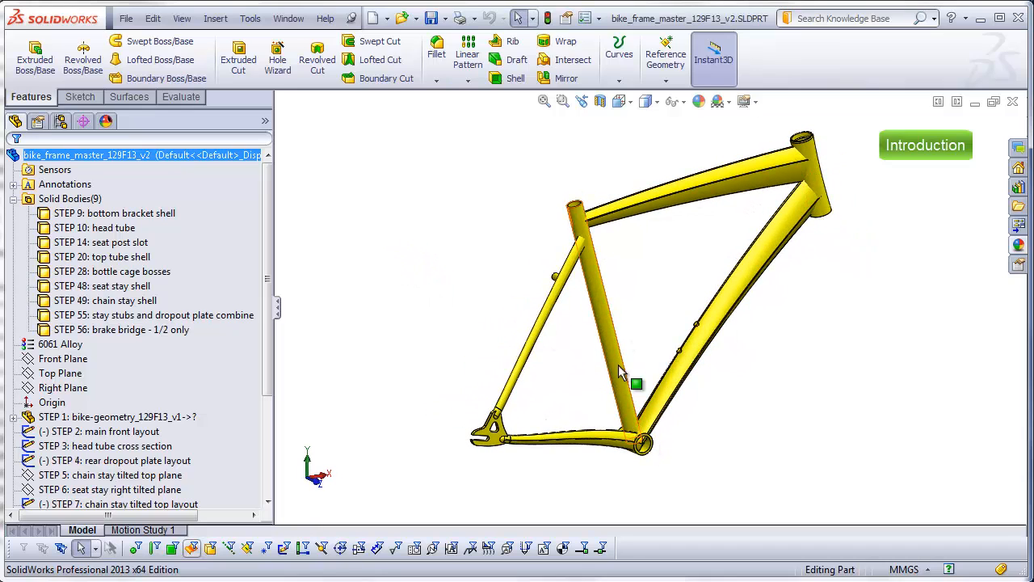
Step: Examine the bike frame's seat stay, bottle cage bosses, dropout plate, chain stay and bottom bracket junction up close
middle_drag(630, 347, 615, 278)
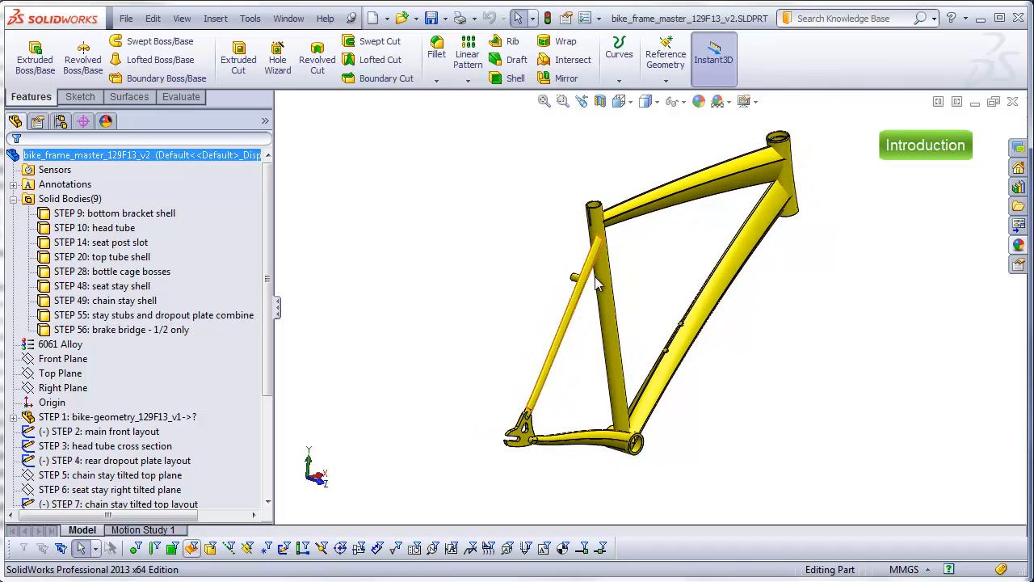
scroll(579, 270, down, 5)
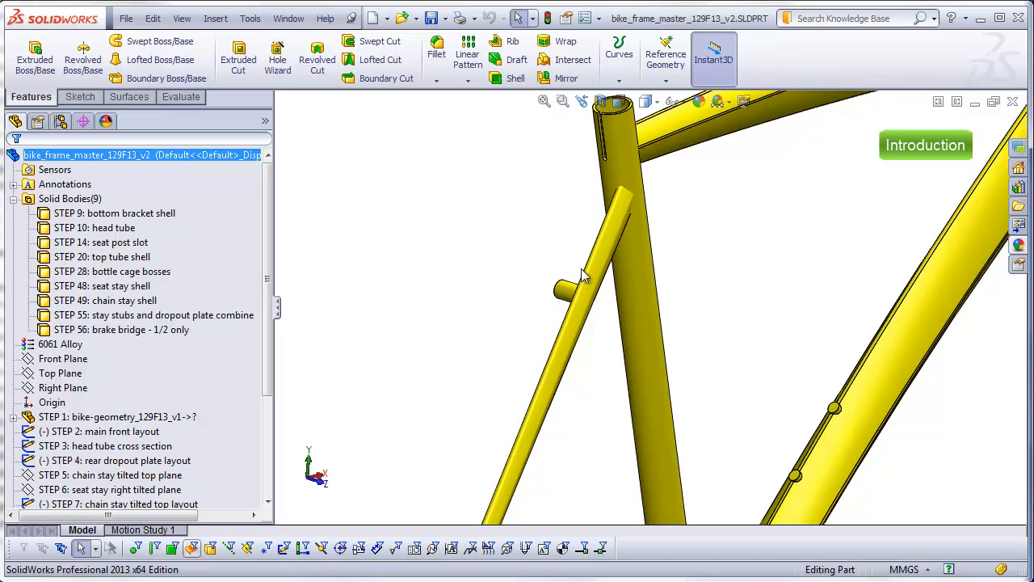
key(ctrl+1)
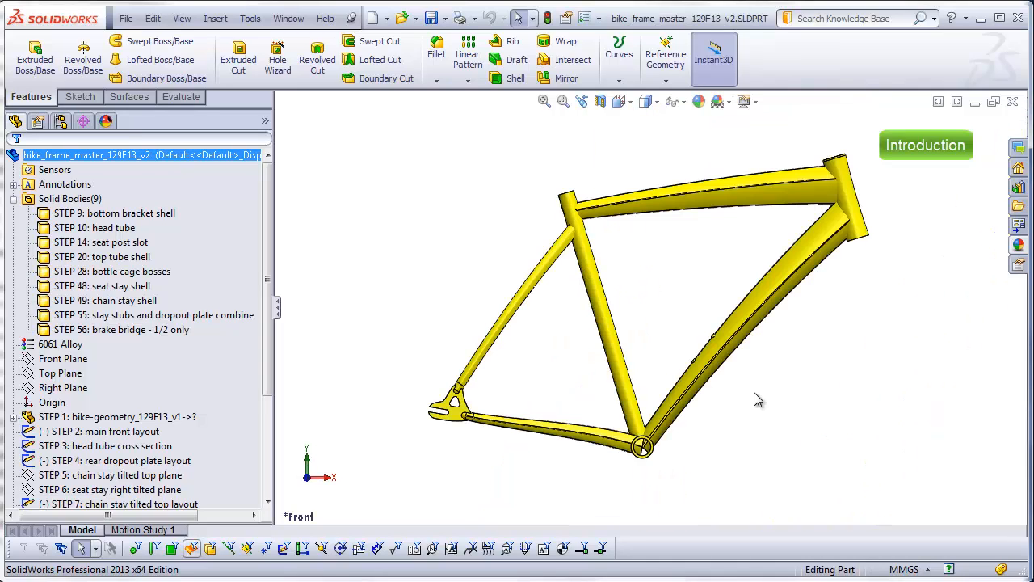
middle_drag(757, 400, 799, 445)
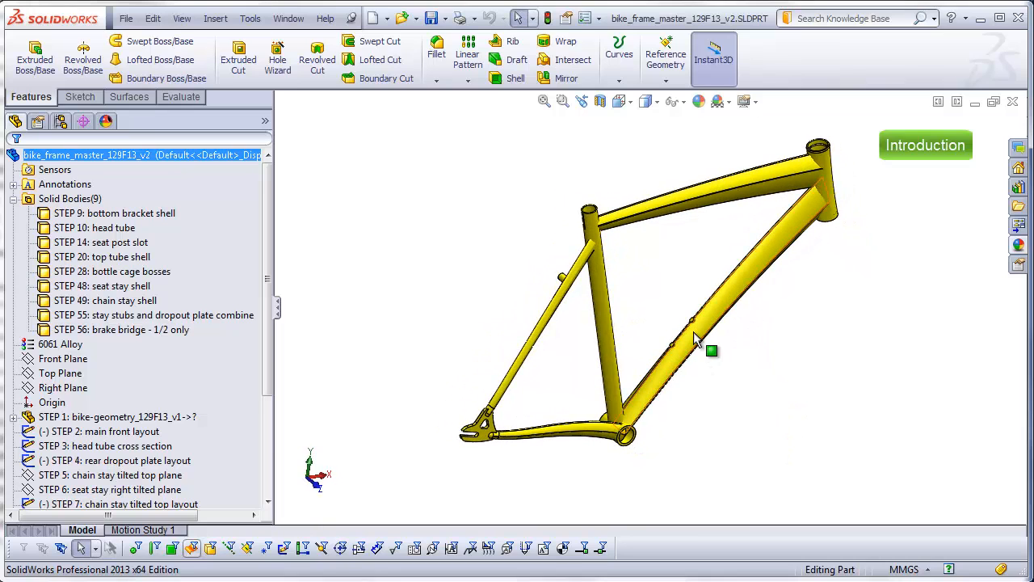
scroll(693, 331, down, 8)
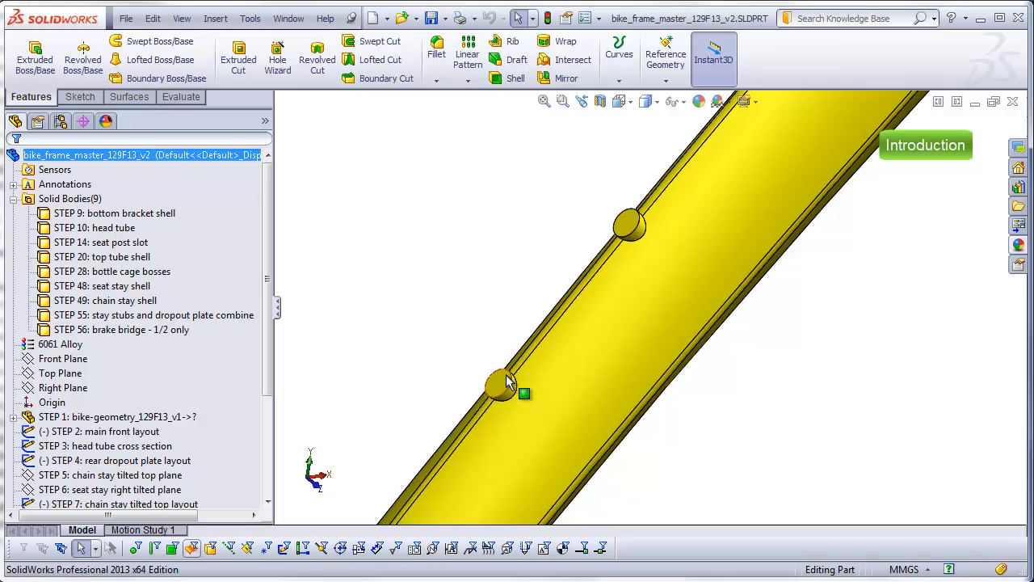
scroll(529, 445, up, 8)
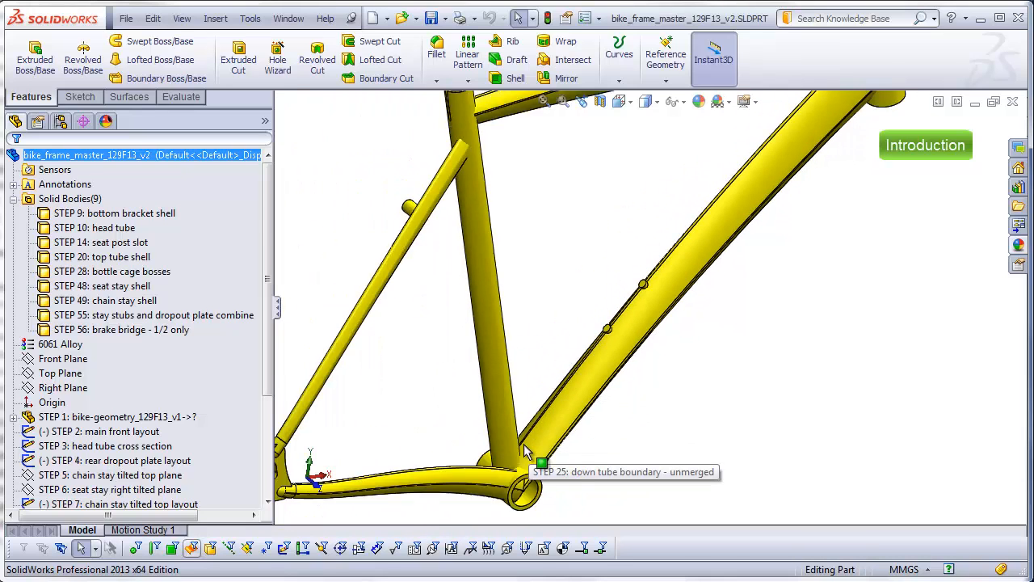
scroll(408, 420, down, 8)
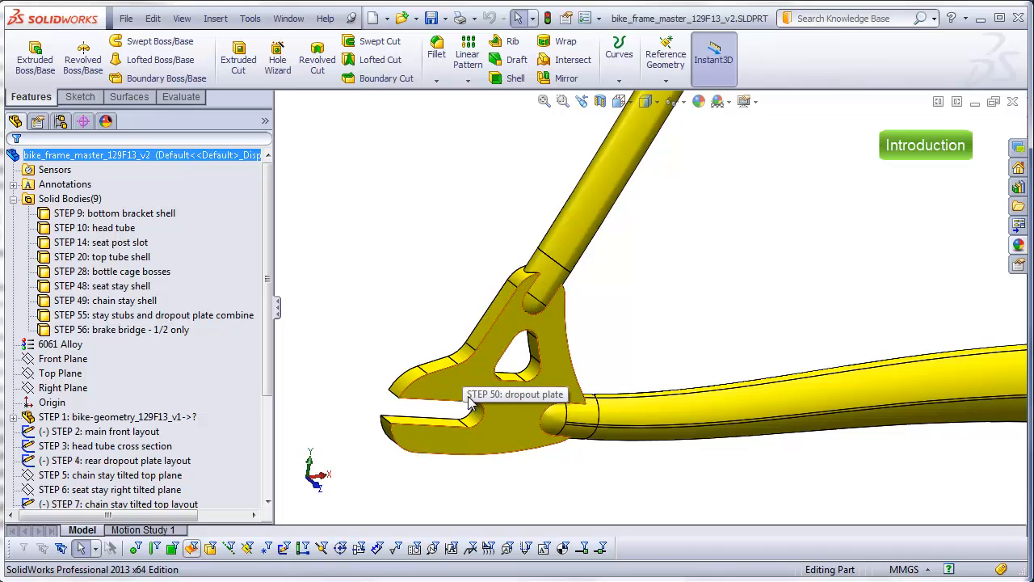
scroll(428, 457, up, 3)
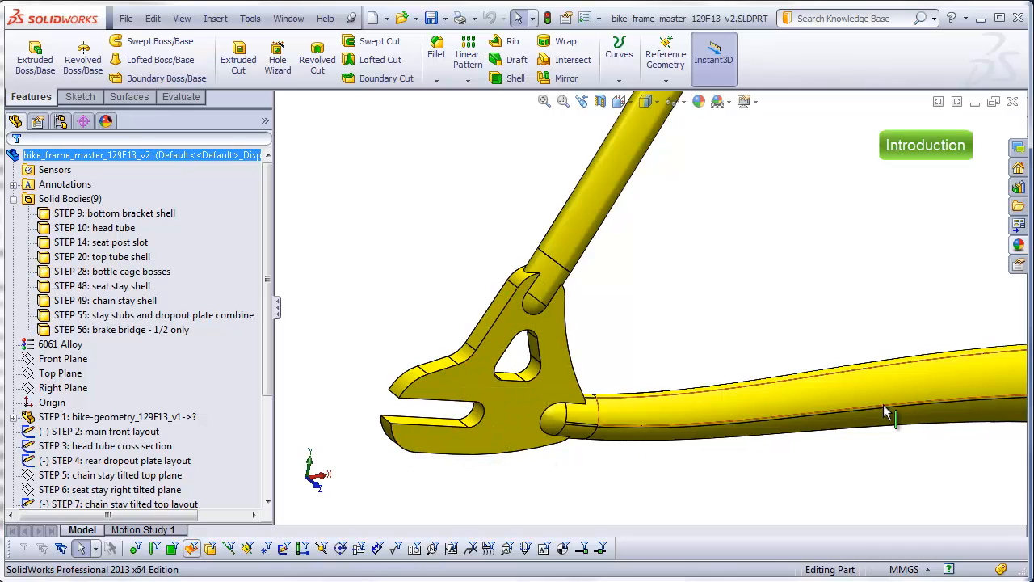
scroll(910, 420, up, 3)
scroll(910, 416, up, 1)
scroll(863, 341, down, 6)
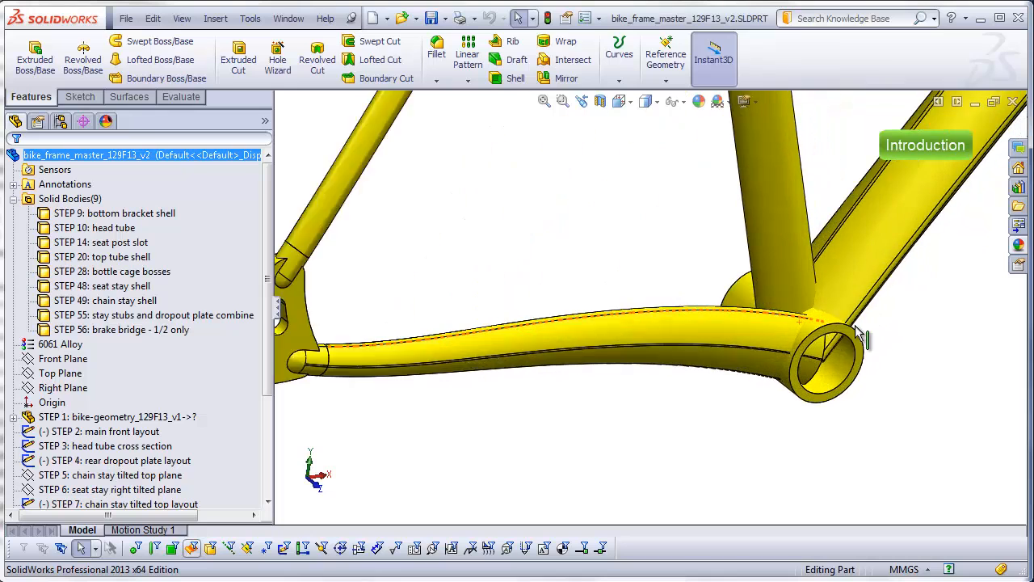
middle_drag(858, 340, 814, 280)
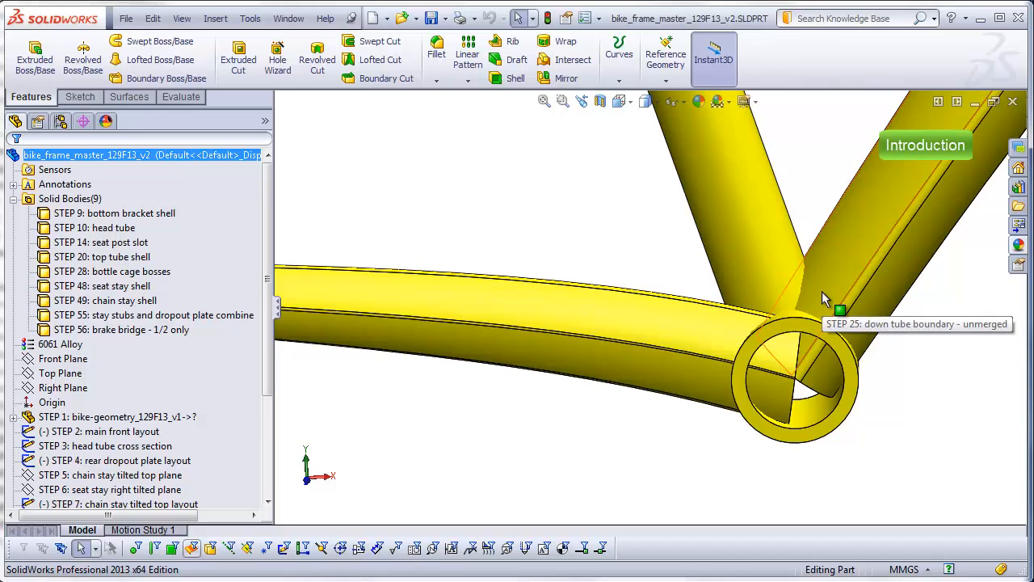
middle_drag(822, 298, 800, 330)
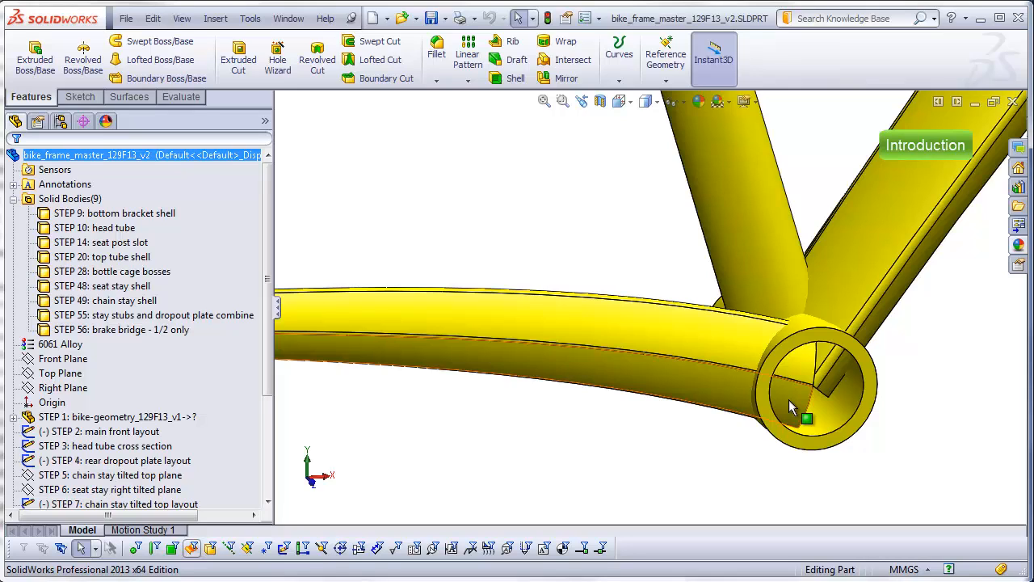
key(ctrl+1)
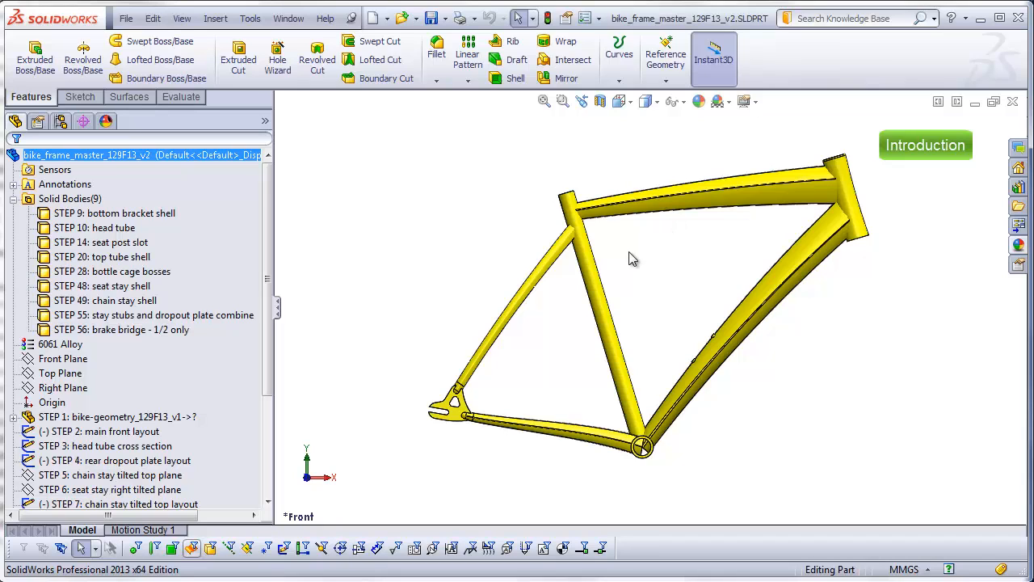
Step: Check the commands available for the bottom bracket shell solid body, including Insert into New Part
middle_drag(621, 259, 558, 291)
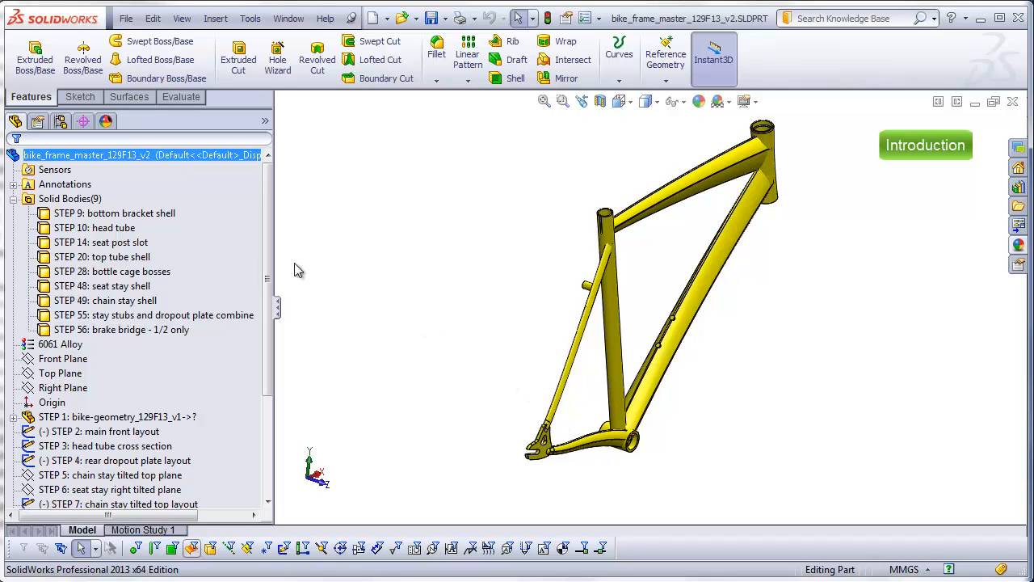
click(137, 330)
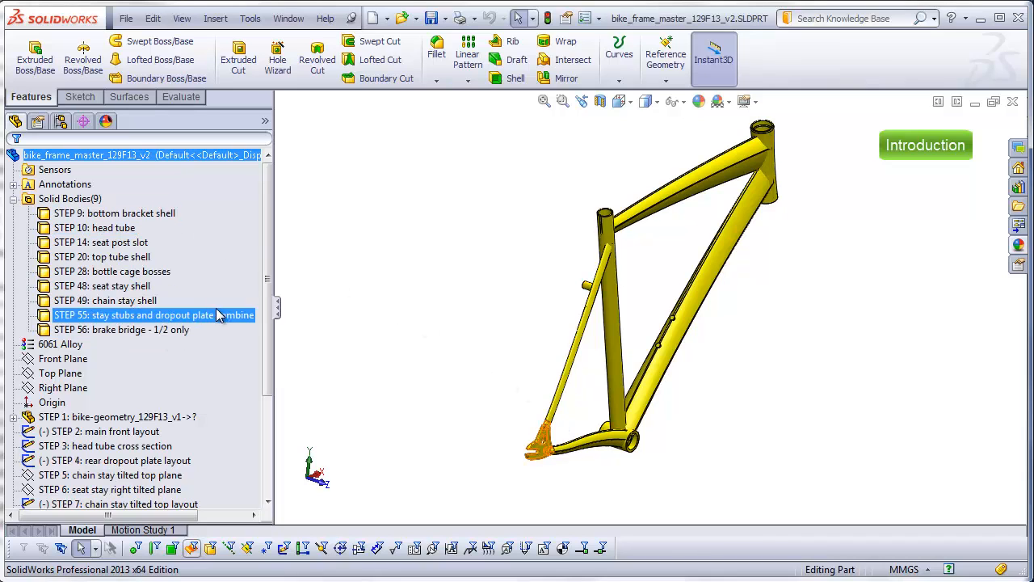
right_click(97, 215)
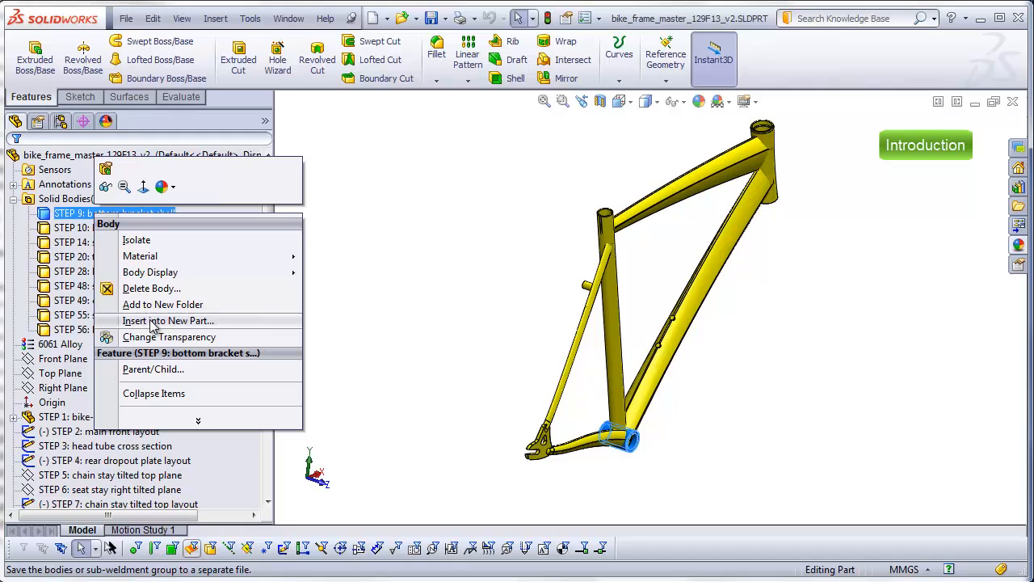
click(395, 323)
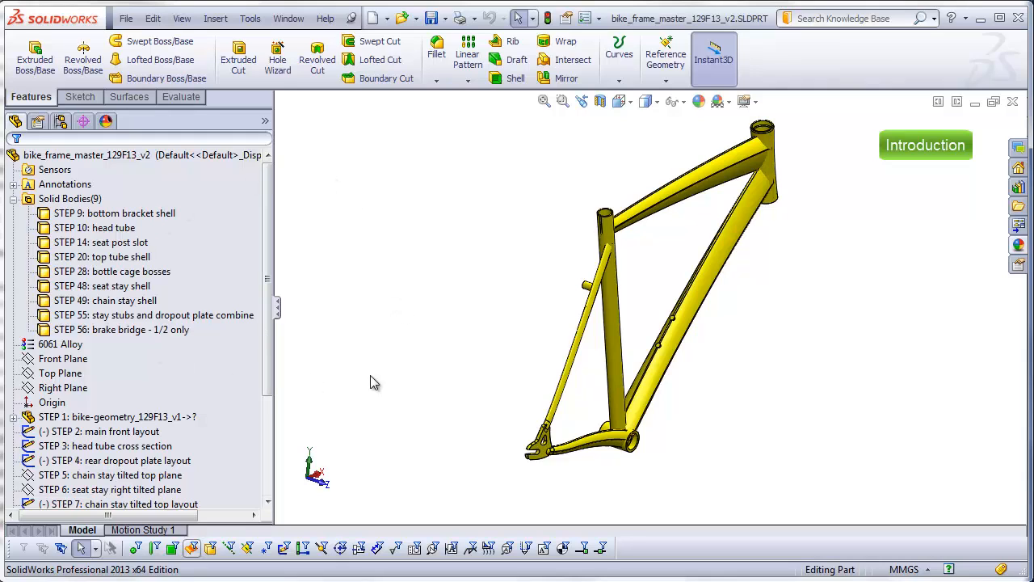
Step: Review the master part's feature history down to the brake bridge, and identify the head tube and bottom bracket shell bodies
drag(270, 371, 270, 485)
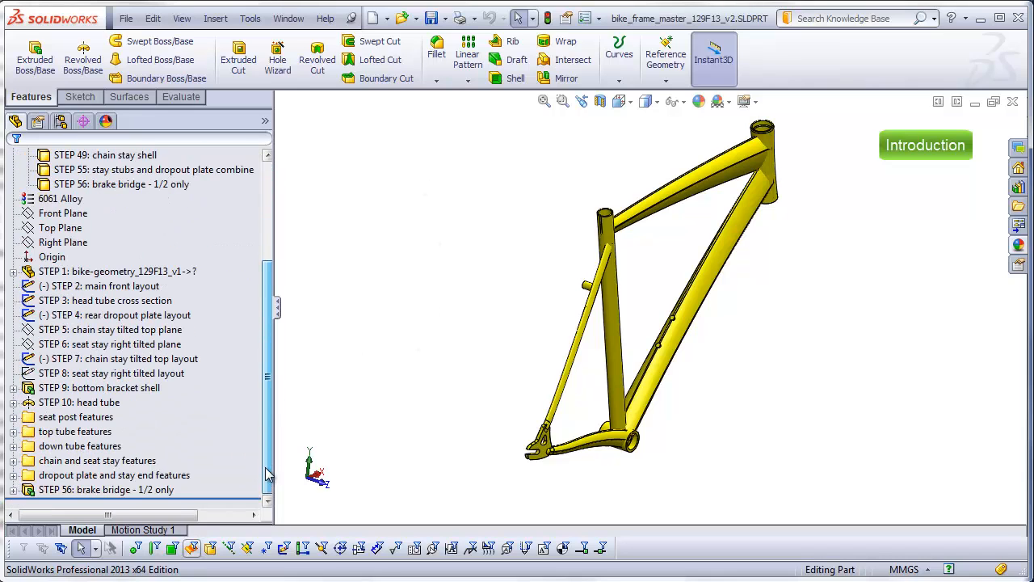
click(149, 490)
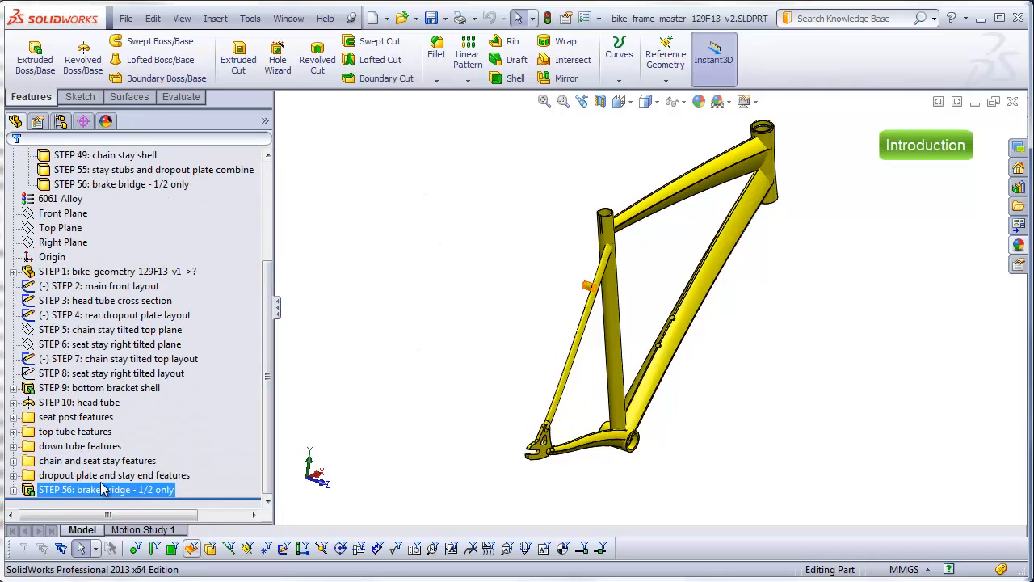
click(119, 287)
click(338, 321)
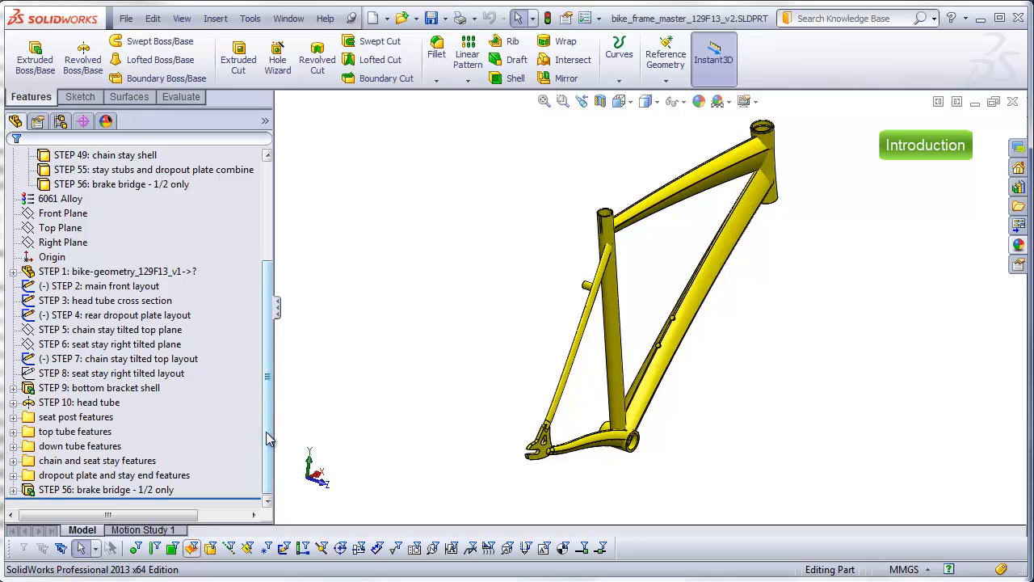
drag(269, 437, 337, 337)
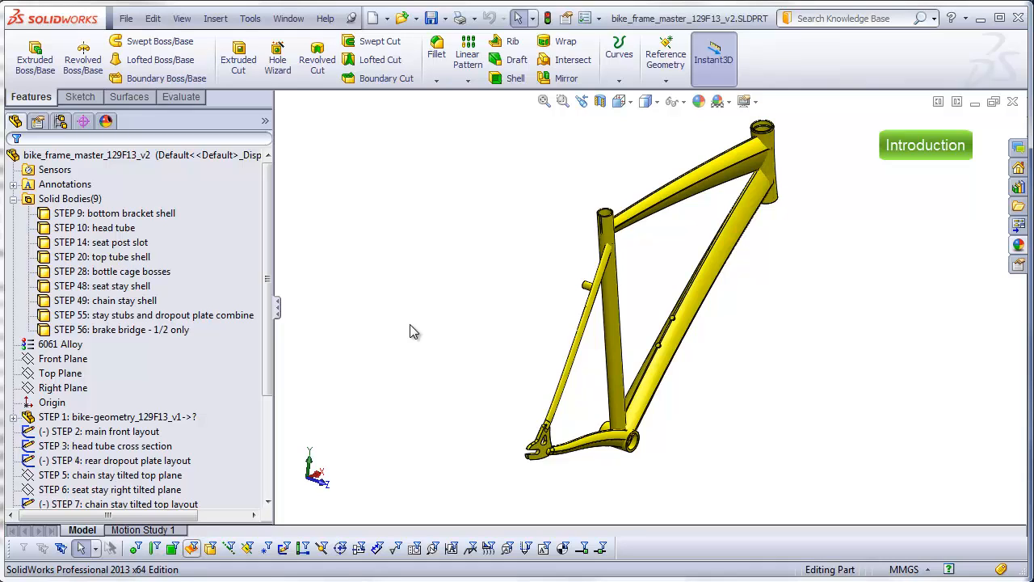
key(ctrl+1)
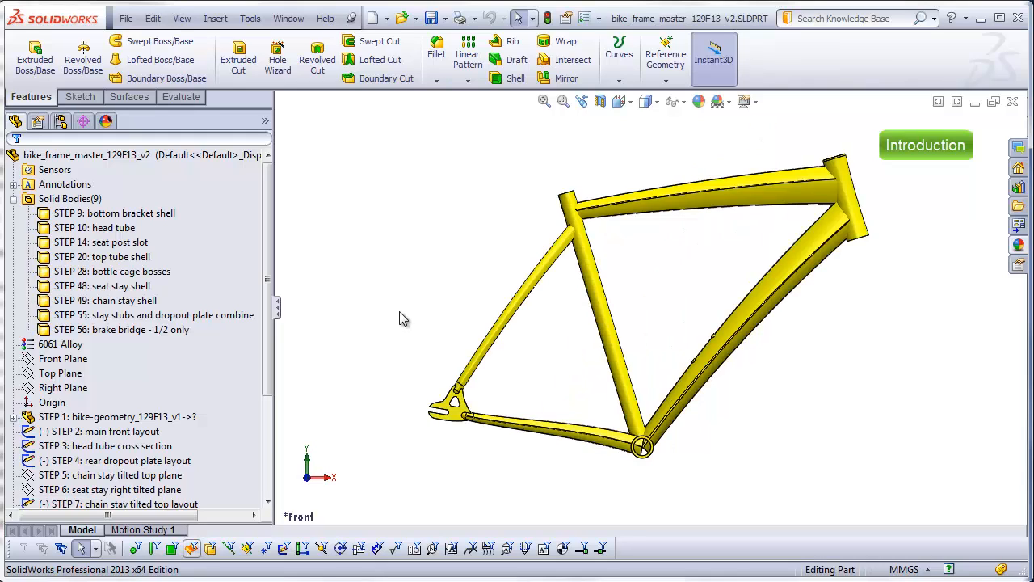
click(113, 229)
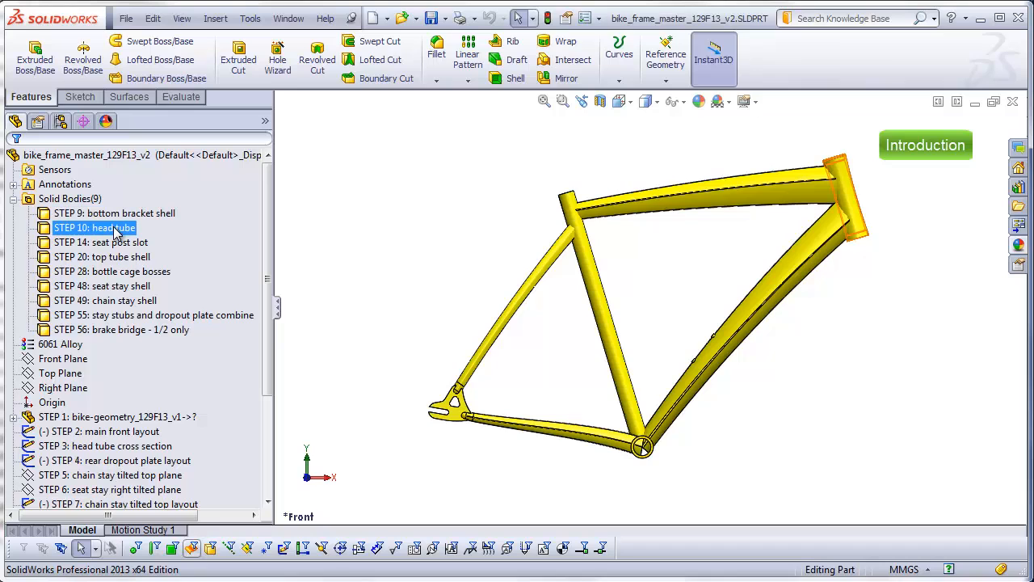
click(119, 214)
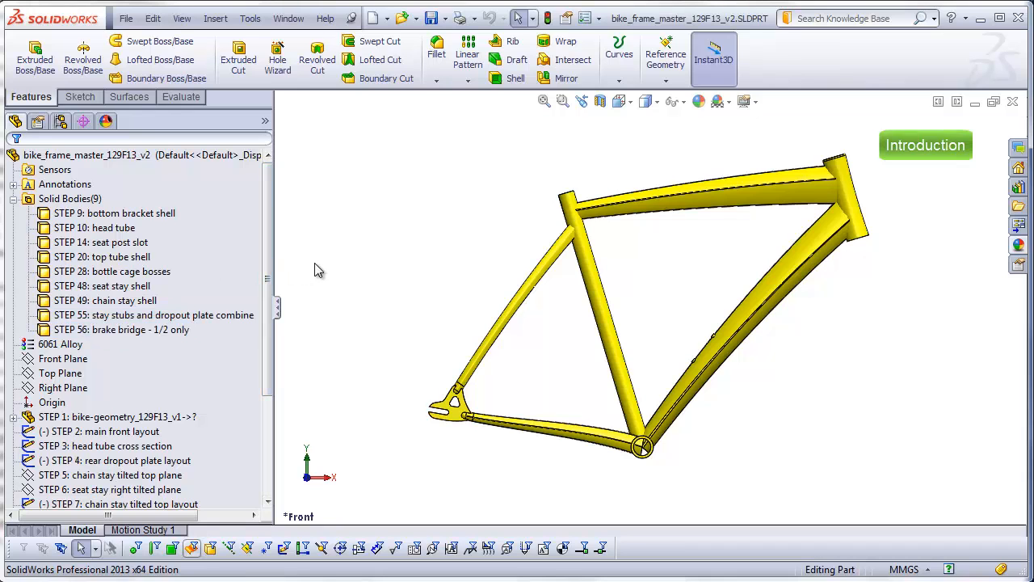
Step: Create a new part document from the Part template
click(126, 18)
click(145, 7)
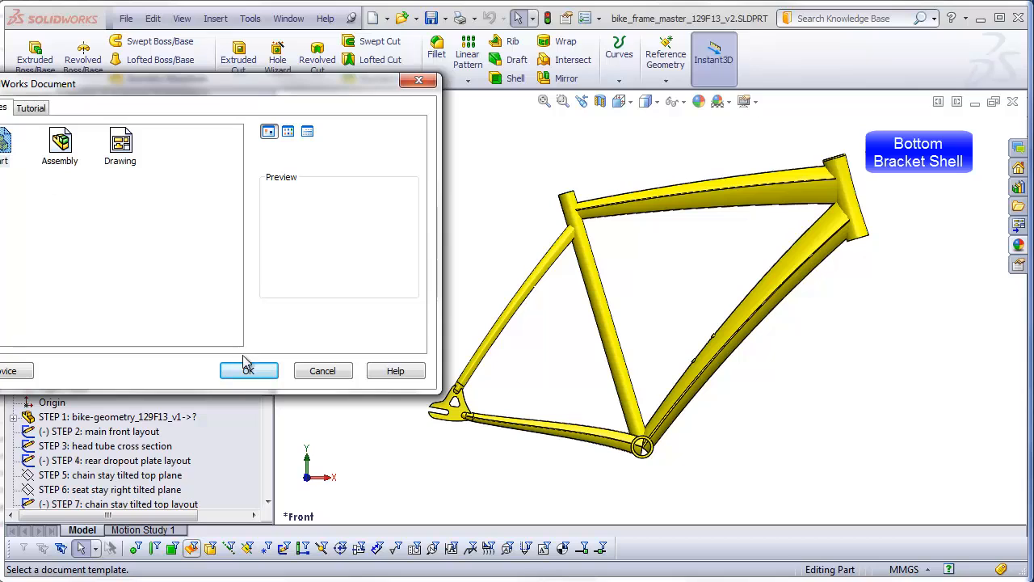
click(248, 368)
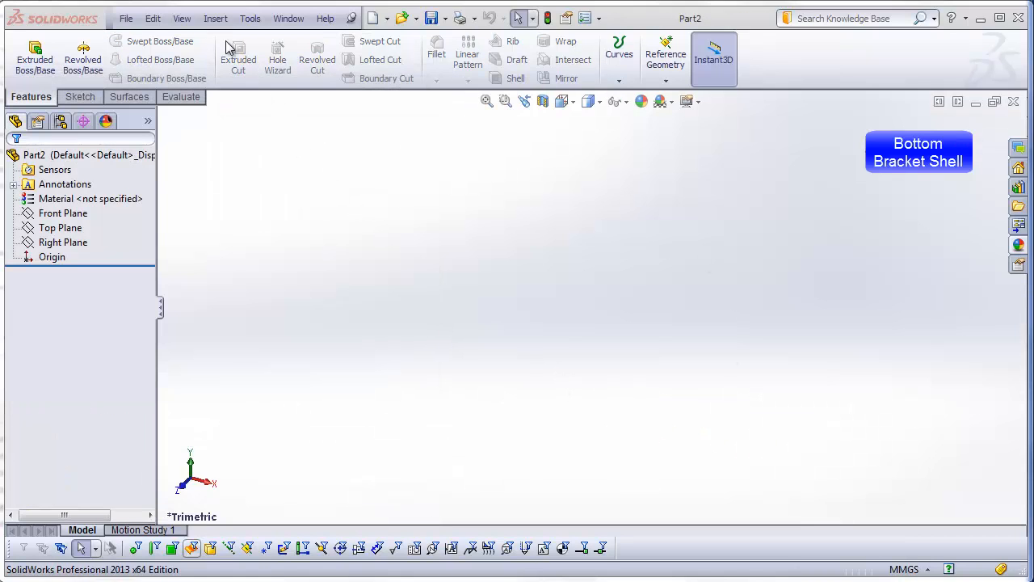
Step: Insert bike_frame_master_129F13_v2.SLDPRT into the new part at the origin, transferring only solid bodies and keeping the link to the original
click(217, 19)
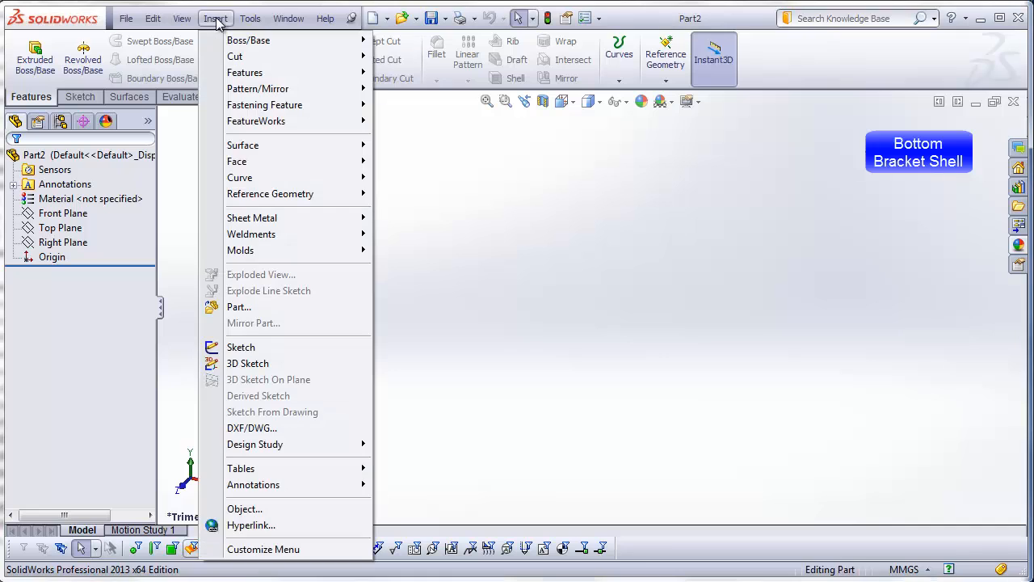
click(234, 307)
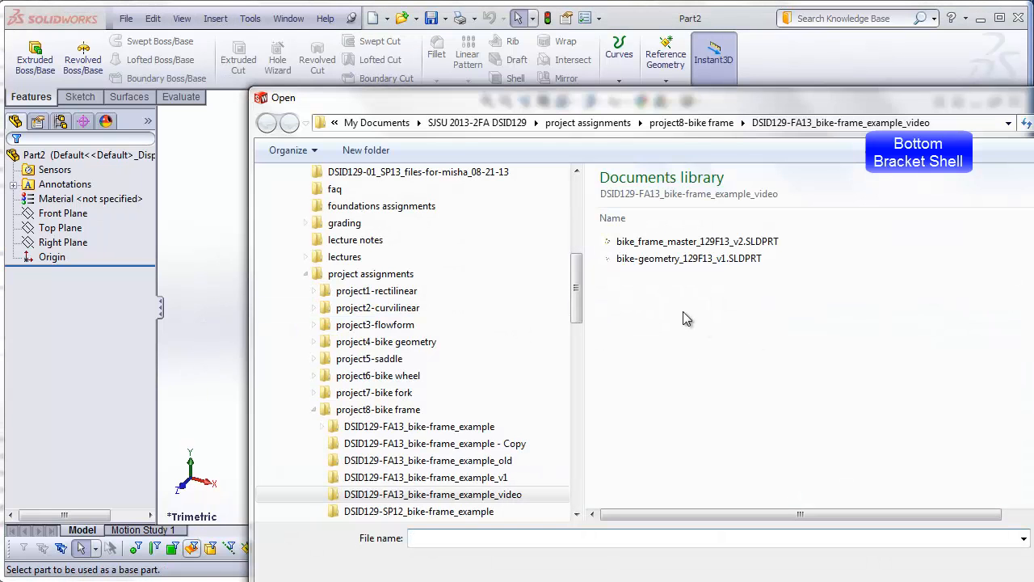
double_click(677, 242)
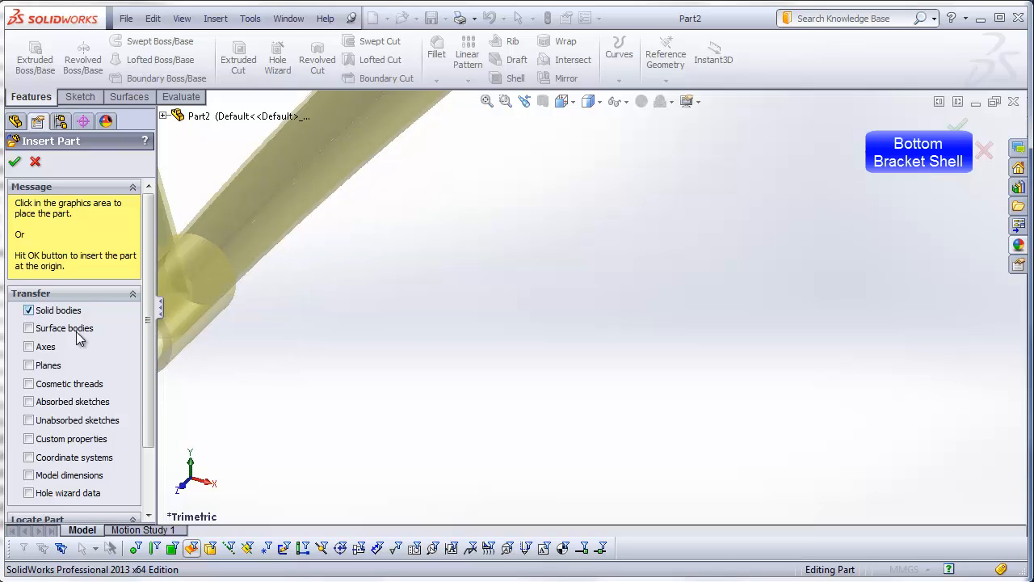
drag(150, 364, 147, 427)
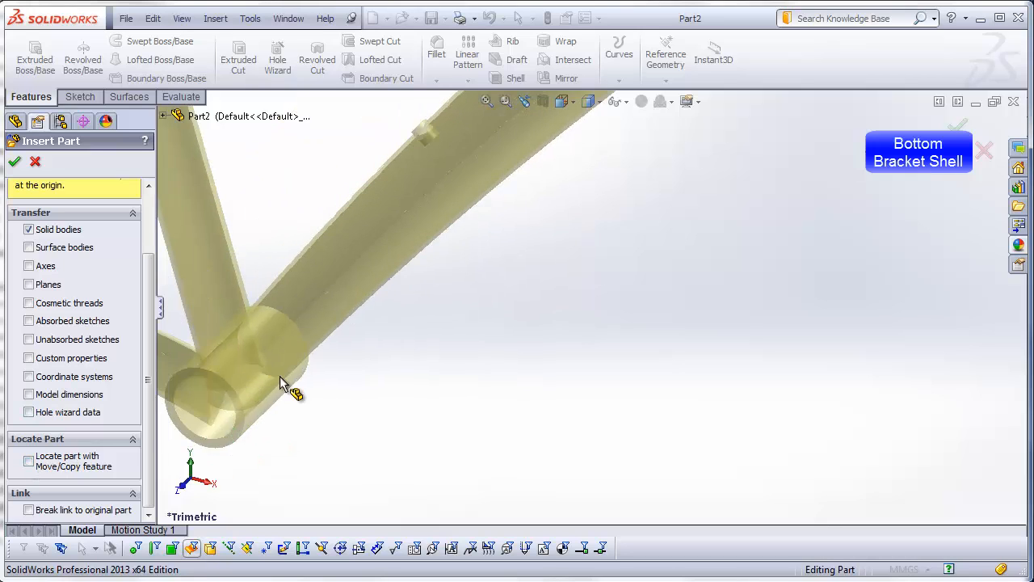
click(15, 162)
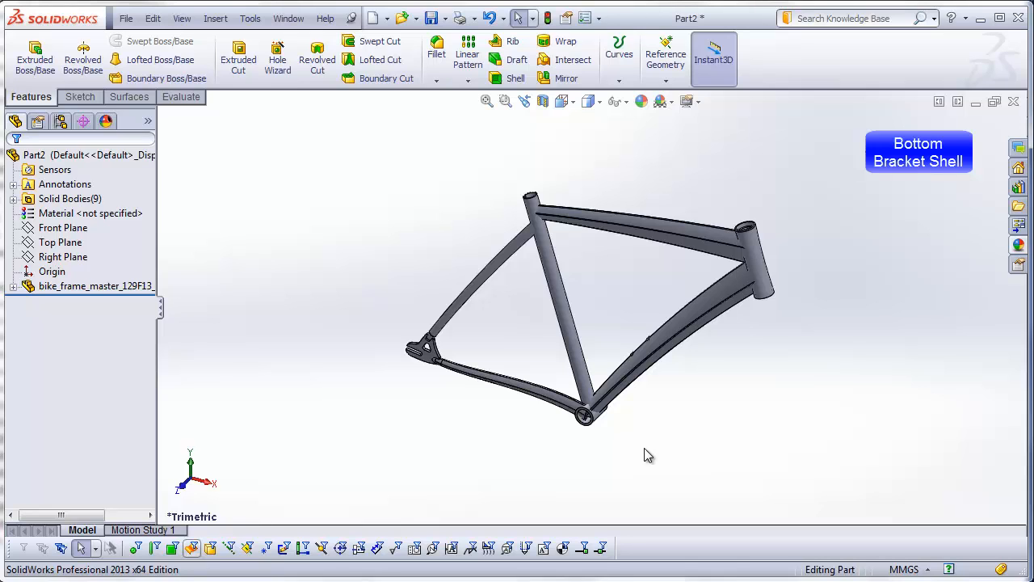
Step: Expand the inserted part's solid bodies list with full names readable, and identify the bottom bracket shell and head tube bodies
scroll(627, 418, down, 5)
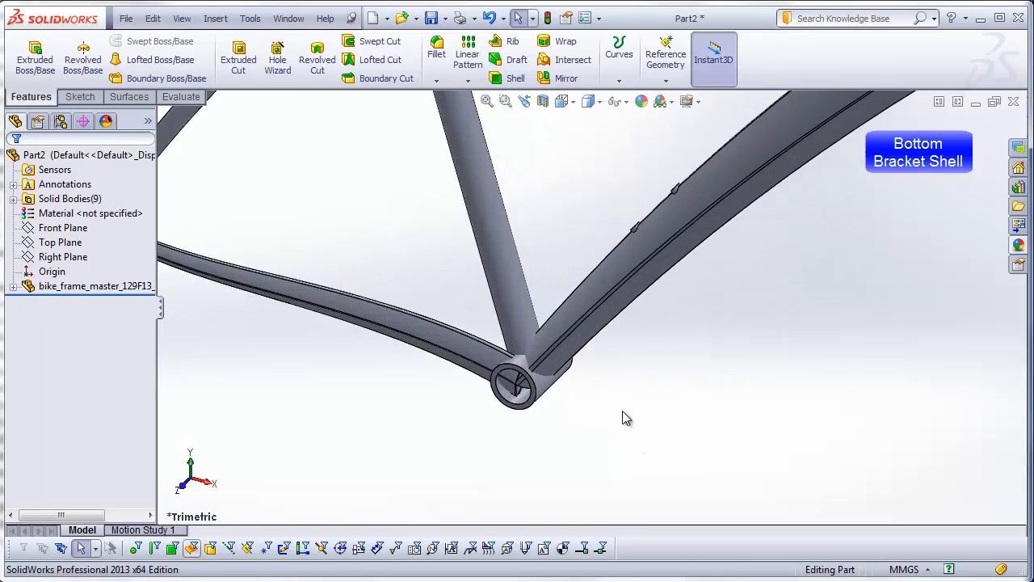
scroll(539, 217, up, 5)
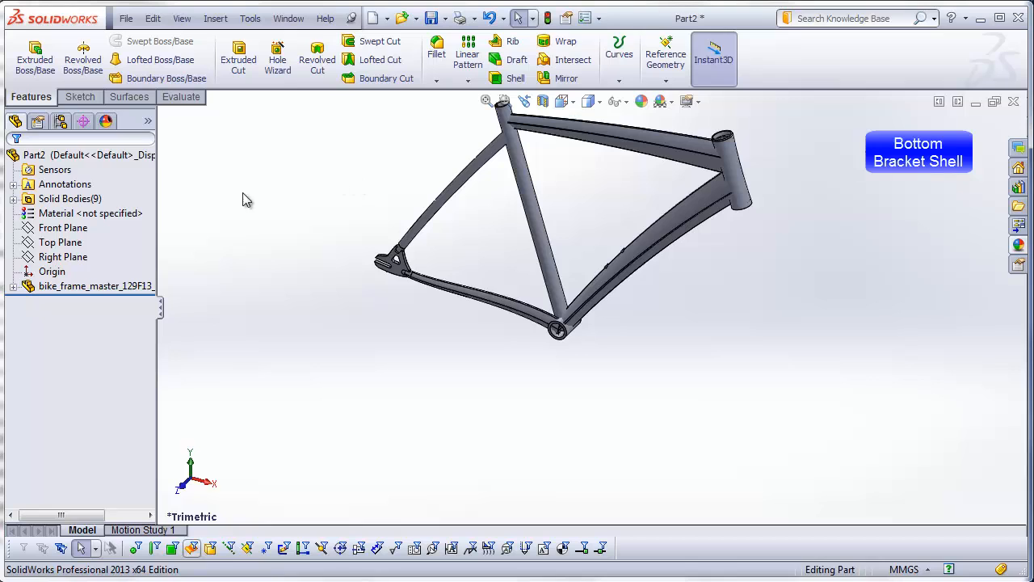
click(13, 199)
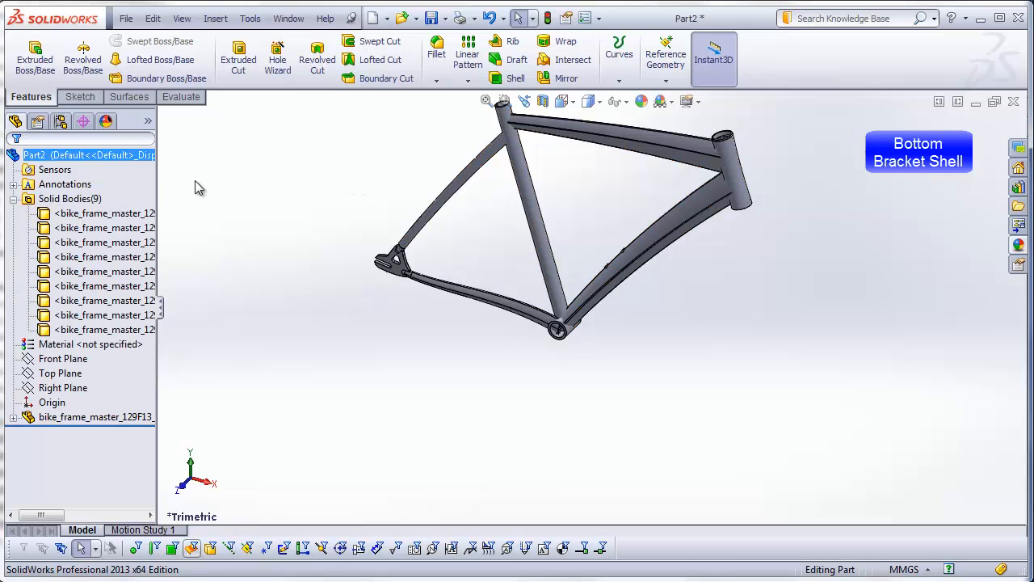
drag(157, 181, 344, 202)
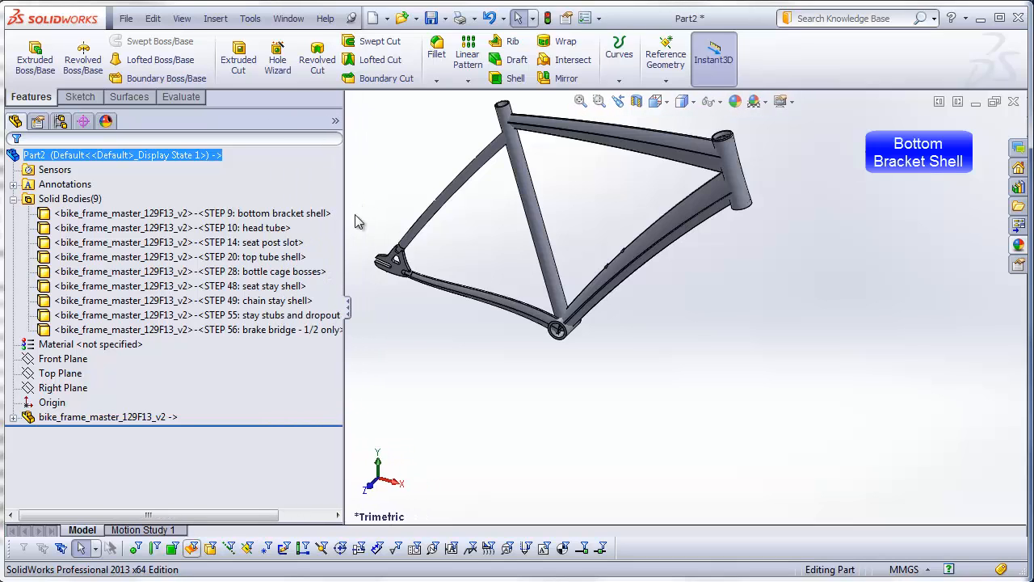
click(282, 214)
click(279, 228)
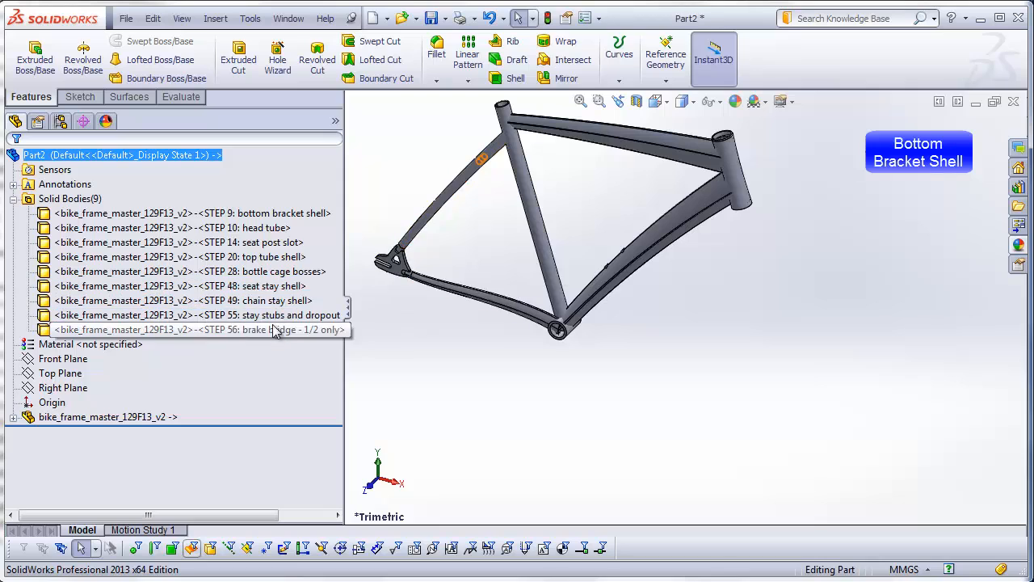
Step: Delete every solid body of the inserted bike frame except the STEP 9 bottom bracket shell
click(275, 228)
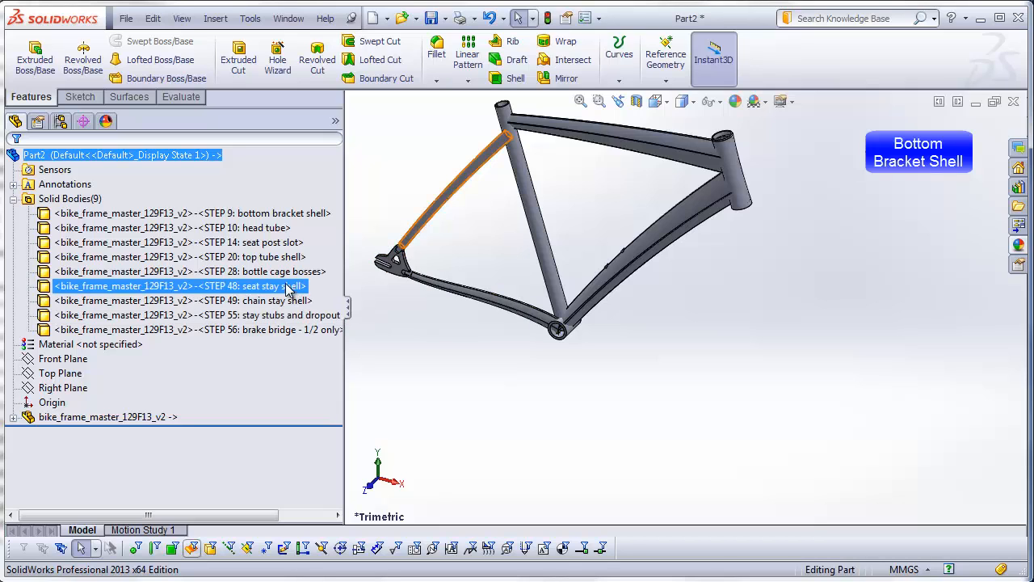
click(292, 215)
click(291, 215)
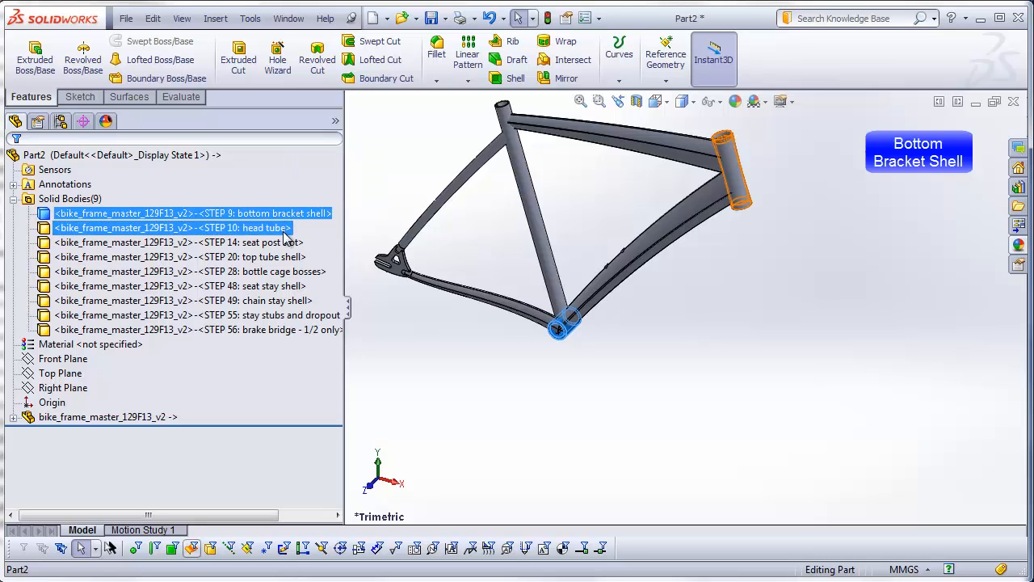
shift+click(280, 330)
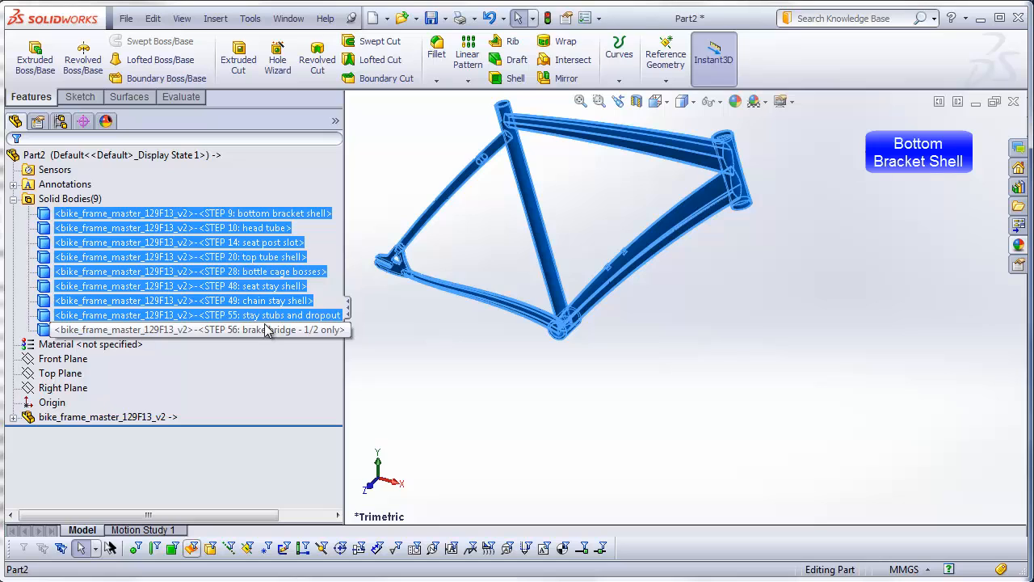
right_click(268, 334)
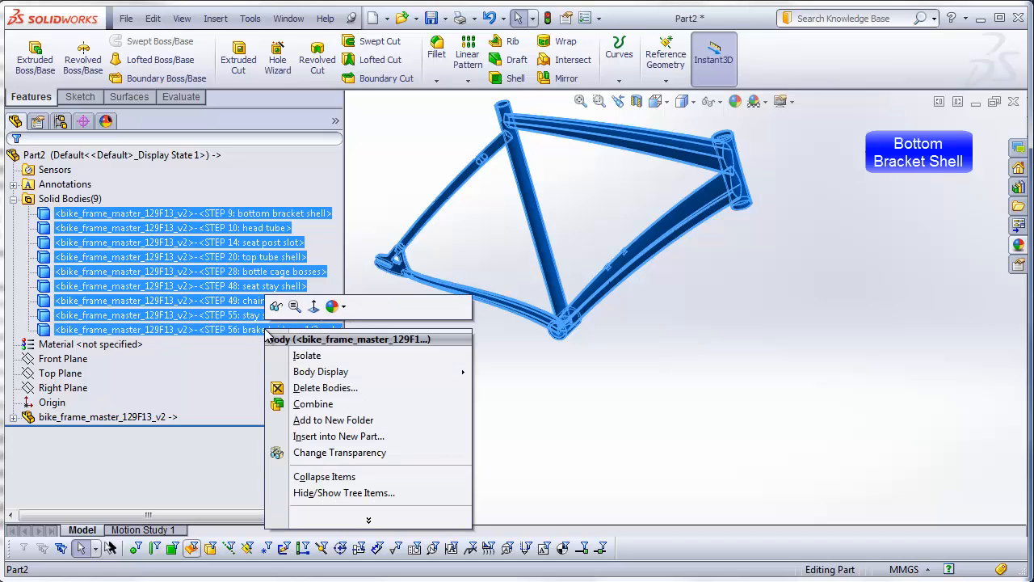
click(320, 388)
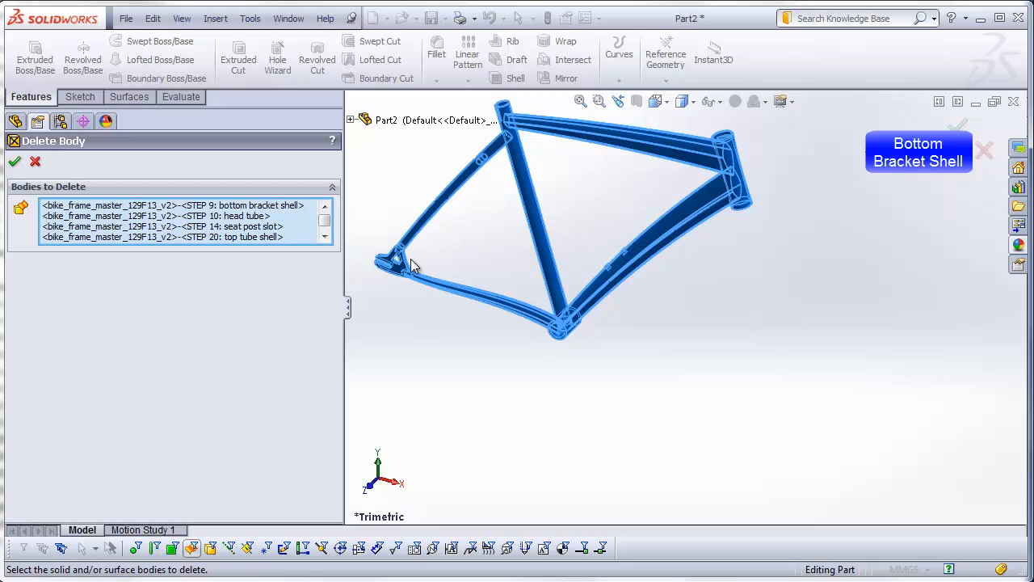
scroll(578, 323, down, 5)
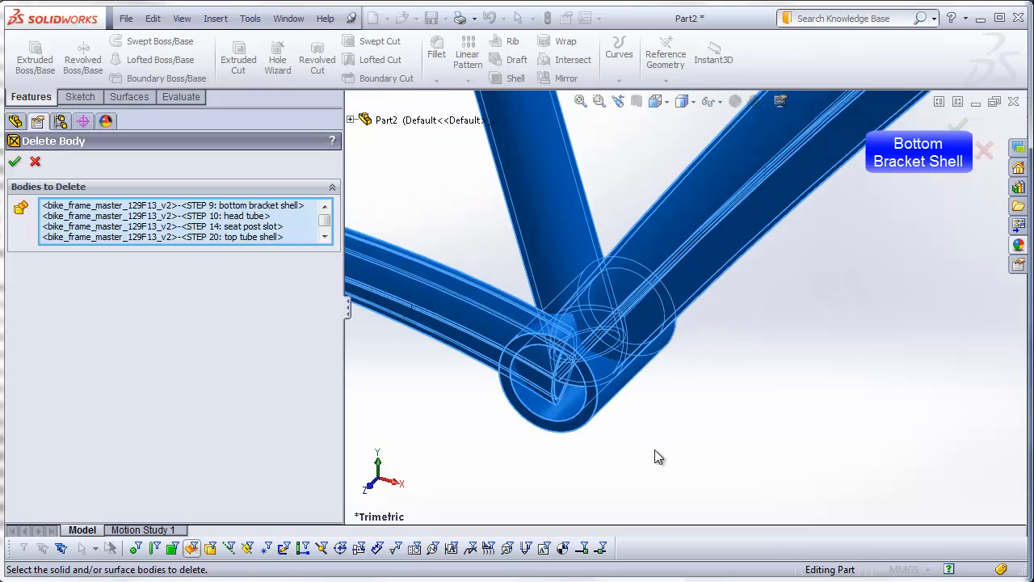
click(615, 386)
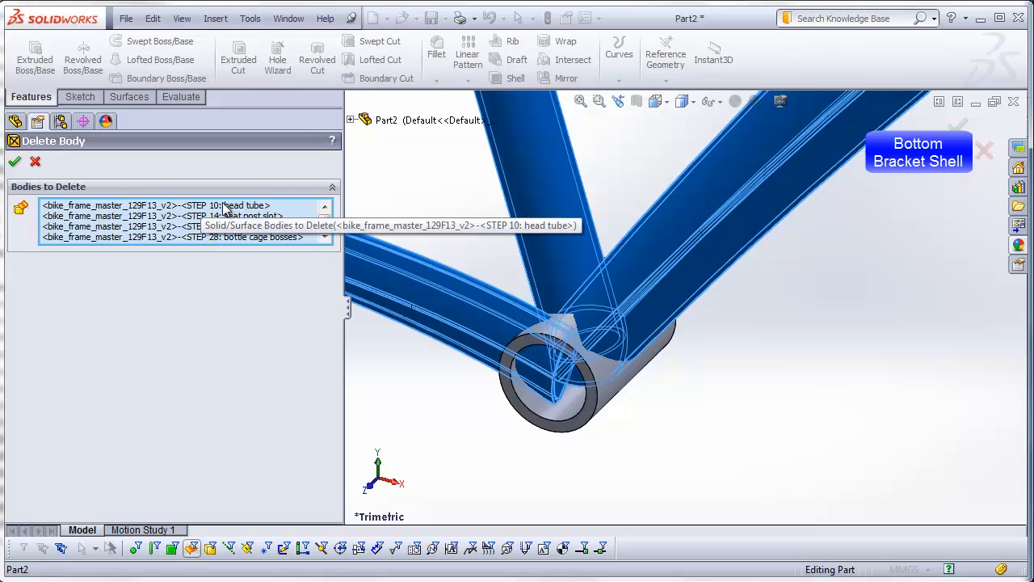
click(15, 164)
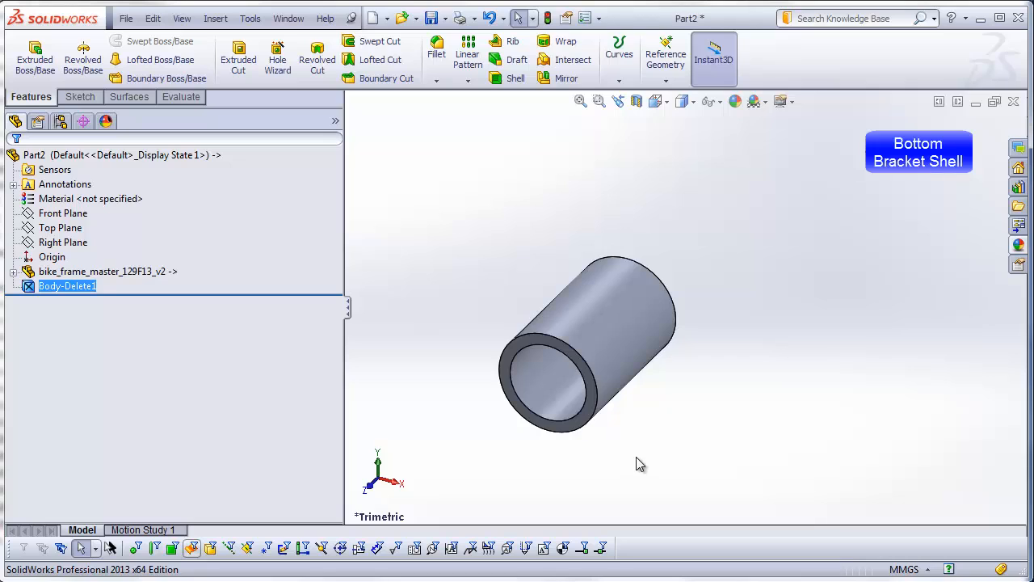
click(637, 458)
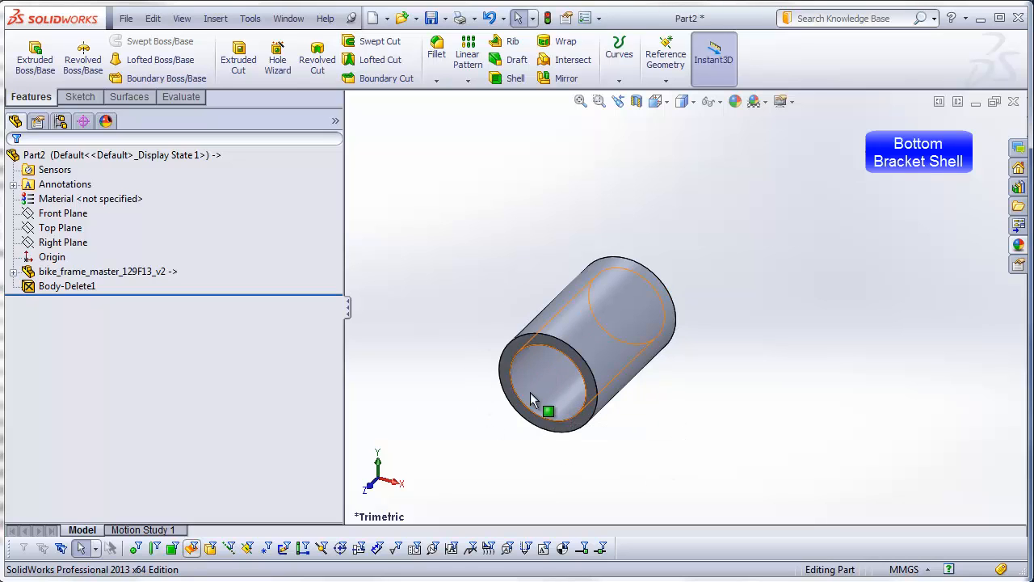
Step: Fillet the outer circular edges at both ends of the bottom bracket shell with a constant 0.5 mm radius
middle_drag(644, 370, 612, 454)
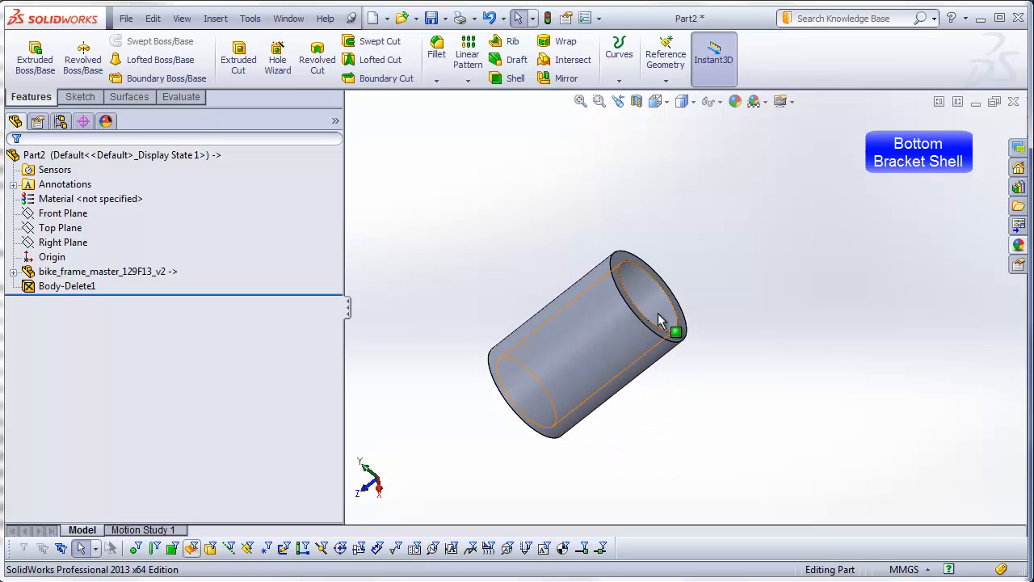
middle_drag(684, 412, 718, 358)
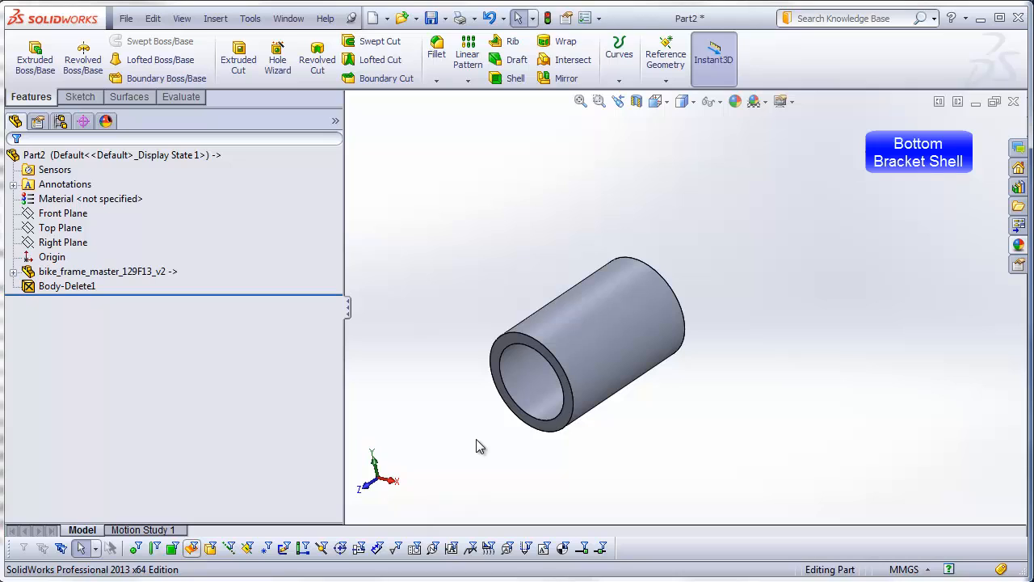
middle_drag(520, 416, 626, 444)
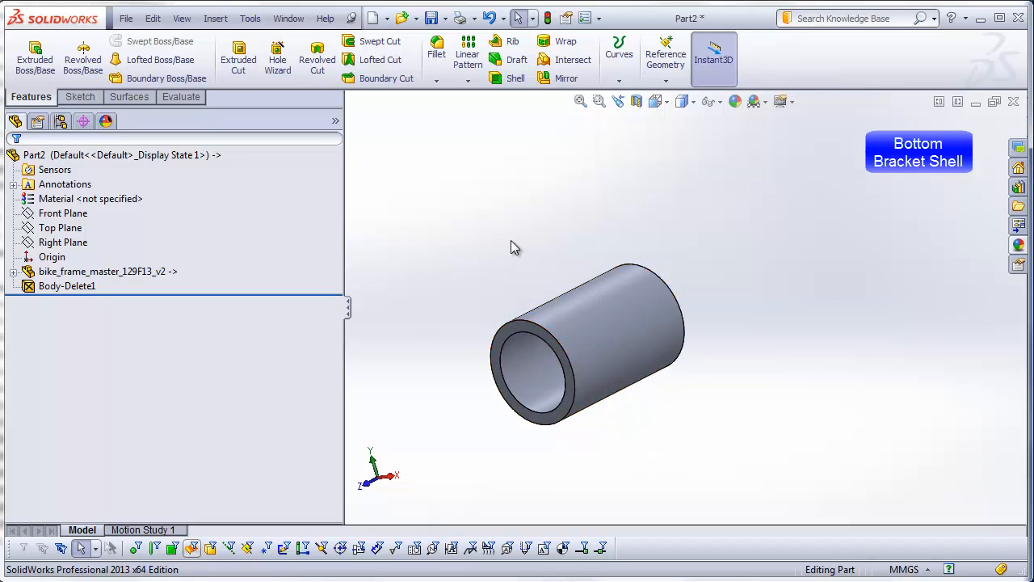
click(437, 57)
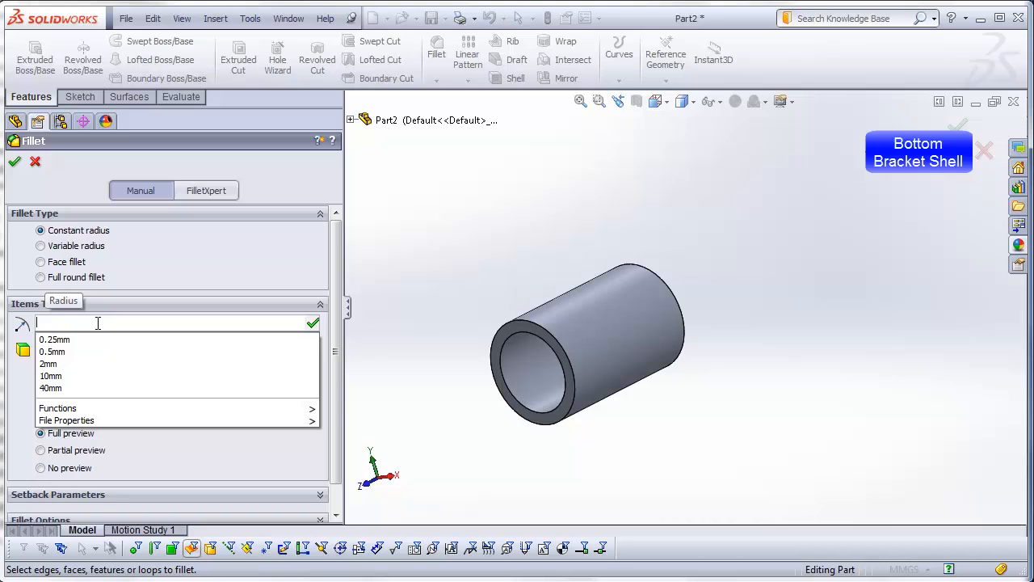
text(.5)
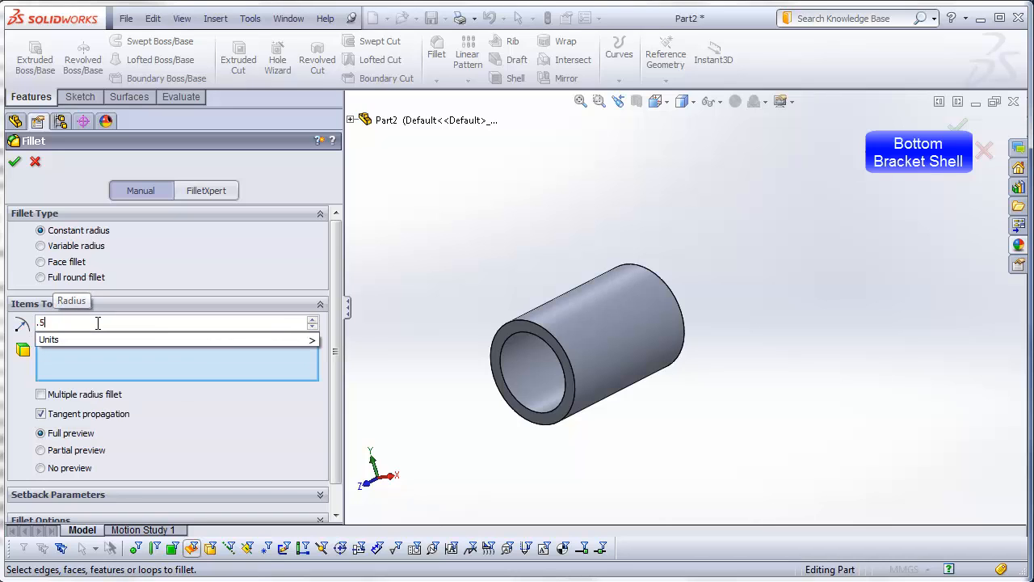
key(Return)
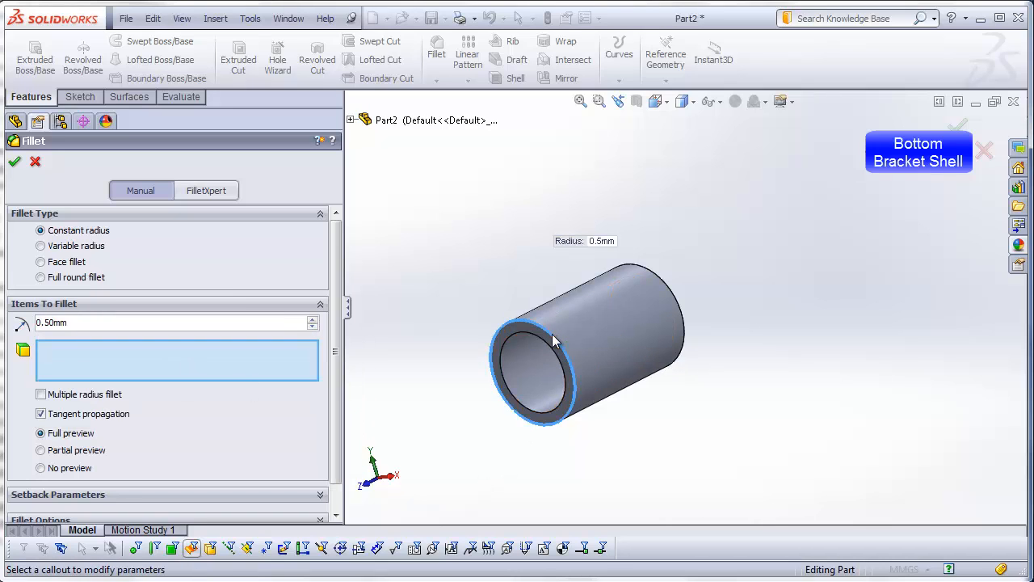
click(542, 341)
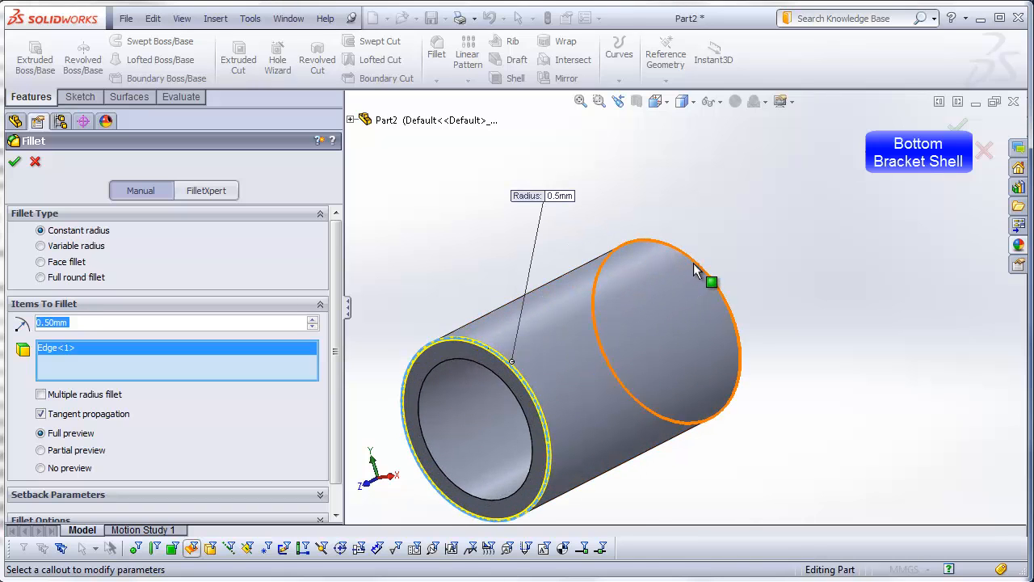
click(684, 266)
click(15, 162)
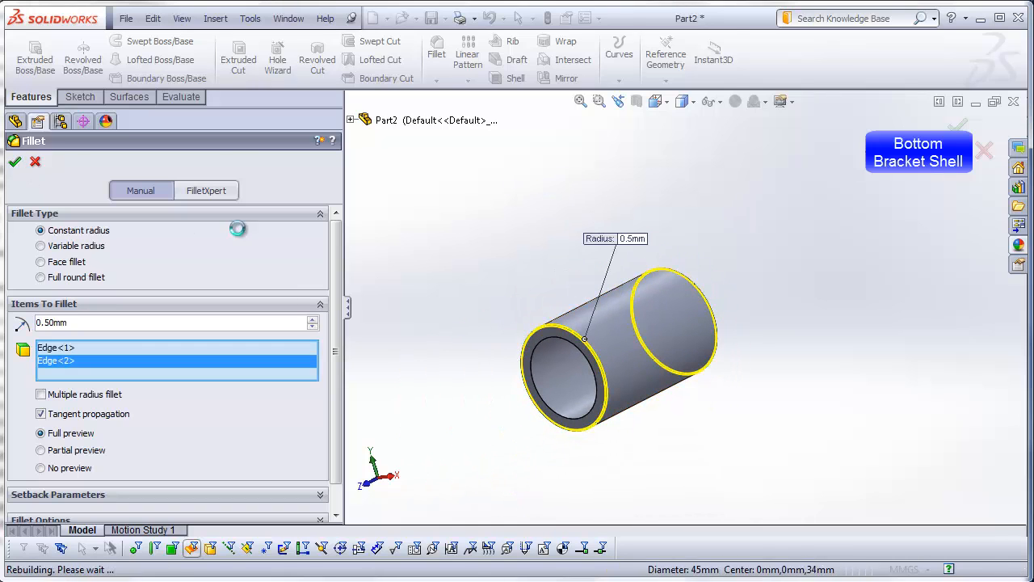
Step: Save the part as bottom-bracket-shell in the DSID129-FA13_bike-frame_example_video folder
middle_drag(442, 351, 426, 332)
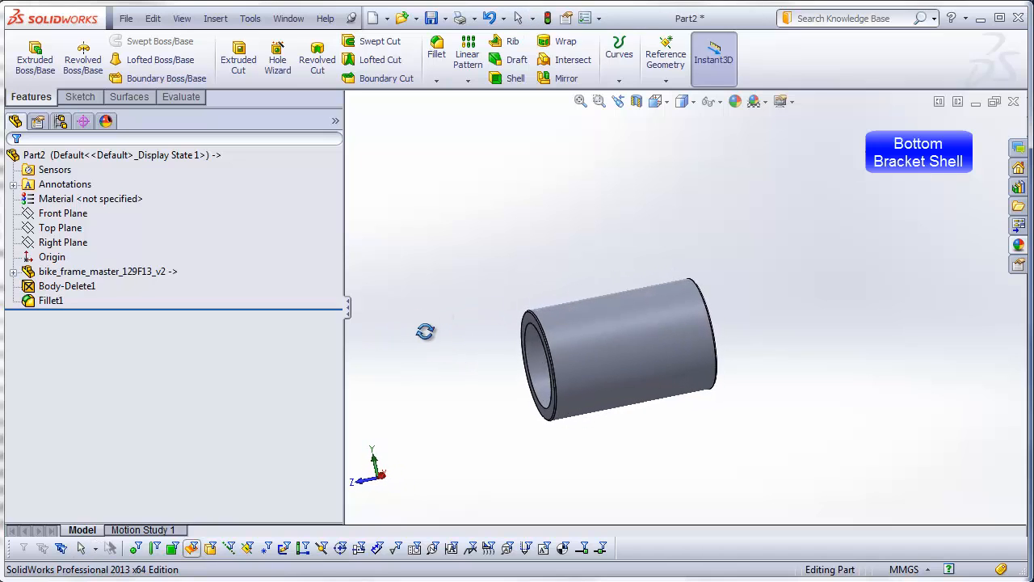
click(126, 18)
click(164, 116)
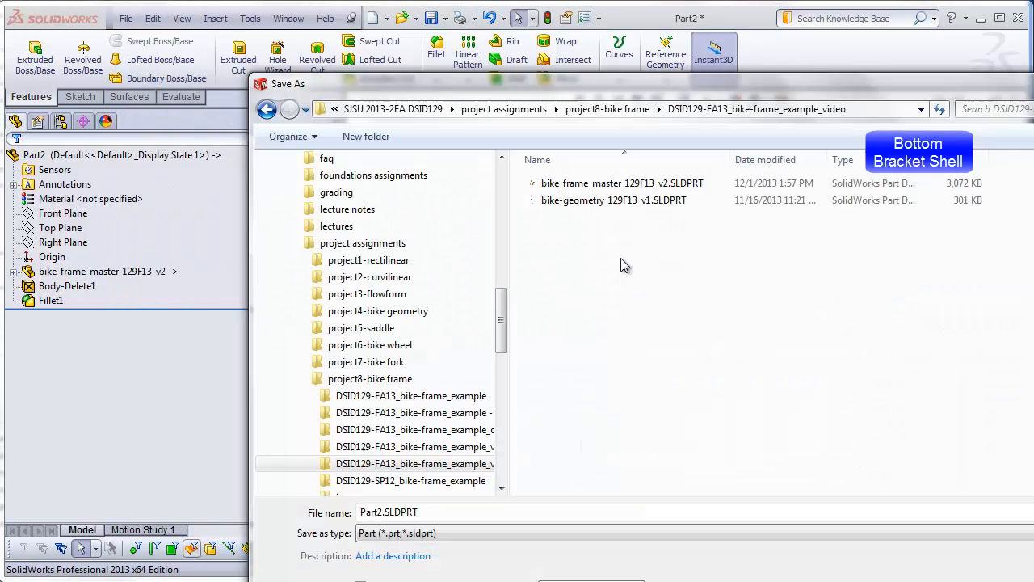
double_click(396, 513)
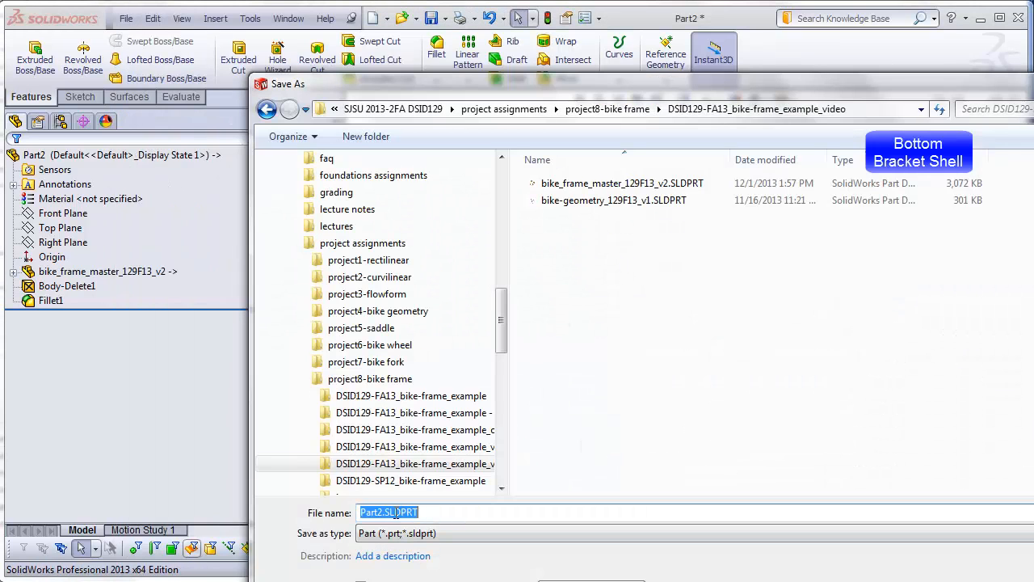
text(bot)
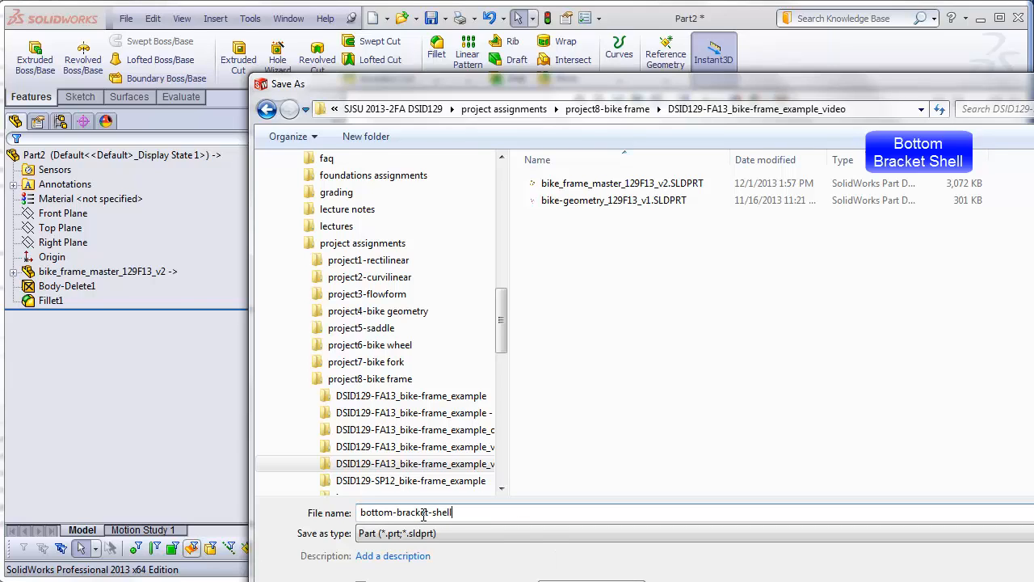
text(tom-bracket-shell)
key(Return)
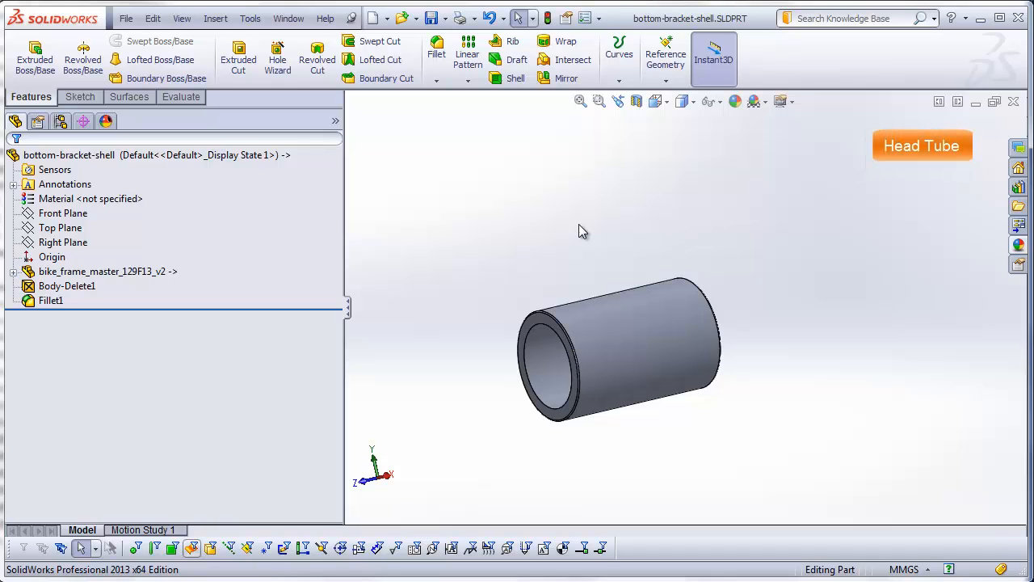
Step: Create another new part document from the Part template for the head tube
click(126, 17)
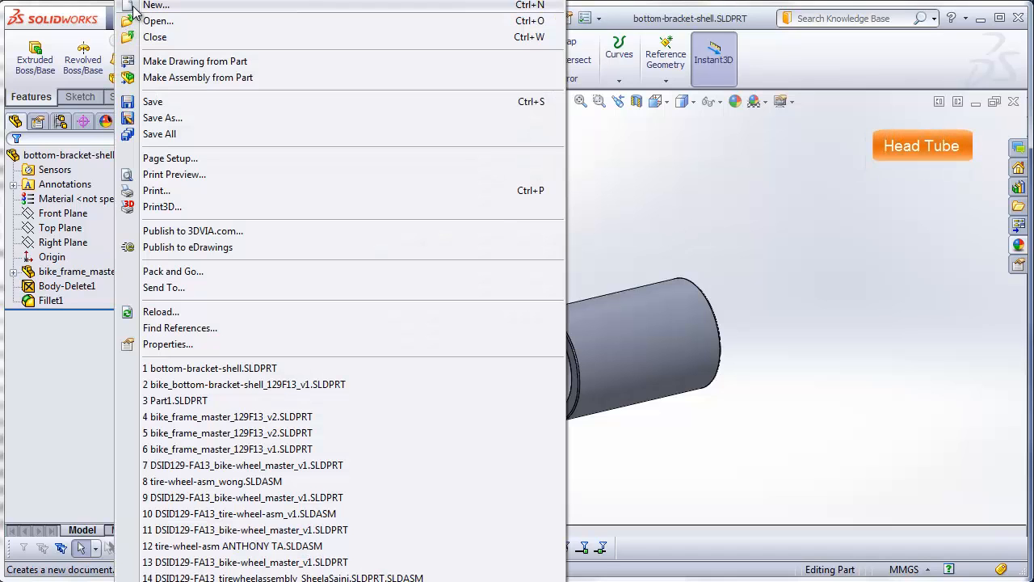
click(133, 6)
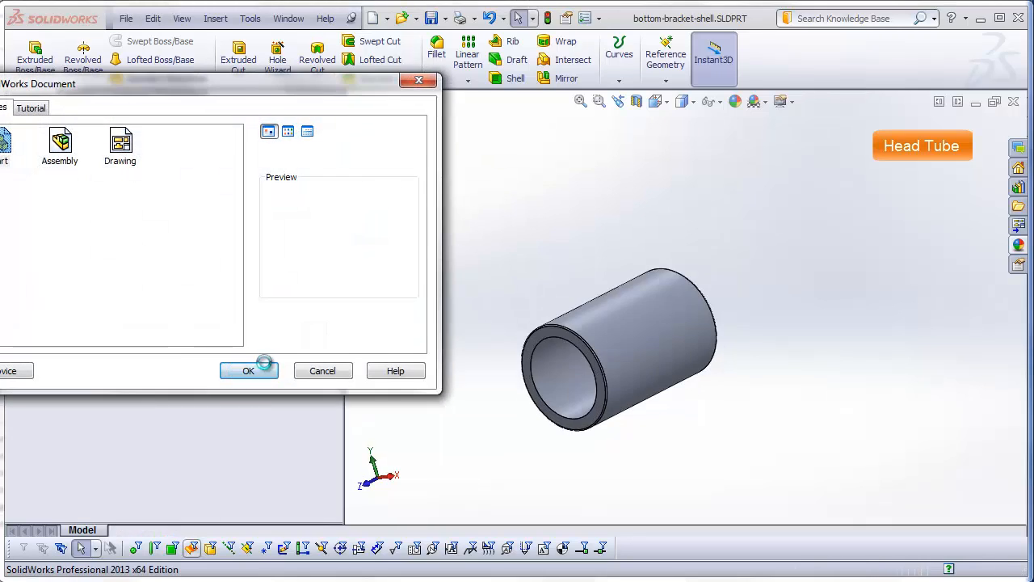
click(257, 366)
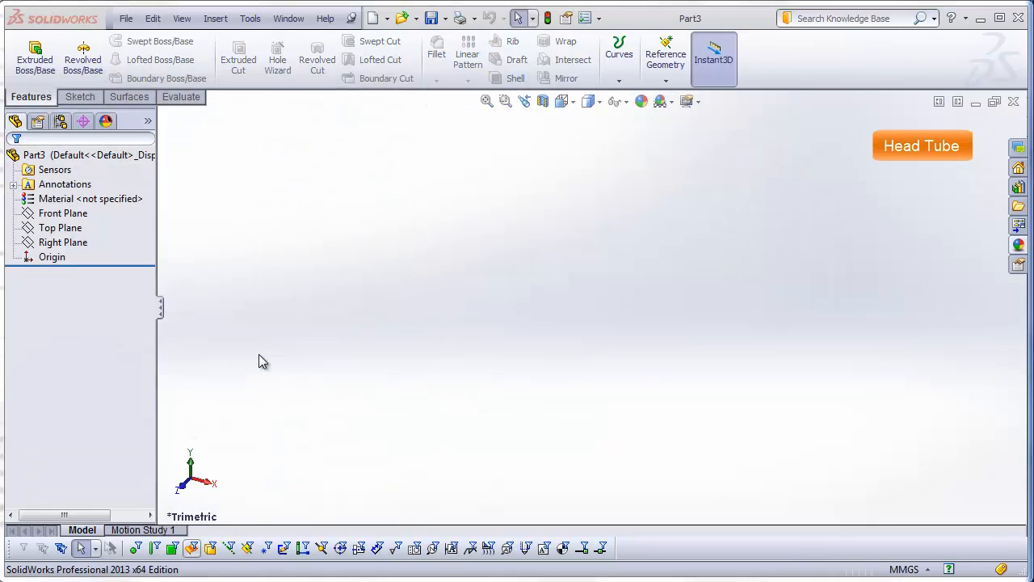
Step: Insert bike_frame_master_129F13_v2.SLDPRT at the origin of the new part, transferring only solid bodies
click(215, 17)
click(271, 307)
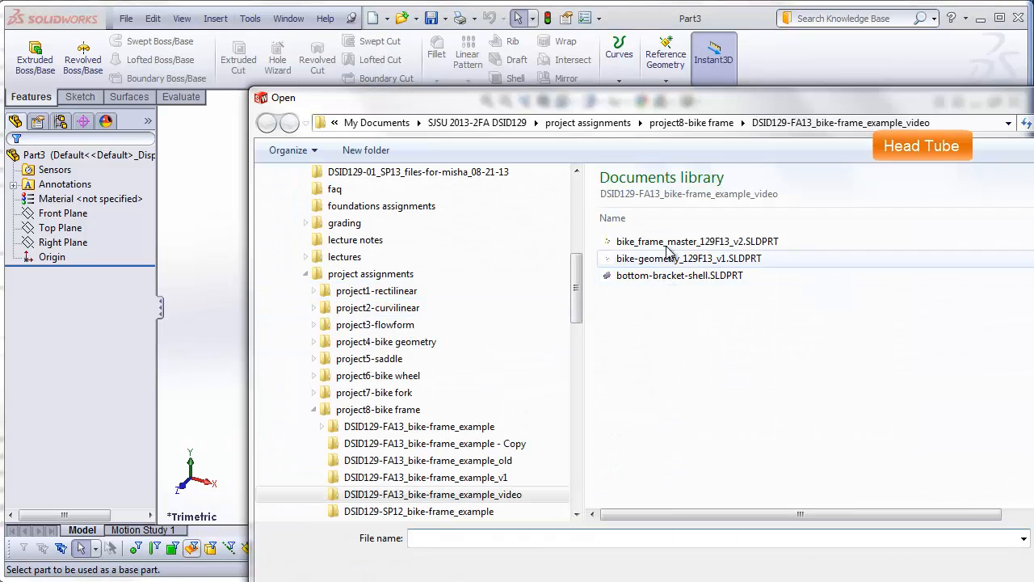
double_click(656, 240)
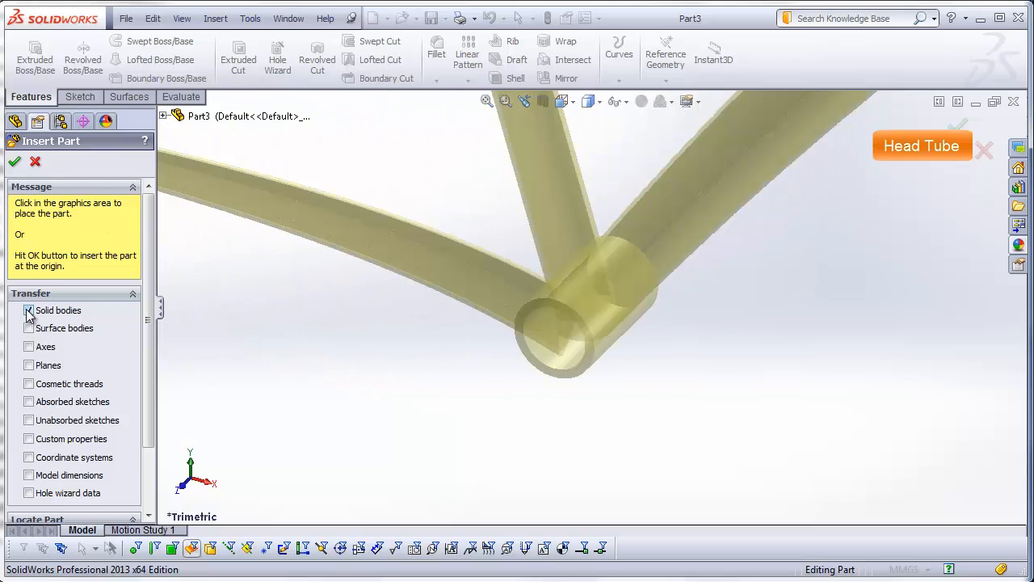
click(16, 163)
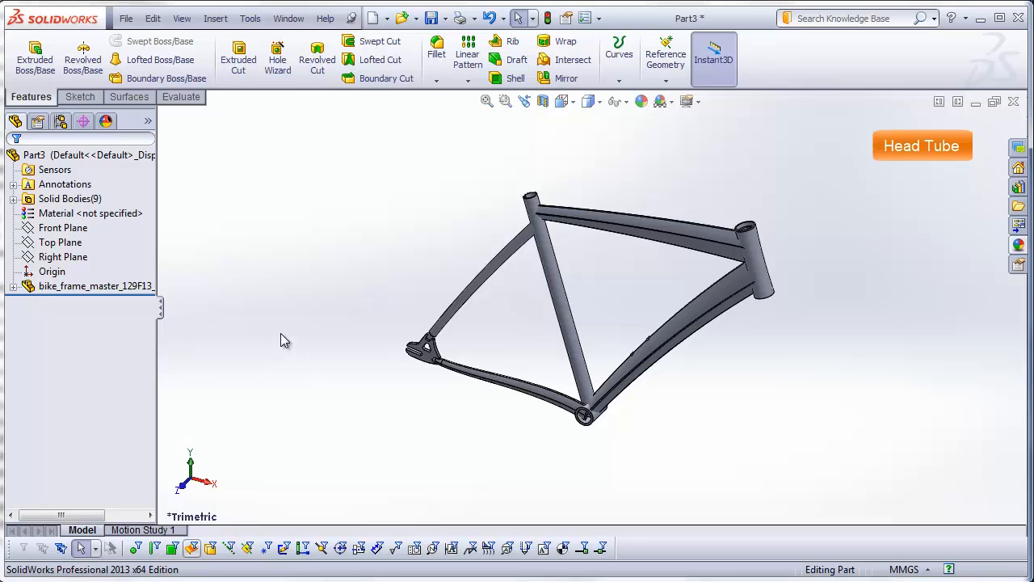
Step: Expand the new part's solid bodies and widen the feature tree so the full body names are readable
click(13, 198)
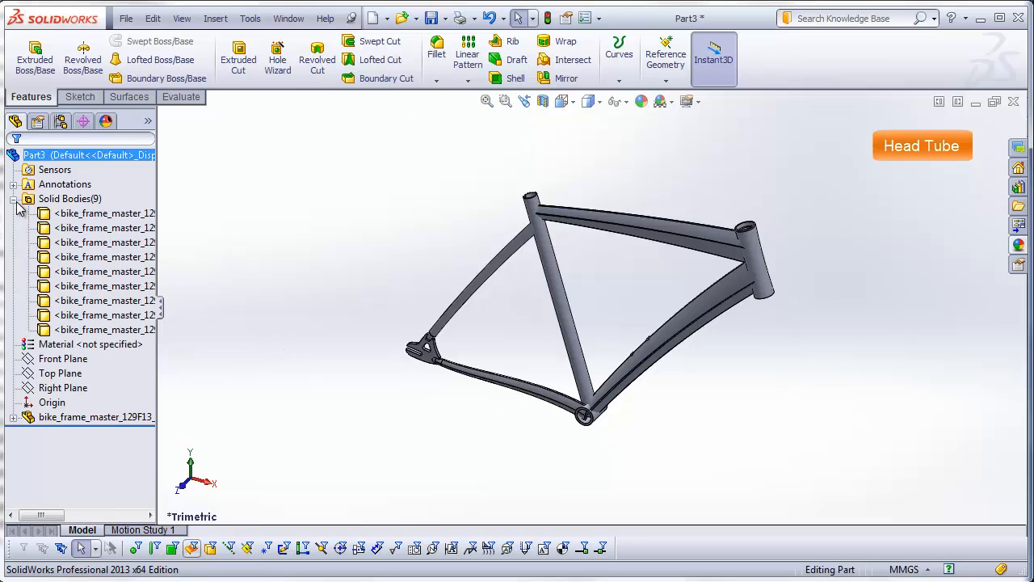
drag(156, 188, 350, 187)
click(251, 232)
click(401, 212)
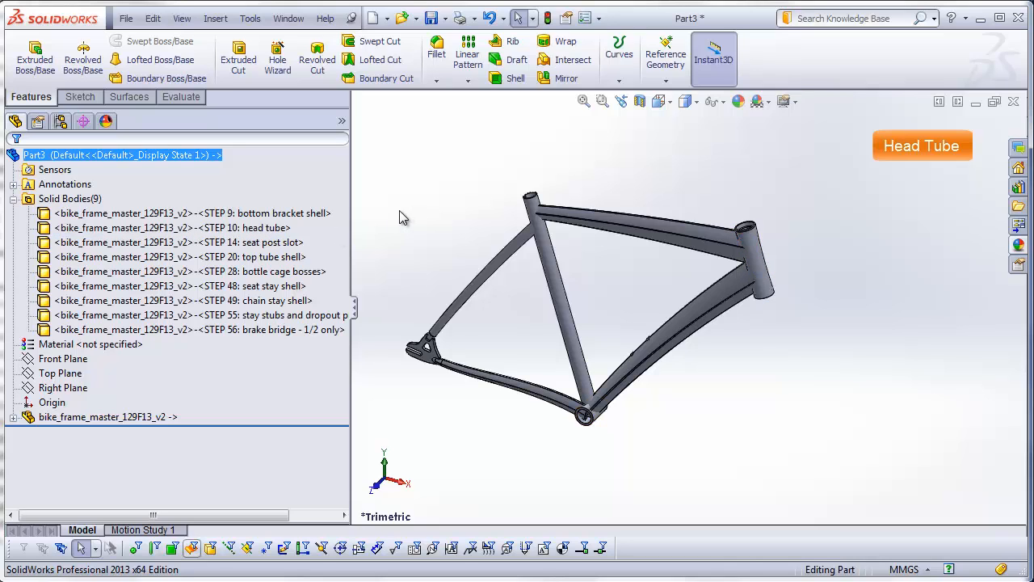
Step: Delete all solid bodies except the head tube from the new part
click(260, 214)
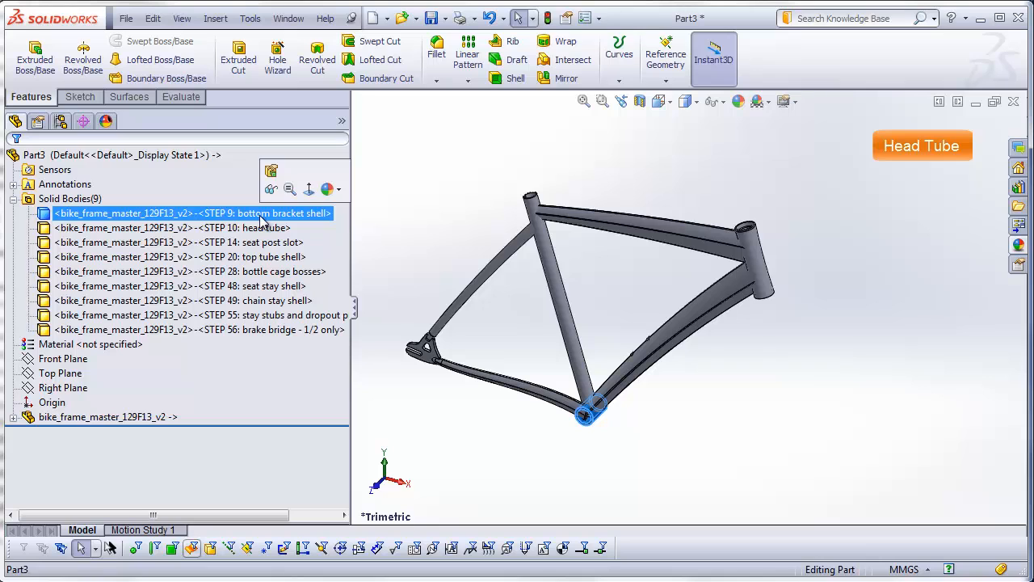
shift+click(252, 330)
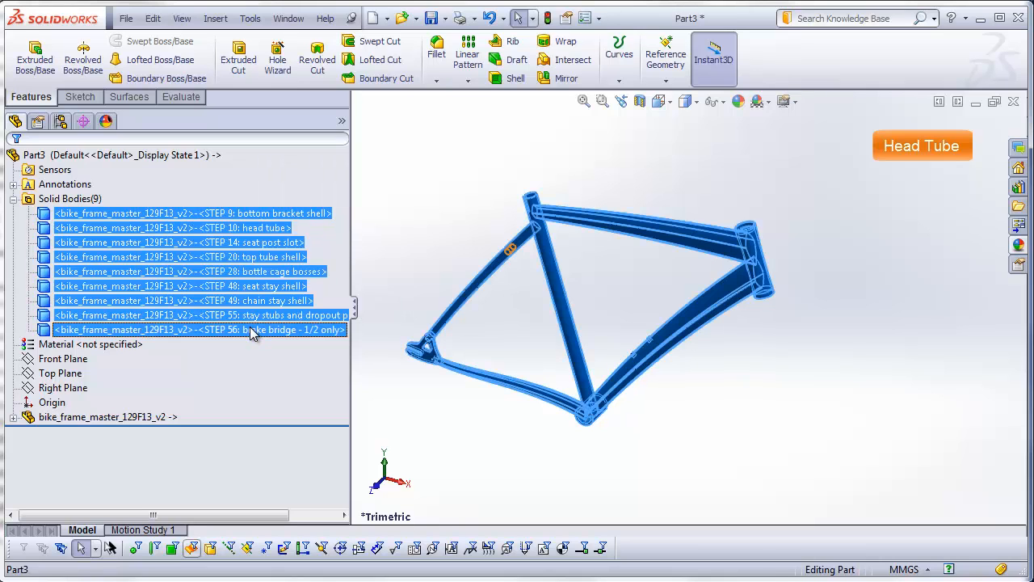
right_click(252, 332)
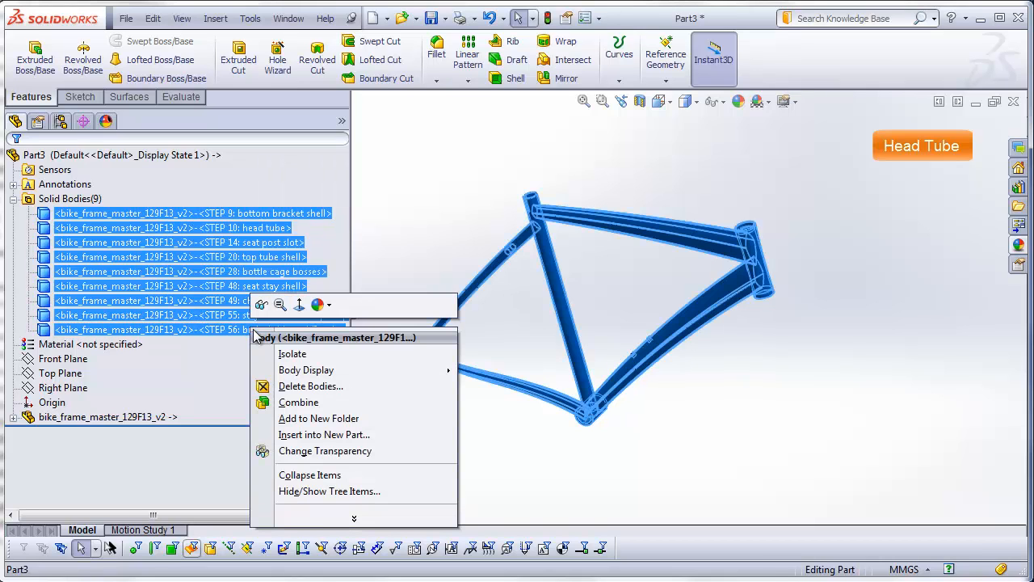
click(308, 387)
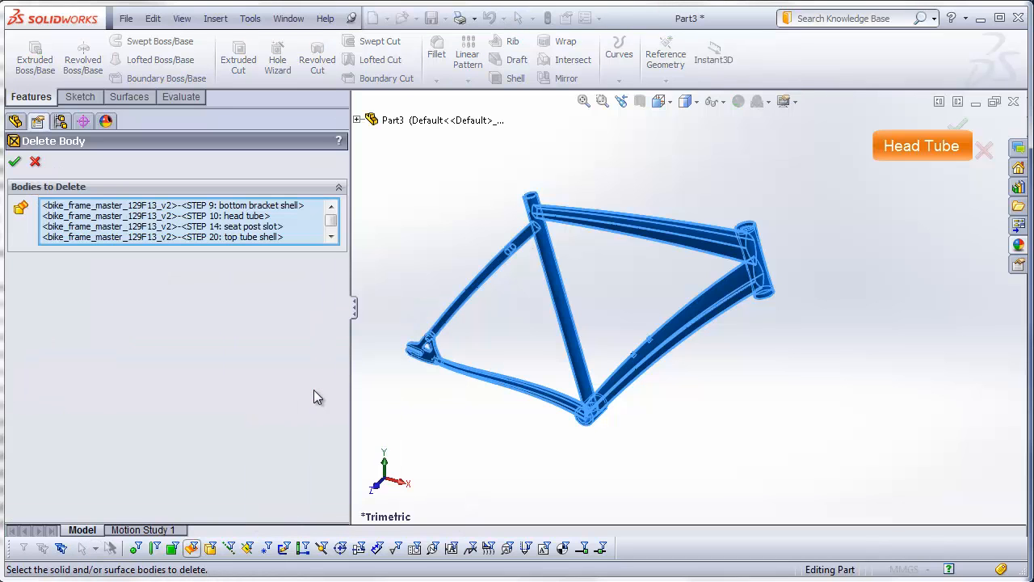
scroll(757, 289, down, 5)
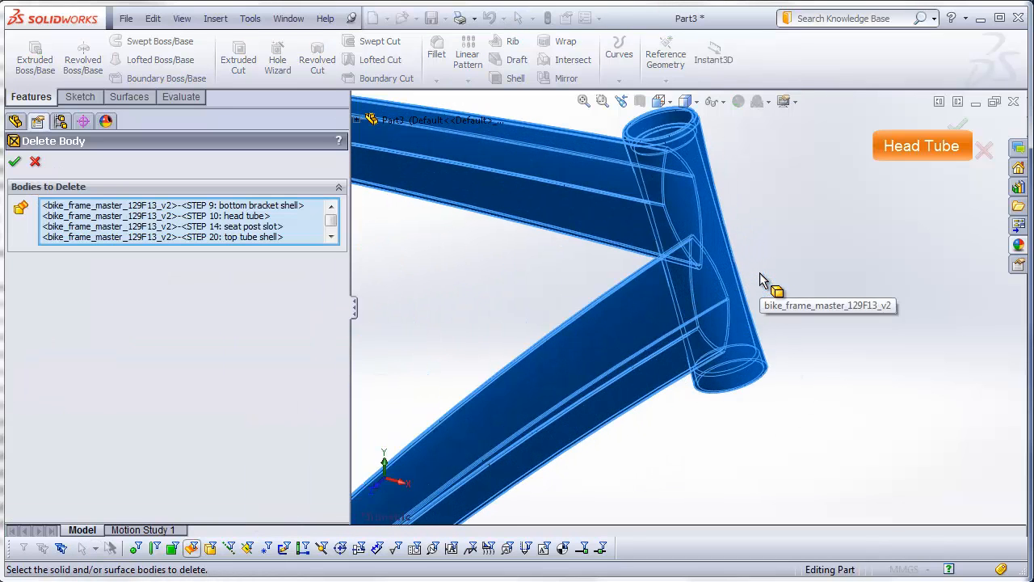
click(716, 252)
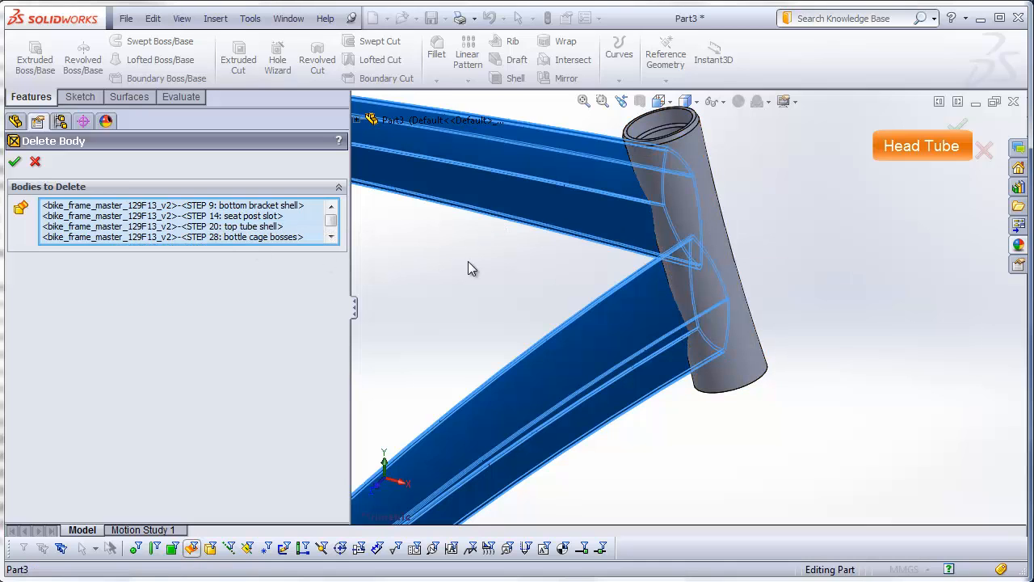
click(14, 162)
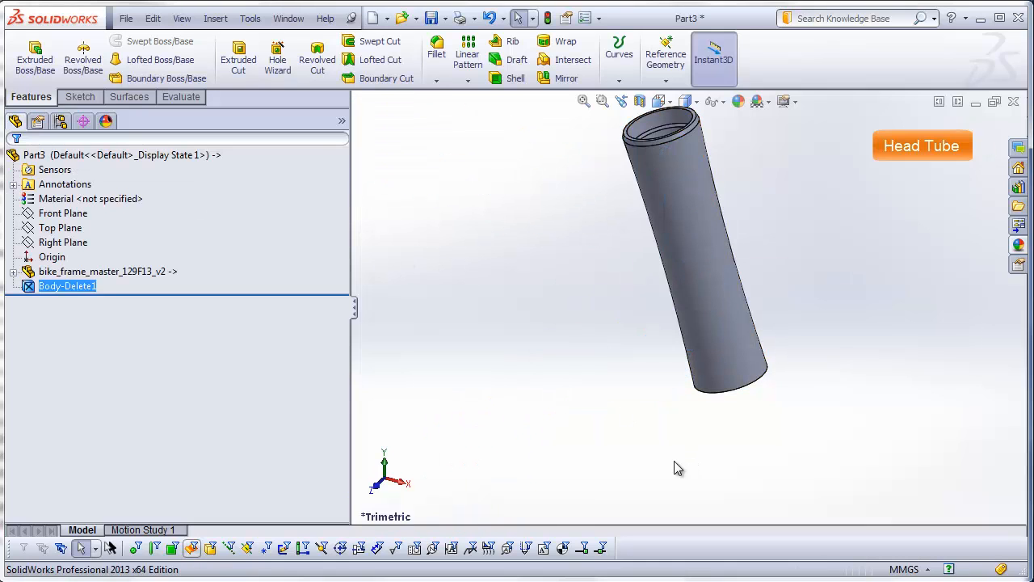
Step: Fillet the outer rim edges at both ends of the head tube with a constant radius of 0.5 mm
click(658, 101)
click(669, 158)
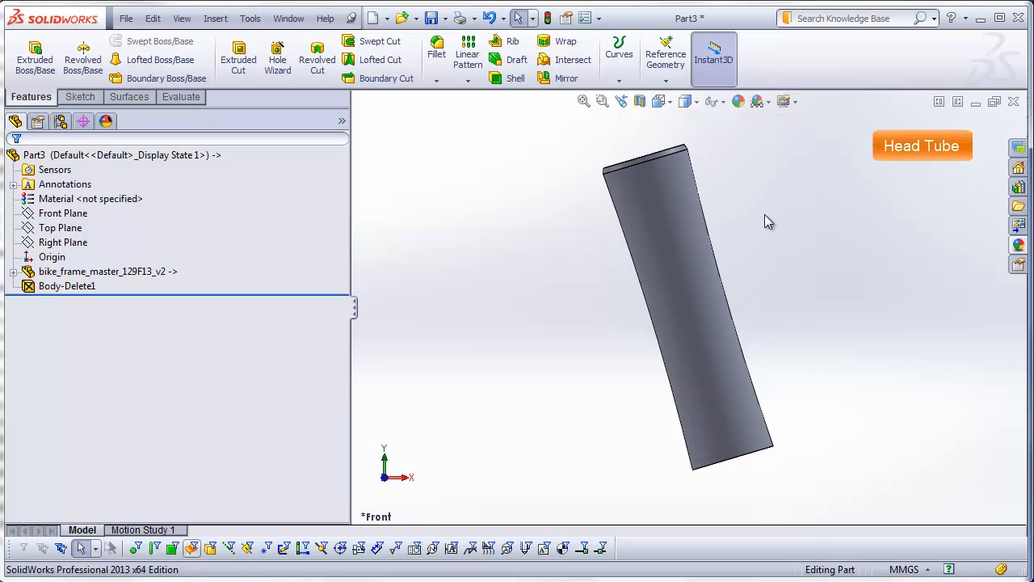
middle_drag(755, 200, 773, 286)
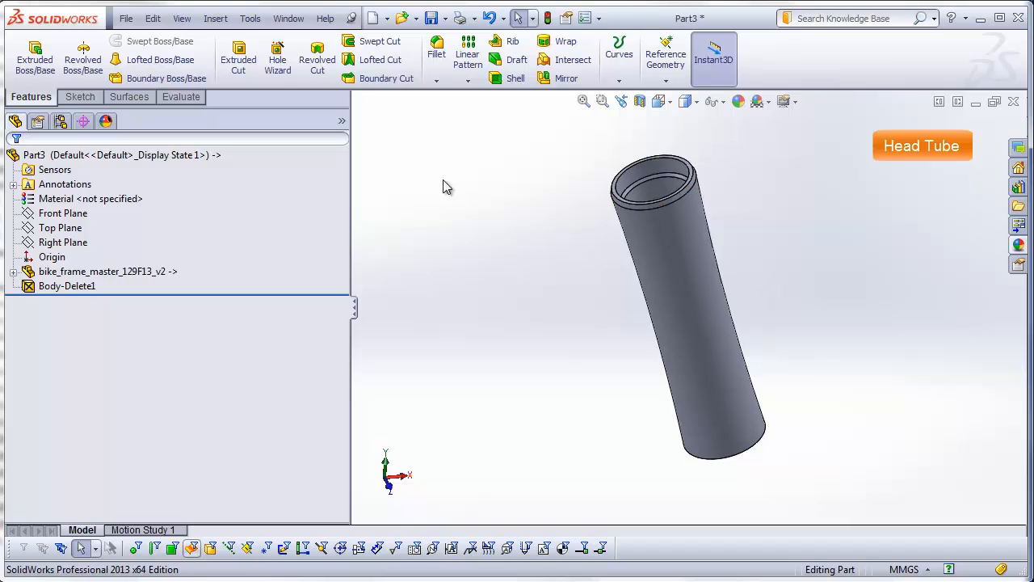
click(436, 49)
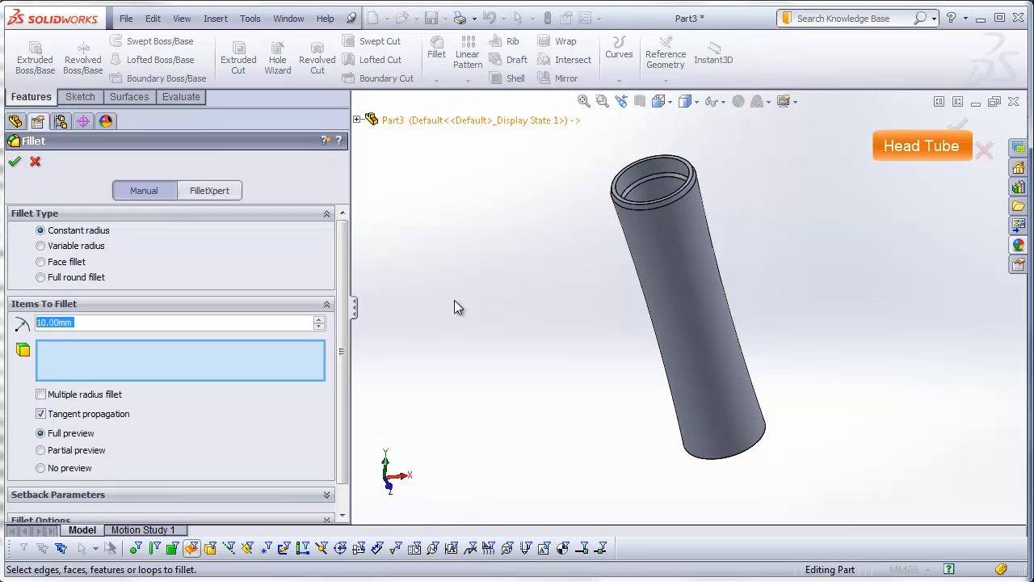
text(.5)
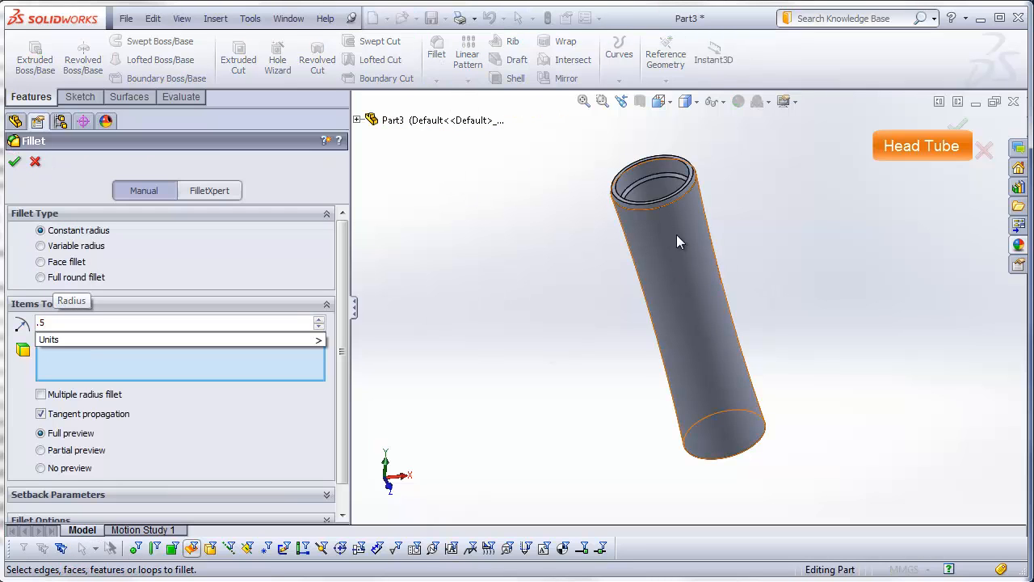
scroll(689, 205, down, 4)
click(679, 215)
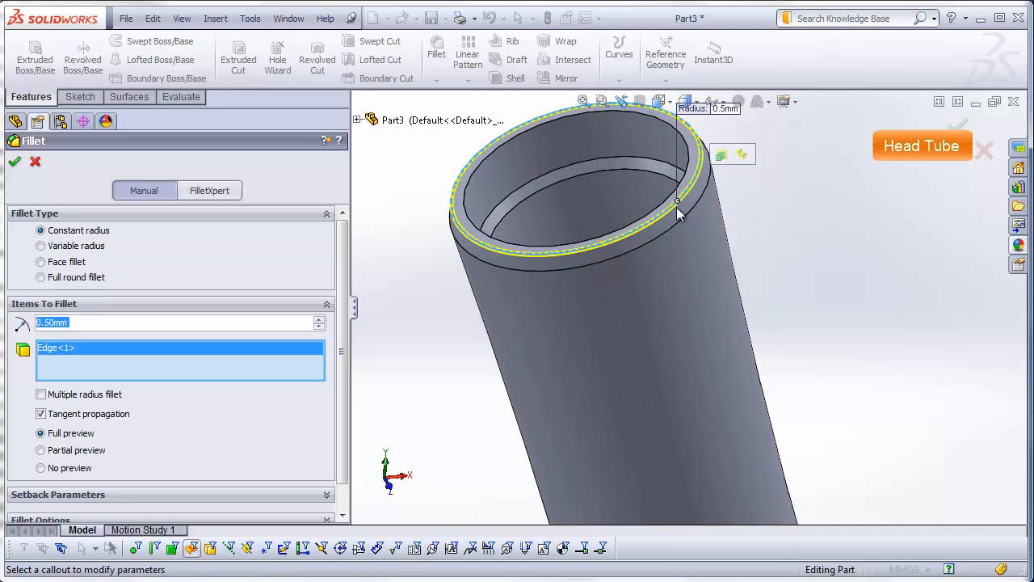
scroll(764, 452, up, 3)
middle_drag(763, 454, 741, 505)
scroll(730, 493, up, 1)
scroll(716, 411, down, 5)
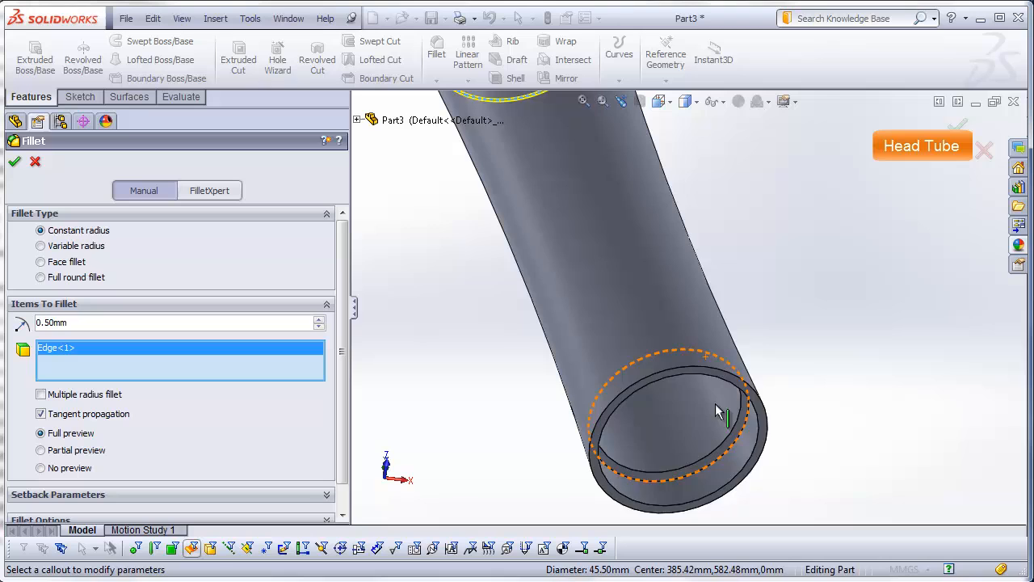
click(698, 356)
key(Return)
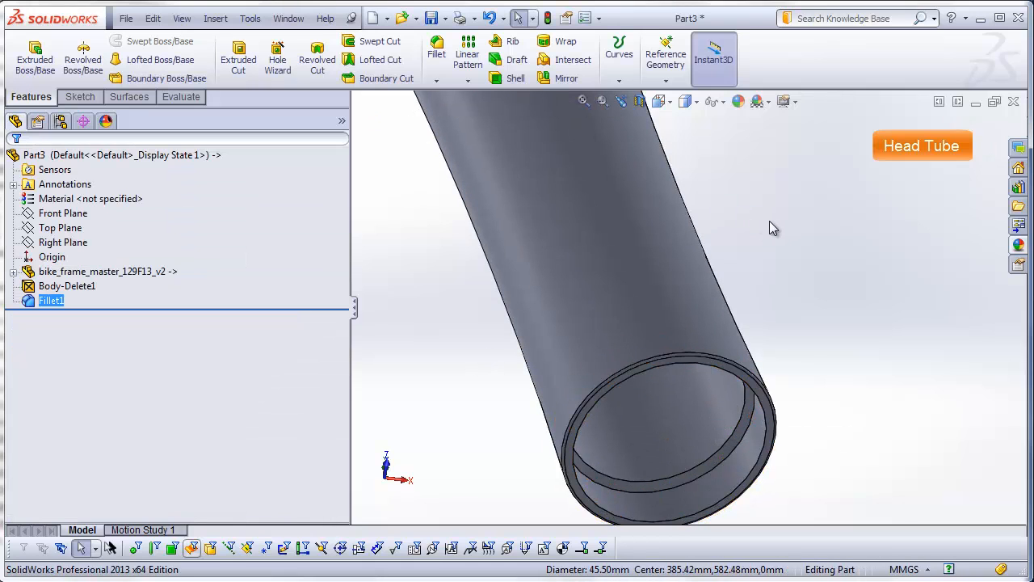
Step: Save the part as head-tube in the DSID129-FA13_bike-frame_example_video folder, shown in the Front view
click(685, 101)
click(683, 162)
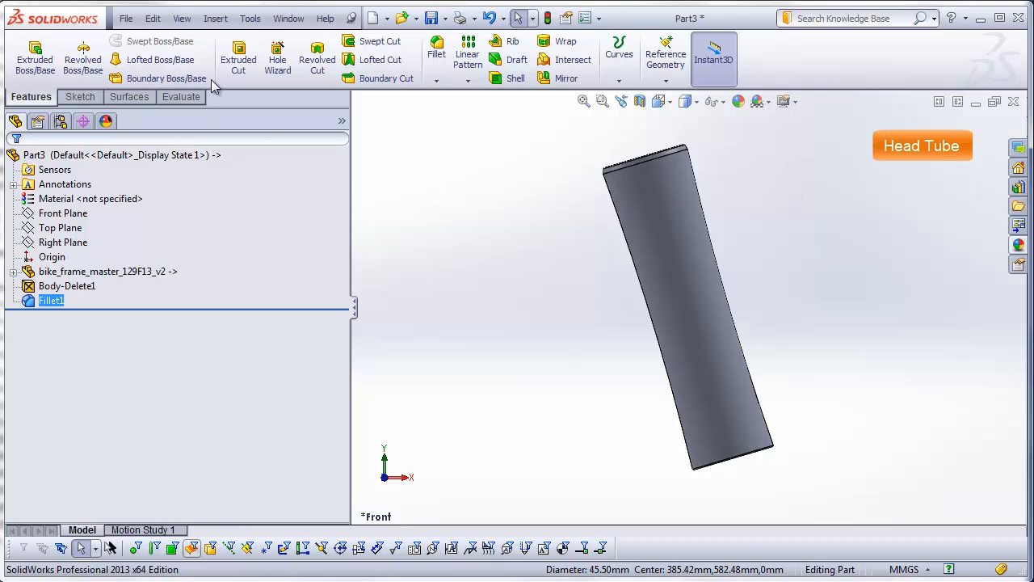
click(126, 19)
click(167, 104)
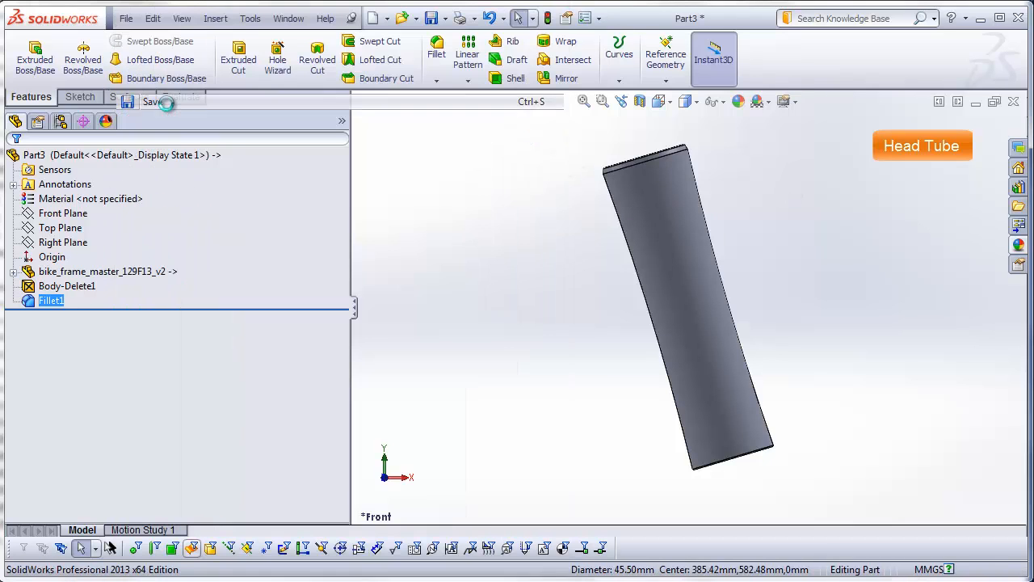
text(head-tube)
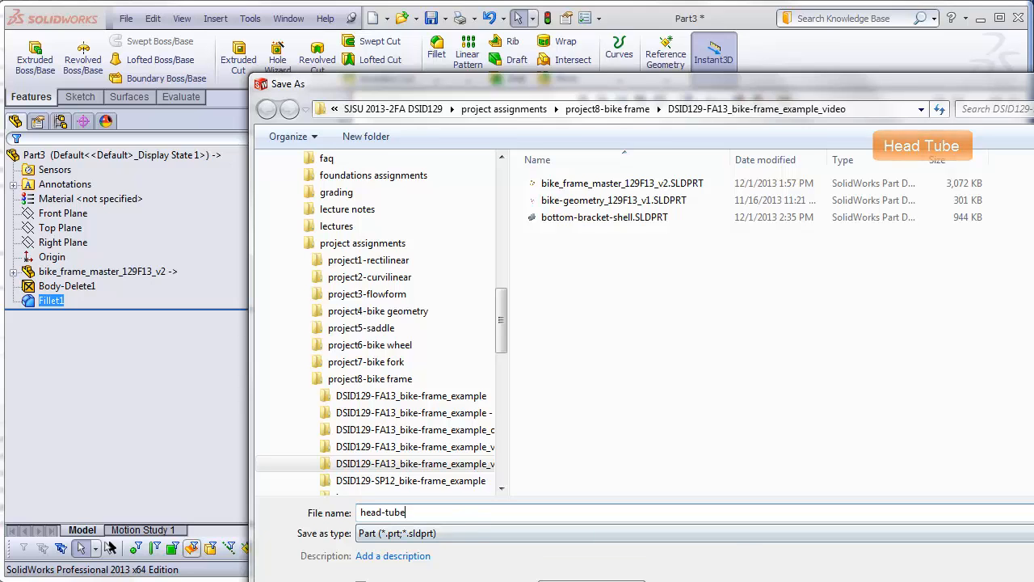
key(Return)
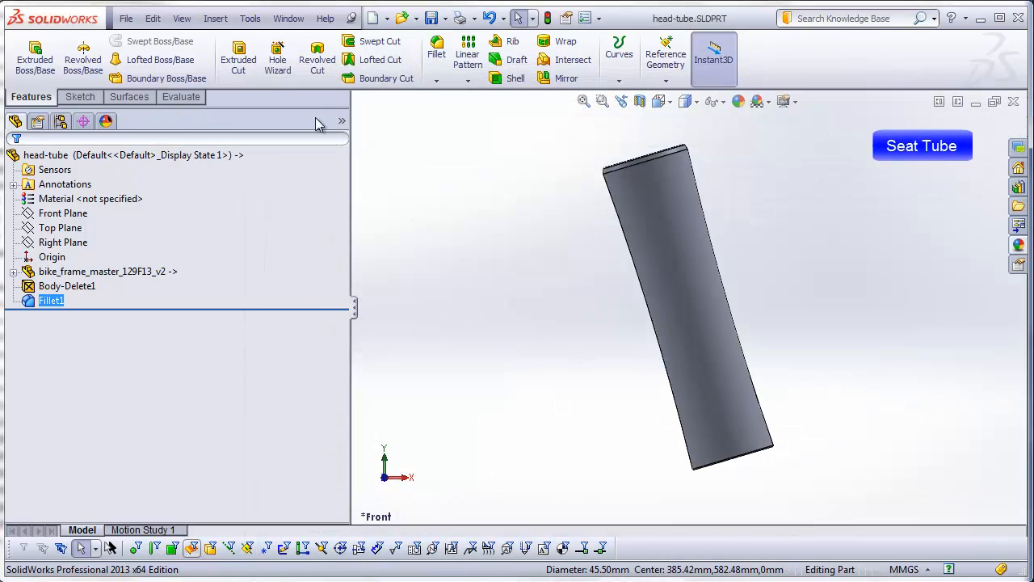
Step: Create another new part document from the Part template for the seat tube
click(126, 18)
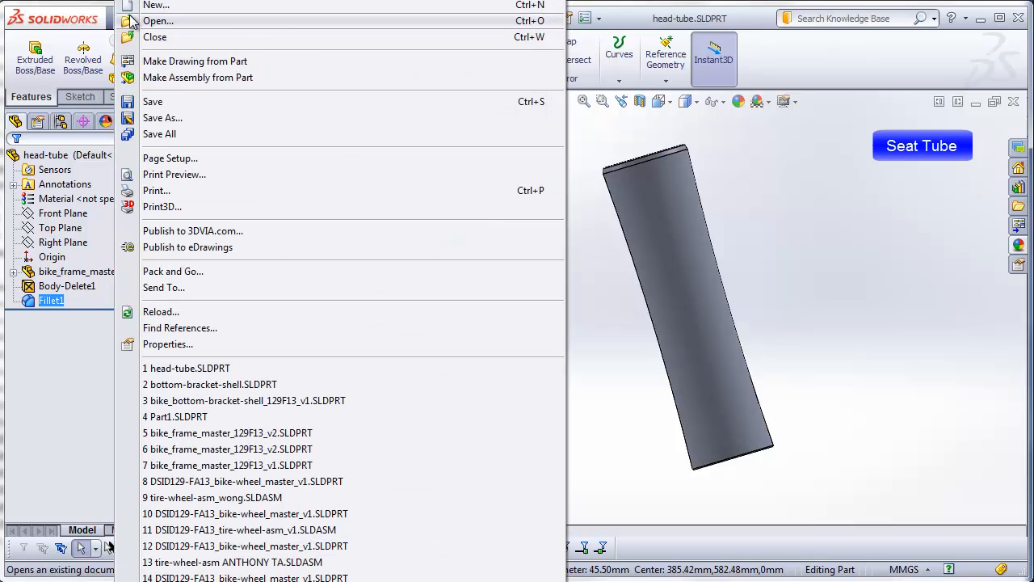
click(134, 6)
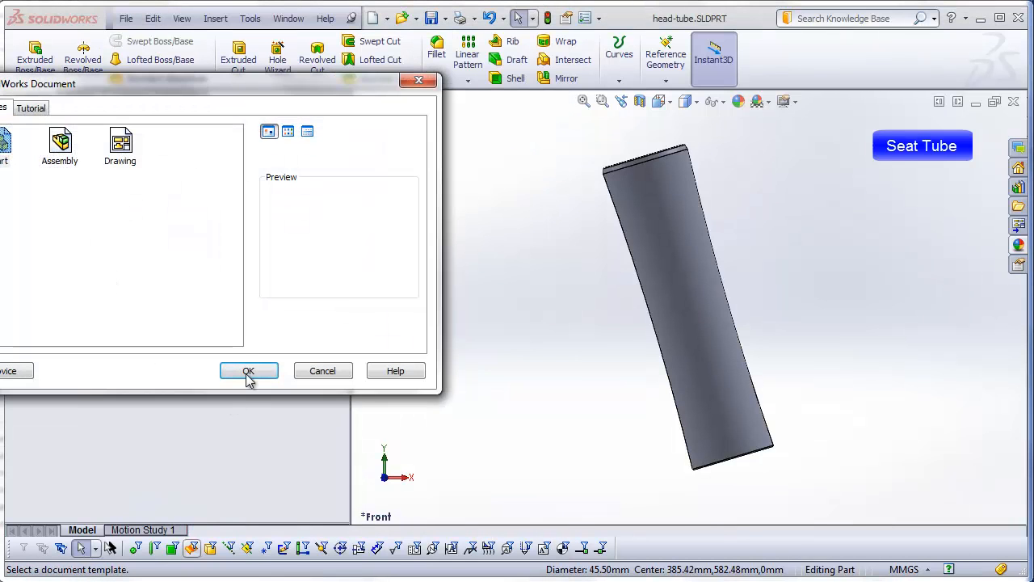
click(248, 372)
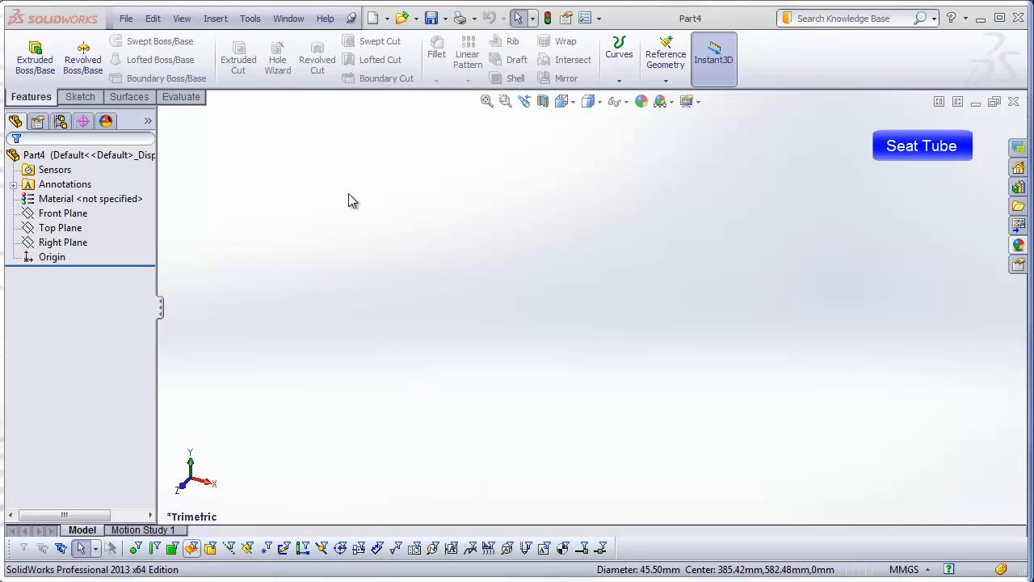
Step: Insert bike_frame_master_129F13_v2.SLDPRT at the origin with only solid bodies transferred, and expand the solid bodies in a widened feature tree
click(215, 19)
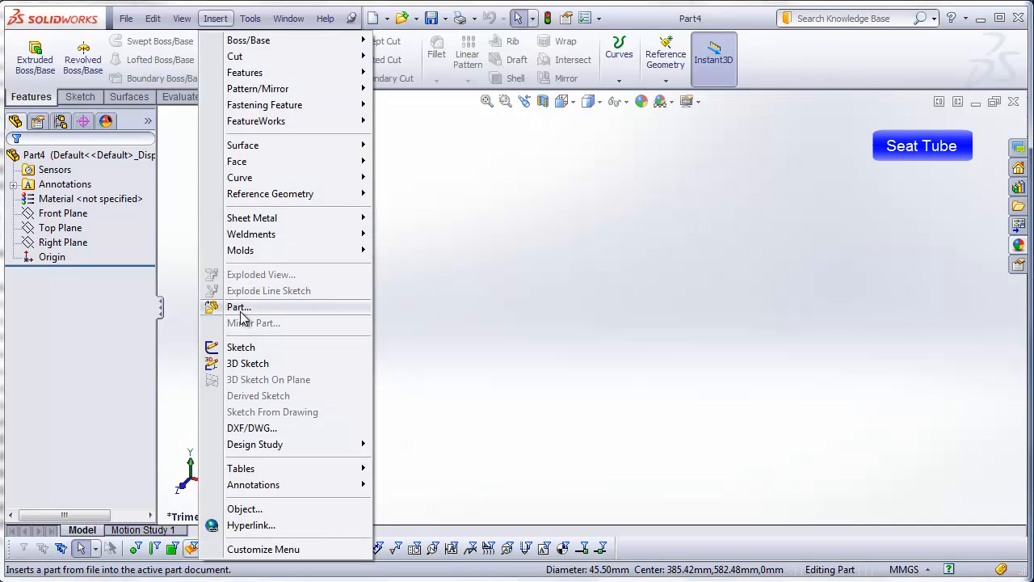
click(239, 307)
click(691, 241)
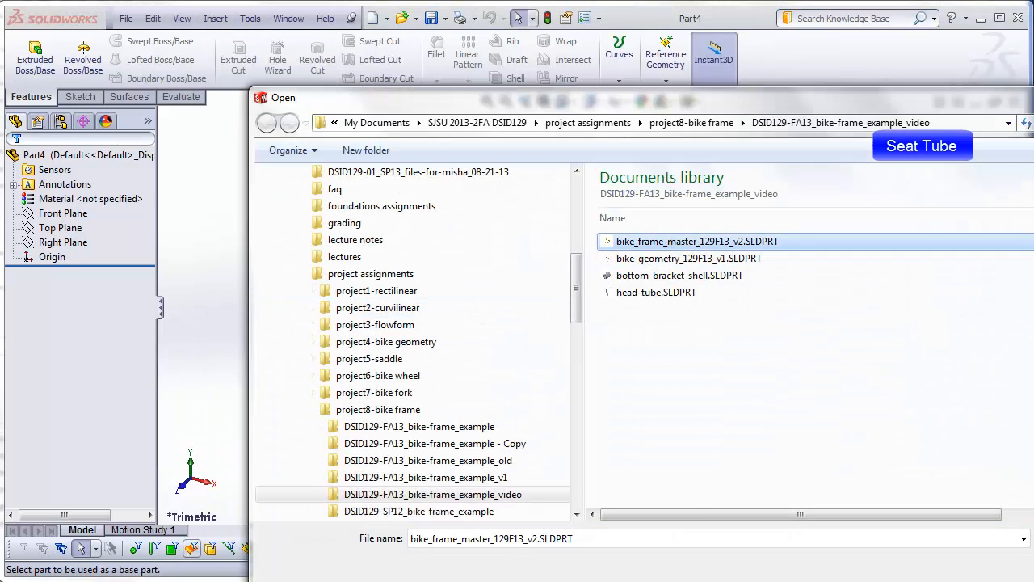
key(Return)
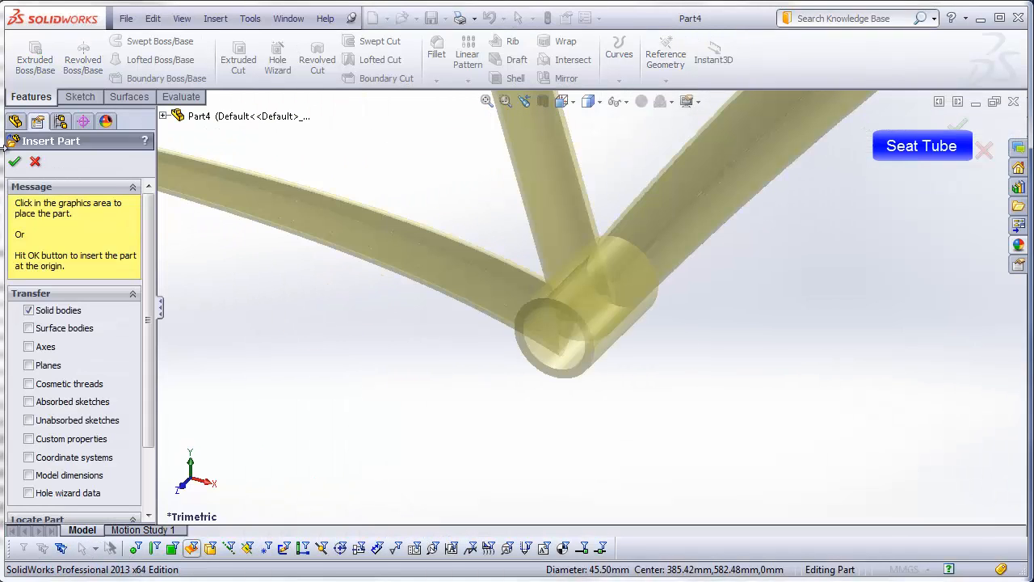
click(14, 161)
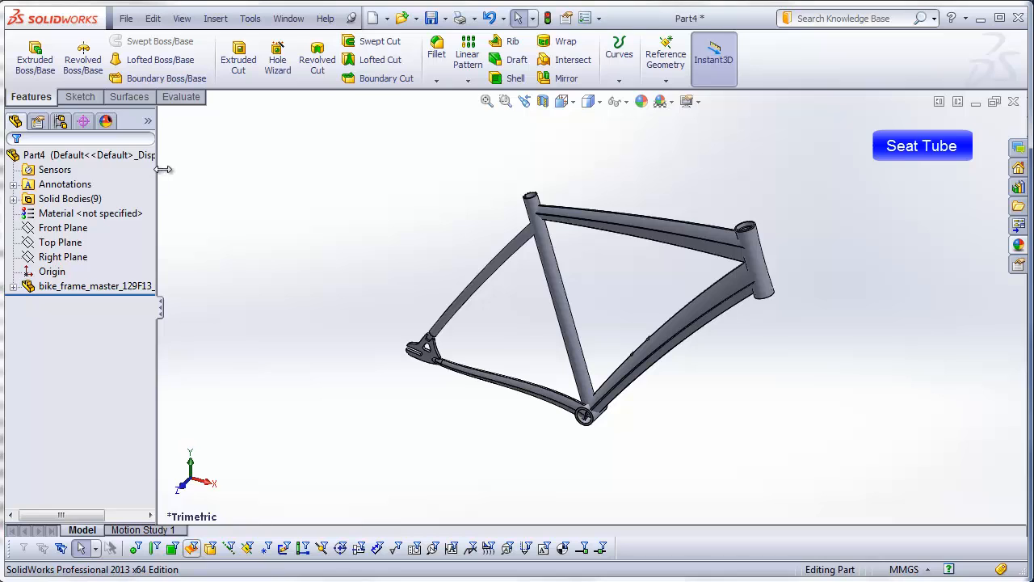
drag(164, 169, 307, 177)
click(13, 200)
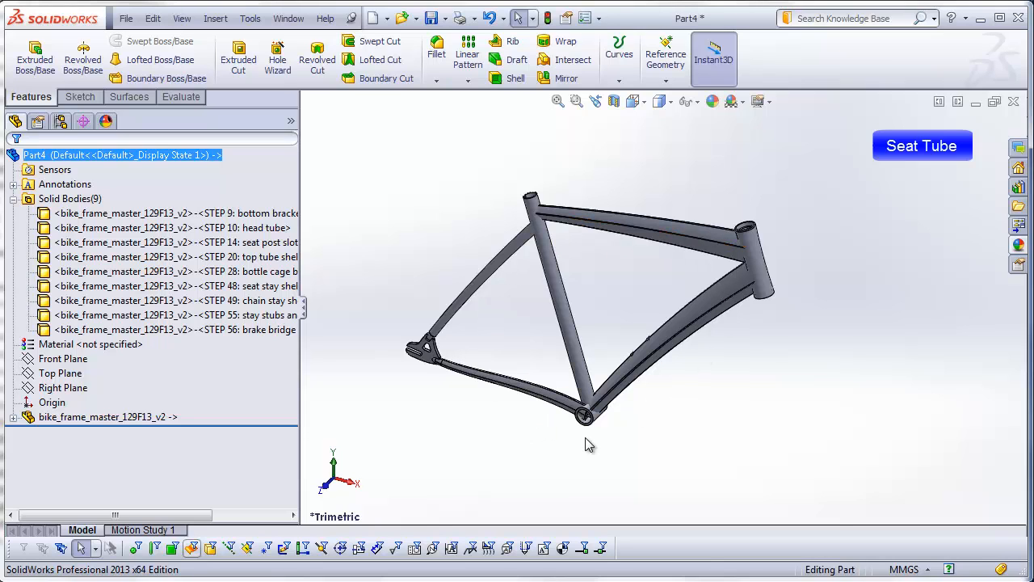
Step: Create an offset surface at distance 0 from the outer cylindrical face of the bottom bracket shell
scroll(585, 437, down, 5)
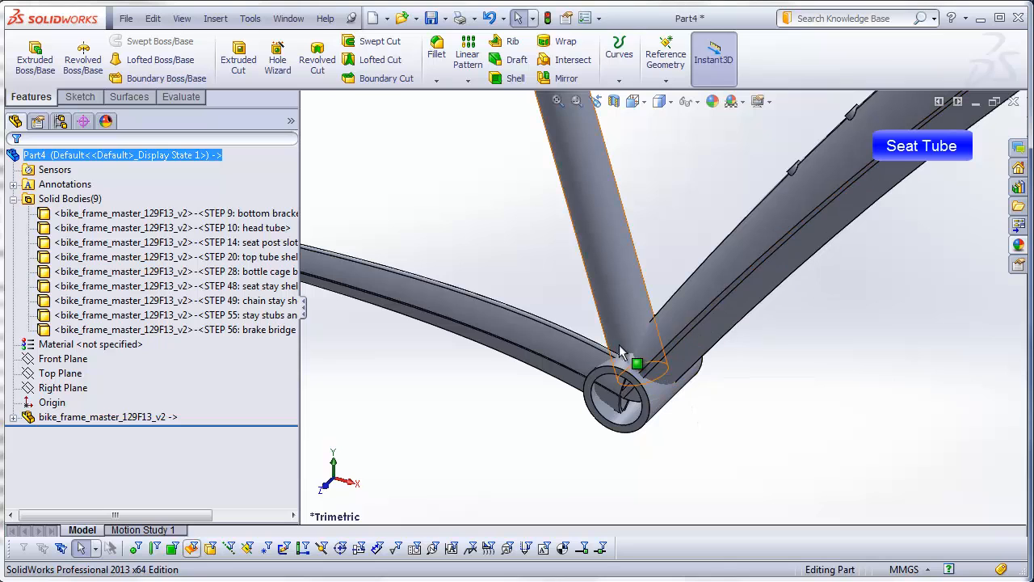
middle_drag(641, 372, 673, 310)
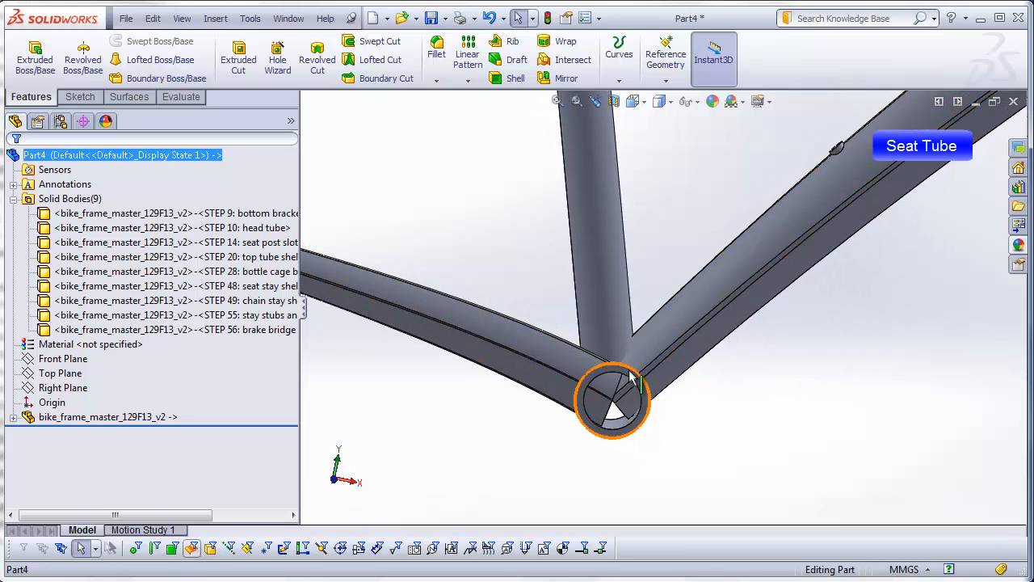
click(644, 408)
middle_drag(643, 408, 624, 466)
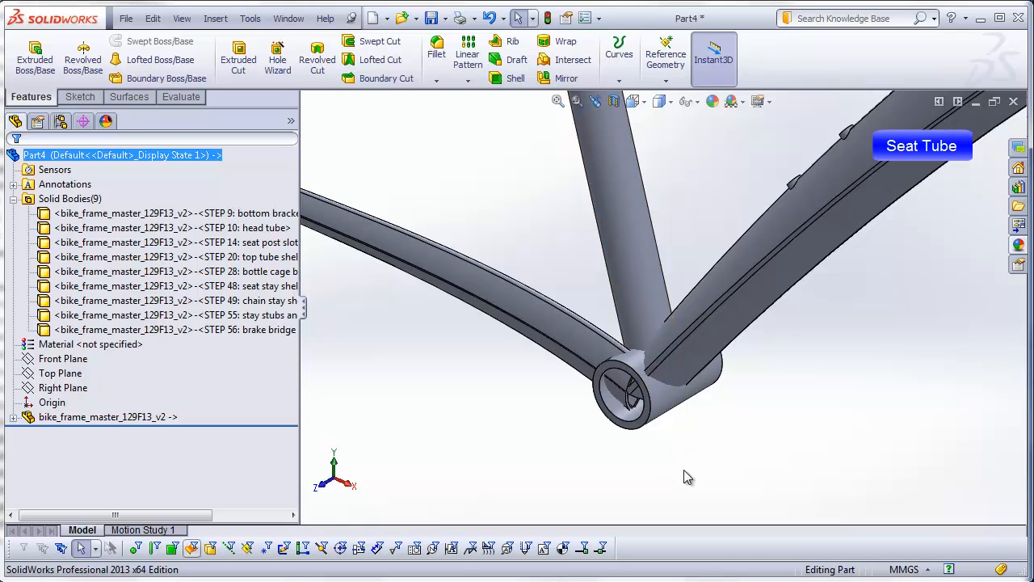
click(139, 99)
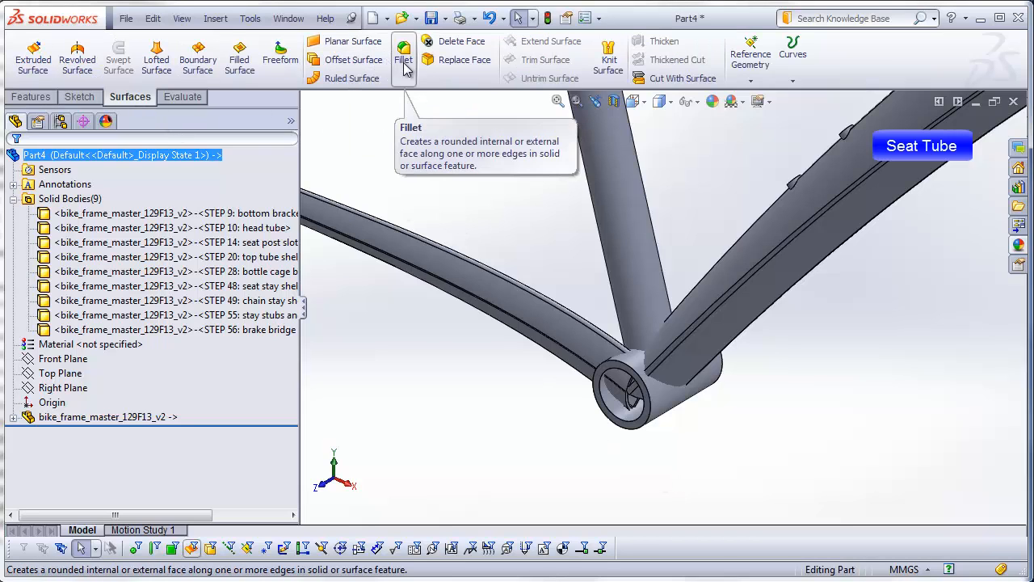
click(360, 66)
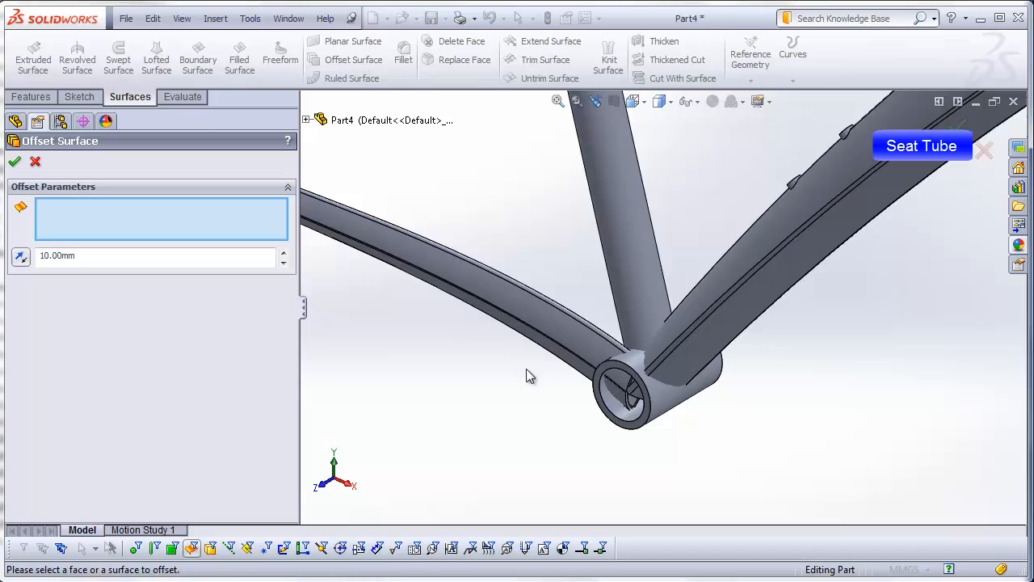
scroll(663, 394, down, 2)
click(658, 382)
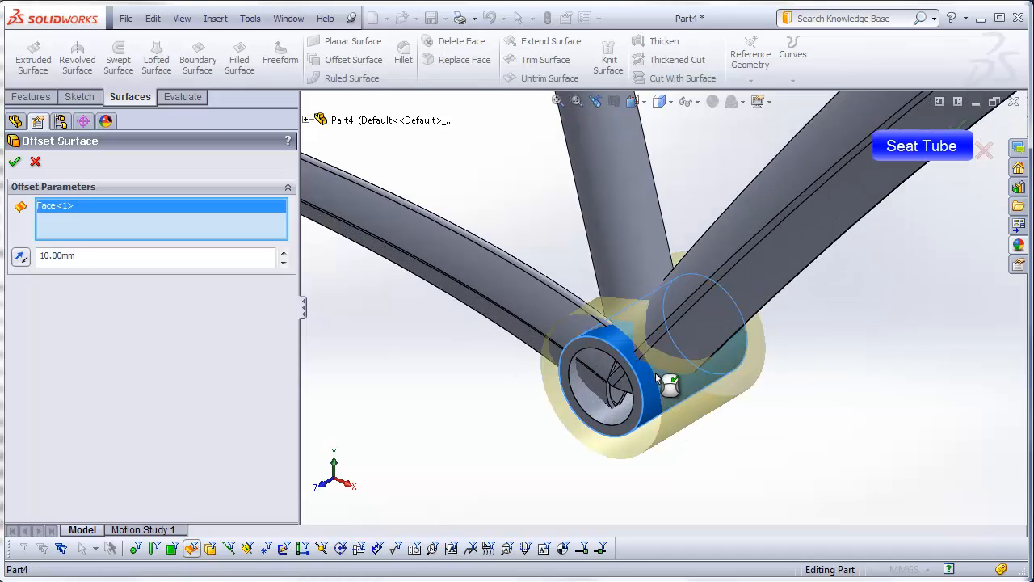
click(76, 257)
double_click(76, 257)
text(0)
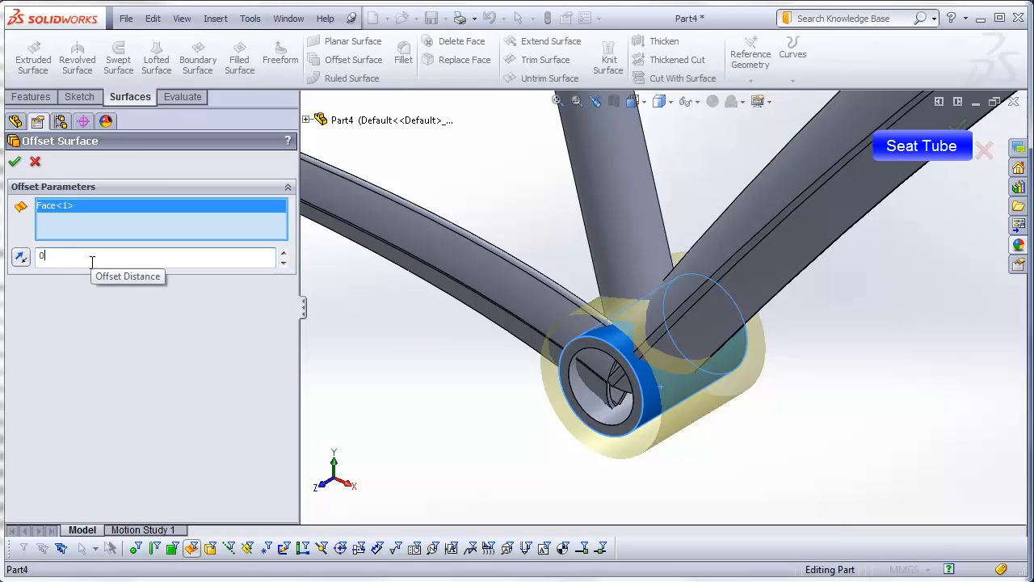
key(Return)
click(14, 161)
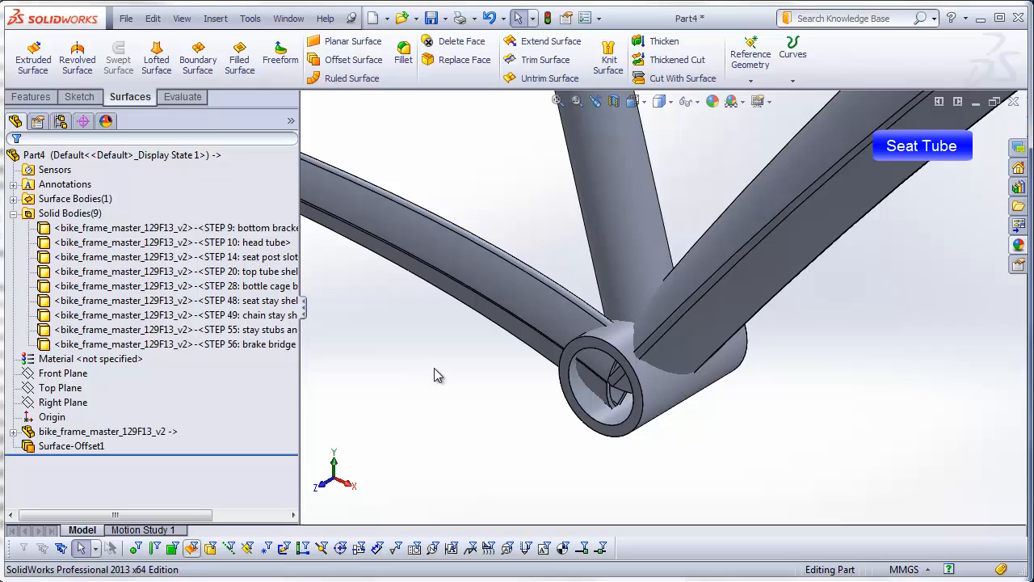
Step: Delete all solid bodies except the seat tube body (STEP 14: seat post slot)
click(127, 229)
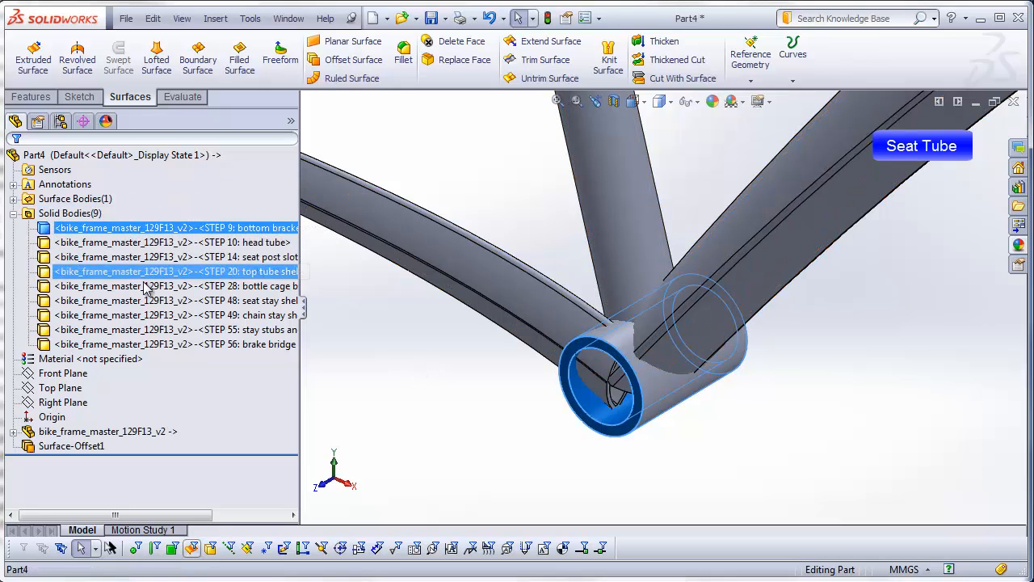
shift+click(154, 345)
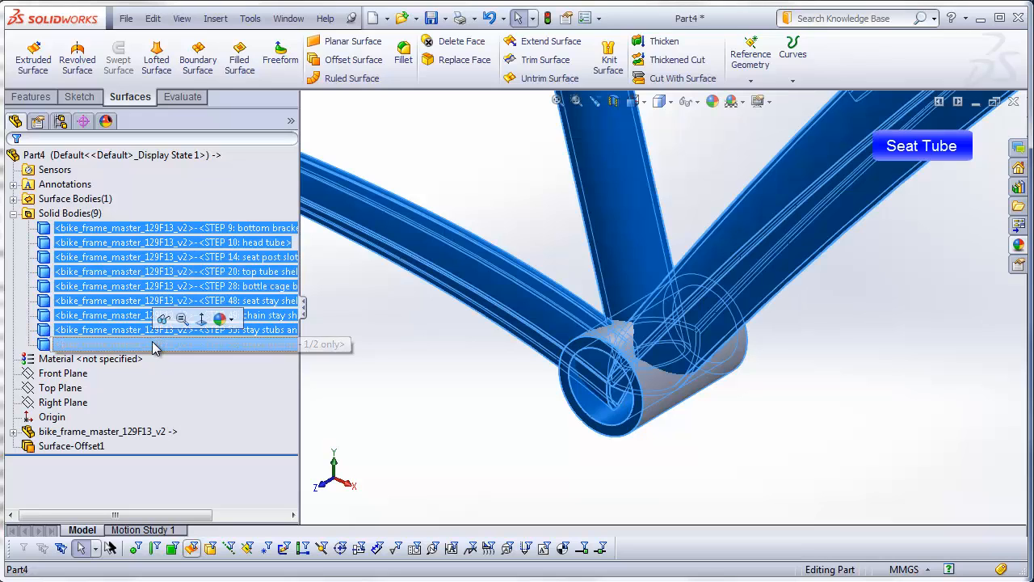
right_click(154, 345)
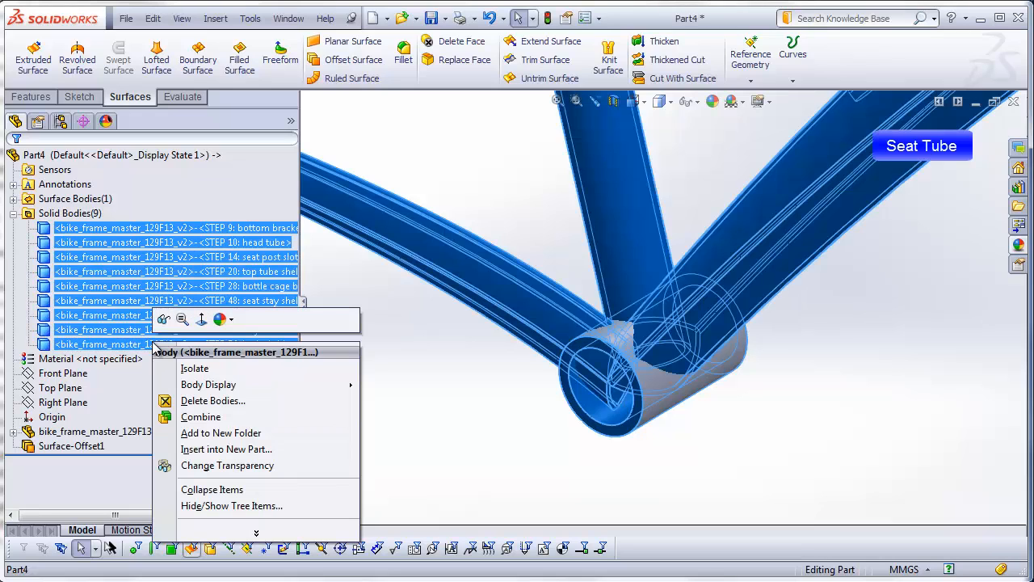
click(209, 401)
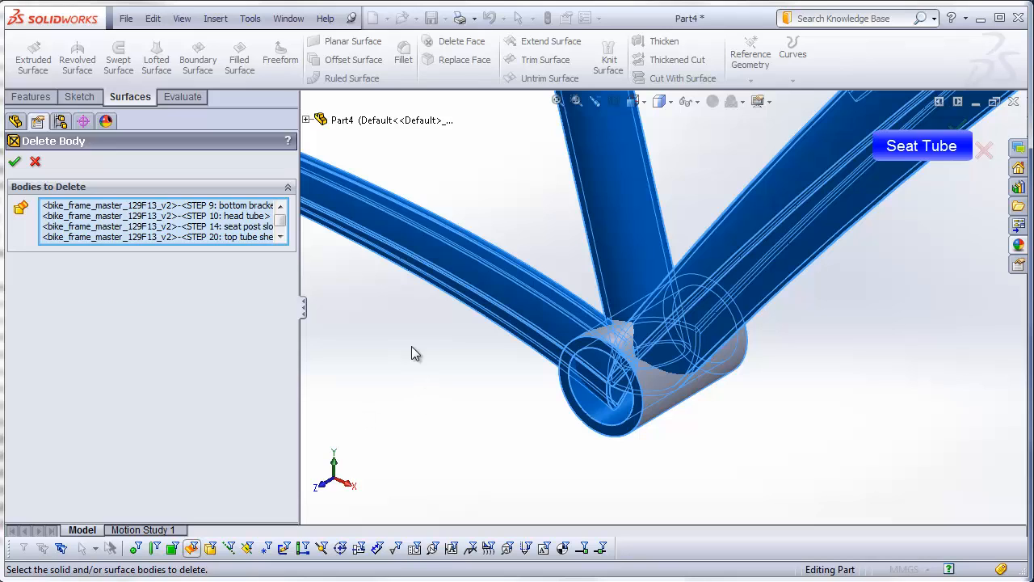
click(612, 183)
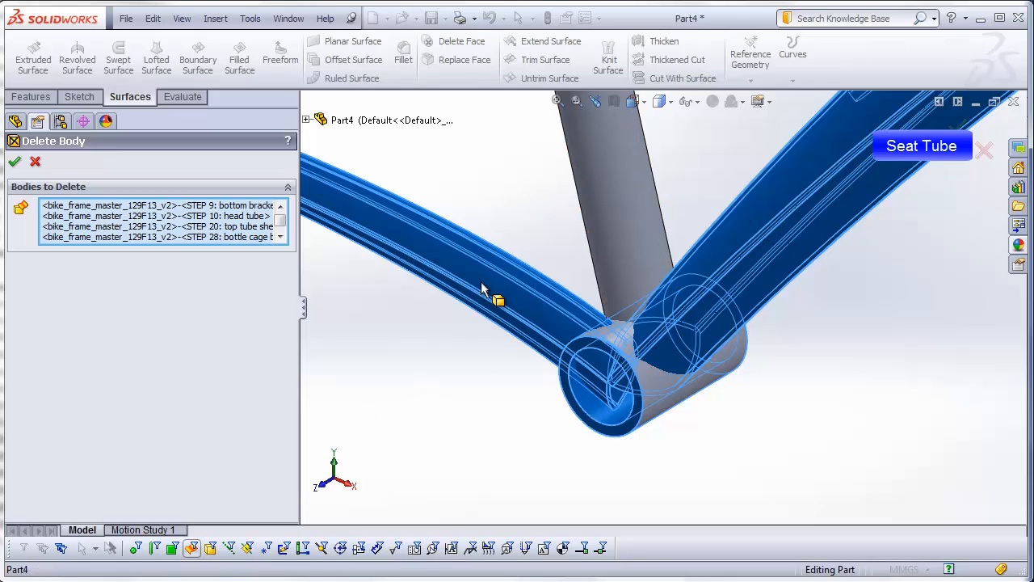
click(15, 163)
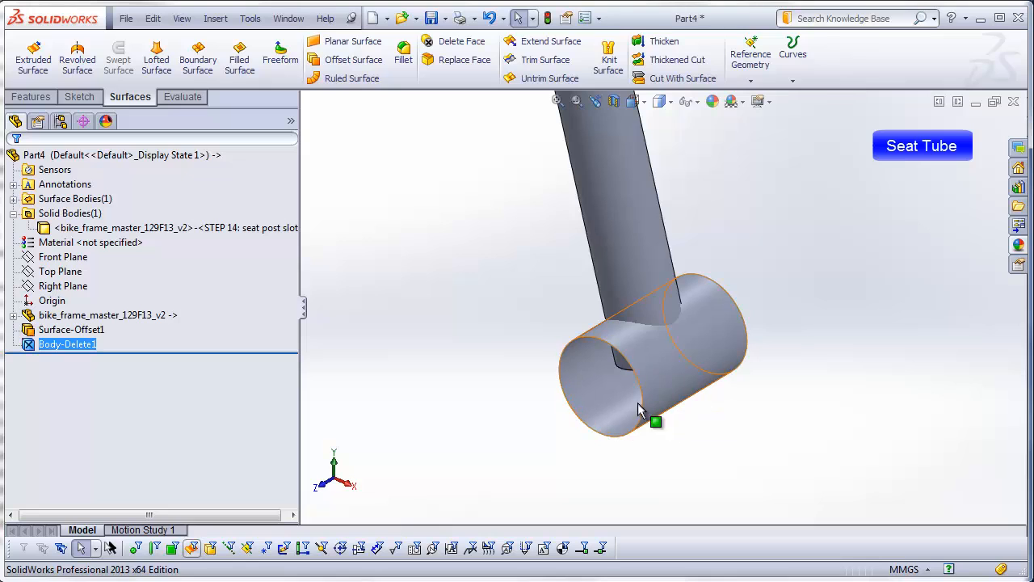
Step: Expand the surface bodies and cut the seat tube's lower end with the offset surface, removing the portion inside the bottom bracket cylinder
mouse_move(624, 422)
middle_down()
mouse_move(674, 369)
mouse_move(605, 424)
middle_up()
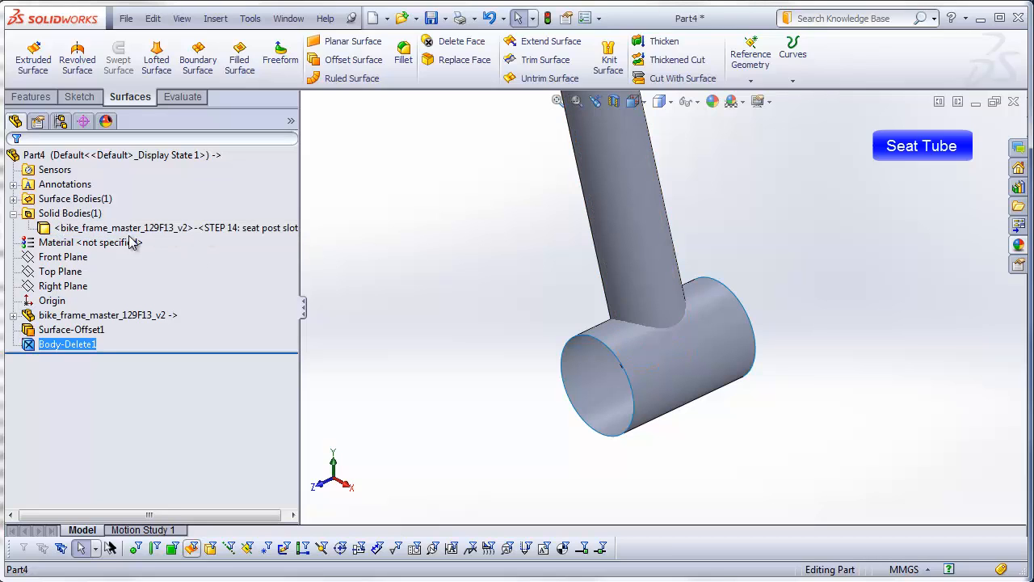
click(13, 199)
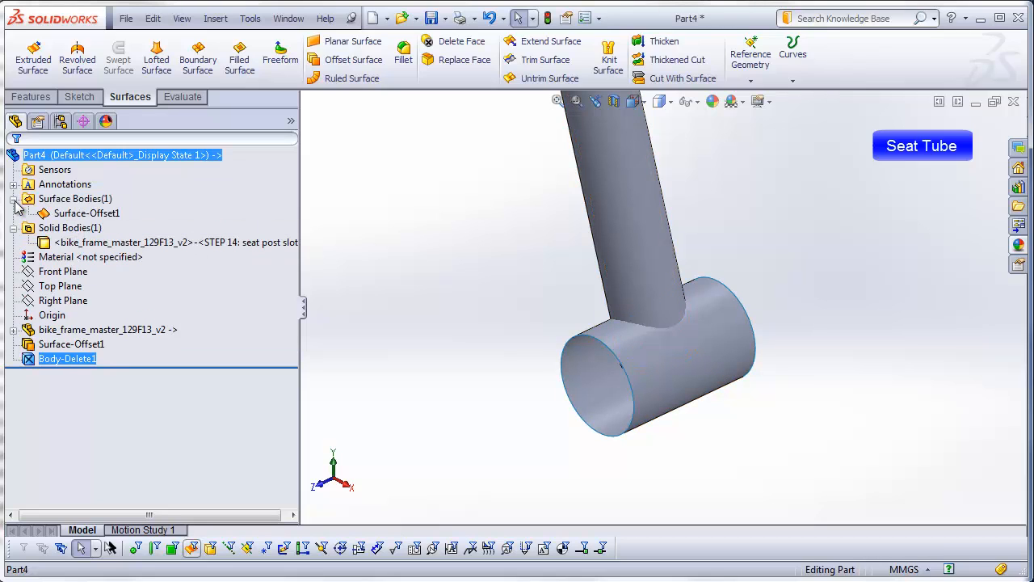
click(85, 212)
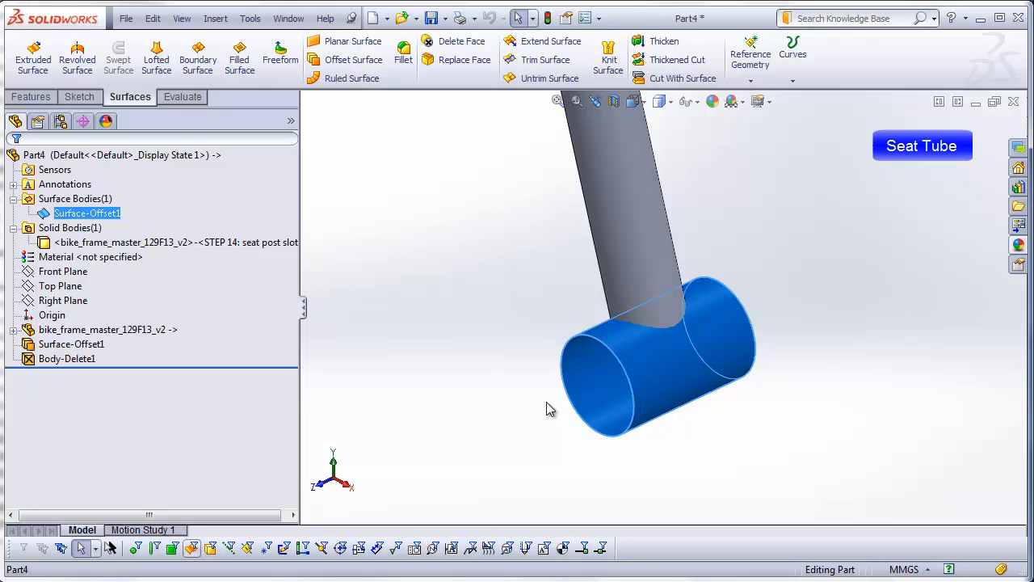
click(489, 399)
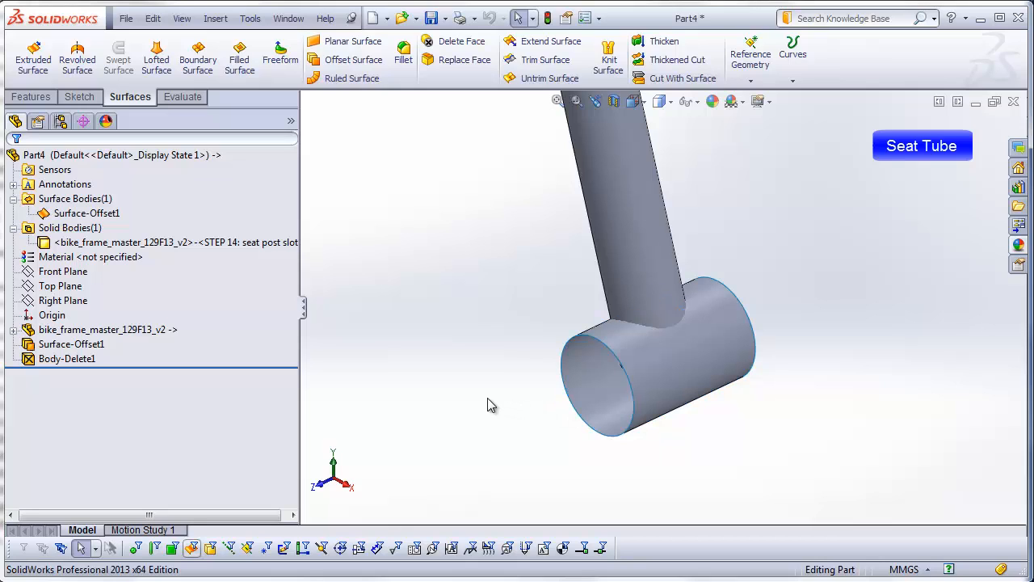
middle_drag(465, 365, 494, 327)
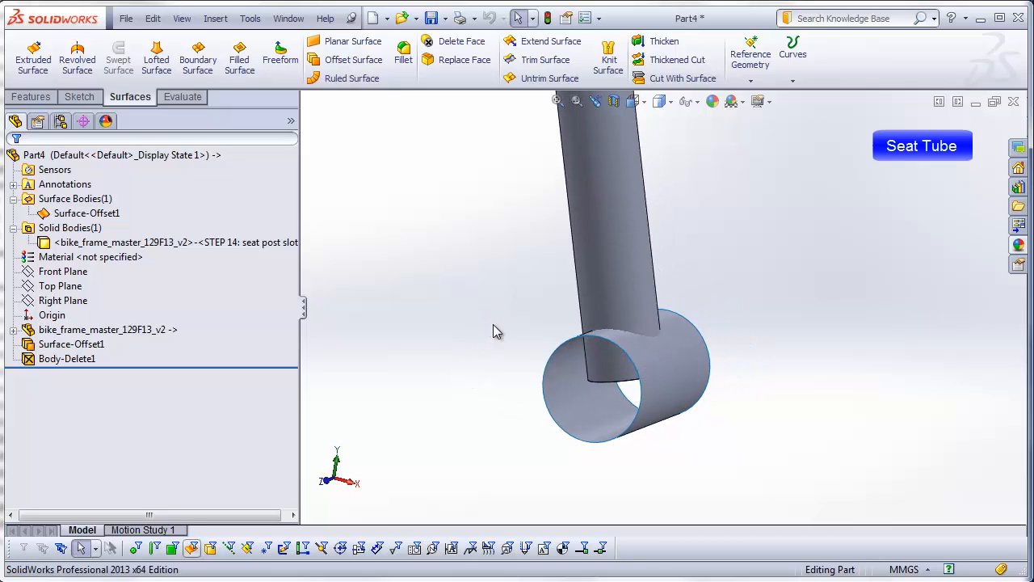
click(215, 17)
mouse_move(235, 55)
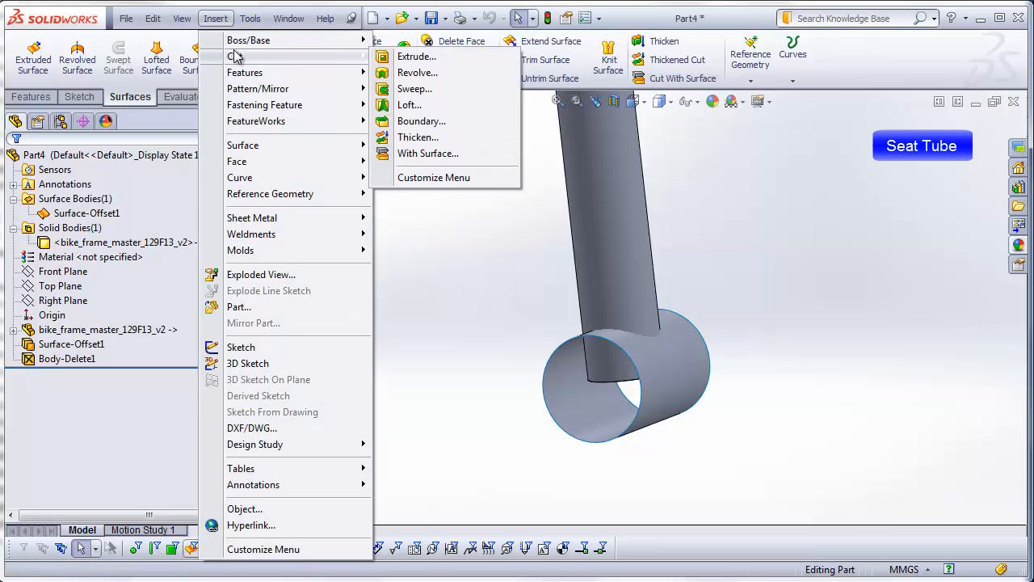
click(417, 154)
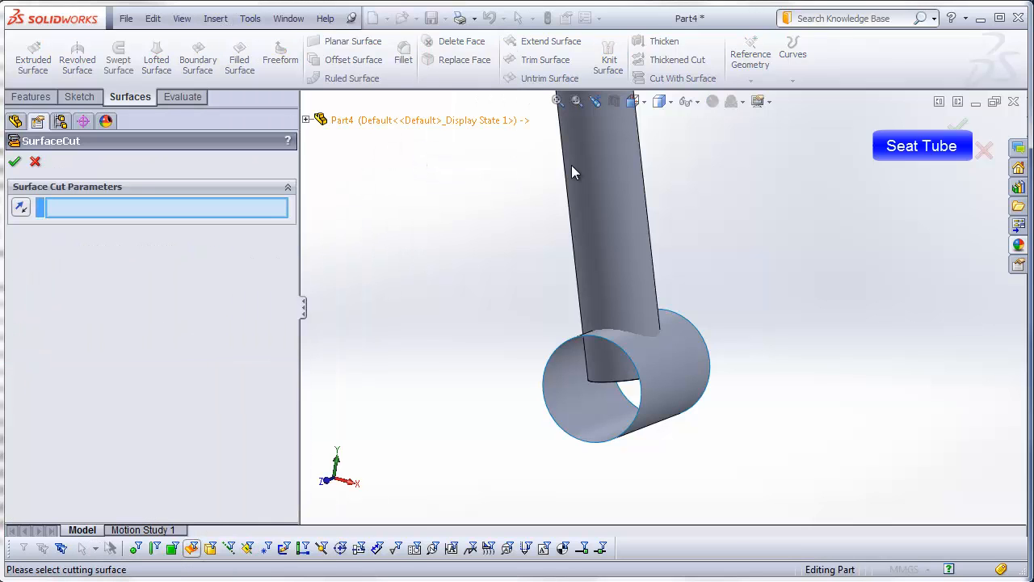
click(684, 366)
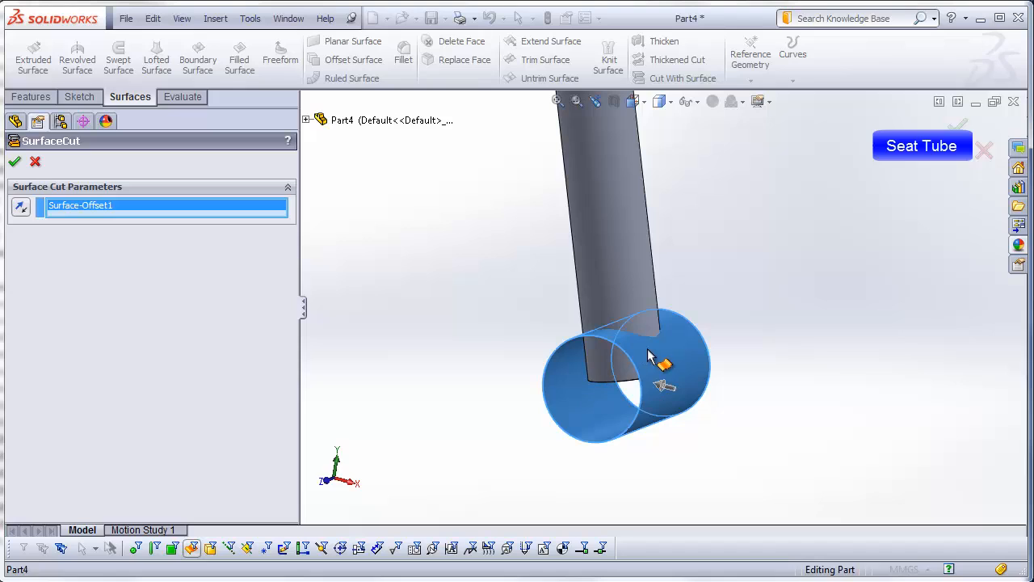
middle_drag(663, 346, 688, 344)
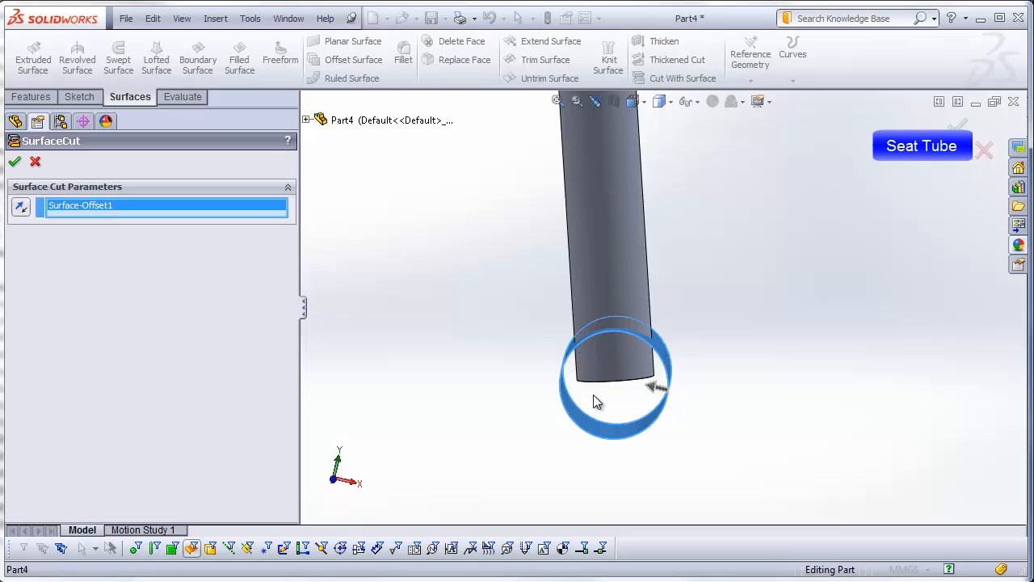
click(15, 161)
click(510, 340)
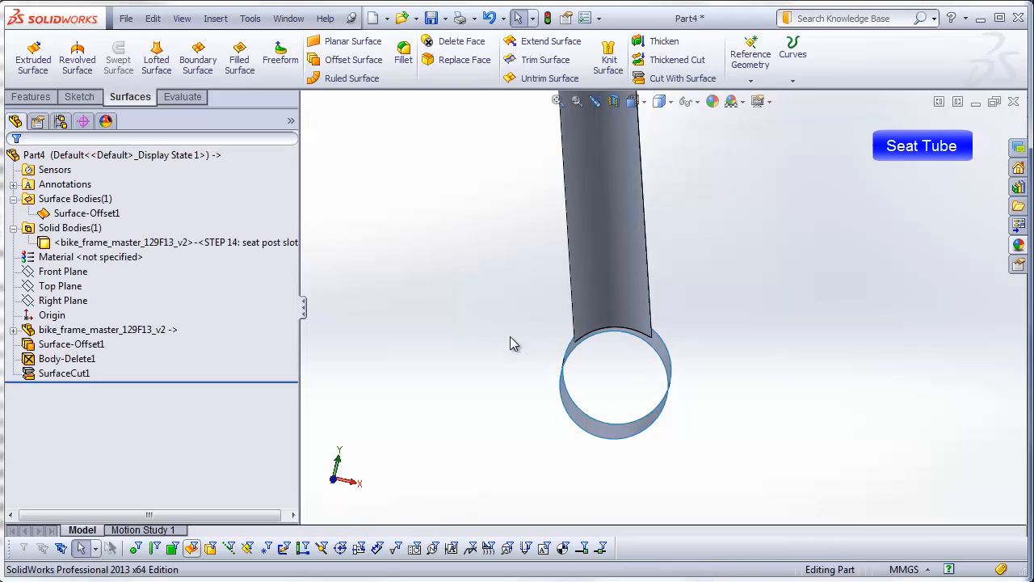
Step: Delete the cylindrical offset surface body so only the coped seat tube is kept
middle_drag(612, 377, 456, 360)
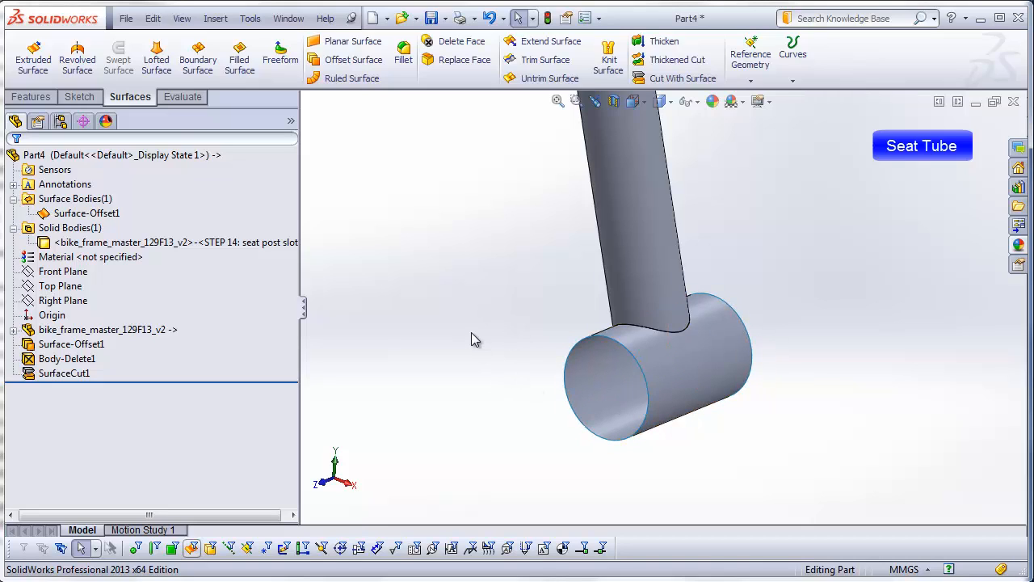
click(92, 203)
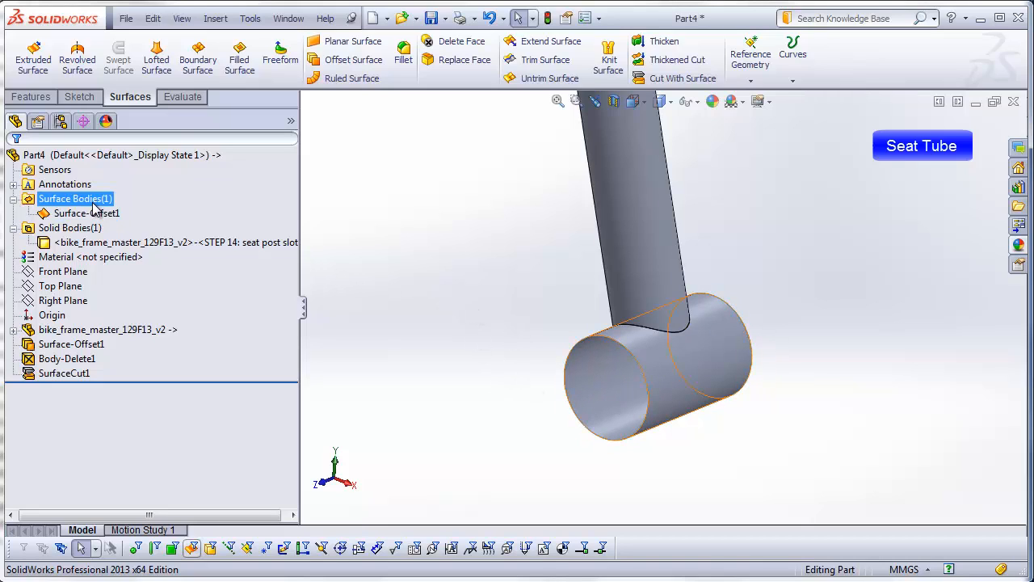
right_click(93, 214)
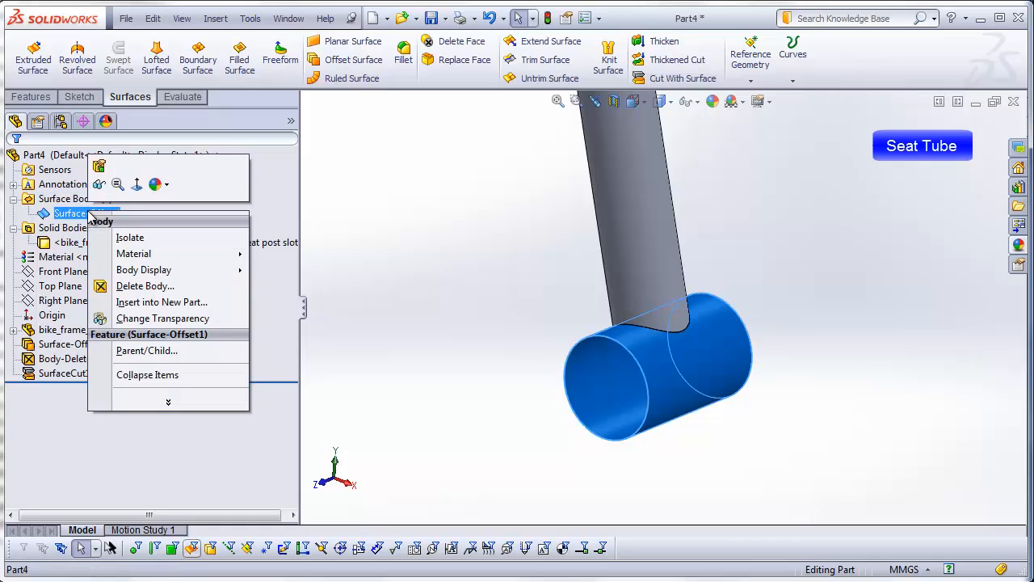
click(137, 286)
click(15, 161)
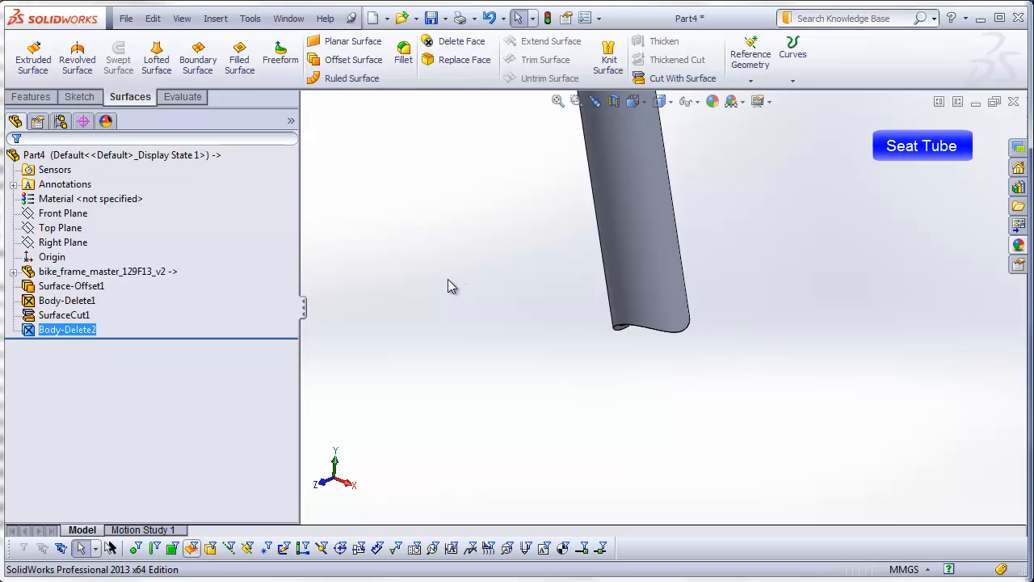
click(439, 276)
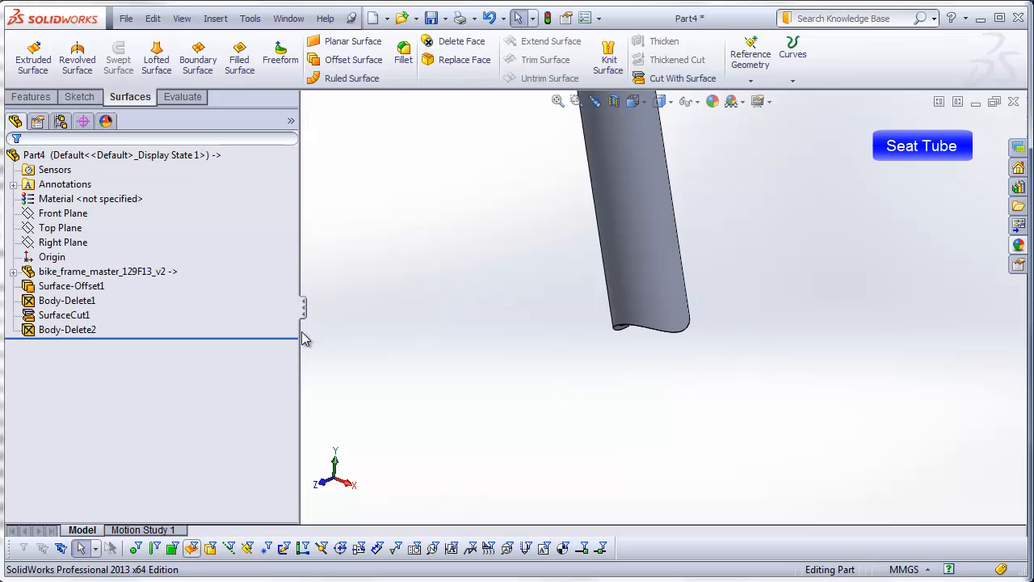
click(81, 303)
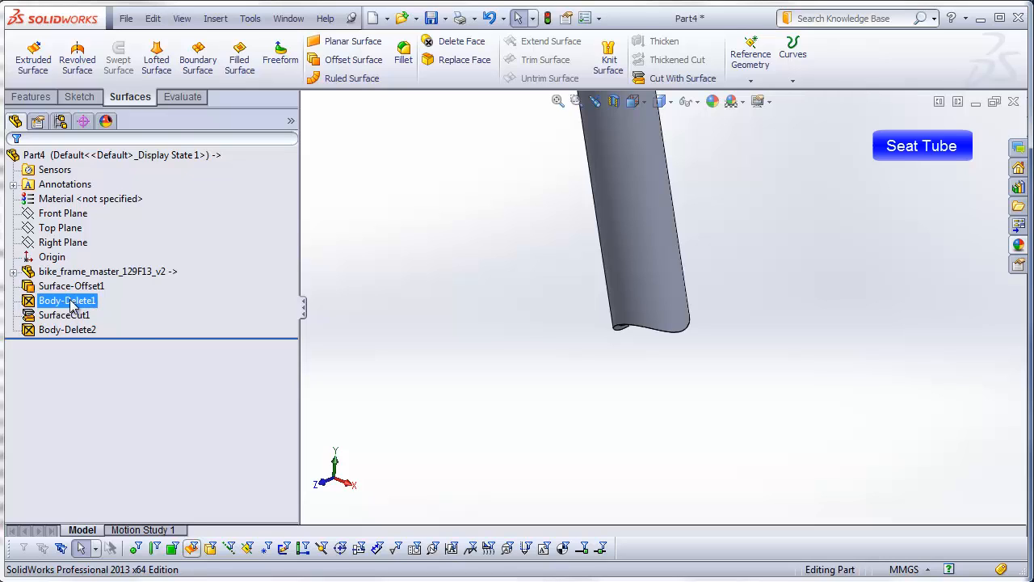
click(81, 331)
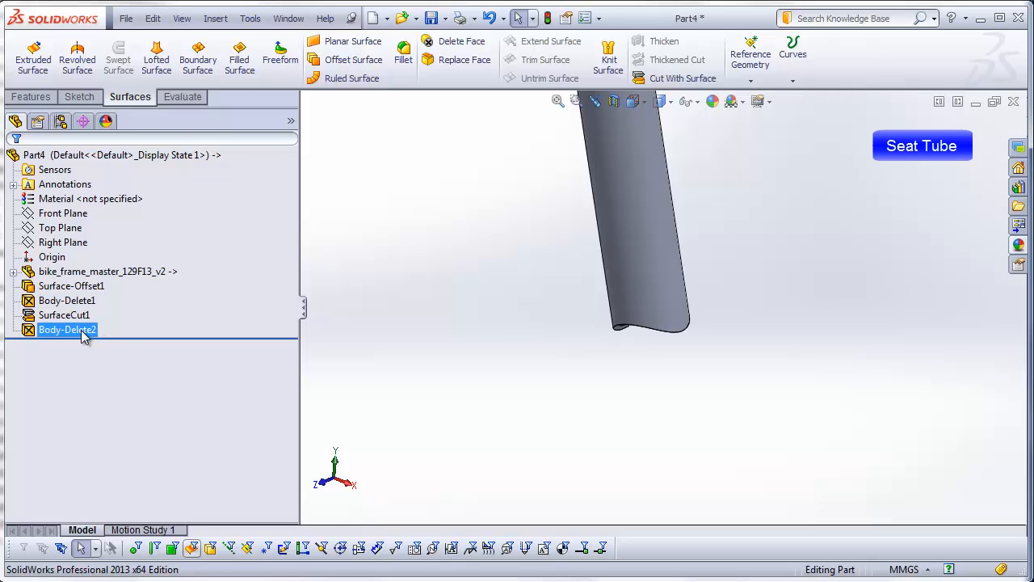
Step: Fillet the outer edge of the seat tube's upper end with a 0.5 mm constant radius, keeping tangent propagation on
key(ctrl+1)
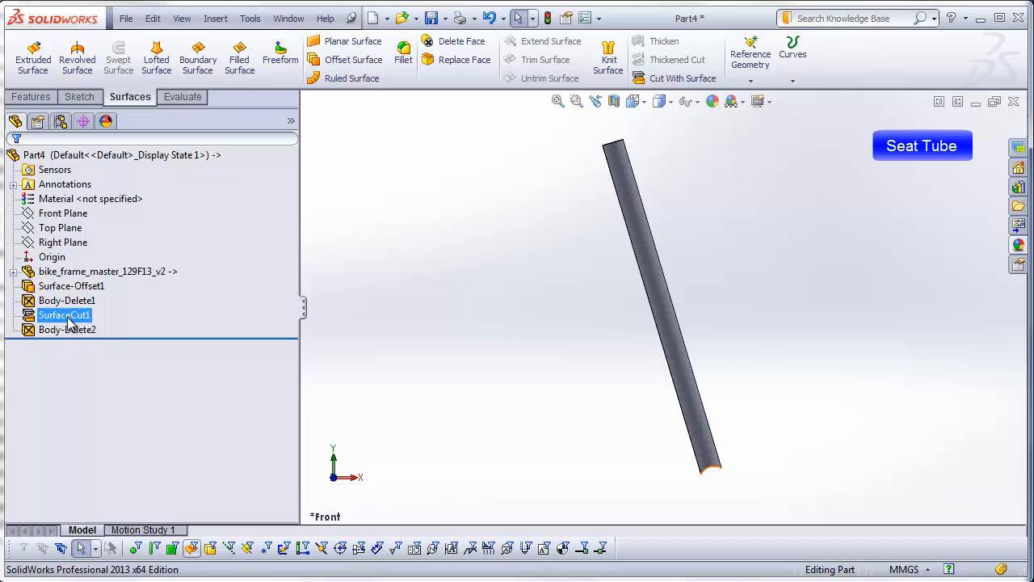
middle_drag(514, 210, 526, 330)
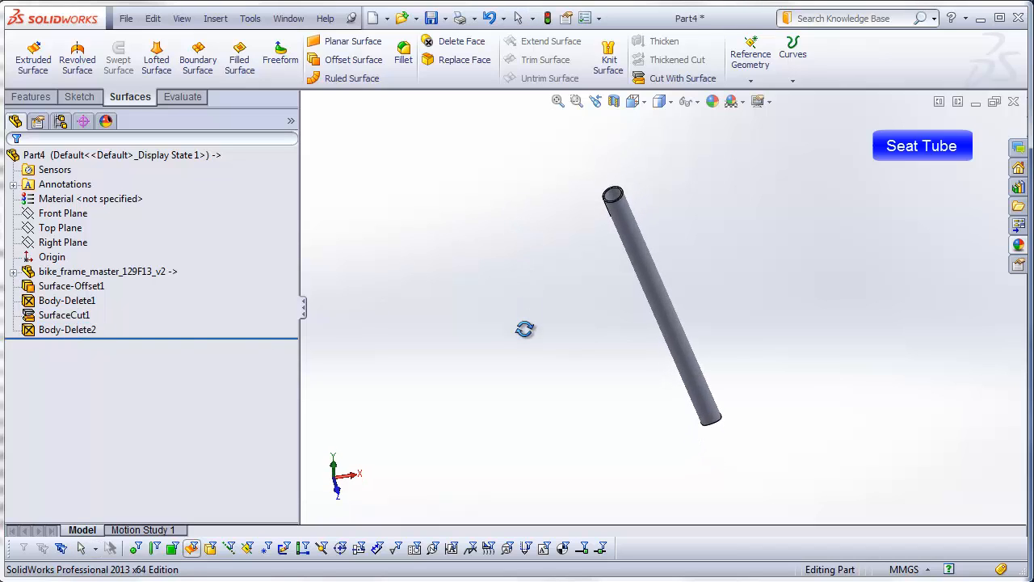
scroll(631, 209, down, 3)
scroll(628, 204, down, 5)
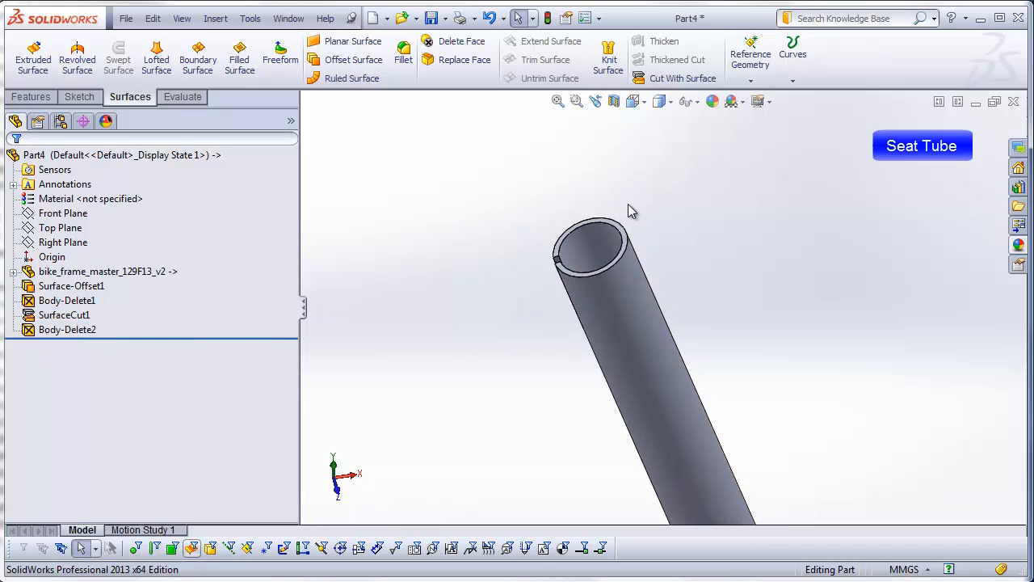
click(121, 155)
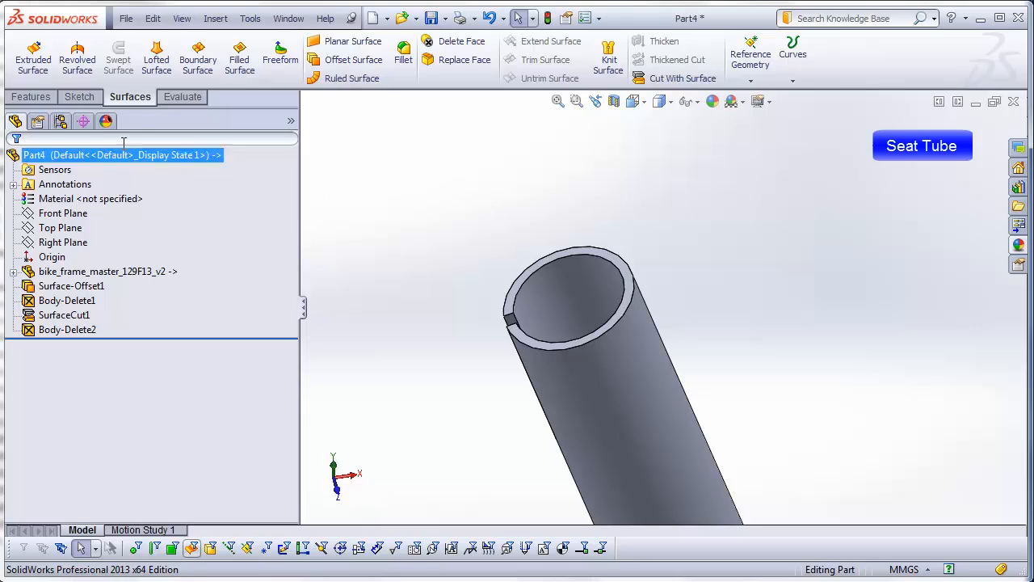
click(31, 96)
click(436, 53)
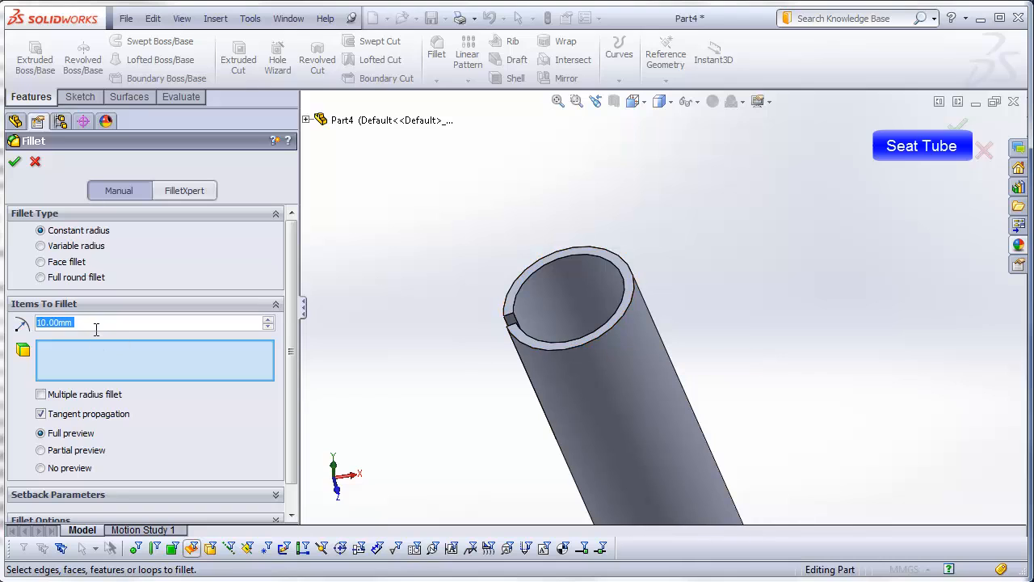
text(.5)
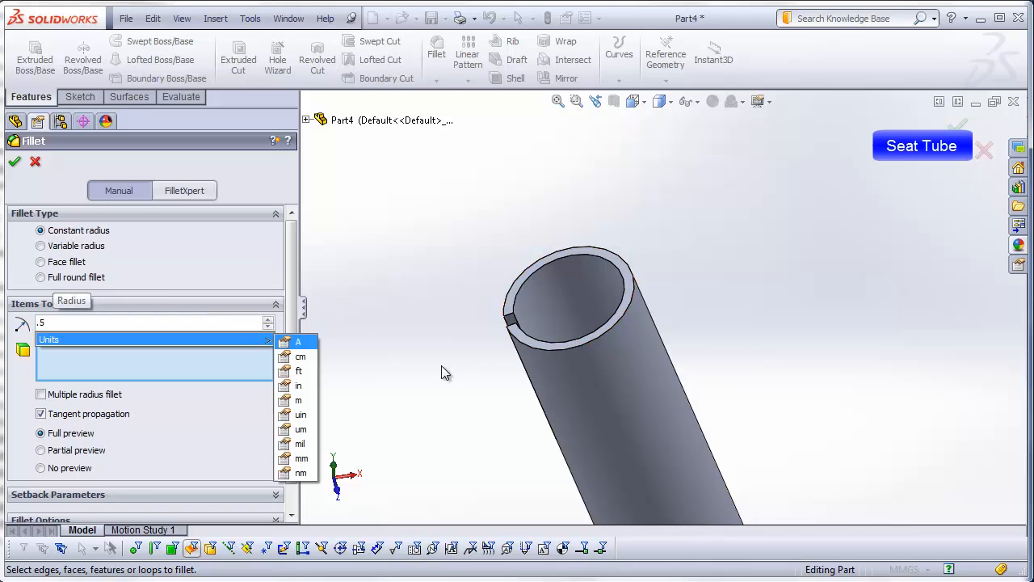
click(561, 351)
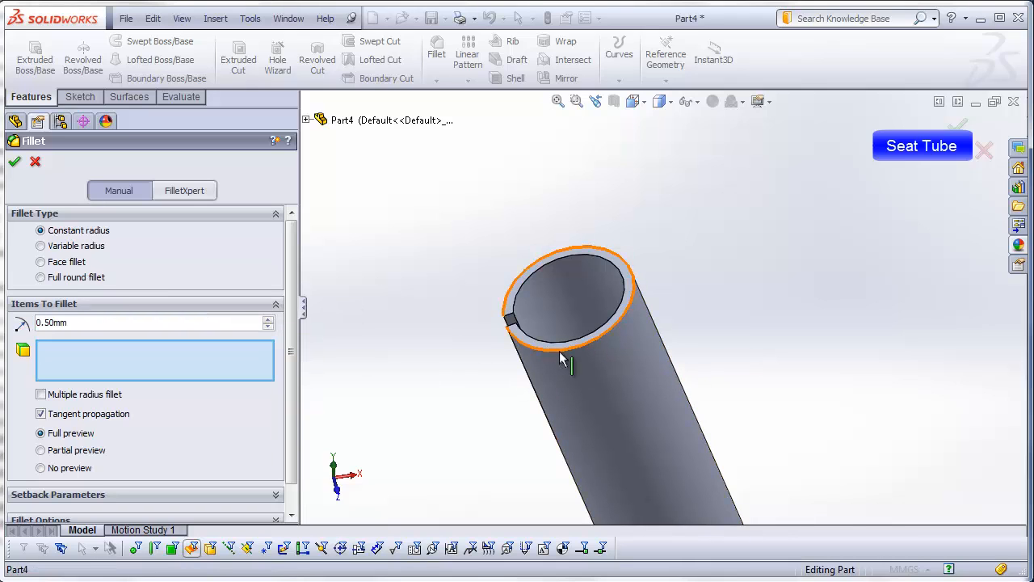
click(15, 161)
Step: Show the finished seat tube from the front and save the part as seat-tube
middle_drag(491, 391, 507, 314)
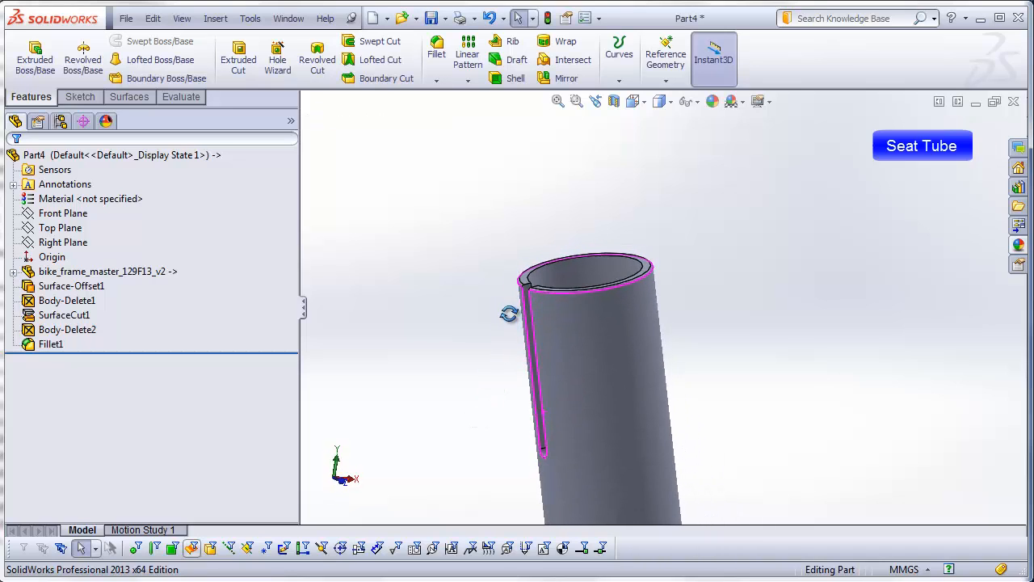
key(ctrl+1)
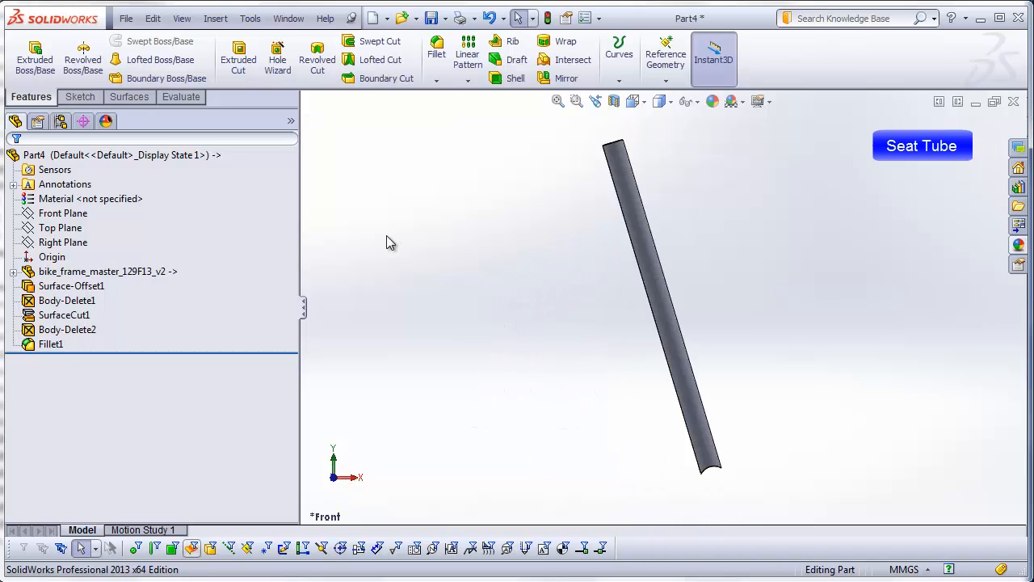
click(126, 19)
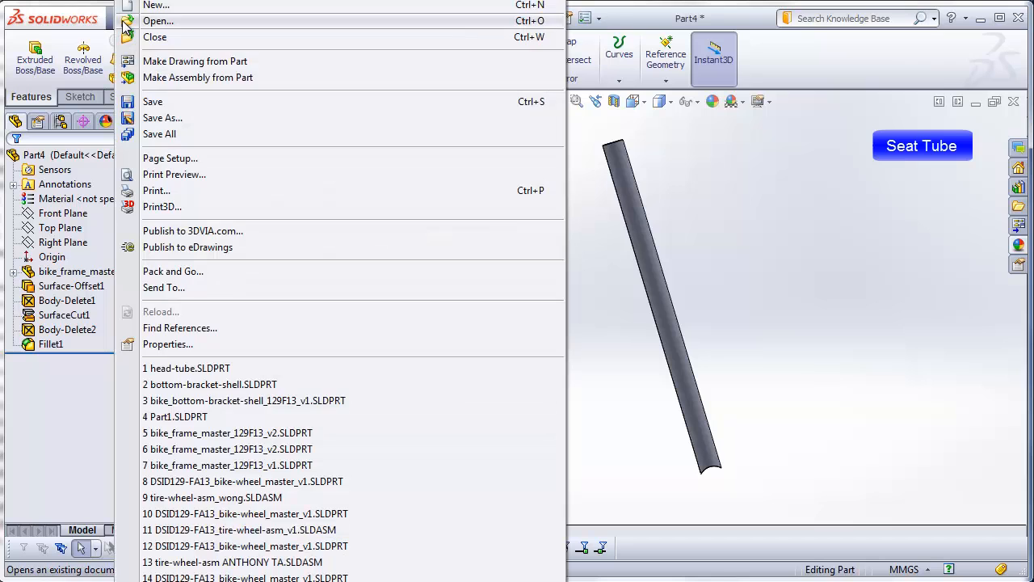
click(154, 102)
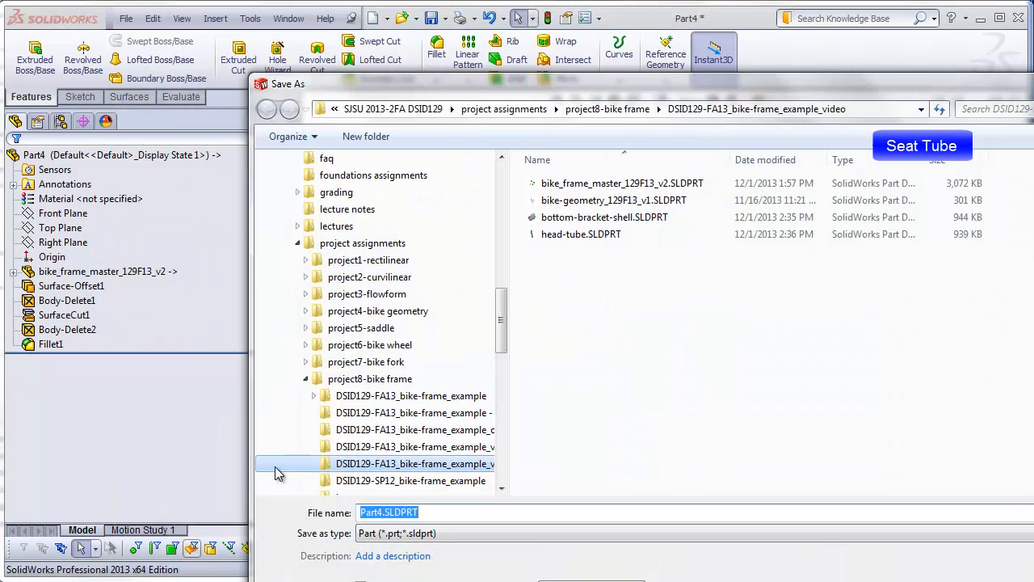
text(seat-tube)
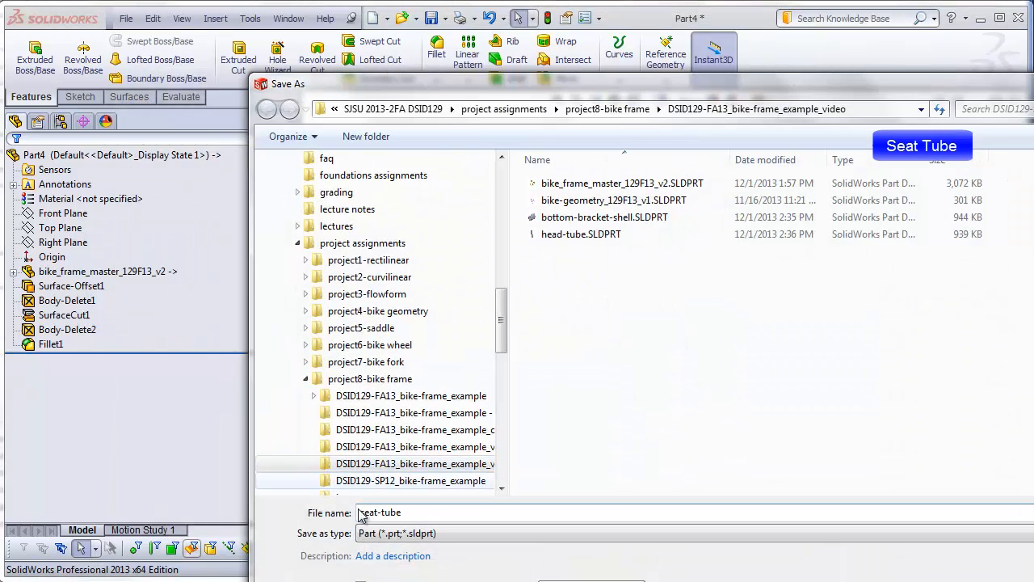
key(Return)
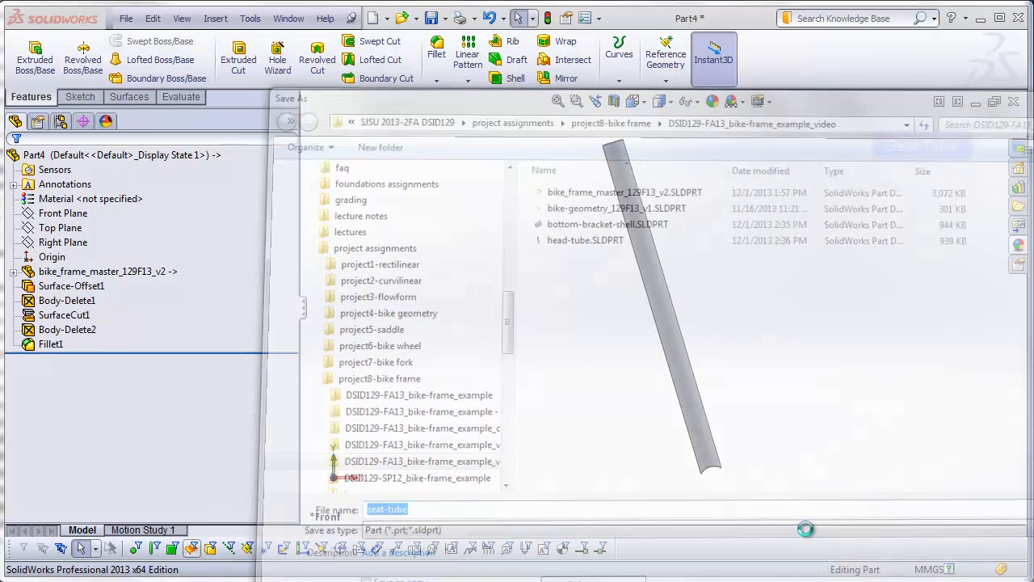
Step: Create a new empty part document for the top tube
click(126, 23)
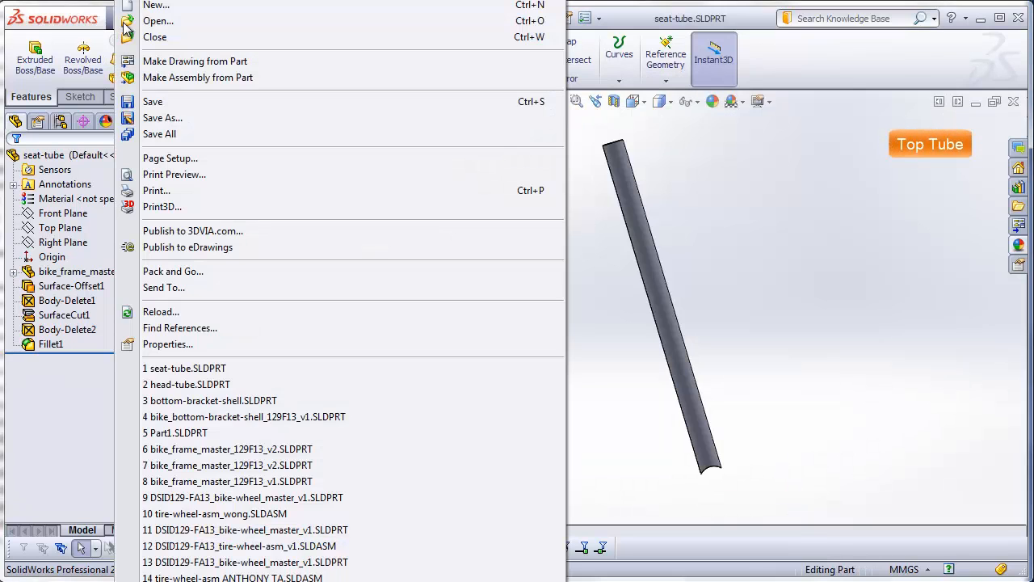
mouse_move(148, 14)
click(153, 6)
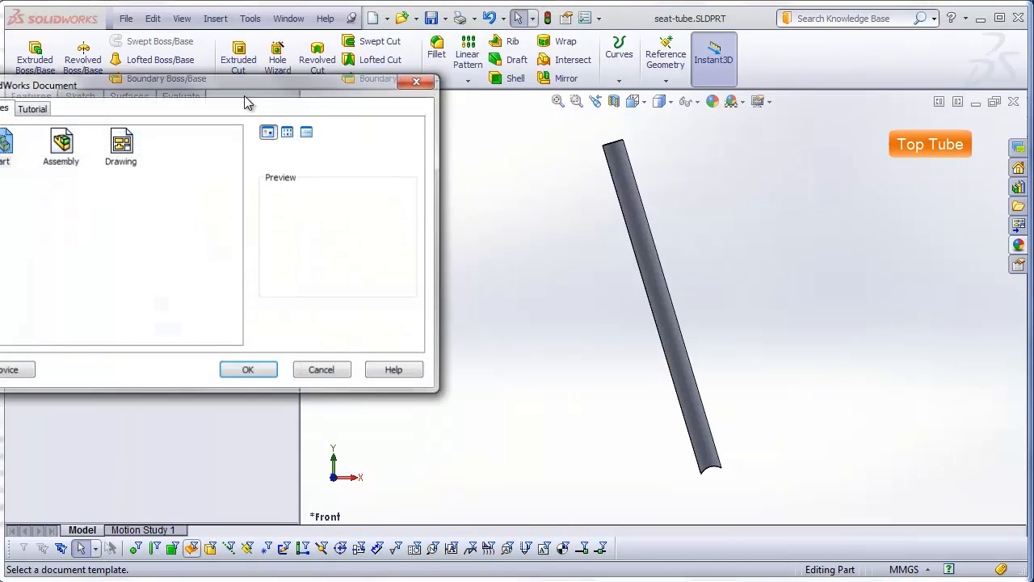
click(279, 373)
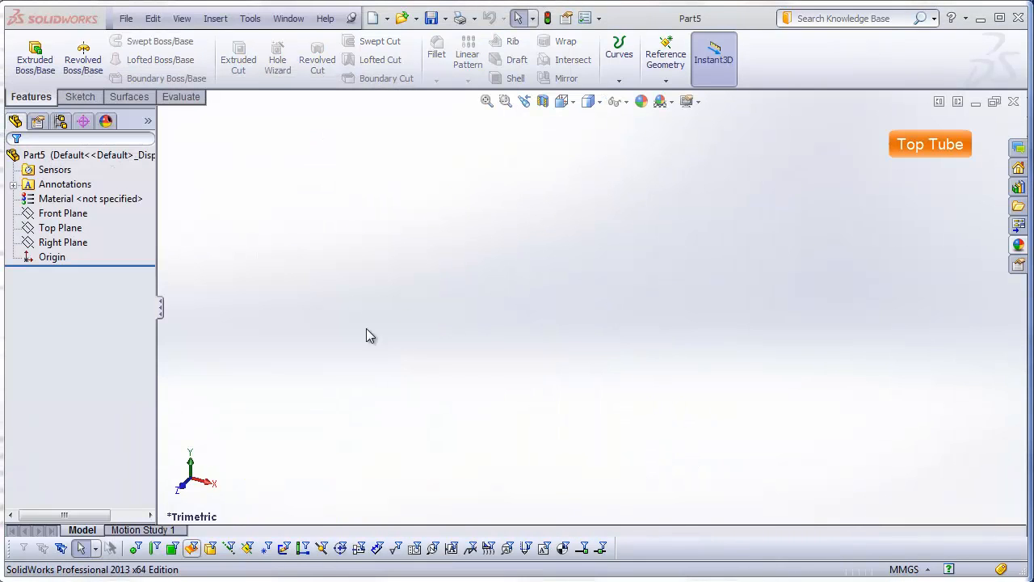
Step: Insert bike_frame_master_129F13_v2.SLDPRT as the base part, transferring only its solid bodies
click(217, 20)
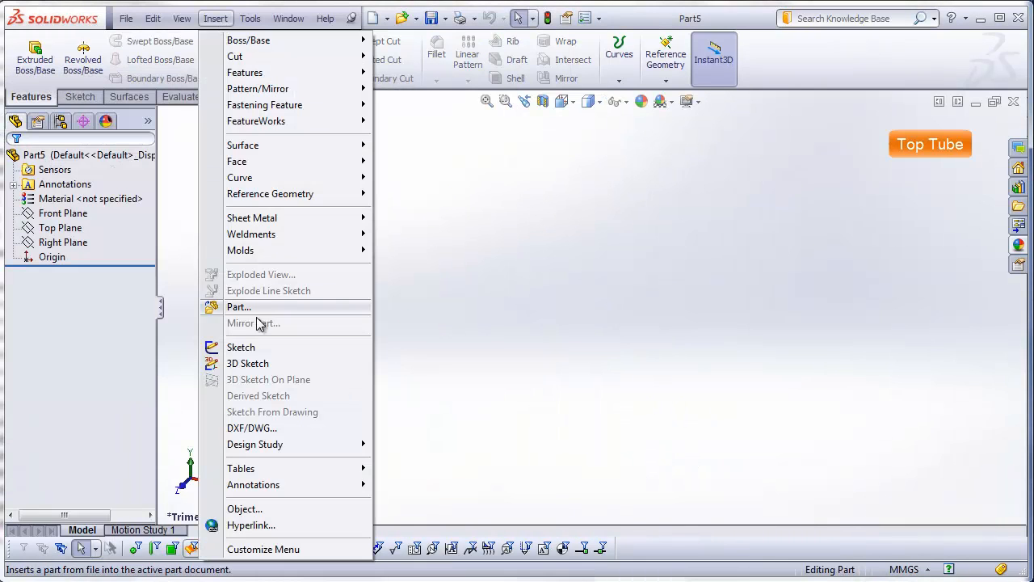
click(245, 307)
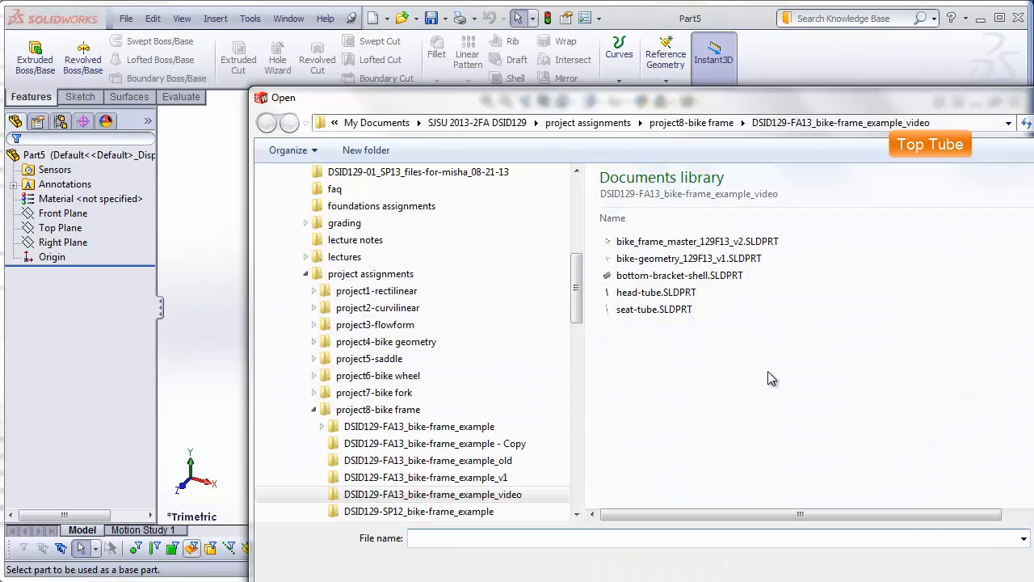
click(697, 243)
click(1030, 577)
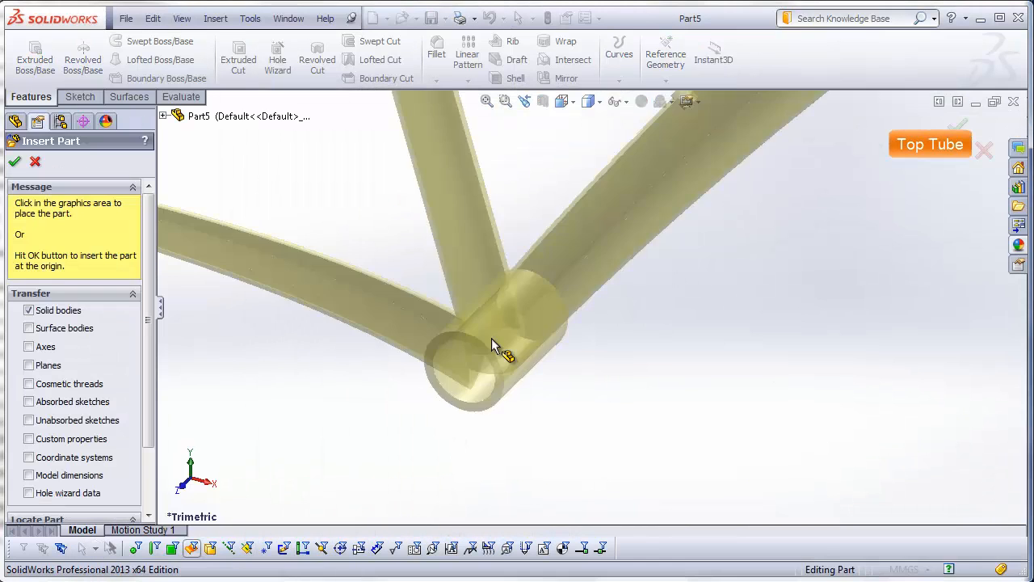
click(313, 342)
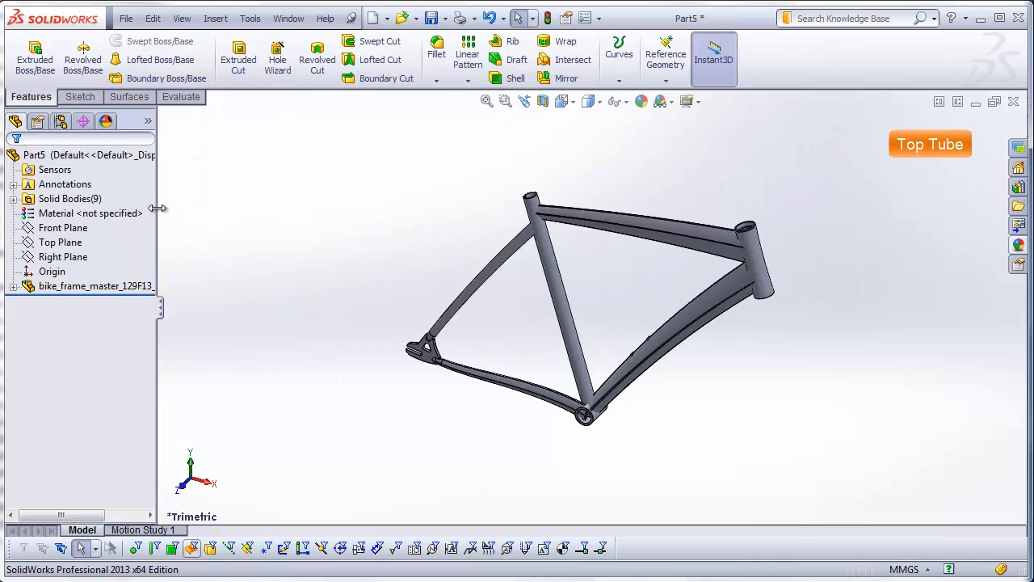
Step: Widen the feature tree and expand the Solid Bodies folder to list the individual frame bodies
drag(162, 208, 298, 213)
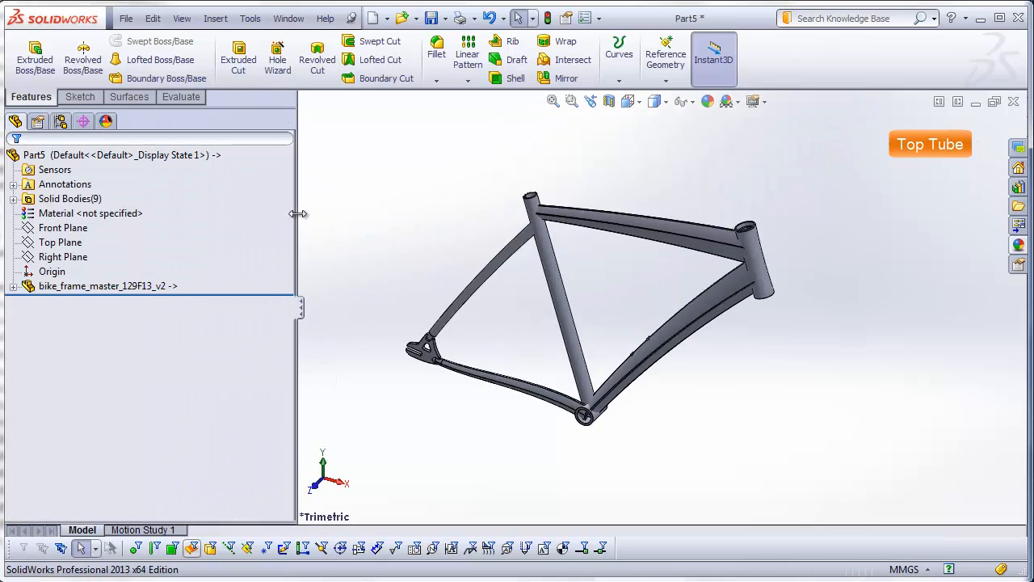
click(13, 199)
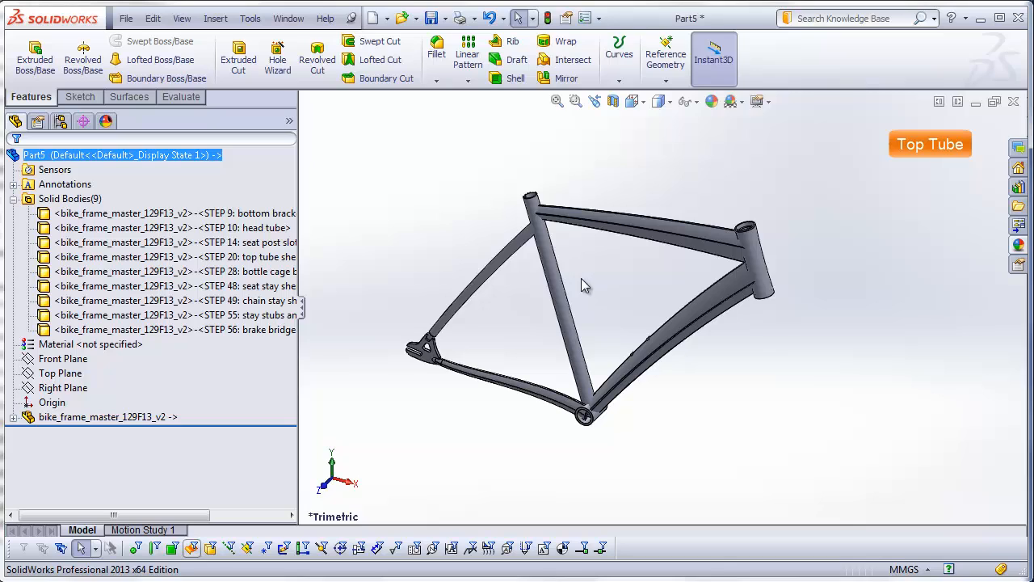
Step: Copy the outer cylindrical faces of the seat tube and head tube as surfaces using Offset Surface with a 0 mm distance
scroll(564, 309, down, 3)
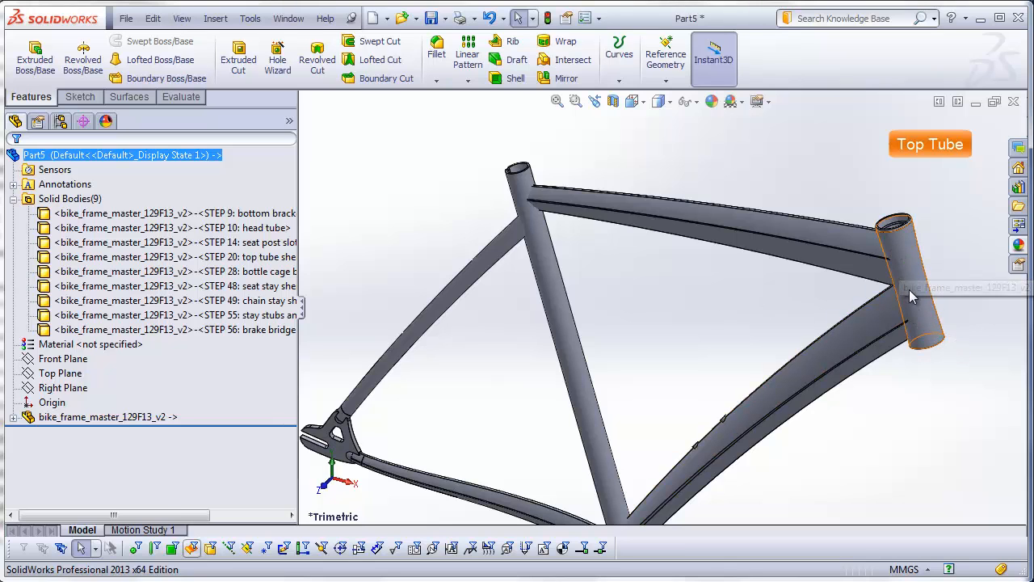
mouse_move(888, 362)
middle_down()
mouse_move(942, 347)
mouse_move(889, 349)
middle_up()
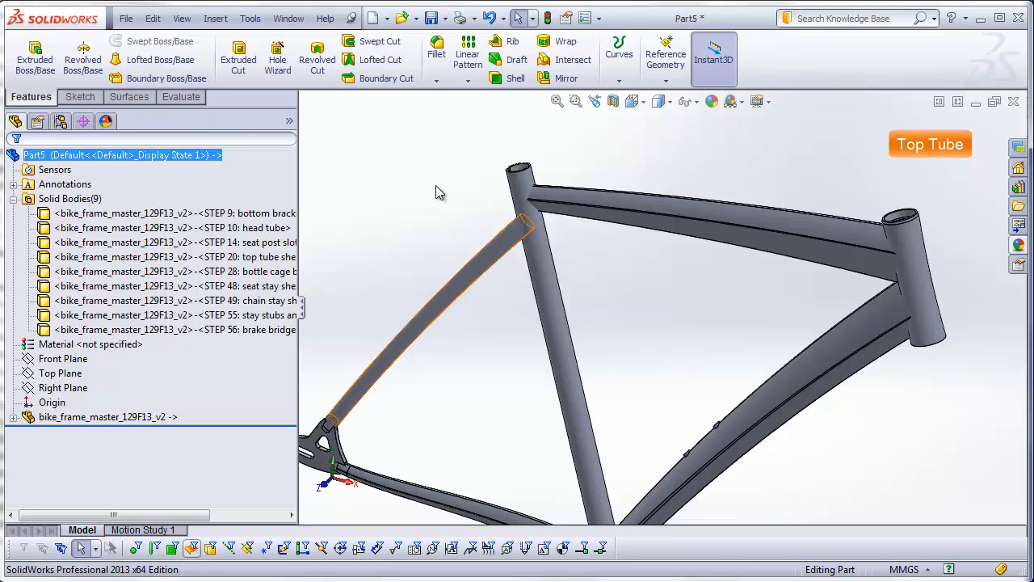
click(129, 97)
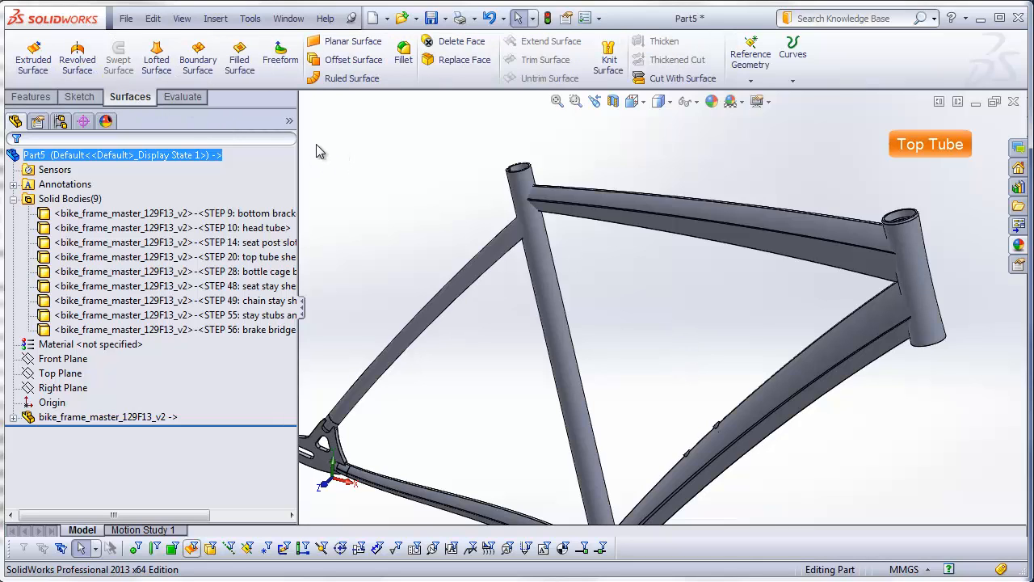
click(353, 60)
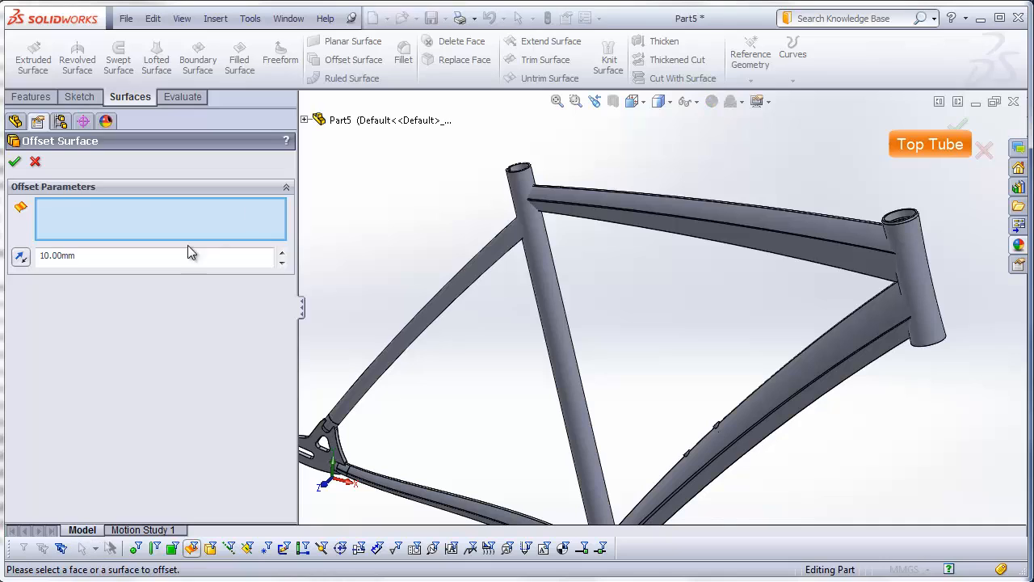
drag(192, 256, 36, 254)
key(BackSpace)
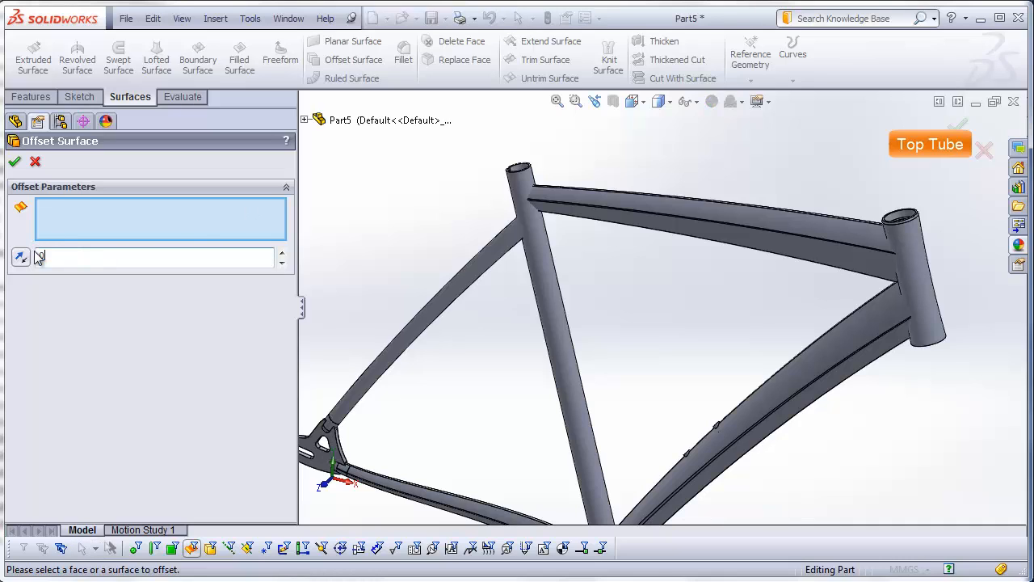
click(538, 256)
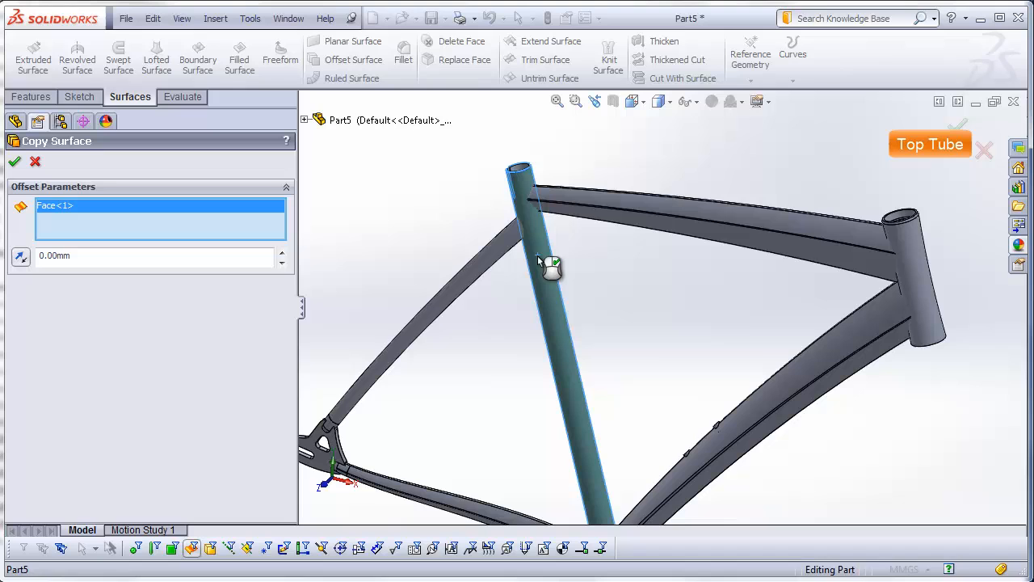
click(894, 244)
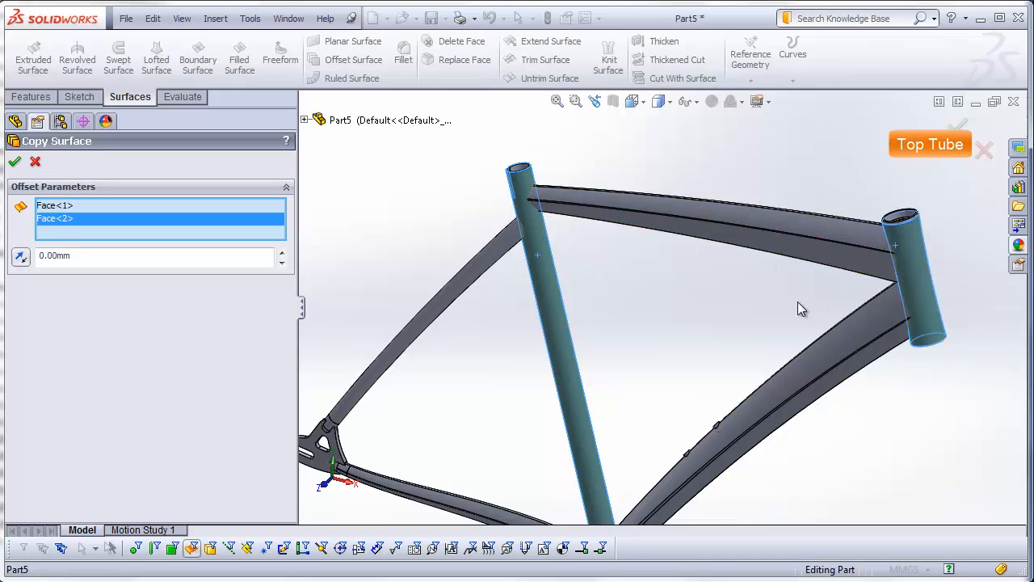
click(15, 162)
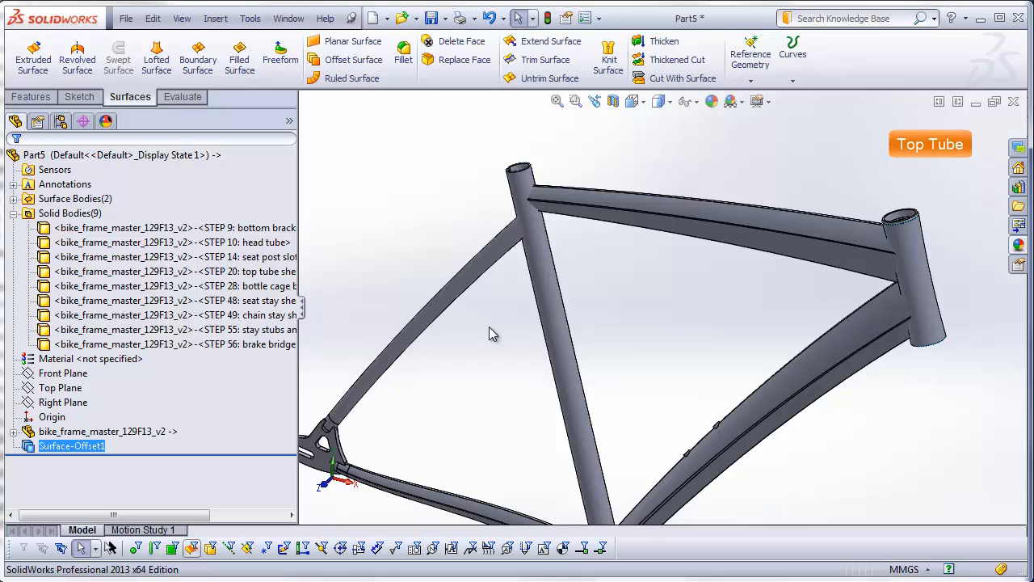
Step: Delete all solid bodies except the top tube body (STEP 20), leaving the two copied surfaces in place
click(80, 447)
click(204, 227)
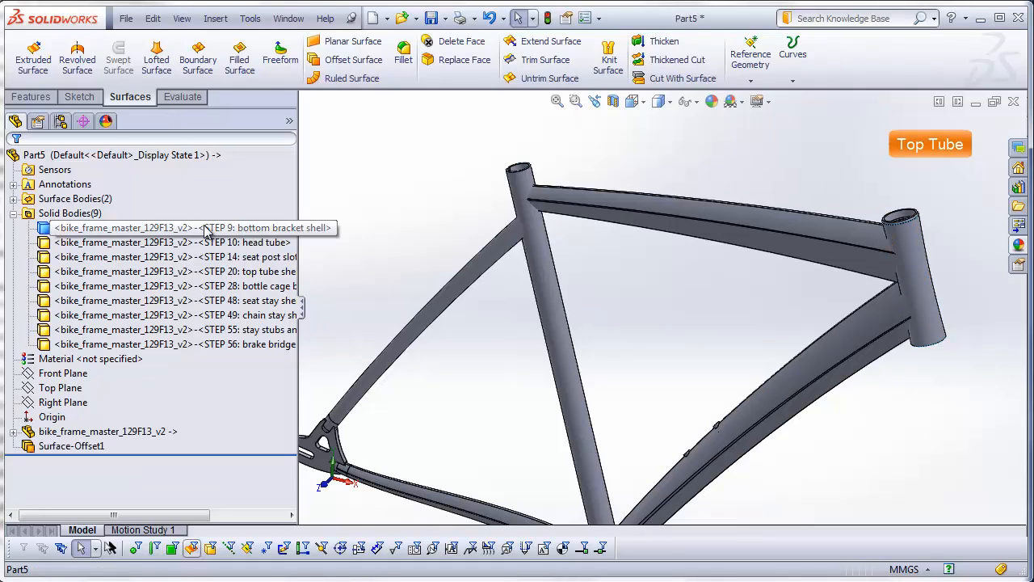
click(426, 253)
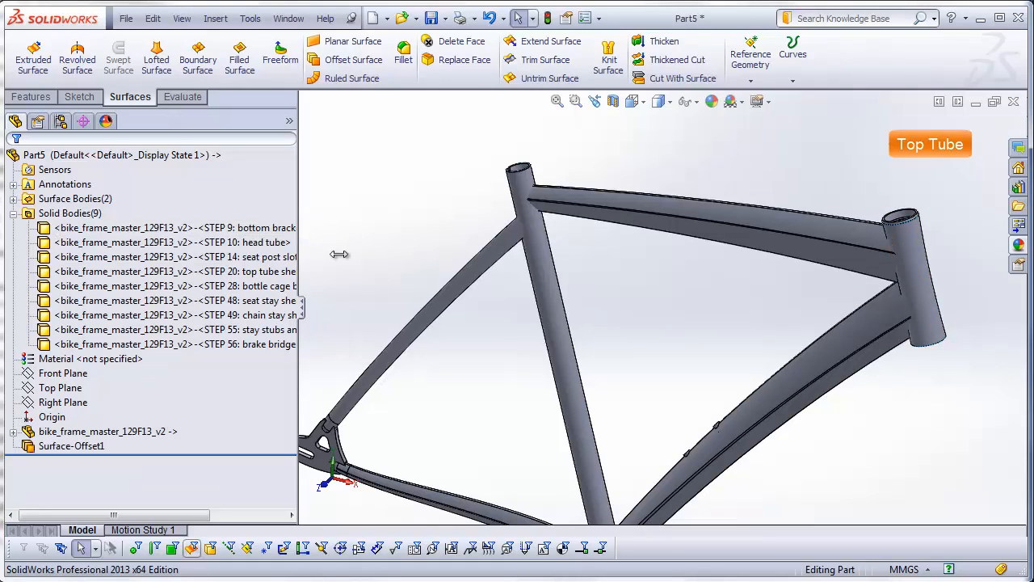
click(223, 229)
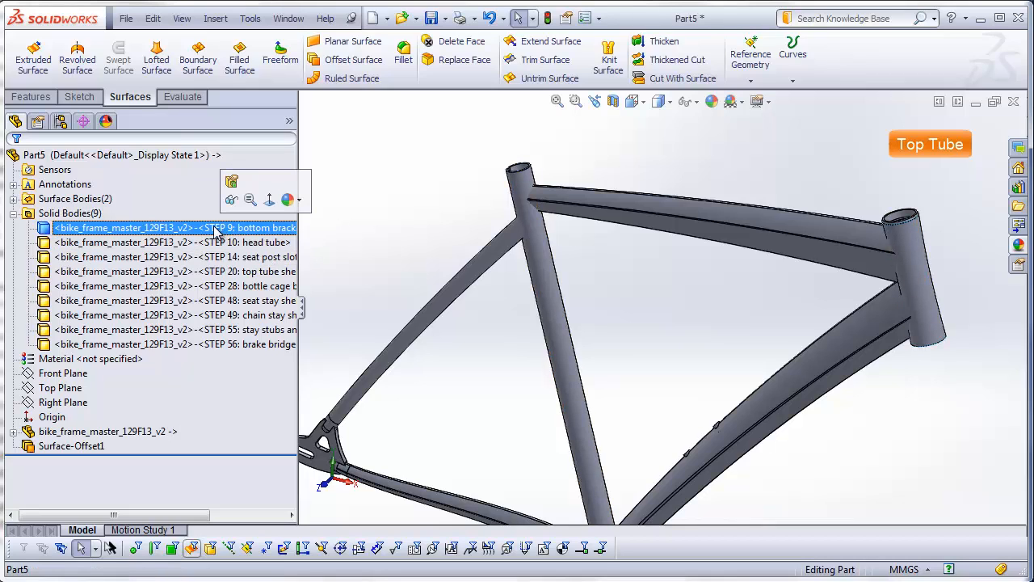
shift+click(216, 344)
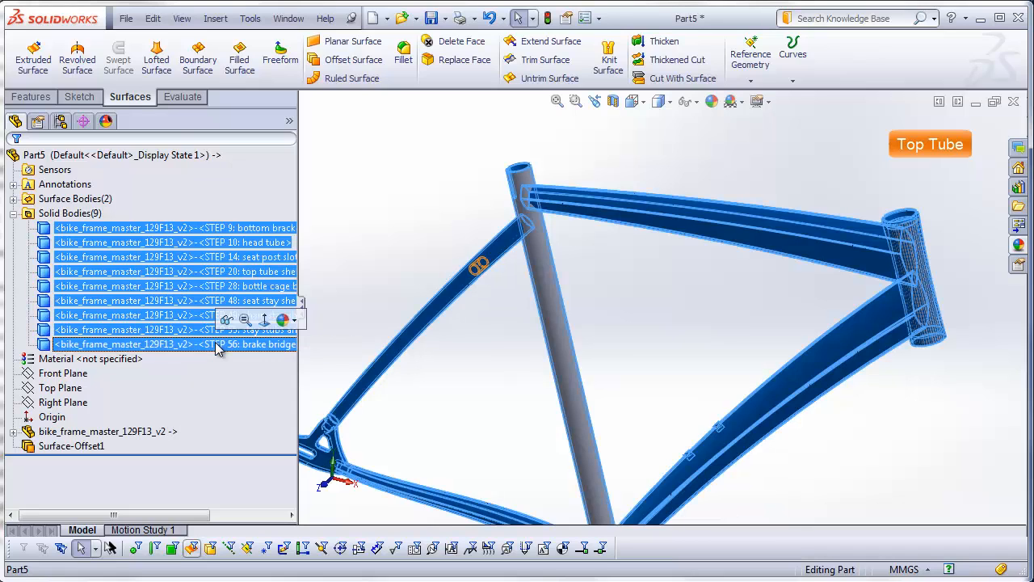
right_click(216, 346)
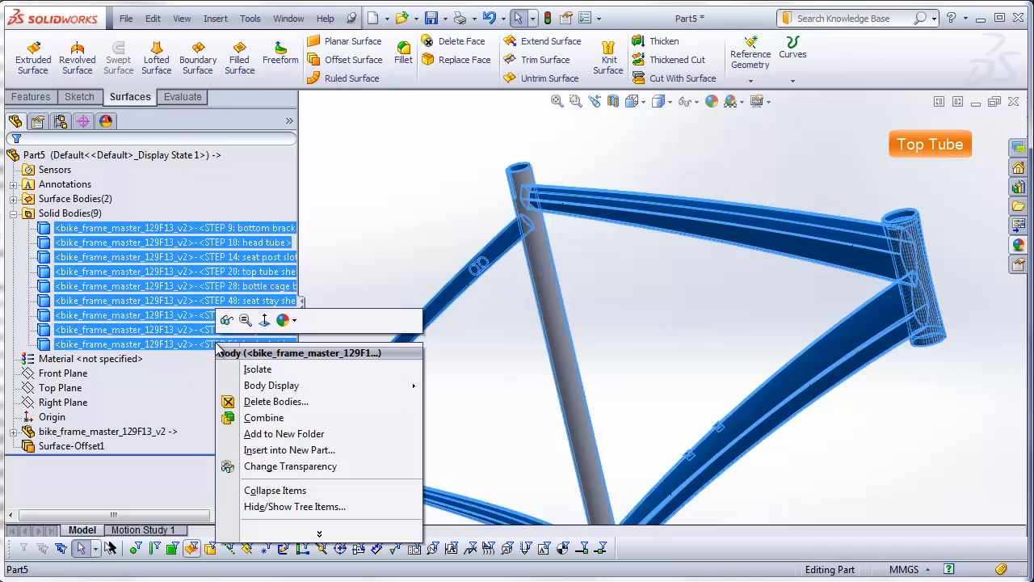
click(270, 399)
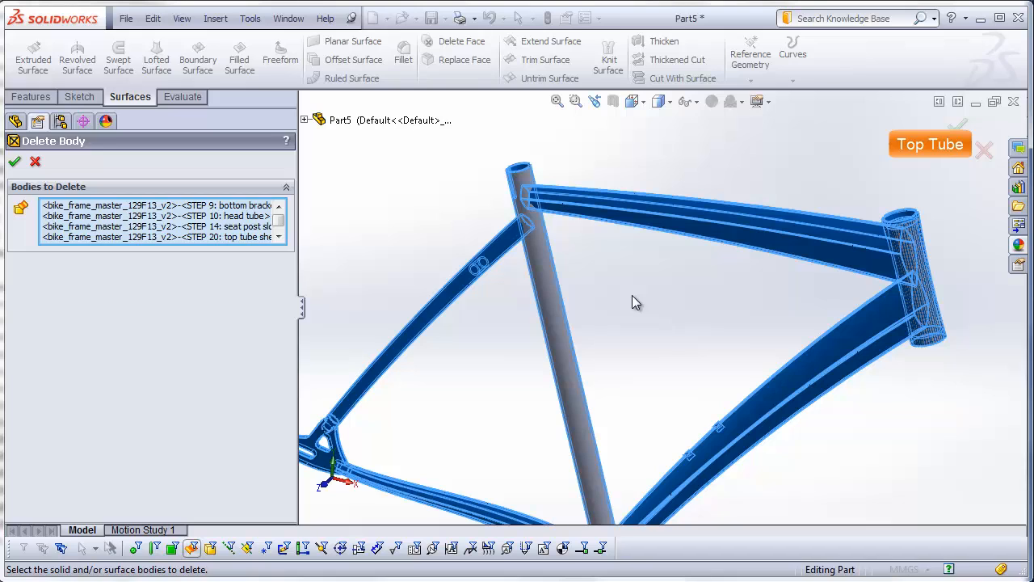
click(732, 240)
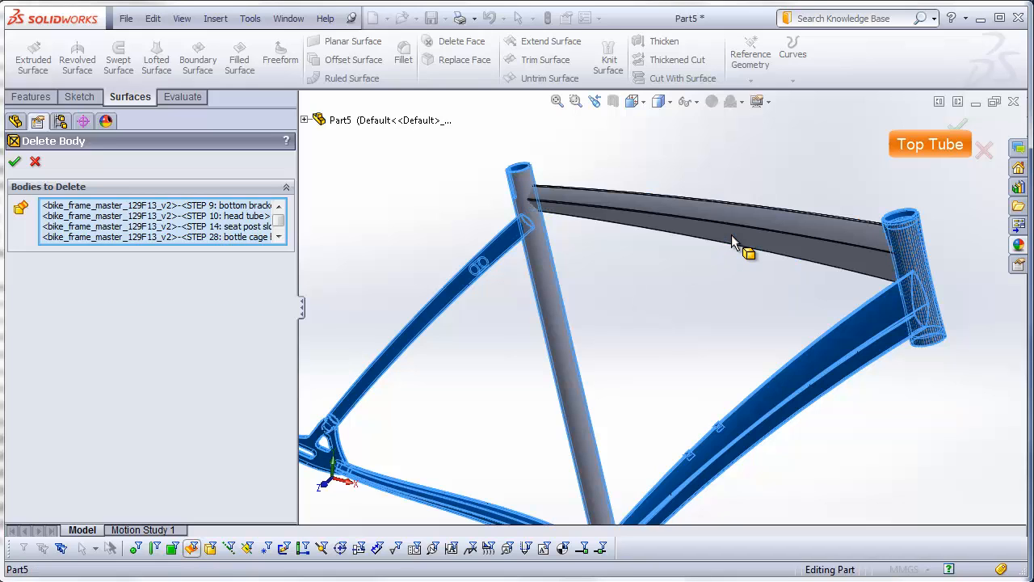
click(15, 160)
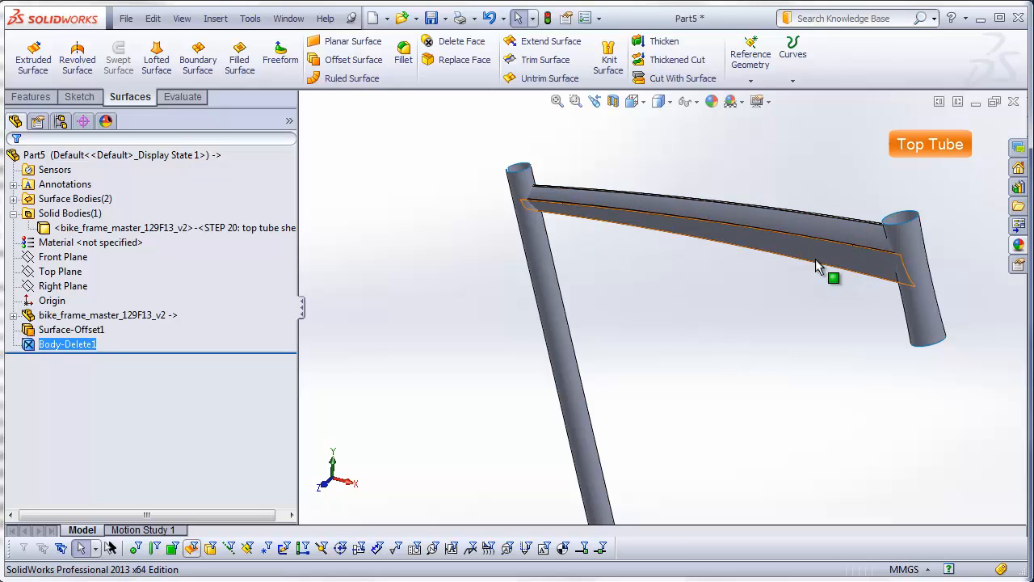
Step: Cut the top tube's rear end with the copied seat tube surface, removing the material inside the seat tube
middle_drag(831, 277, 673, 264)
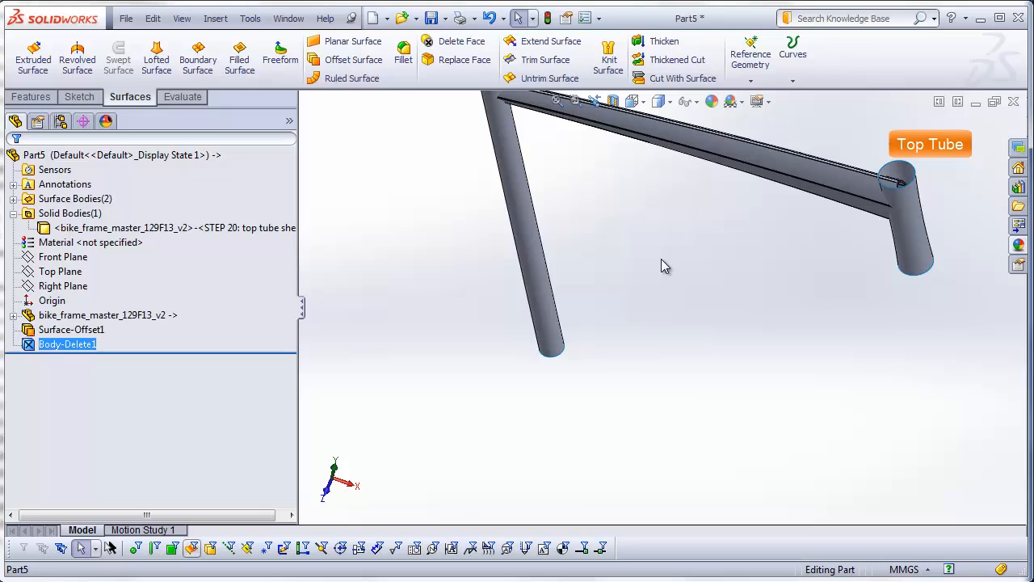
click(215, 17)
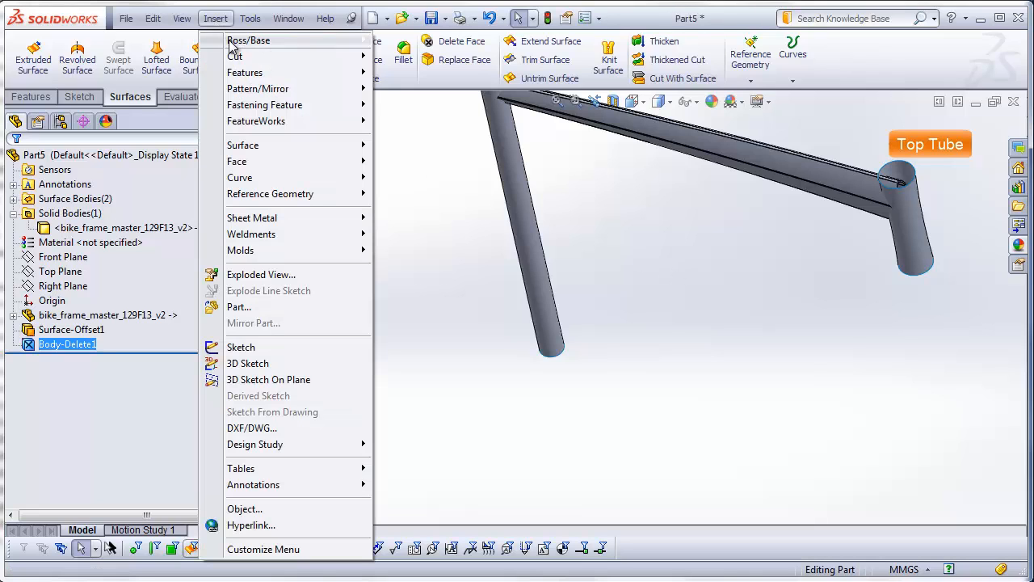
mouse_move(235, 56)
click(412, 153)
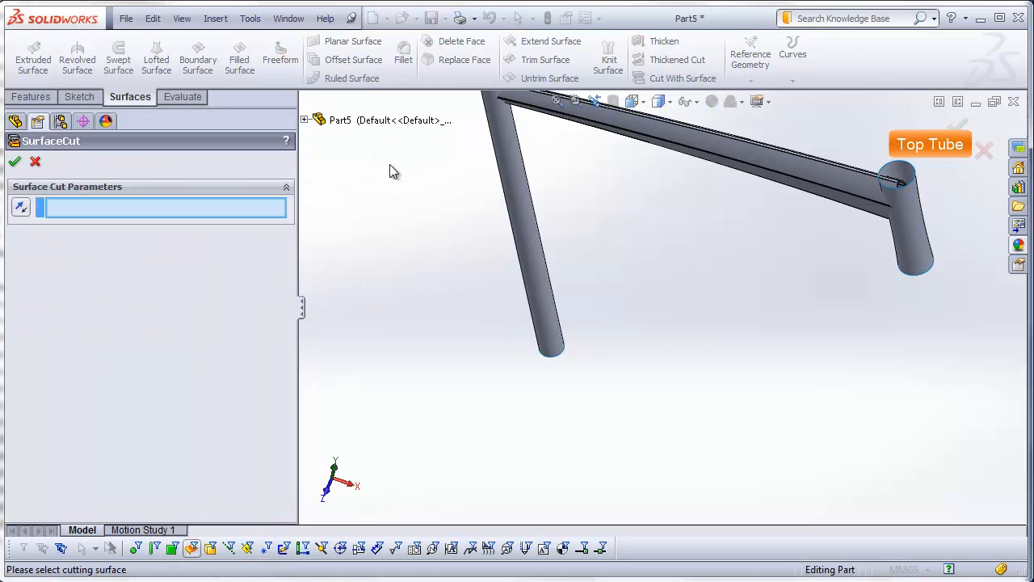
scroll(656, 168, up, 2)
scroll(653, 166, down, 1)
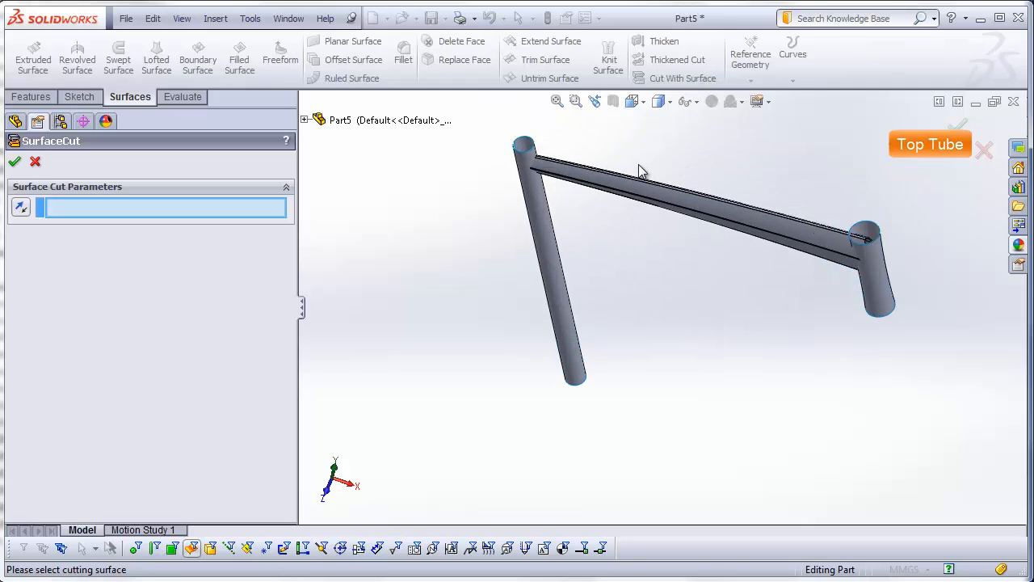
click(549, 242)
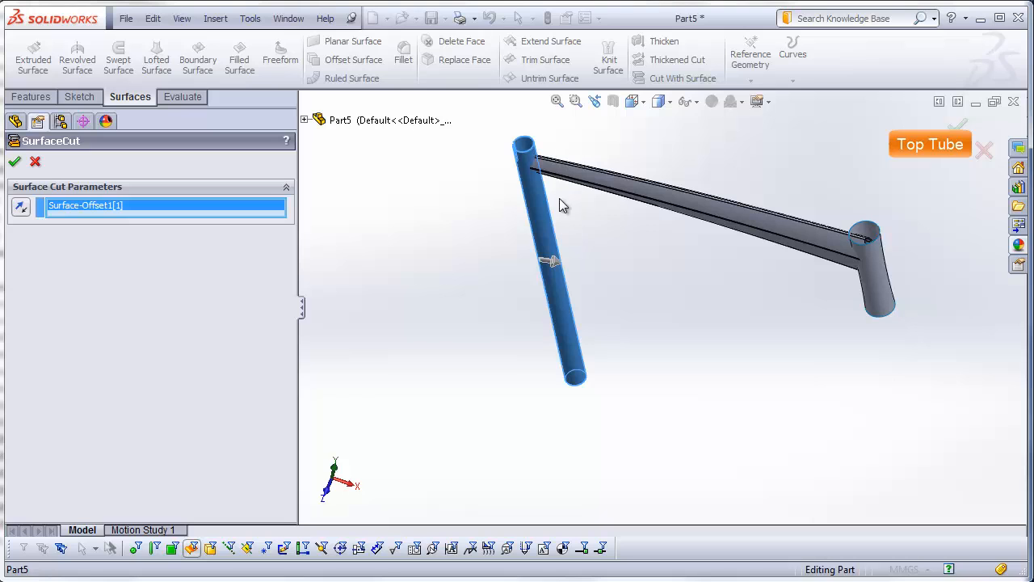
middle_drag(568, 222, 580, 333)
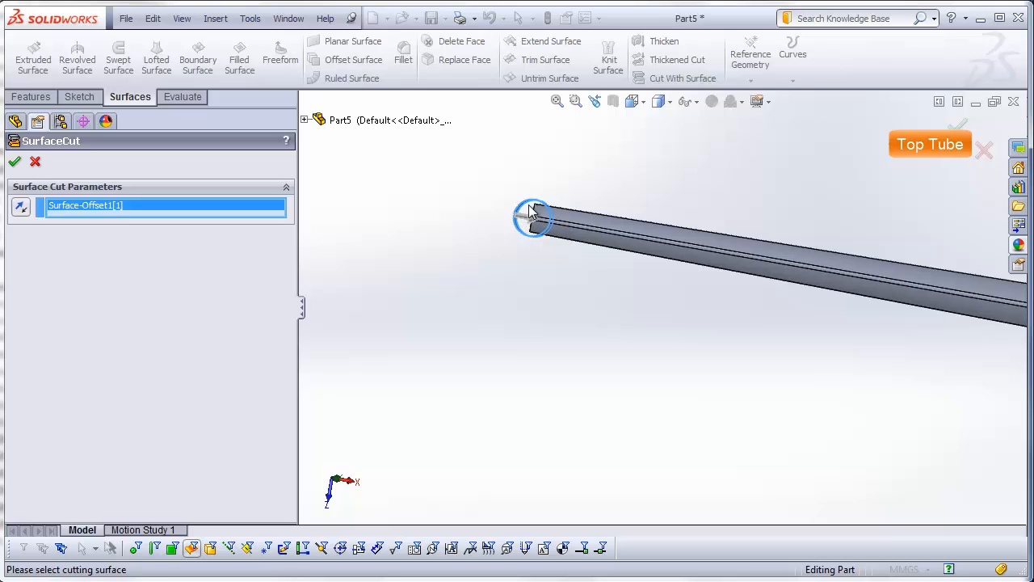
click(15, 164)
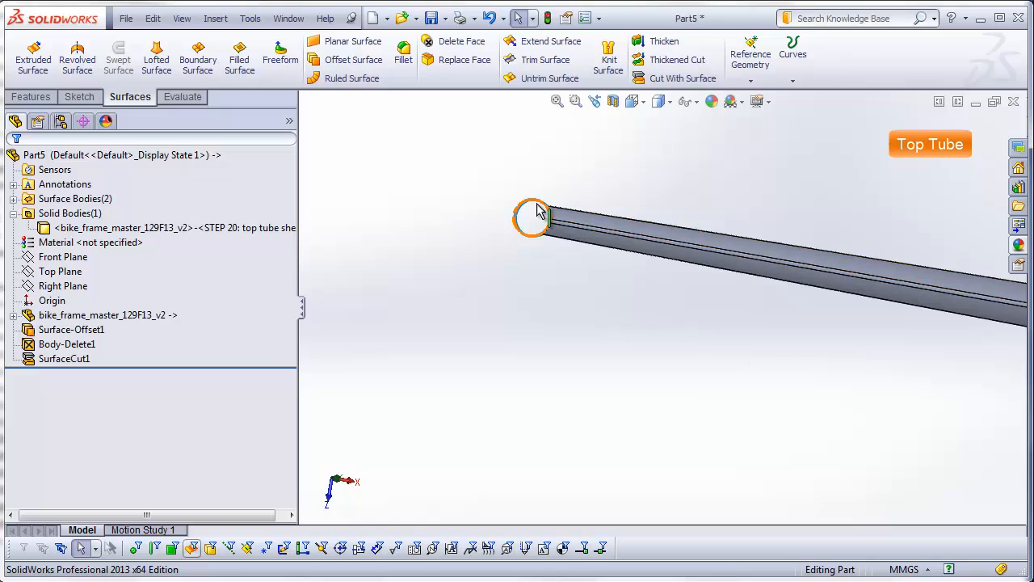
Step: Cut the top tube's front end with the copied head tube surface, removing the material inside the head tube
scroll(824, 400, up, 4)
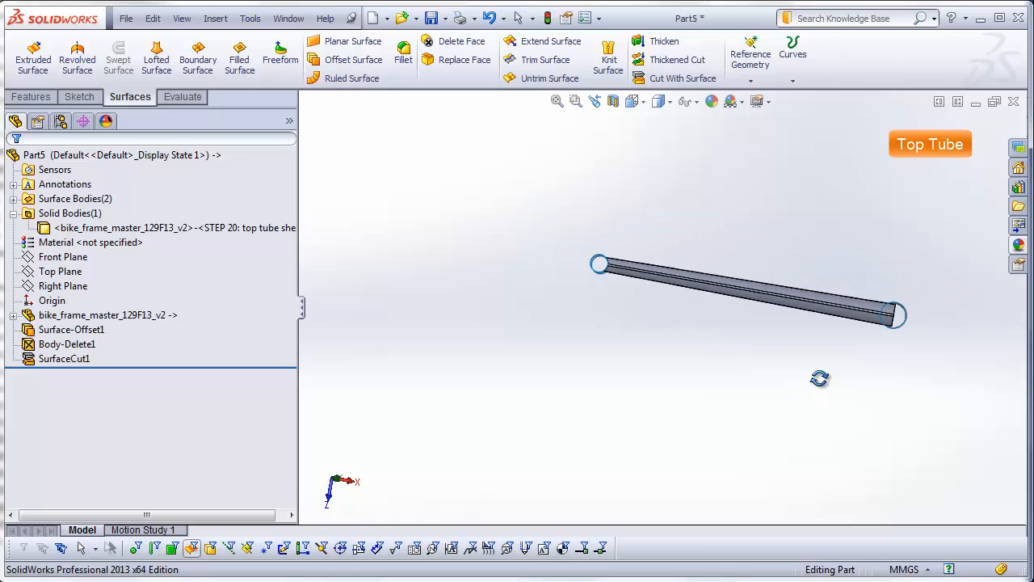
middle_drag(819, 378, 810, 289)
scroll(827, 256, down, 3)
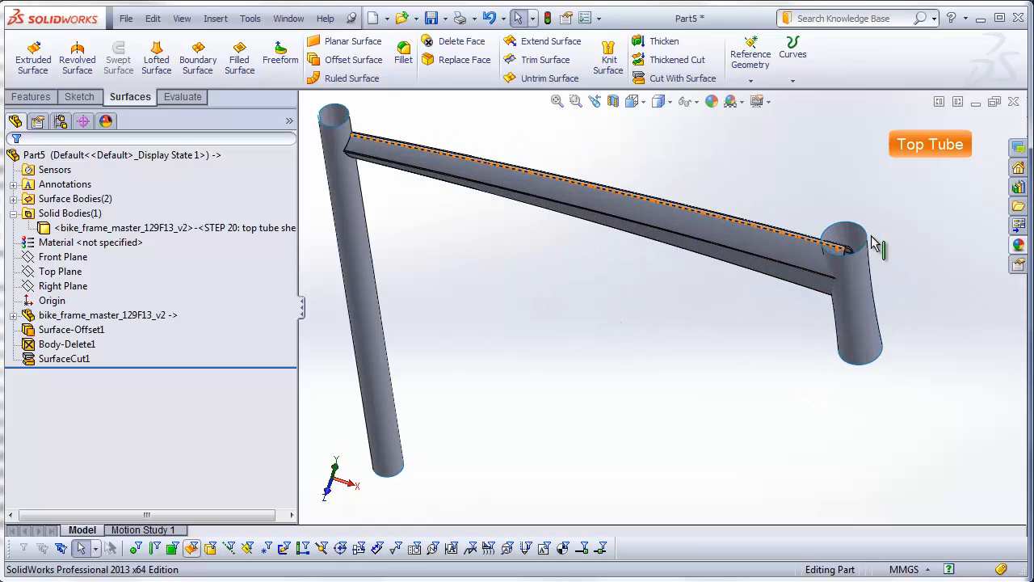
scroll(873, 243, down, 2)
click(216, 20)
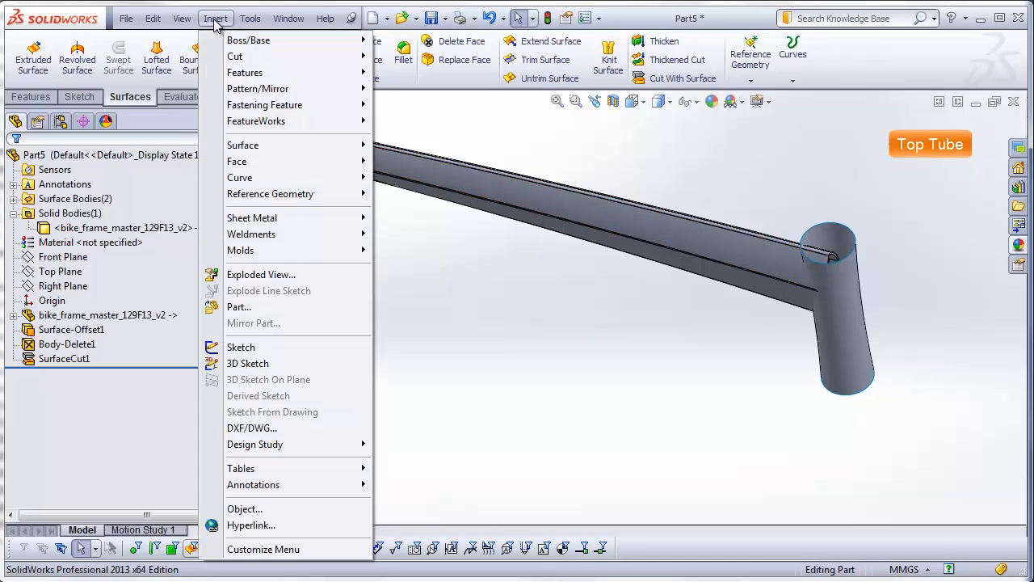
mouse_move(341, 61)
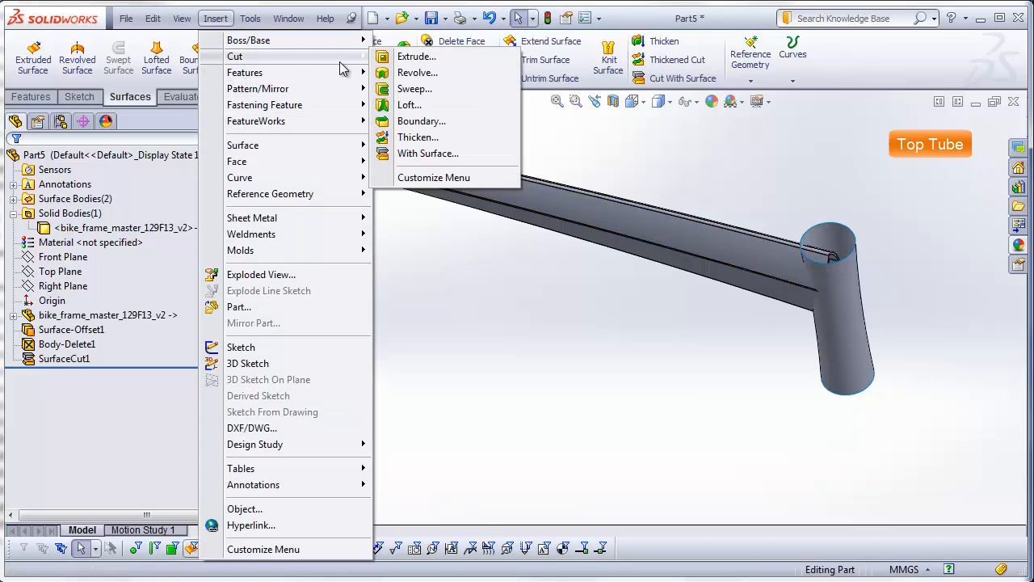
click(428, 155)
click(849, 318)
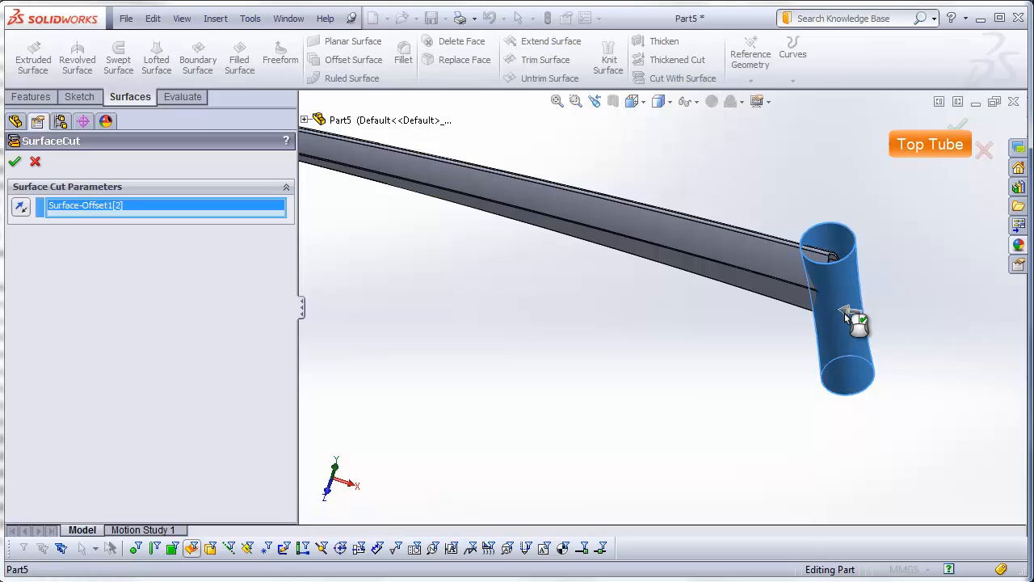
middle_drag(768, 331, 781, 434)
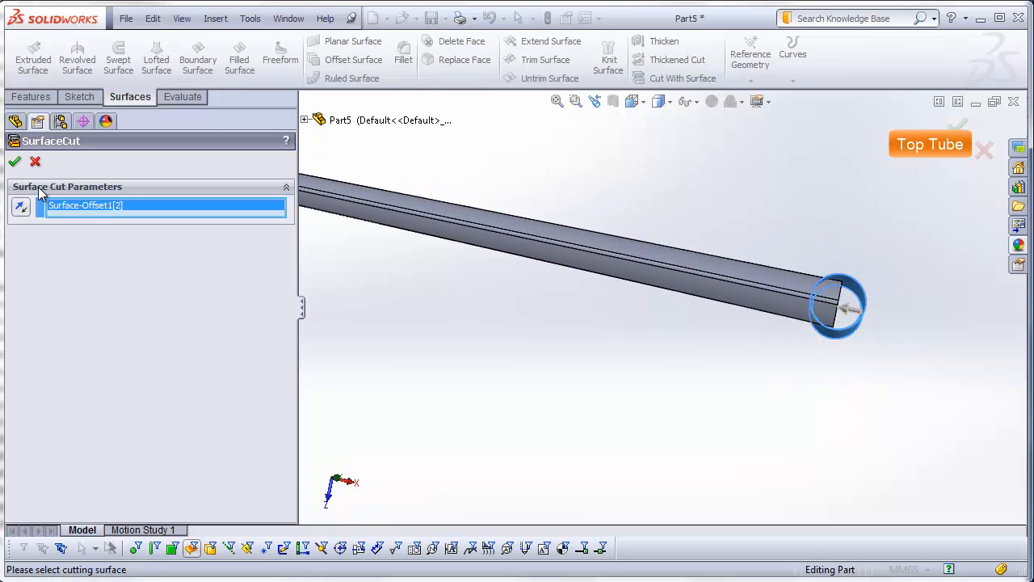
click(15, 160)
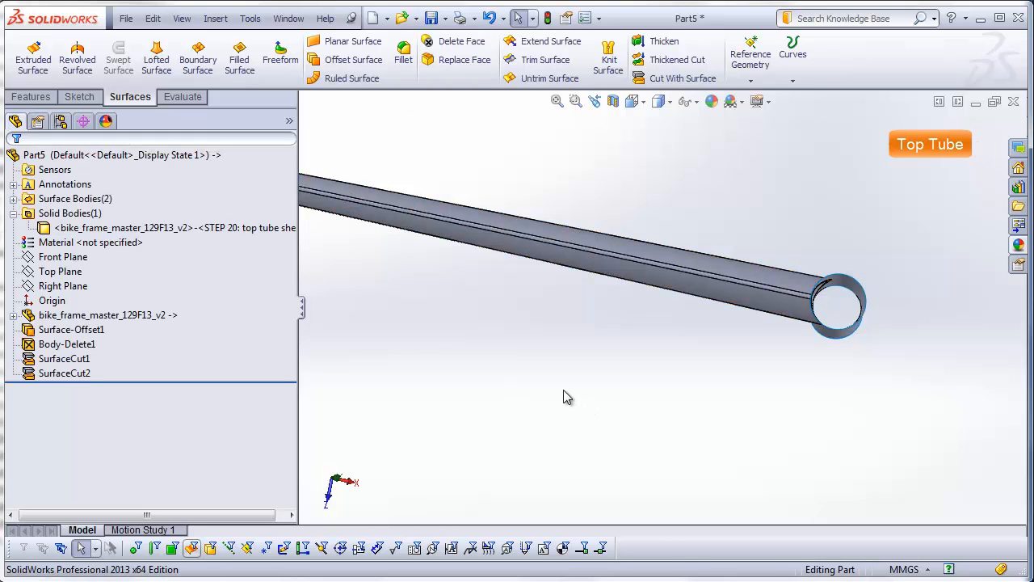
Step: Delete both copied surface bodies, the seat tube and head tube cylinders, keeping only the trimmed top tube
scroll(554, 383, down, 3)
middle_drag(554, 383, 356, 220)
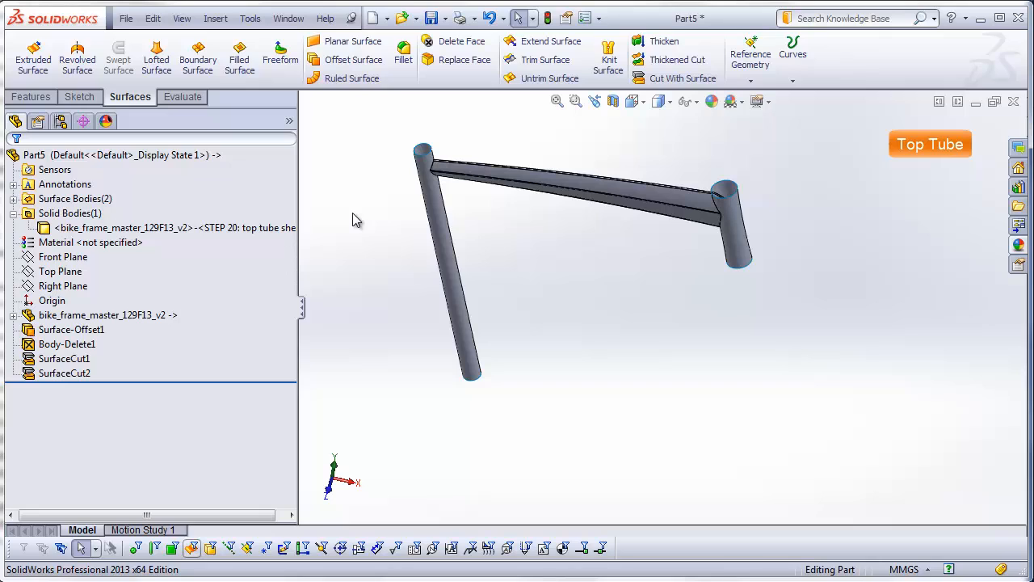
click(13, 199)
click(90, 214)
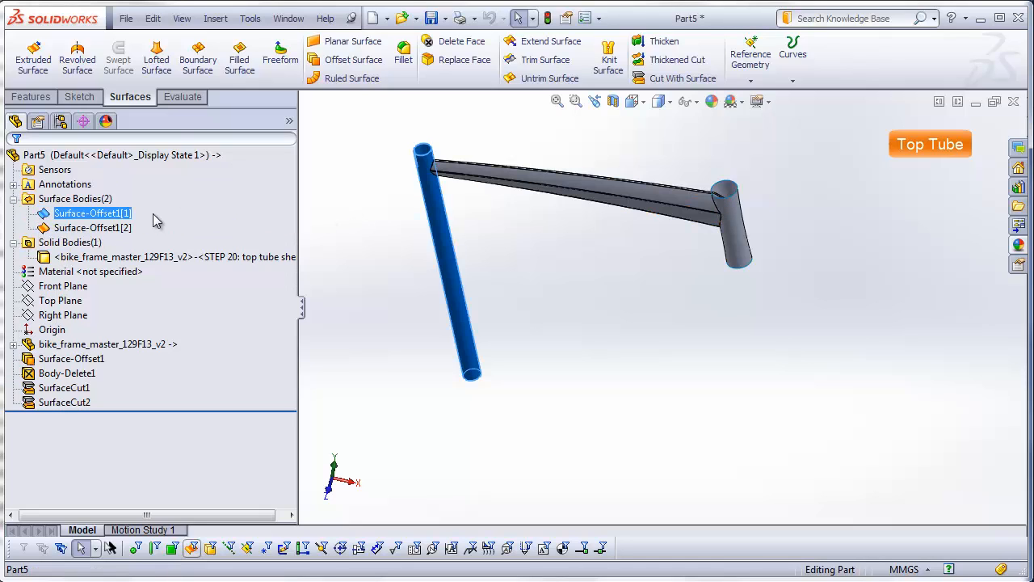
click(108, 214)
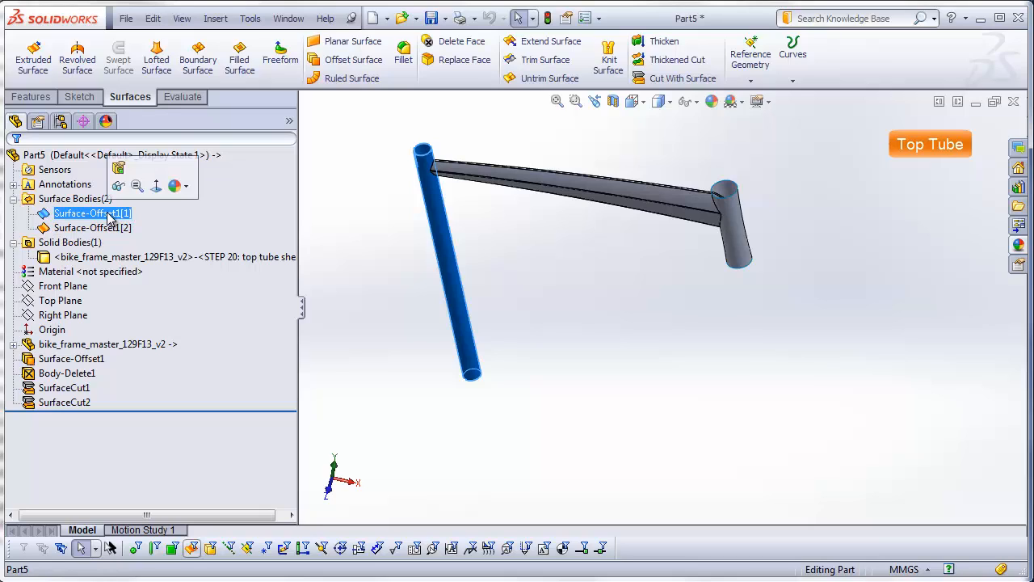
click(108, 213)
ctrl+click(99, 227)
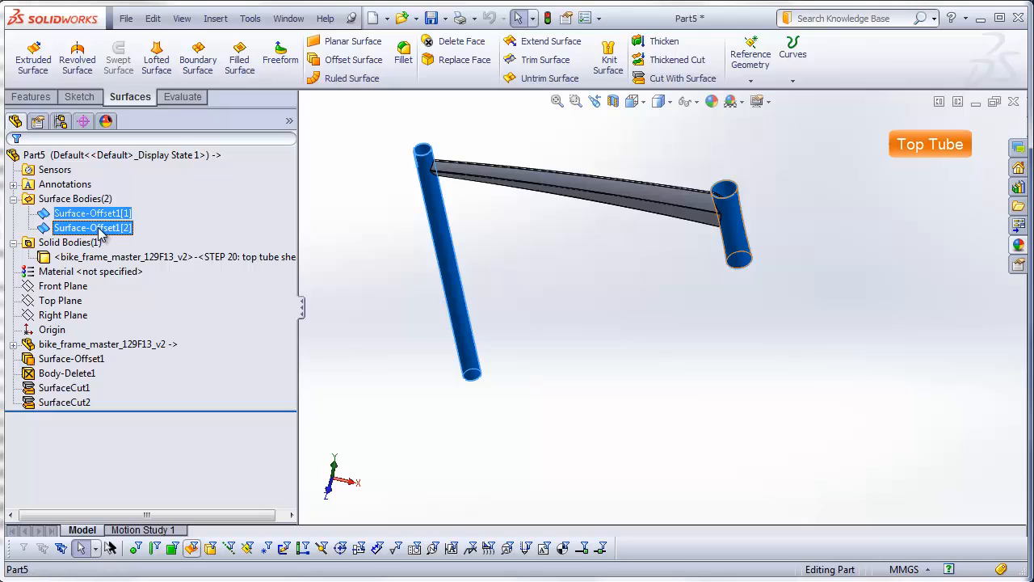
right_click(101, 231)
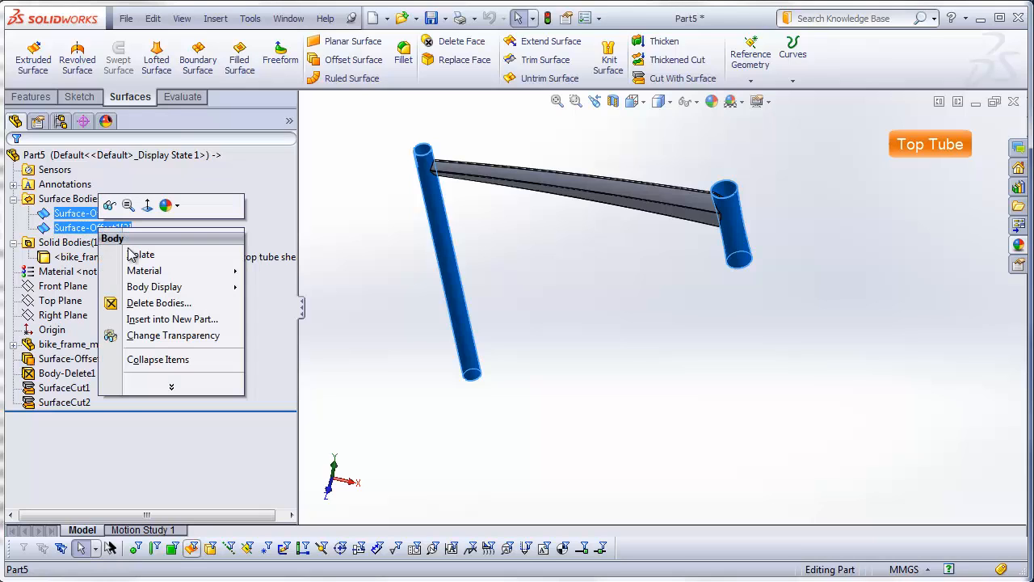
click(138, 302)
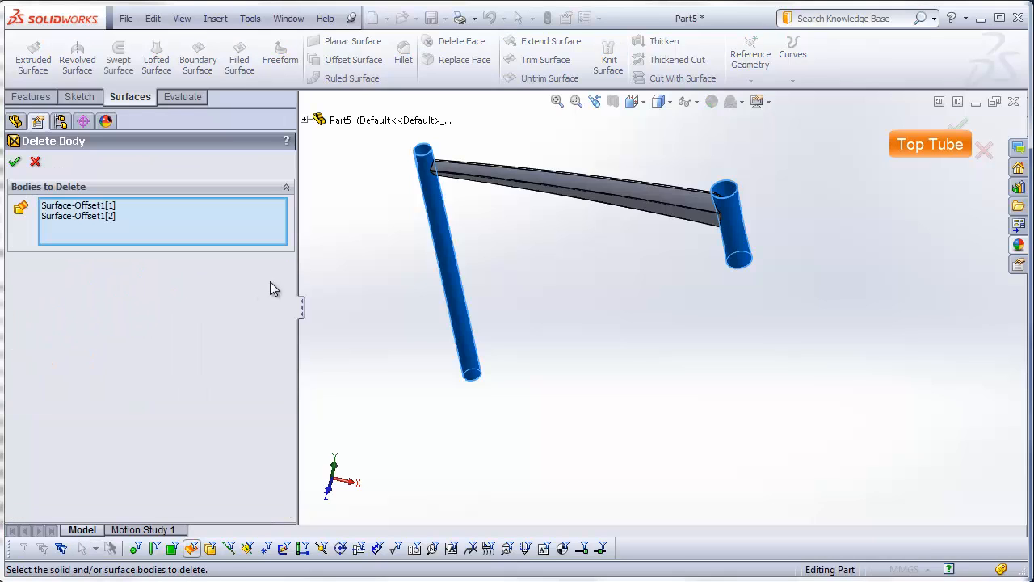
click(14, 163)
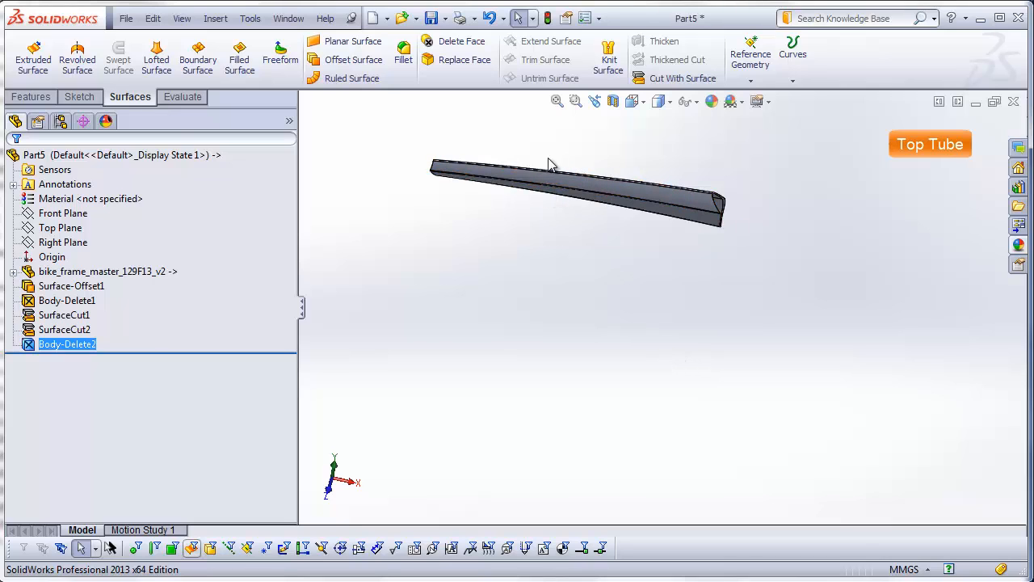
Step: Save the part as top-tube in the DSID129-FA13_bike-frame_example_video folder
middle_drag(523, 154, 895, 310)
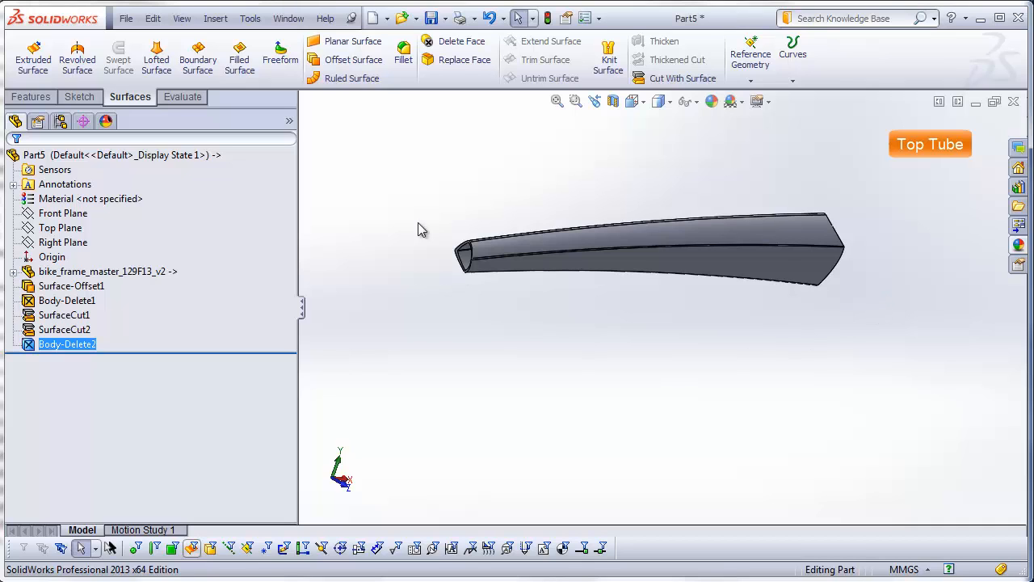
click(127, 19)
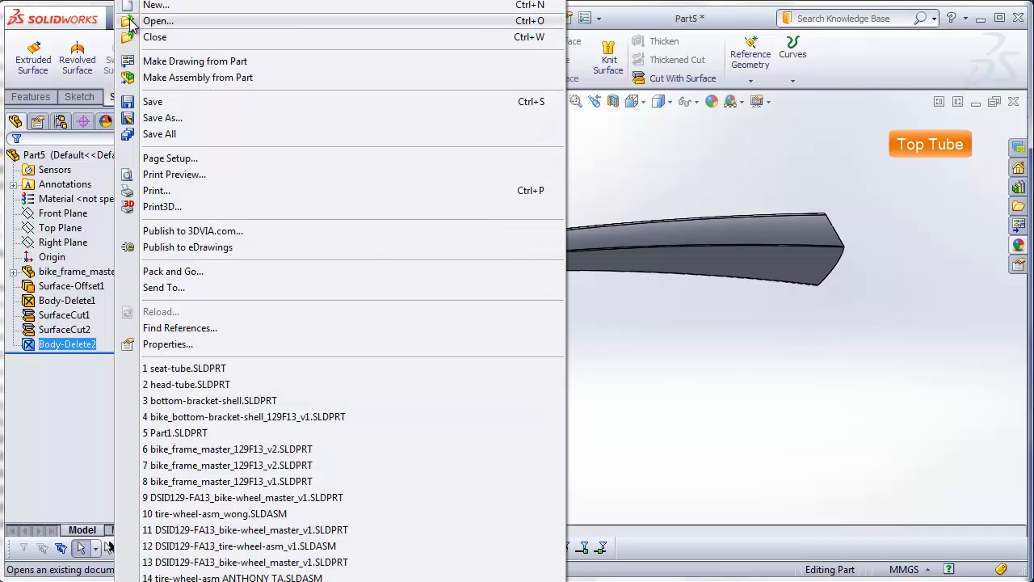
click(154, 101)
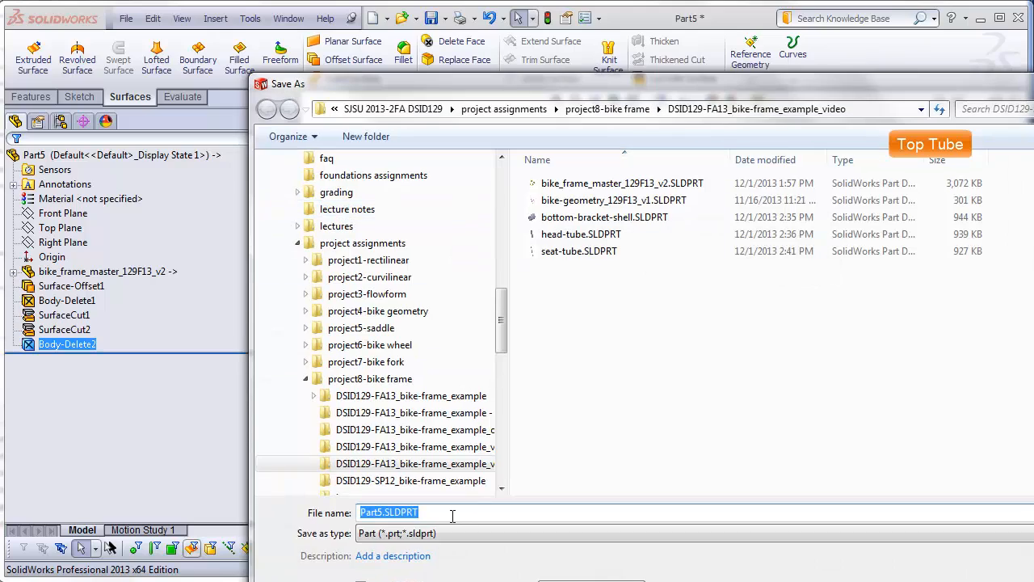
text(top-tube)
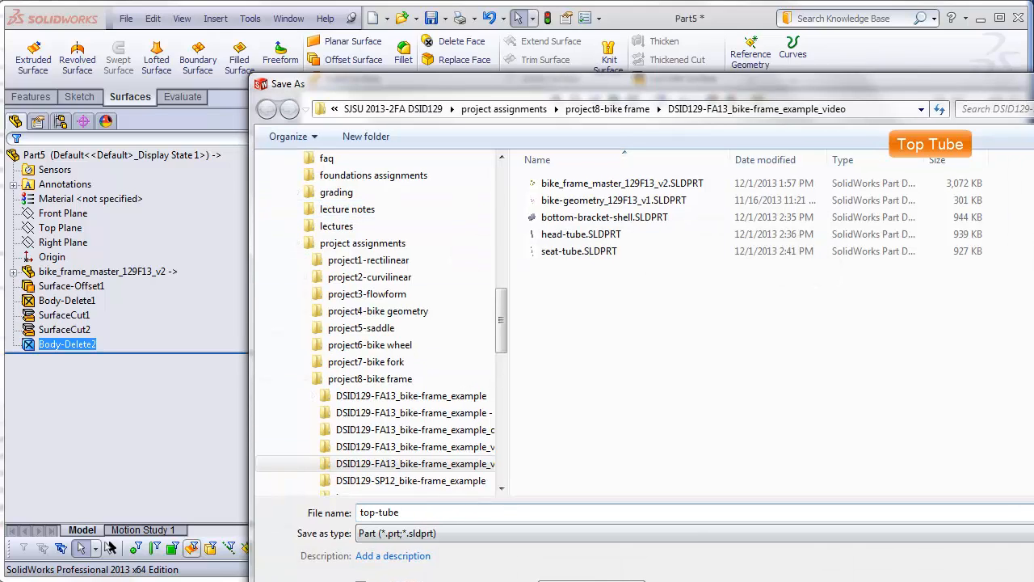
key(Return)
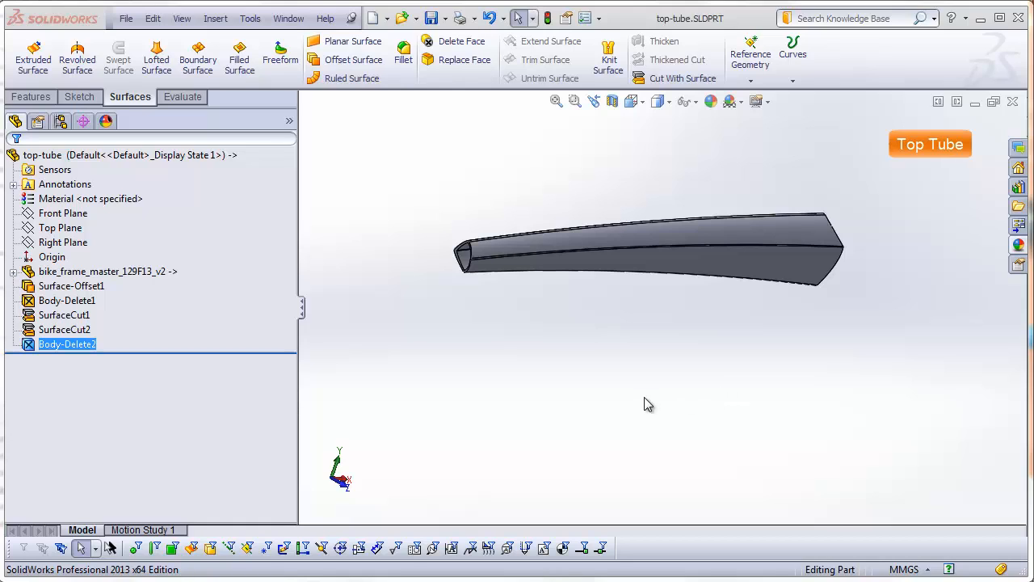
Step: Create a new part and insert bike_frame_master_129F13_v2 as its base part, transferring only the solid bodies
click(126, 18)
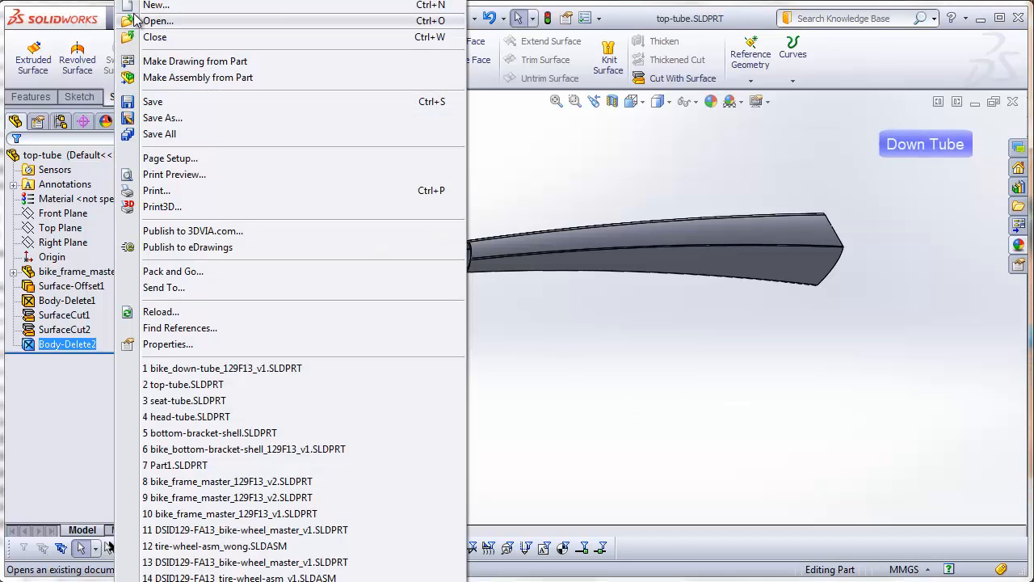
click(154, 6)
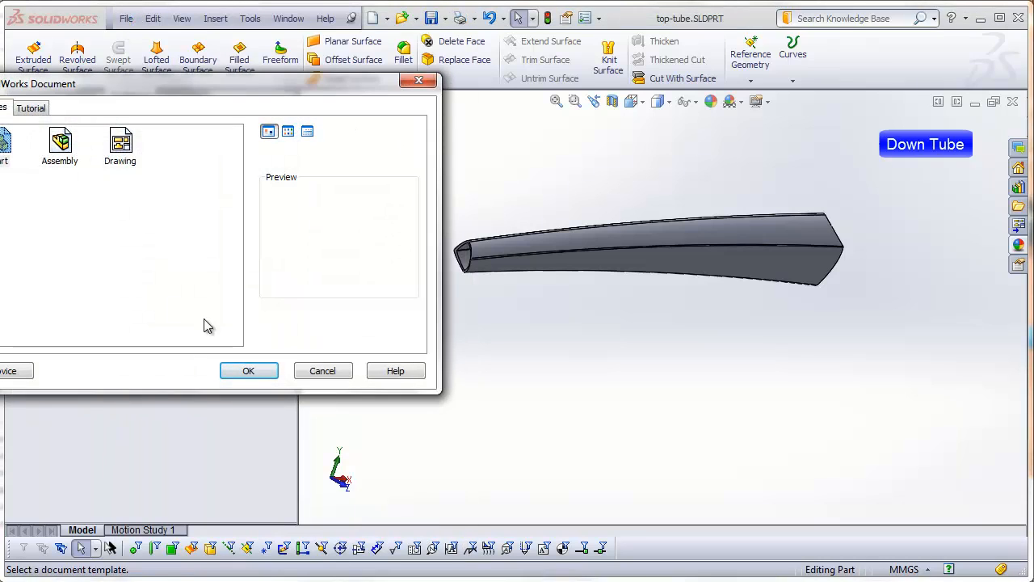
click(259, 370)
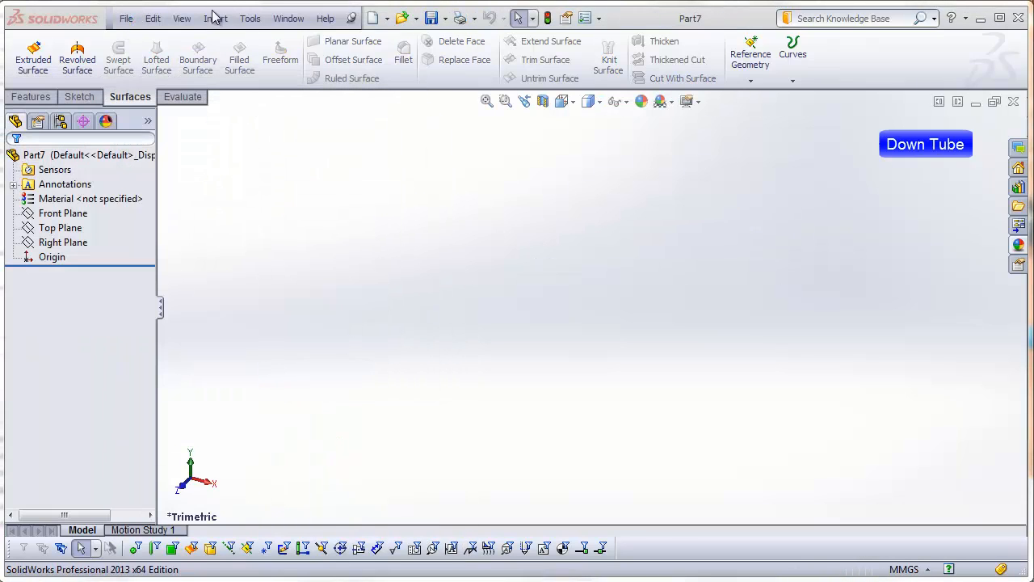
click(215, 18)
click(242, 308)
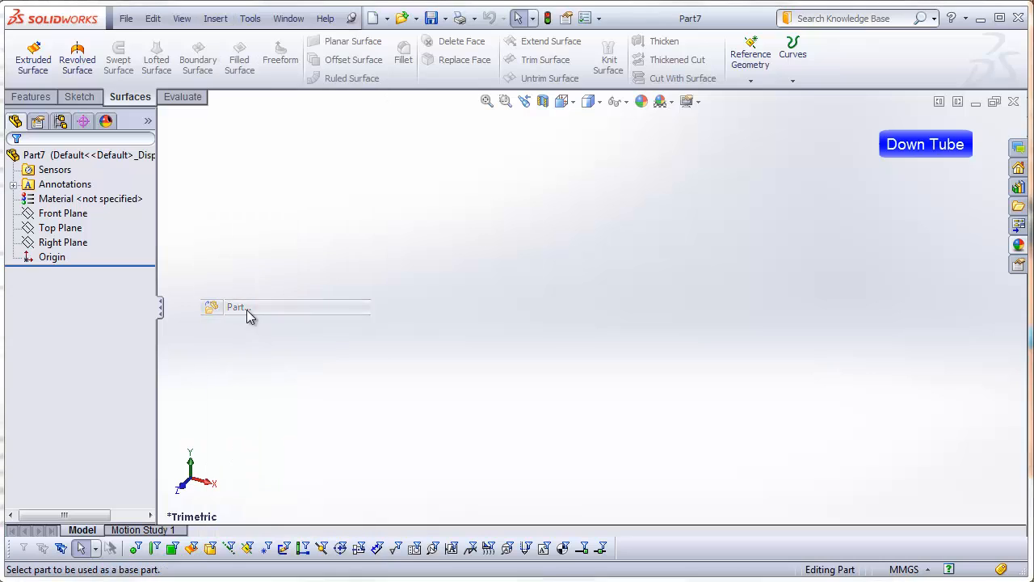
double_click(657, 241)
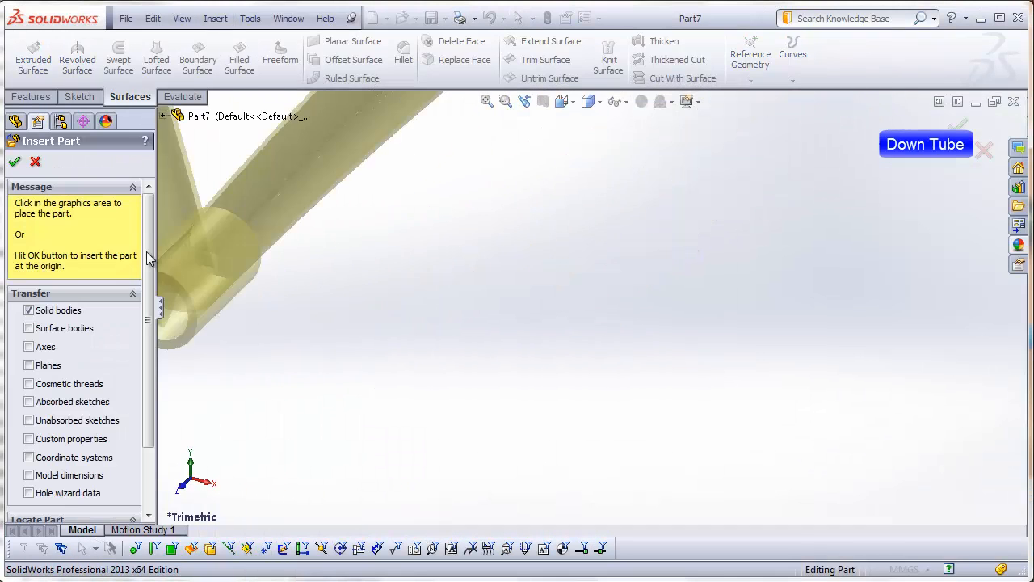
click(325, 348)
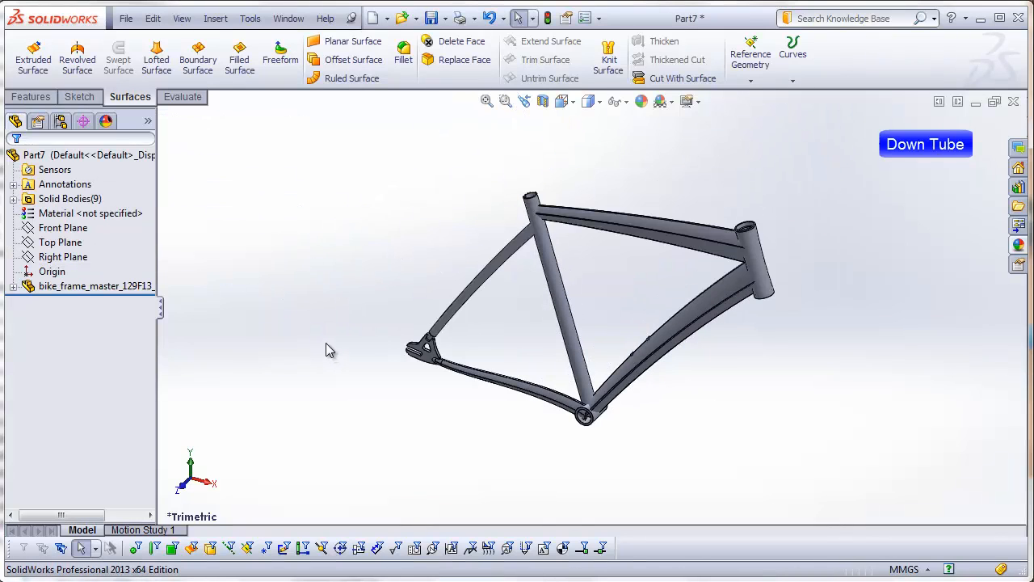
Step: List the individual solid bodies with their full names readable and select the down tube body (STEP 28)
click(13, 199)
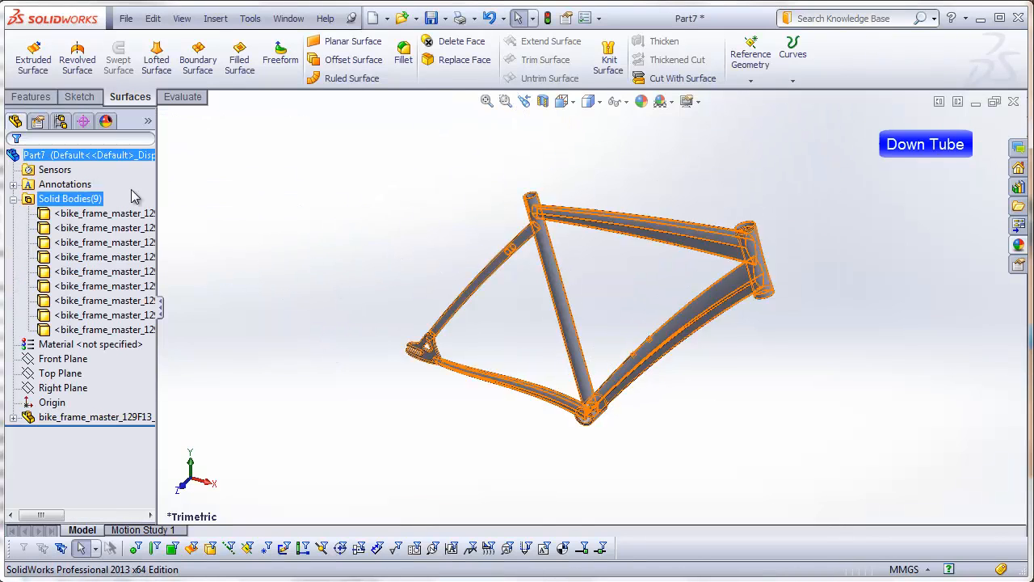
drag(168, 187, 312, 187)
click(251, 213)
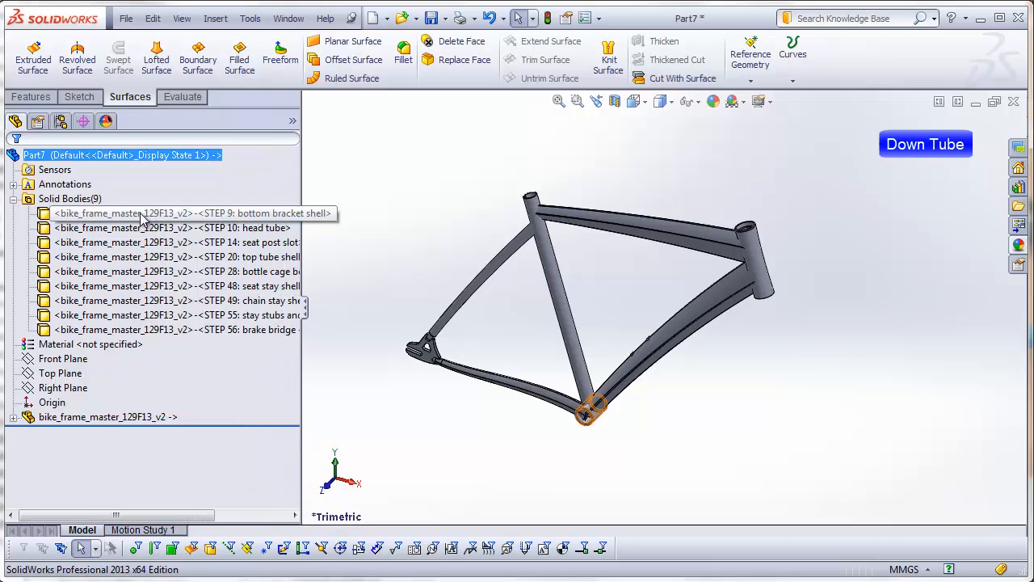
click(146, 271)
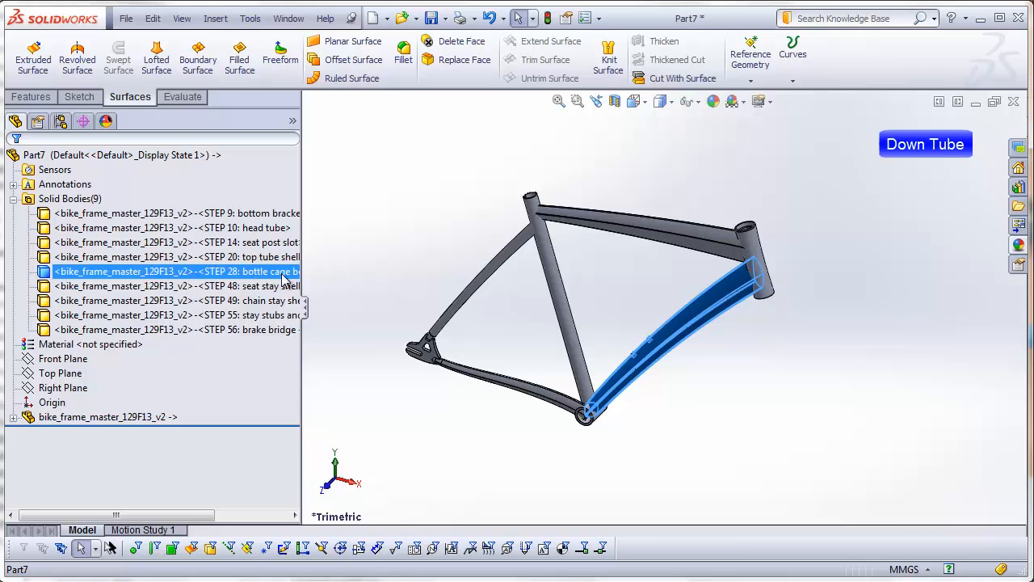
Step: Examine the down tube's junctions at the bottom bracket shell and seat tube, and at the head tube and top tube
click(395, 391)
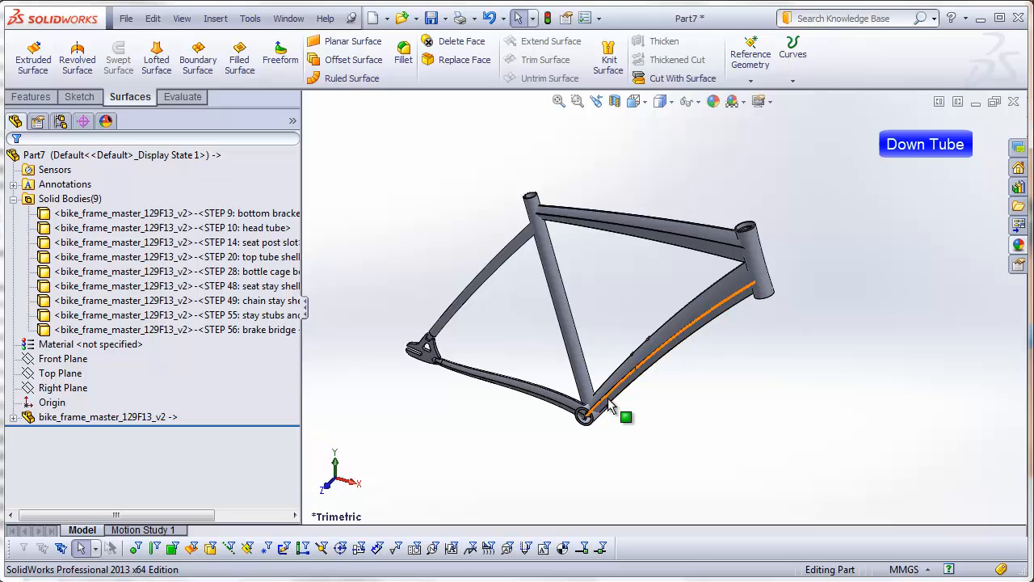
scroll(613, 412, down, 5)
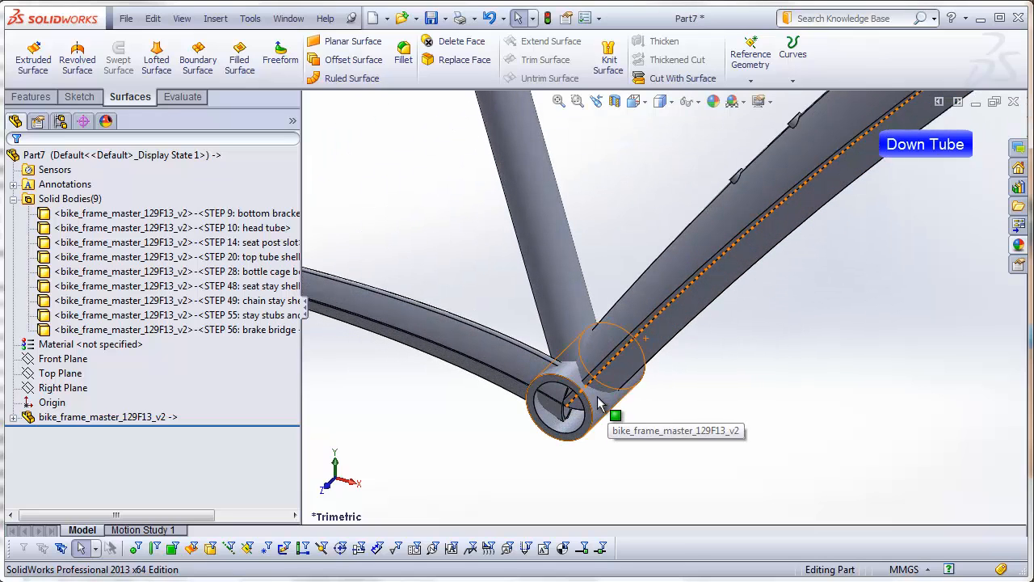
scroll(918, 184, up, 5)
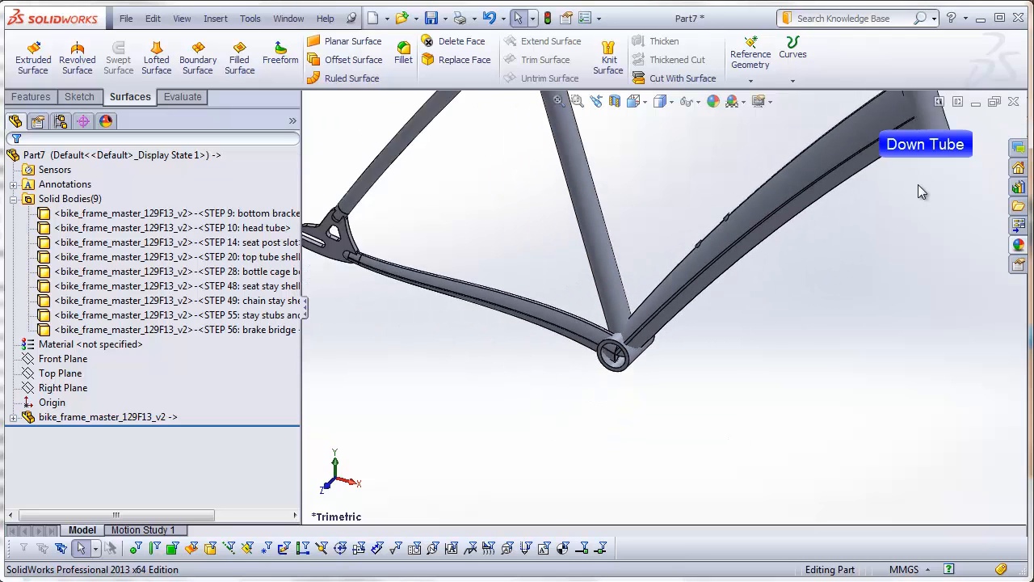
scroll(837, 113, down, 5)
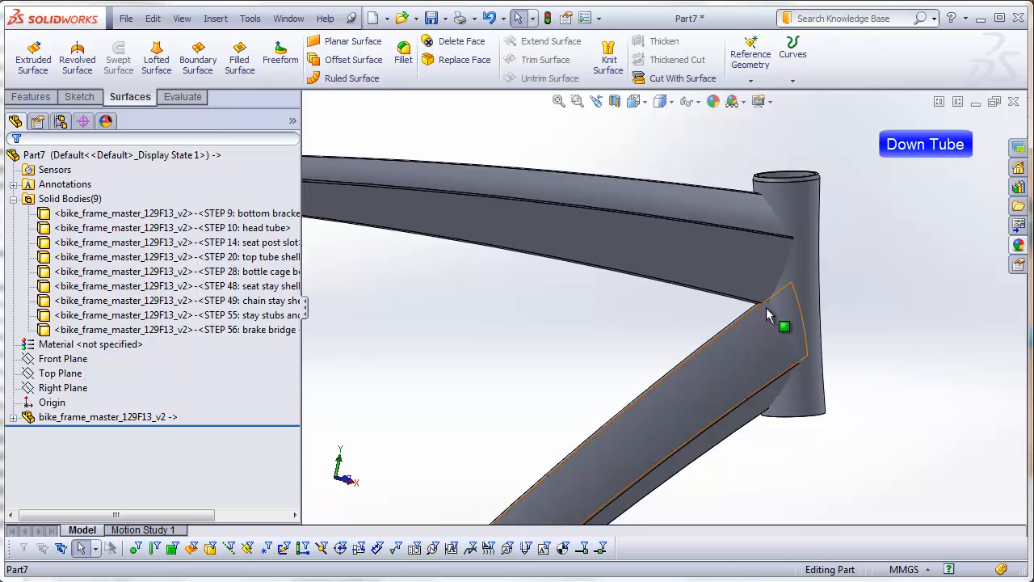
scroll(768, 320, down, 6)
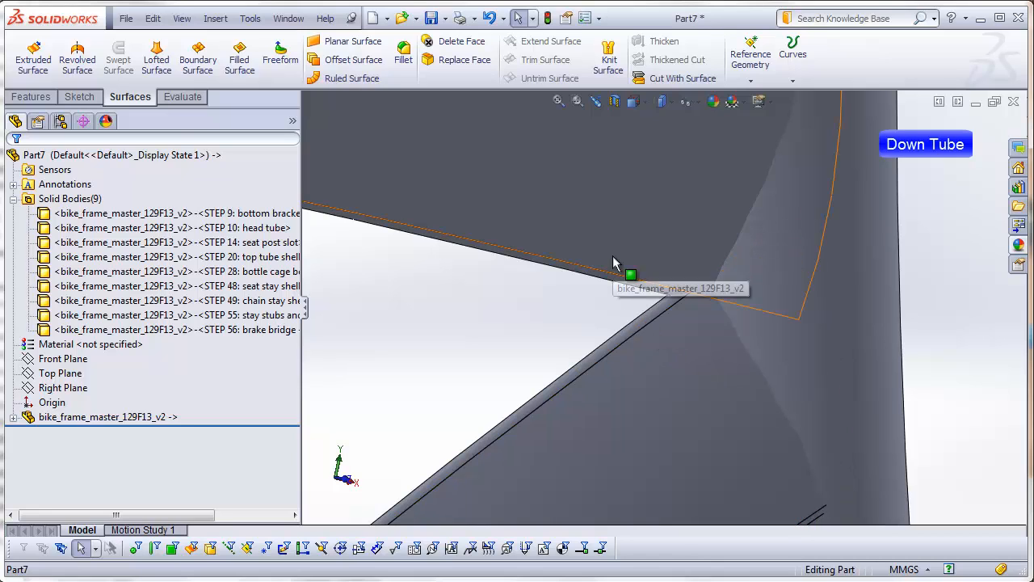
key(f)
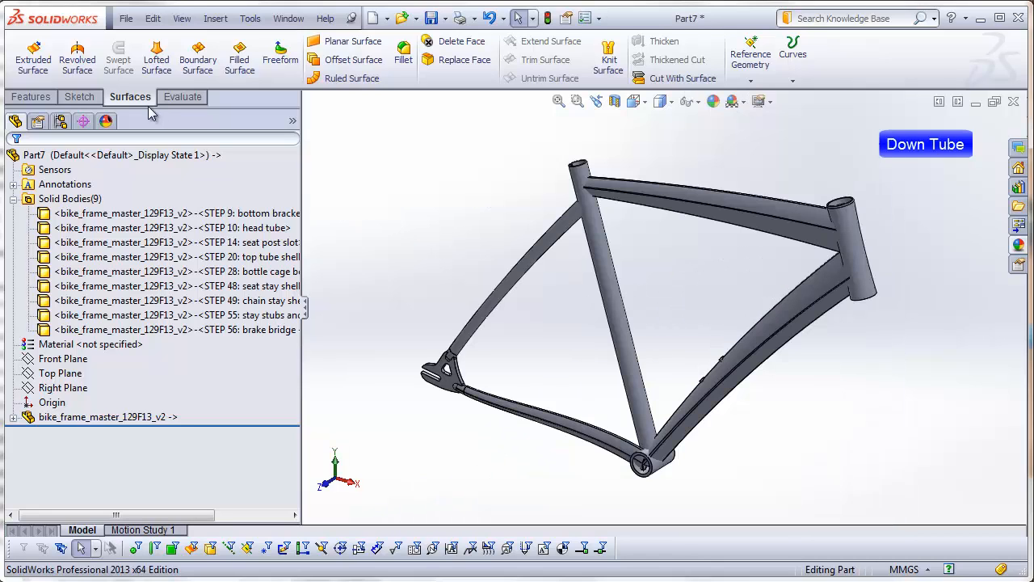
Step: Start an Offset Surface at 0 mm with the outer faces of the seat tube, bottom bracket shell and head tube
click(343, 62)
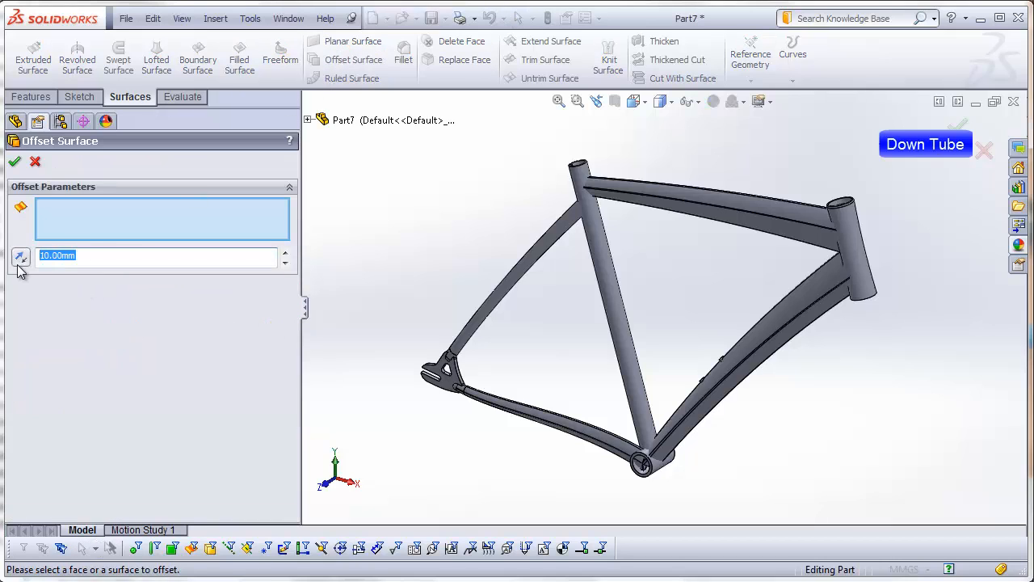
text(0)
scroll(670, 415, down, 3)
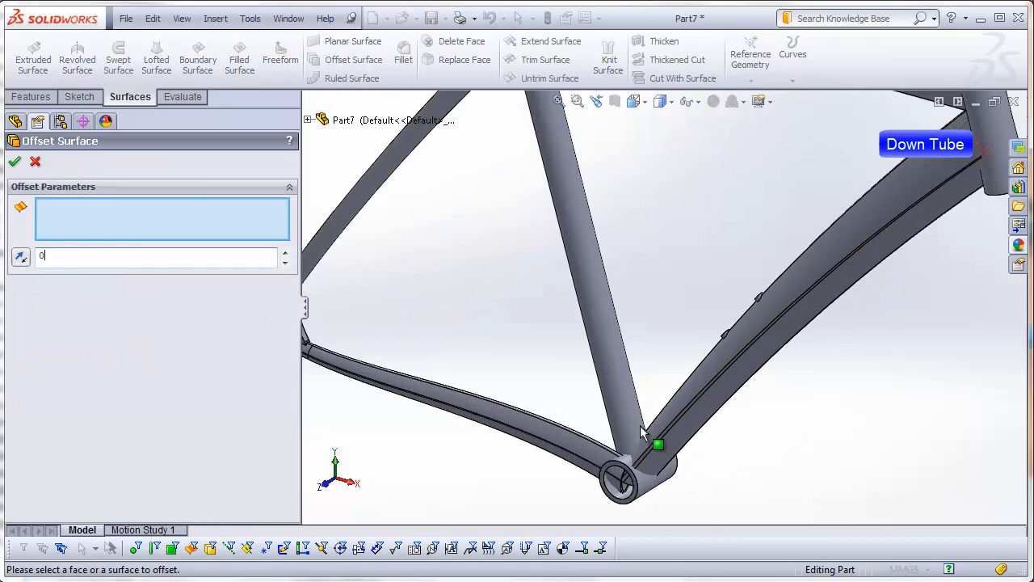
click(628, 418)
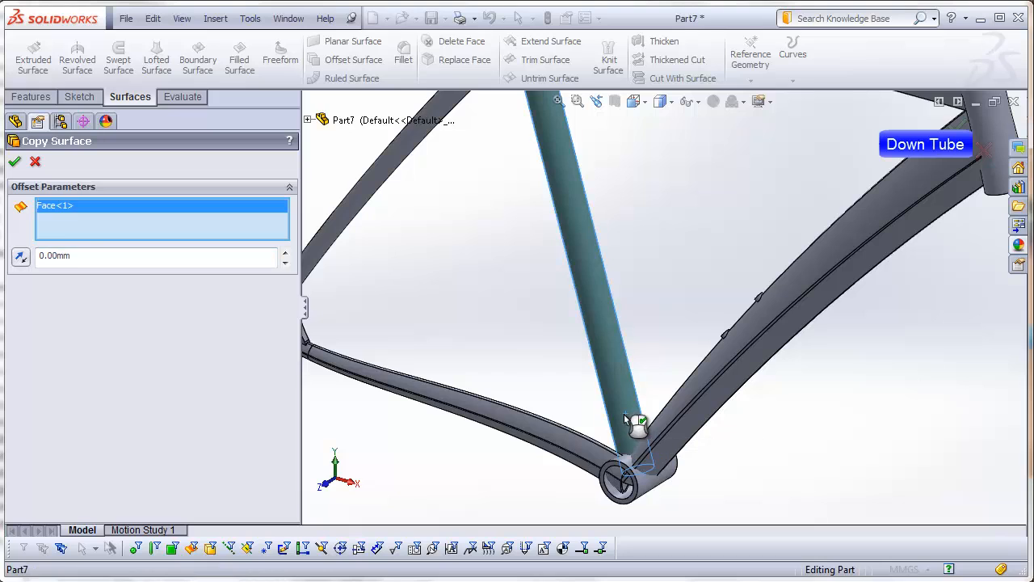
click(647, 485)
scroll(884, 222, up, 2)
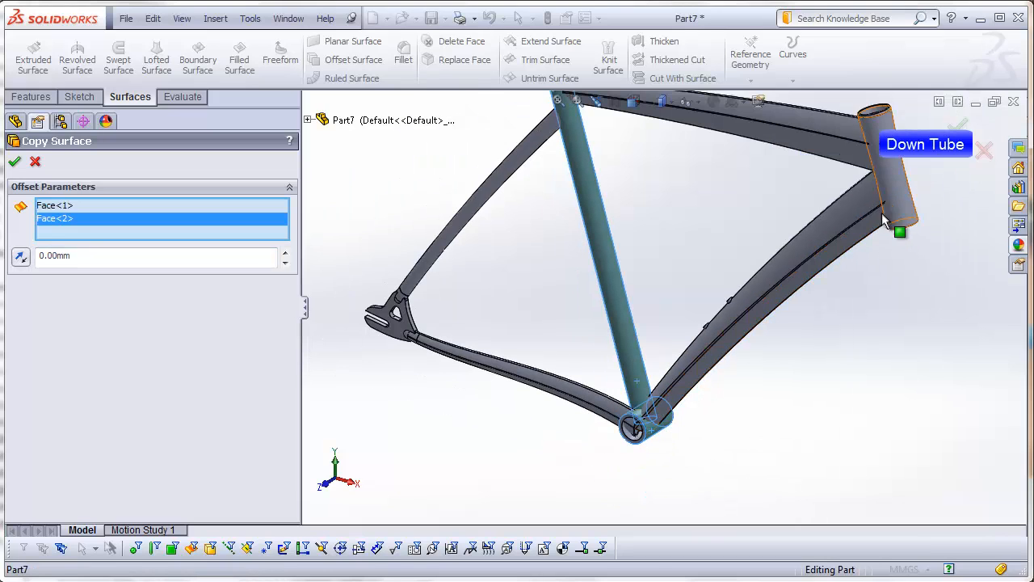
click(883, 164)
Step: Add the top tube's underside and both adjoining side faces near the head tube to the surface copy and create it
scroll(848, 145, down, 4)
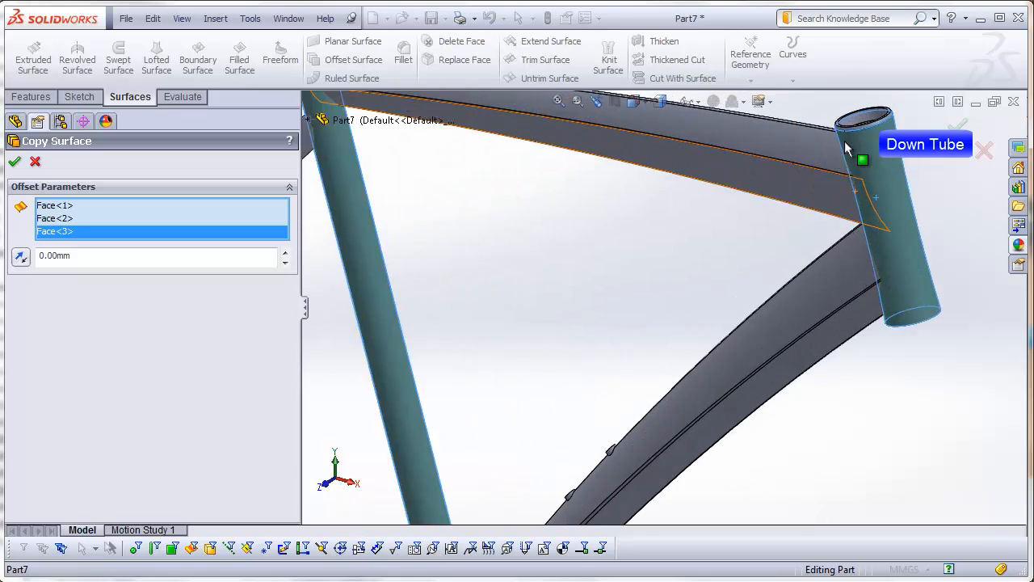
middle_drag(798, 257, 903, 206)
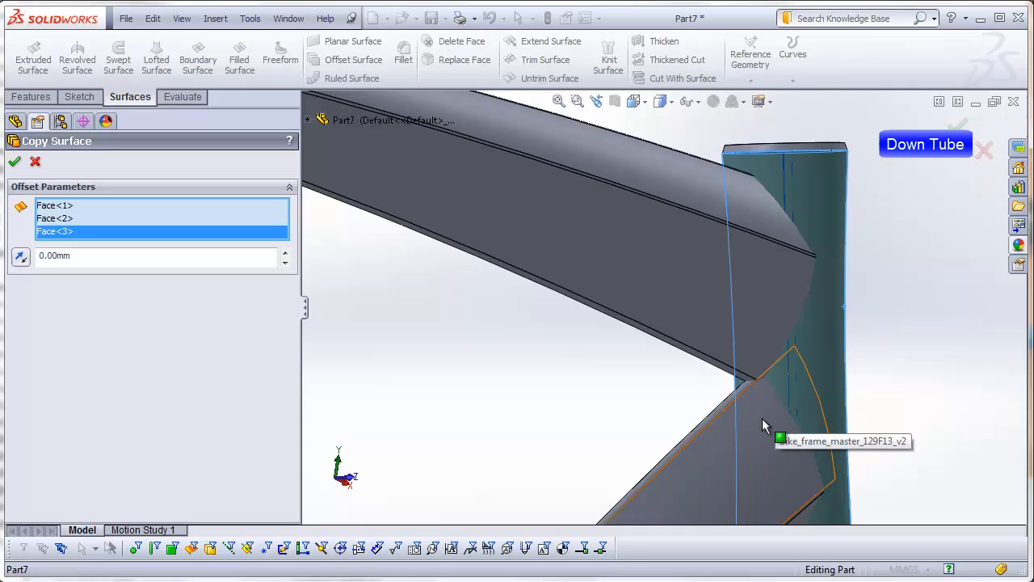
scroll(692, 369, down, 3)
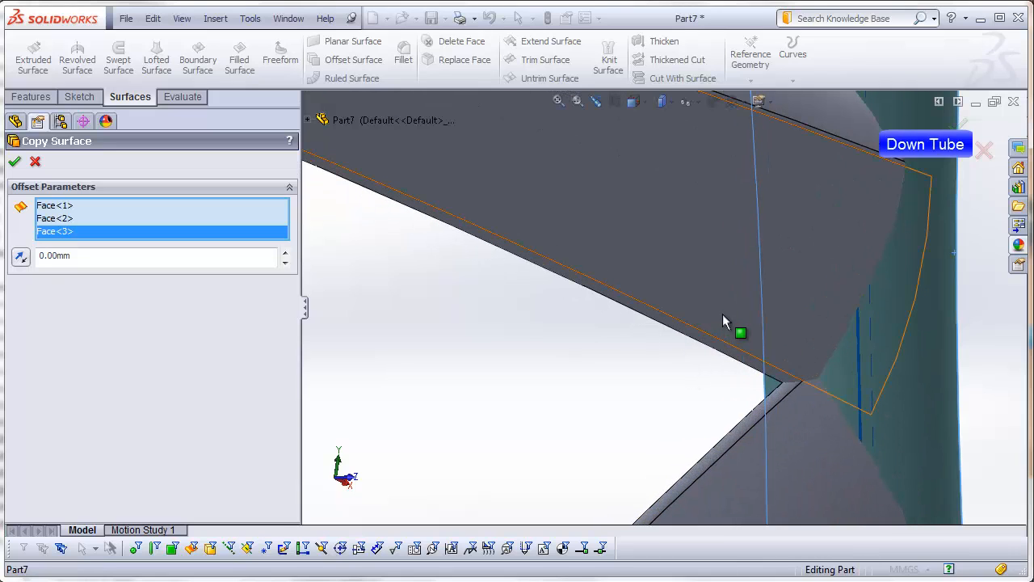
click(722, 323)
click(722, 359)
scroll(693, 372, up, 3)
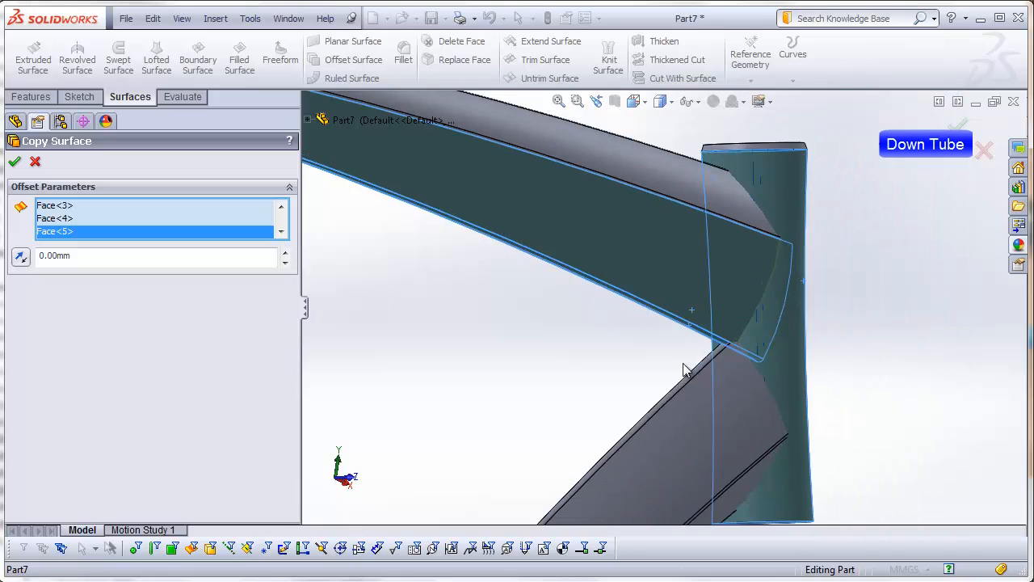
middle_drag(683, 369, 762, 321)
click(748, 309)
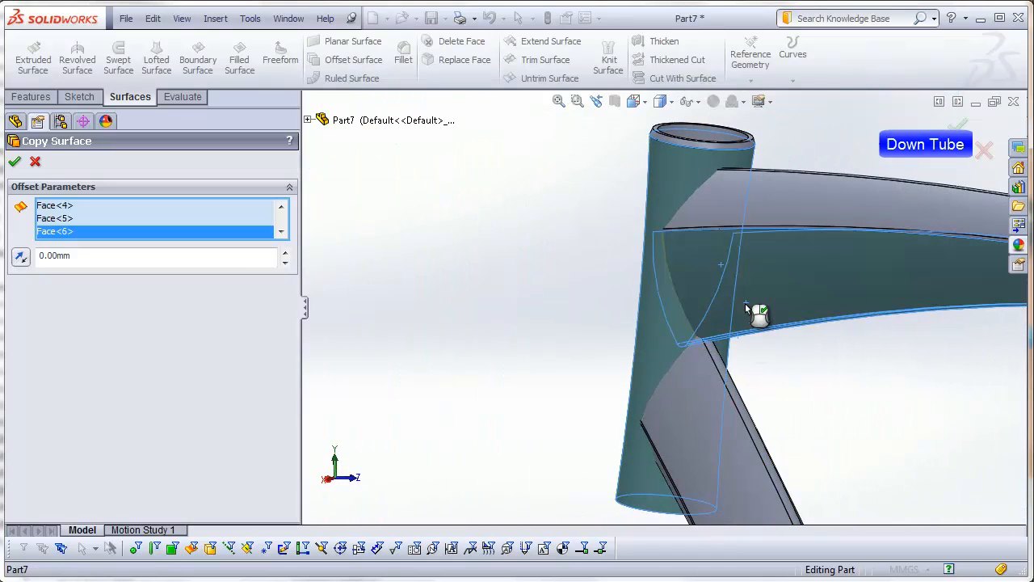
click(15, 164)
key(ctrl+7)
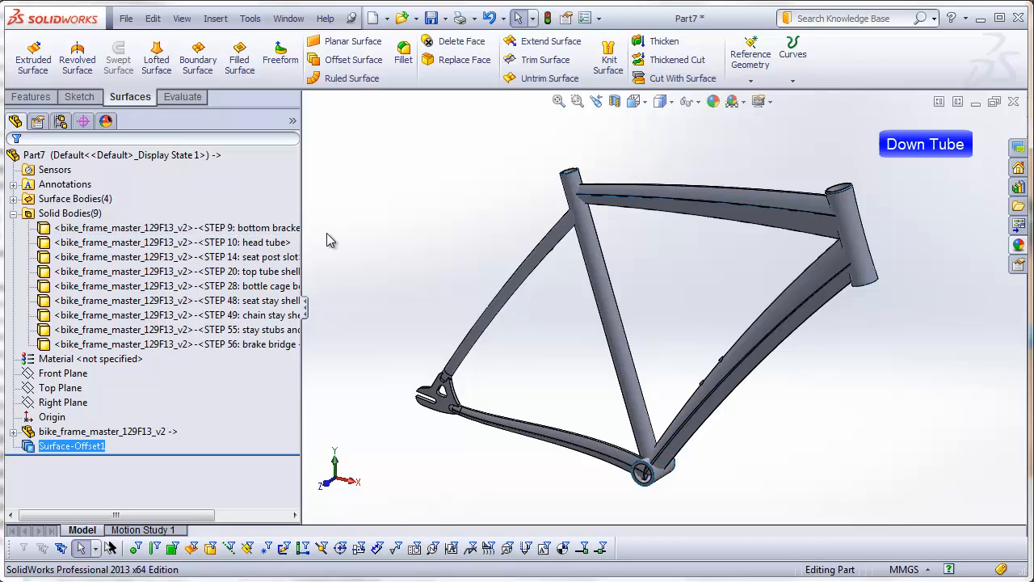
Step: Delete all solid bodies except the down tube
click(240, 231)
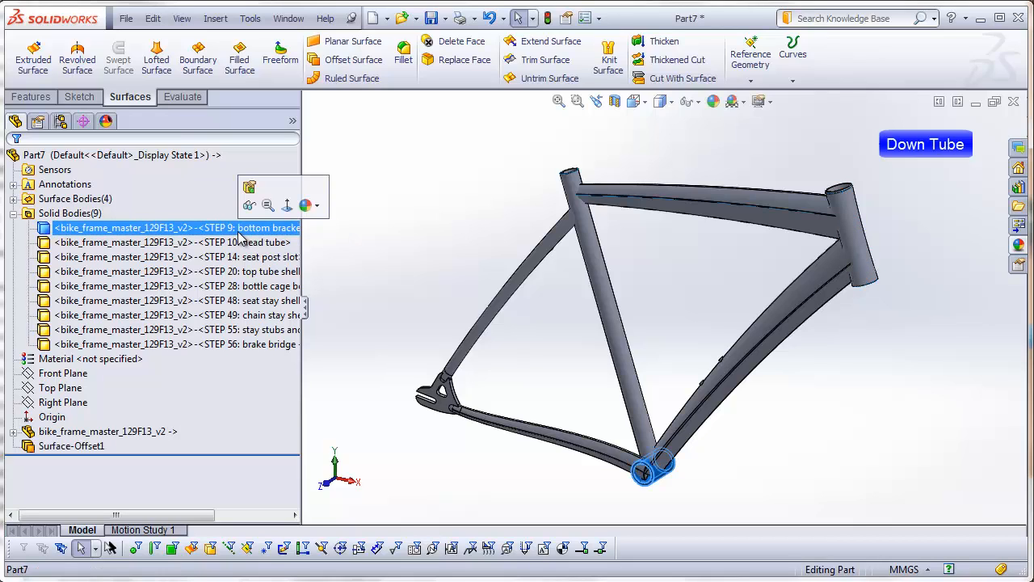
shift+click(245, 345)
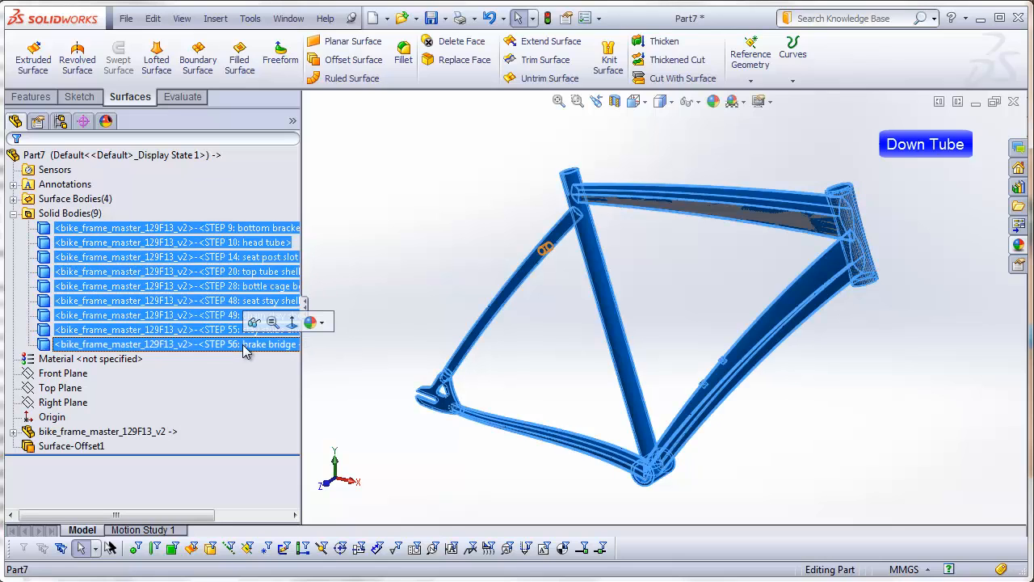
right_click(245, 349)
click(301, 404)
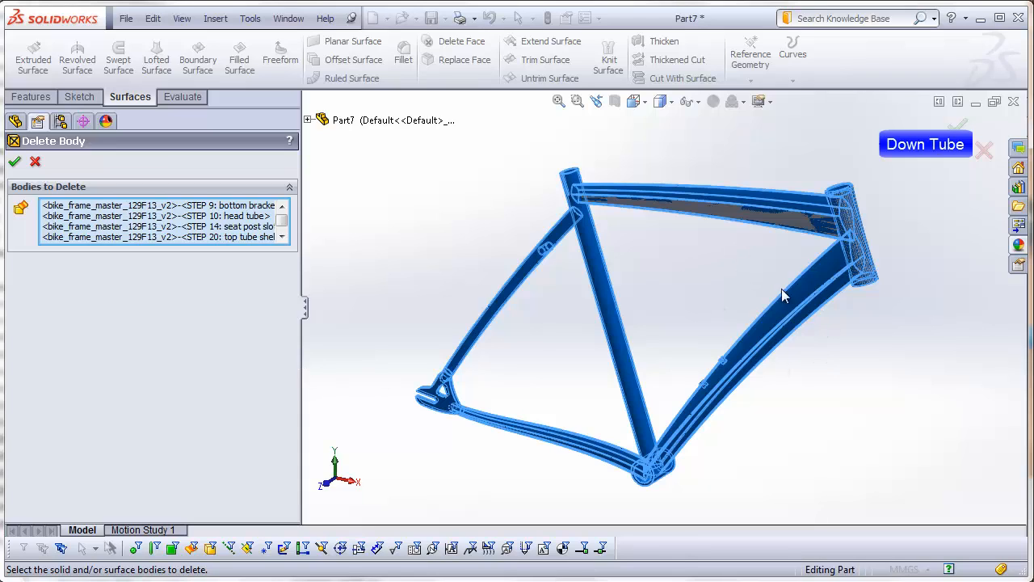
click(810, 284)
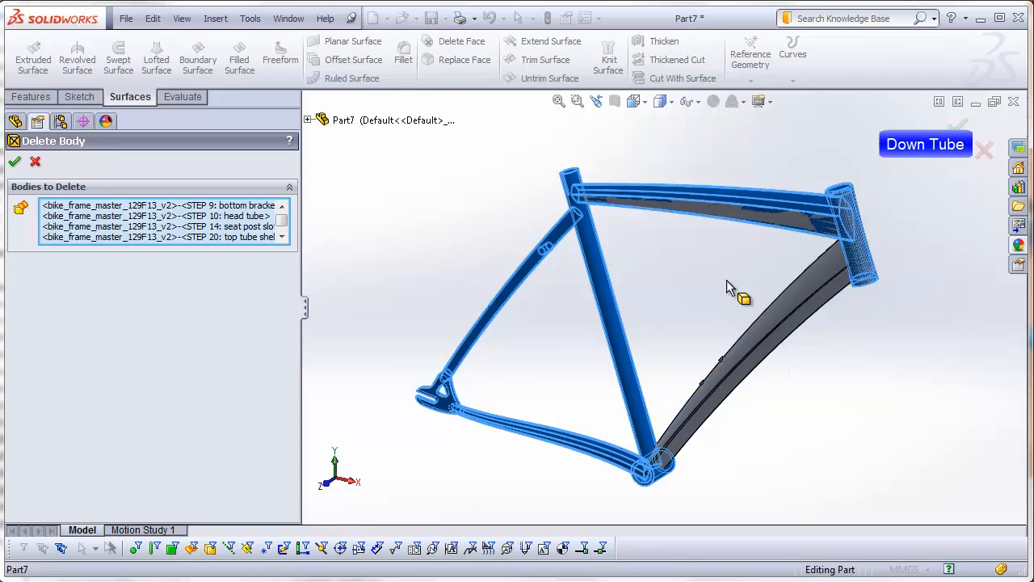
click(15, 160)
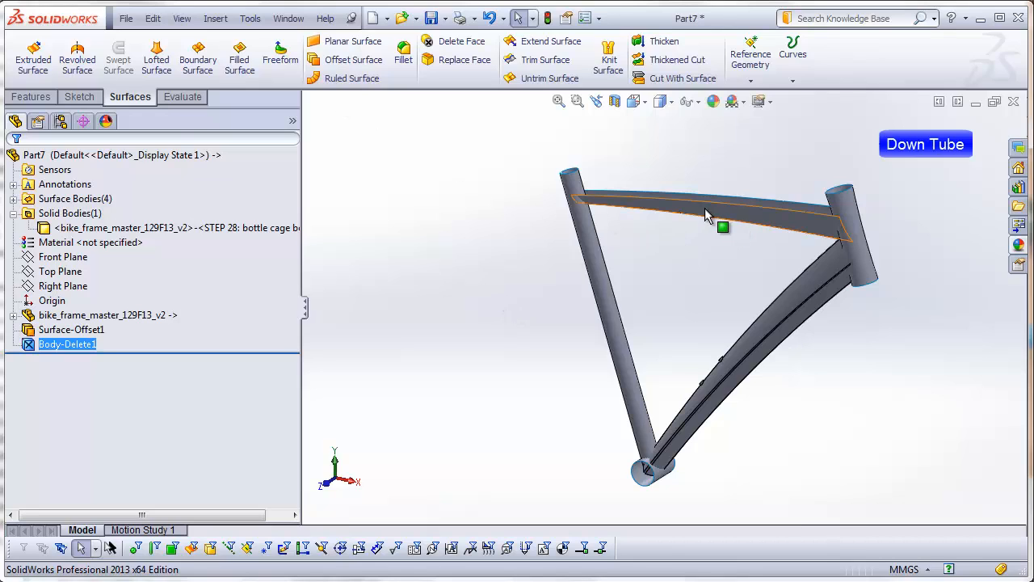
Step: Cut the down tube's lower end with the copied bottom bracket shell surface, removing the material inside the cylinder
click(215, 18)
mouse_move(236, 56)
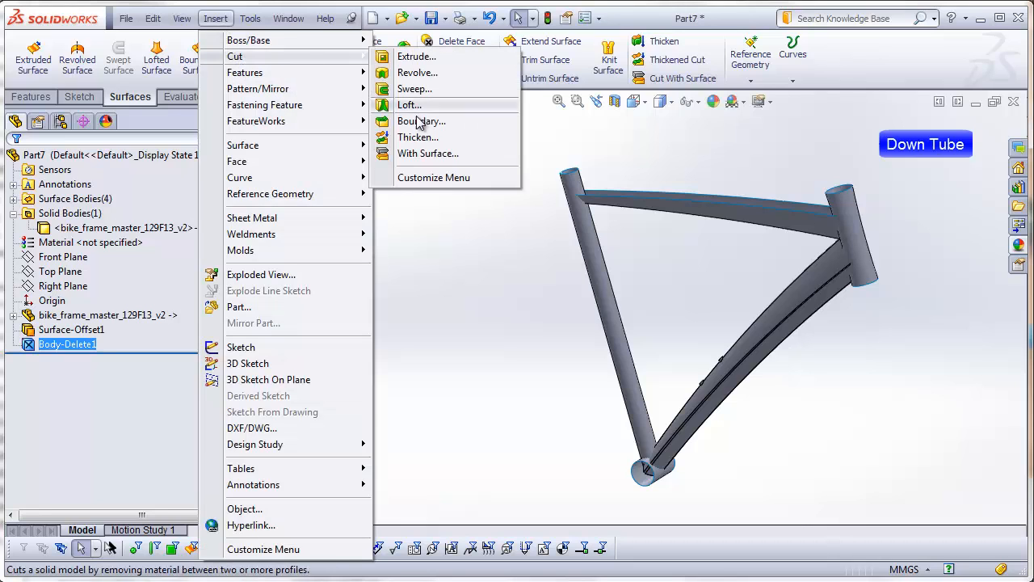
click(424, 153)
scroll(692, 466, down, 4)
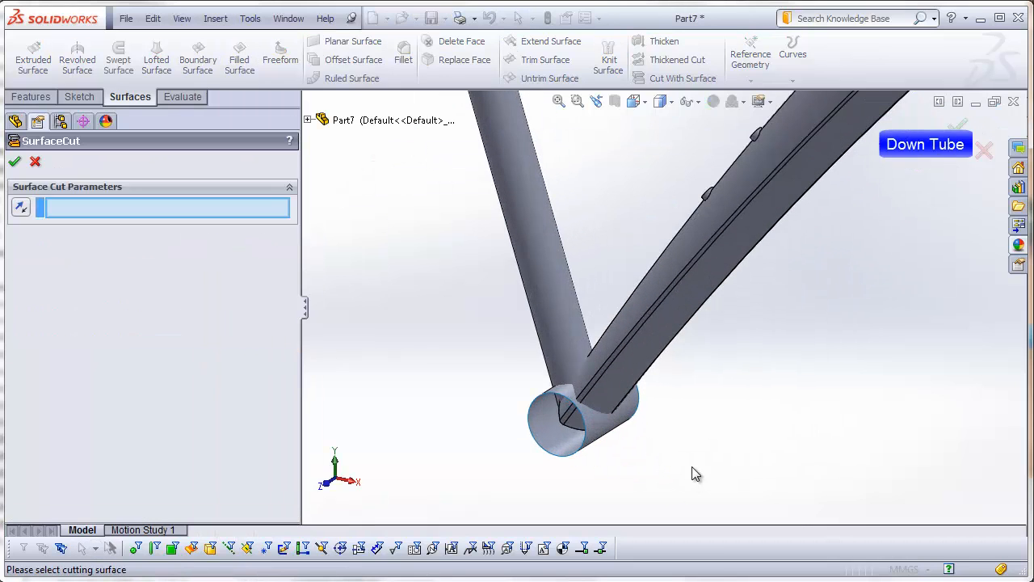
click(603, 436)
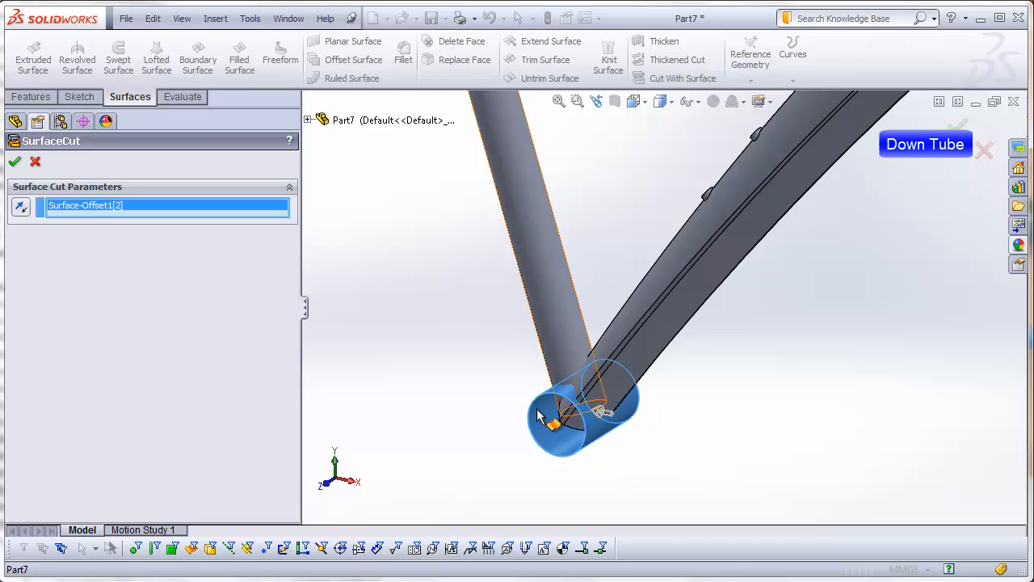
click(15, 164)
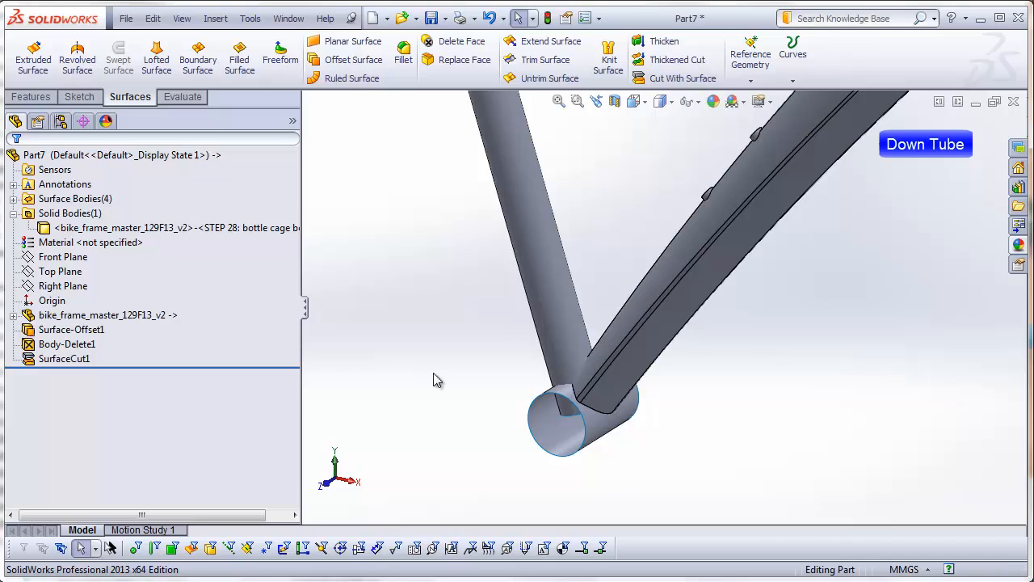
Step: Cut the down tube's lower end with the copied seat tube surface
middle_drag(434, 381, 587, 412)
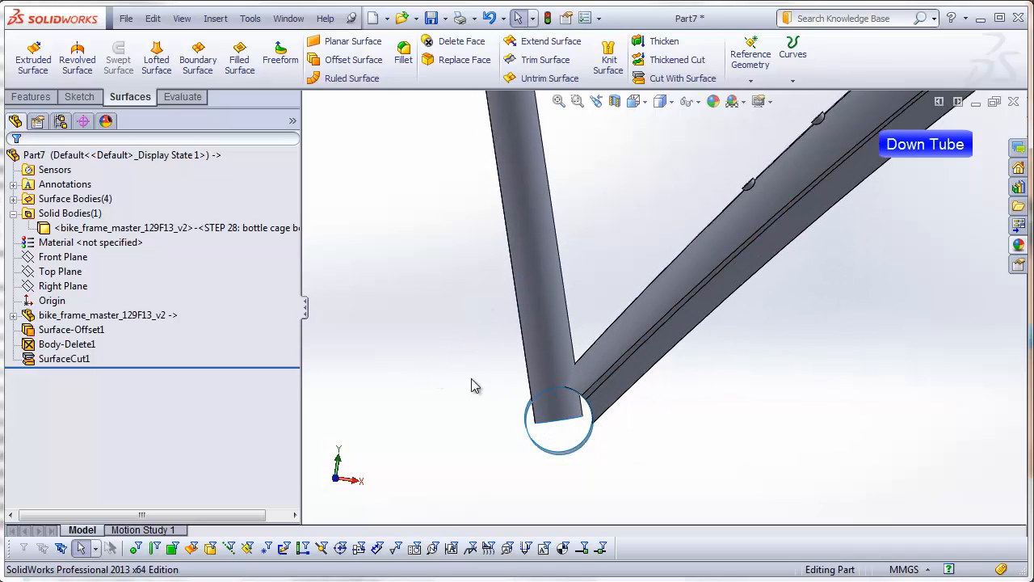
click(215, 17)
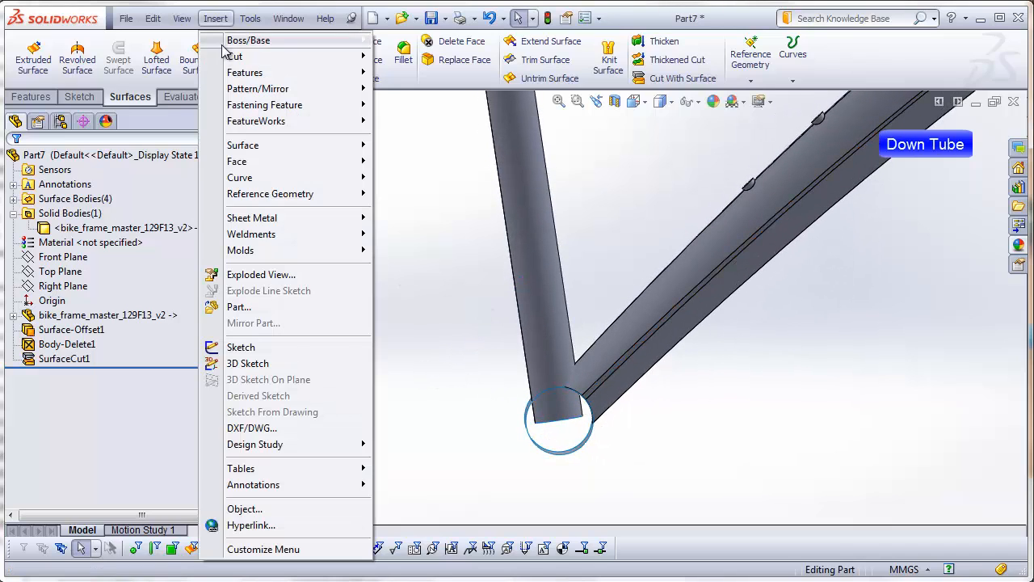
mouse_move(229, 56)
click(414, 152)
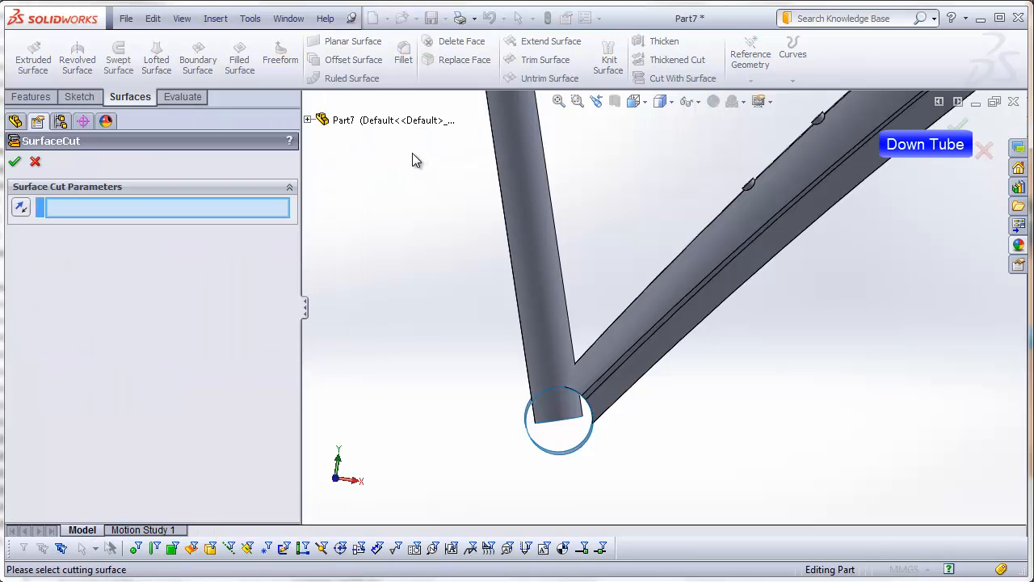
click(521, 196)
middle_drag(453, 265, 639, 220)
scroll(707, 128, up, 5)
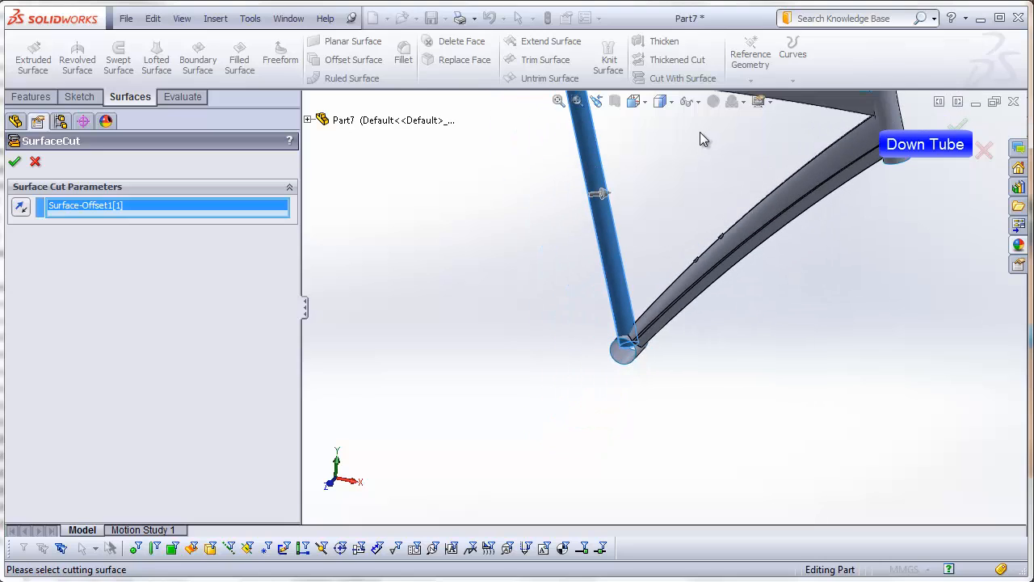
scroll(672, 202, down, 4)
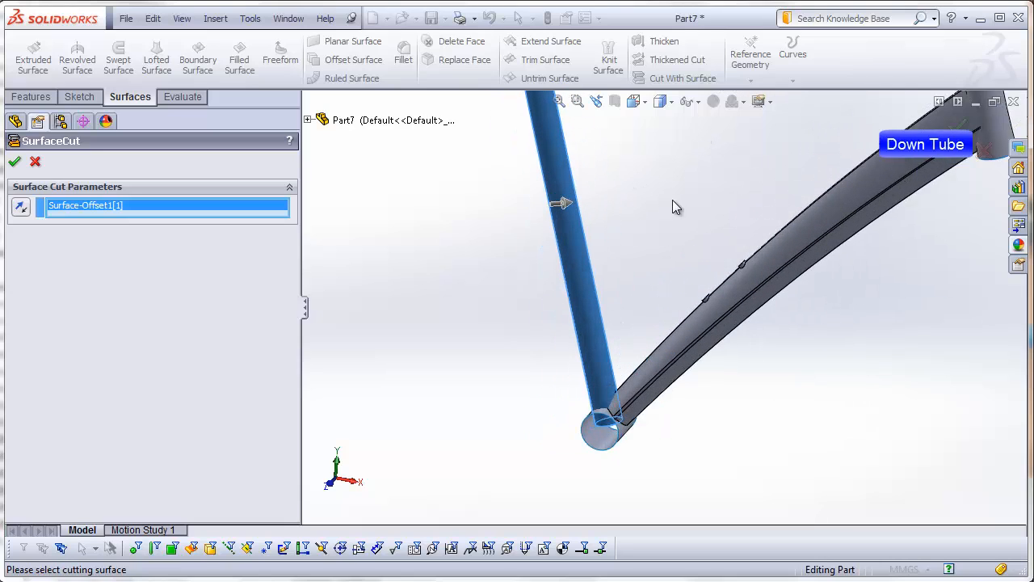
click(15, 162)
Step: Cut the down tube's upper end with the copied head tube surface
middle_drag(607, 401, 628, 273)
middle_drag(608, 400, 636, 531)
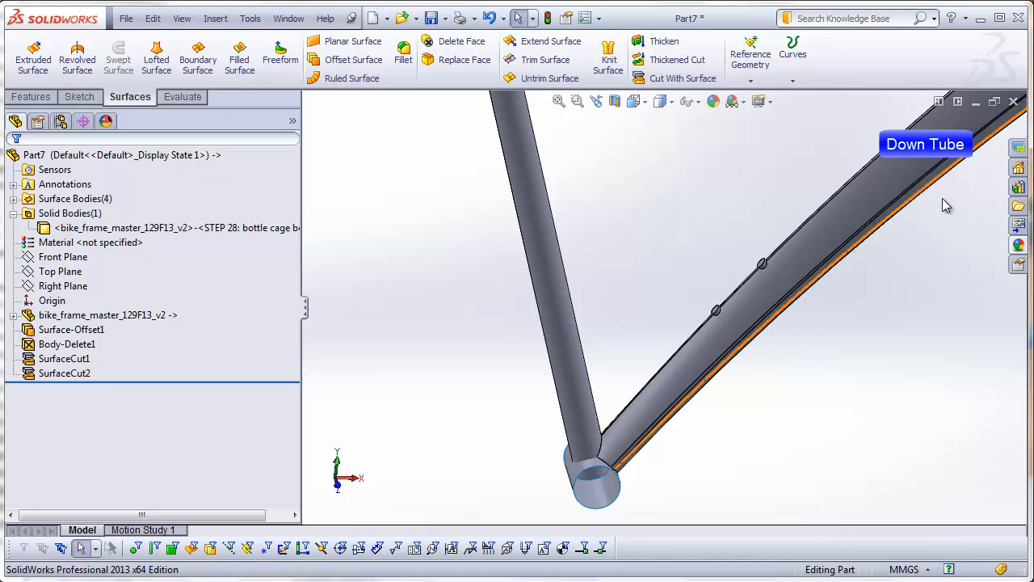
scroll(936, 174, up, 4)
scroll(840, 139, down, 5)
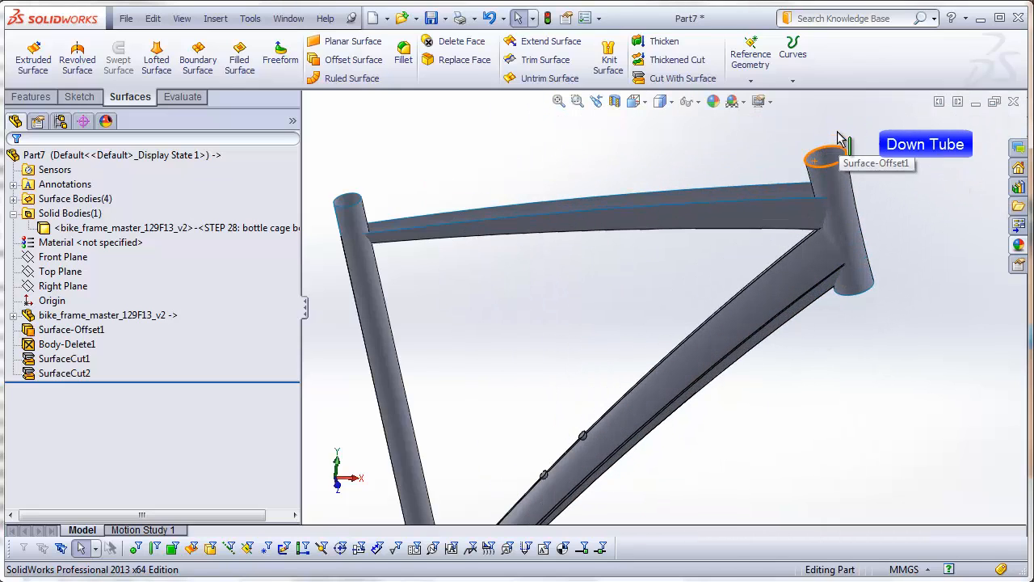
click(215, 18)
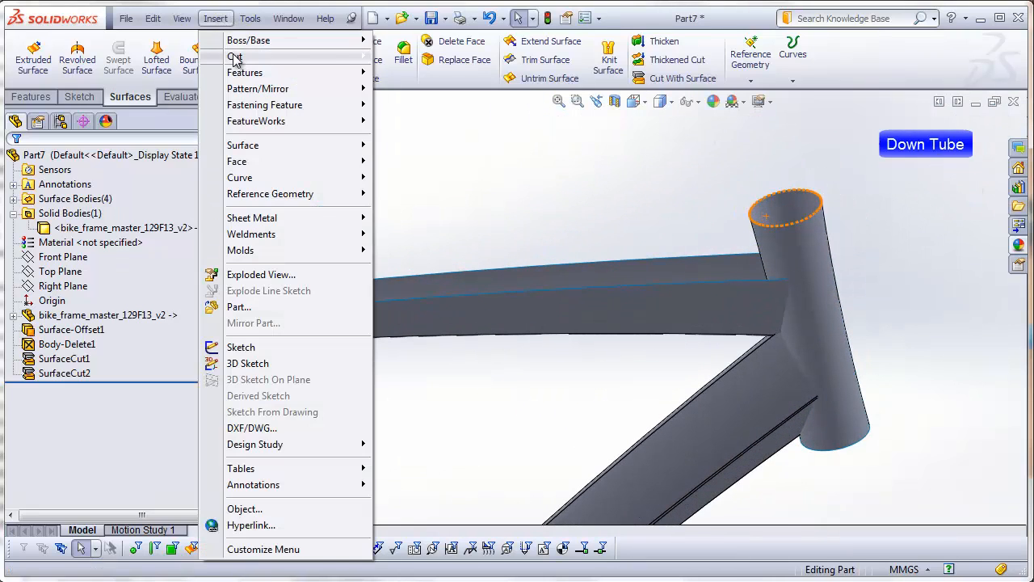
mouse_move(239, 57)
click(444, 156)
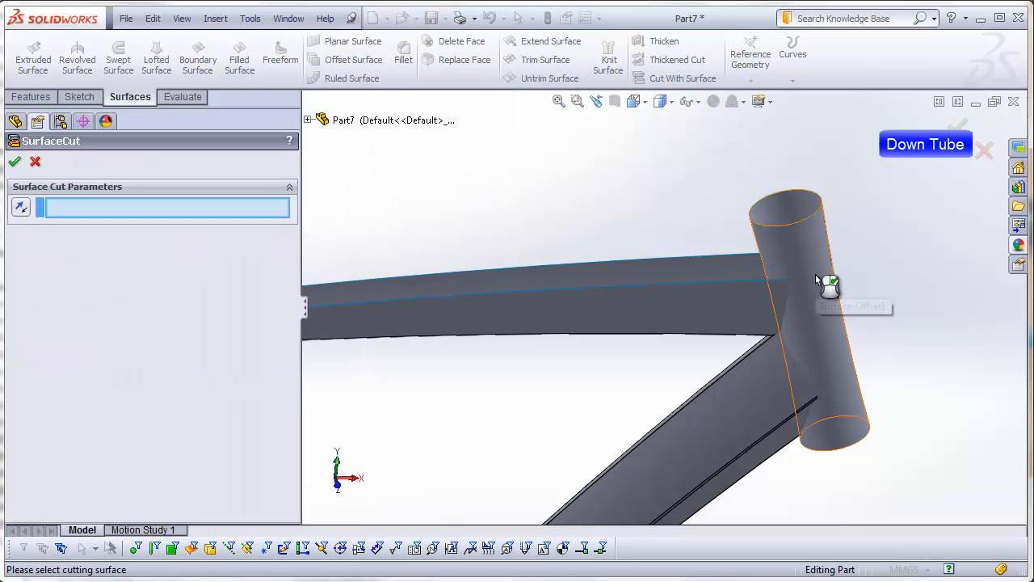
click(828, 290)
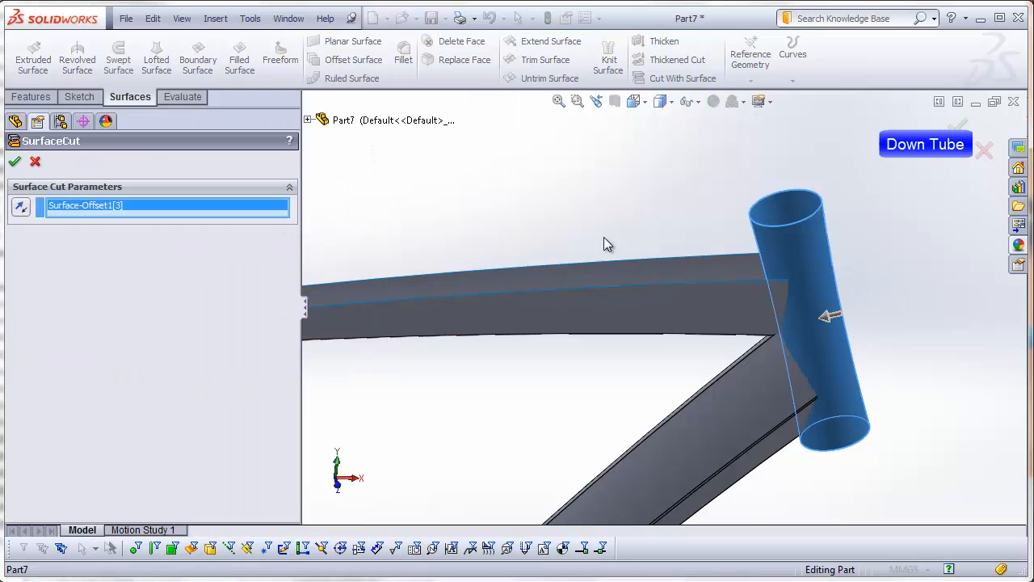
click(14, 163)
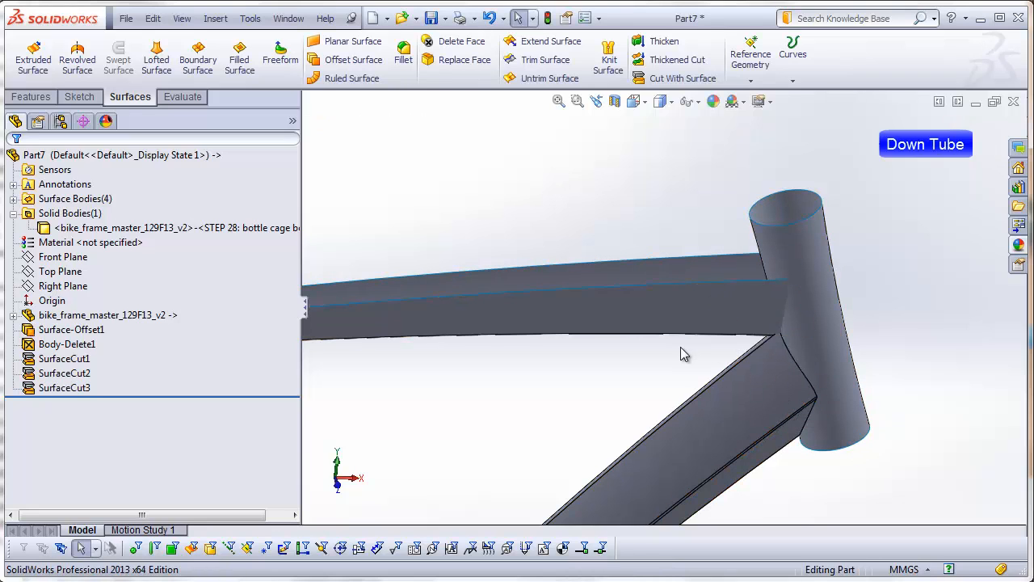
Step: Cut the remaining material at the down tube's upper end with the copied top tube surface
middle_drag(719, 303, 709, 279)
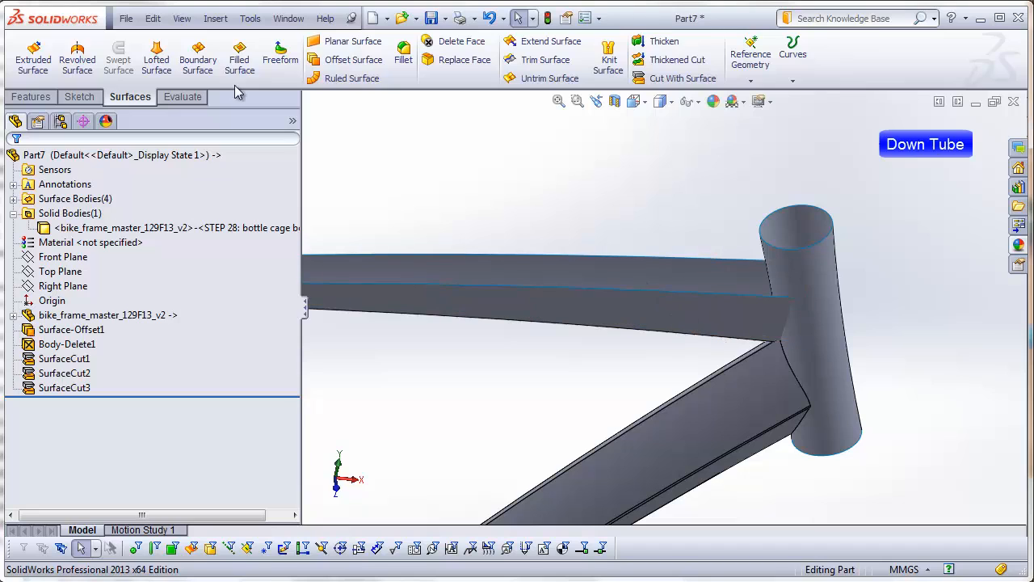
click(216, 18)
mouse_move(243, 56)
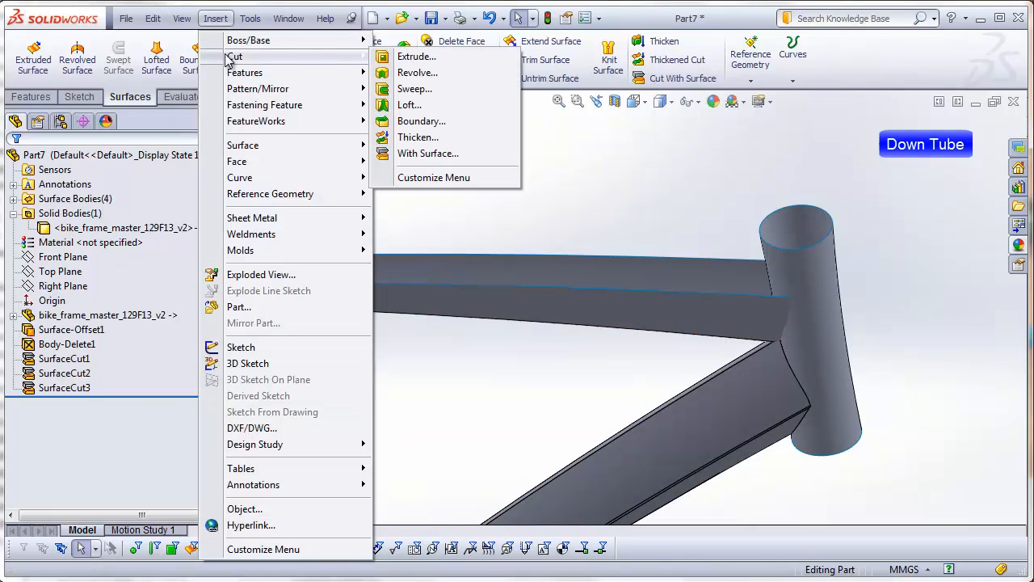
click(427, 153)
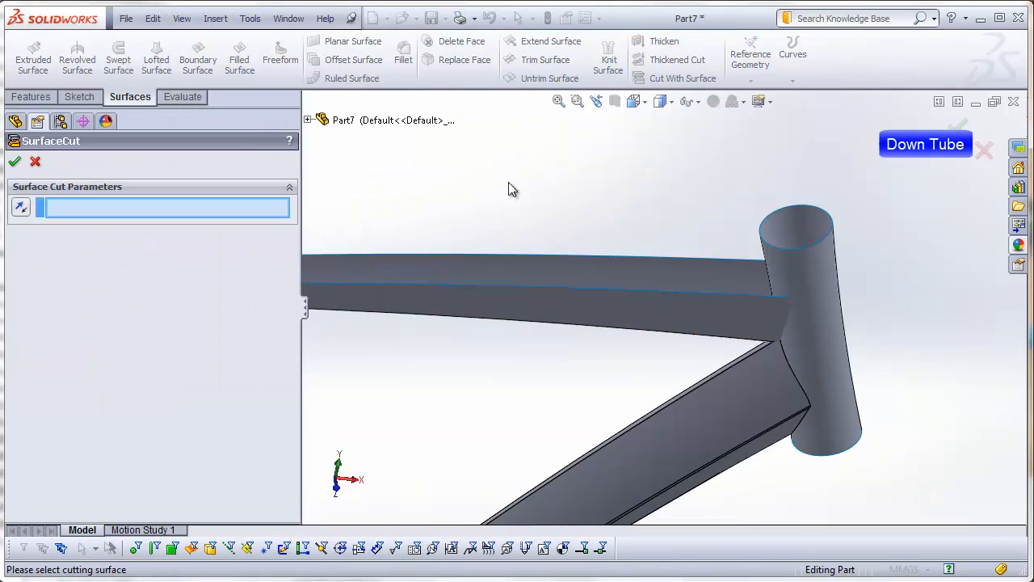
click(690, 277)
middle_drag(480, 354, 432, 392)
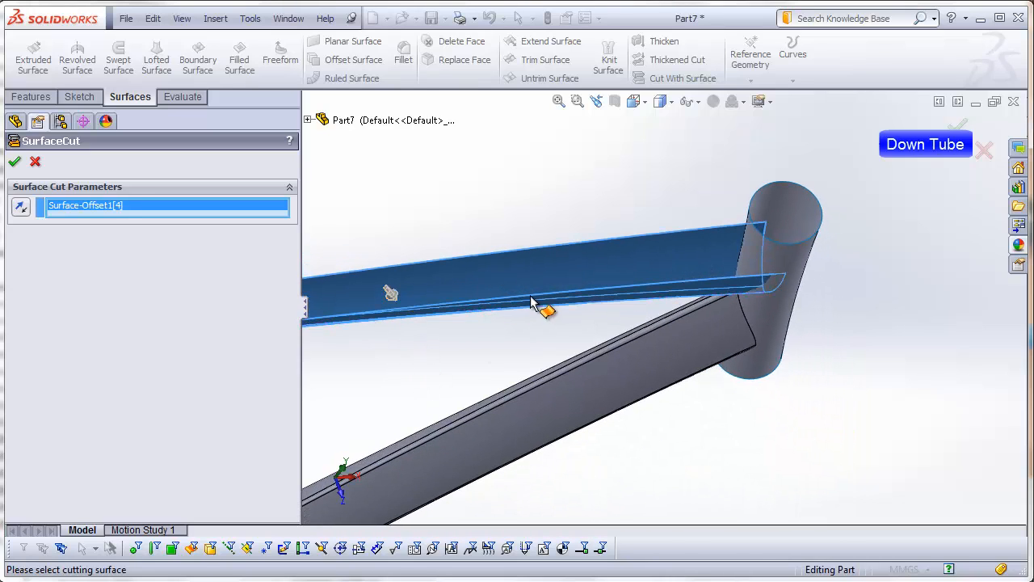
scroll(691, 300, down, 2)
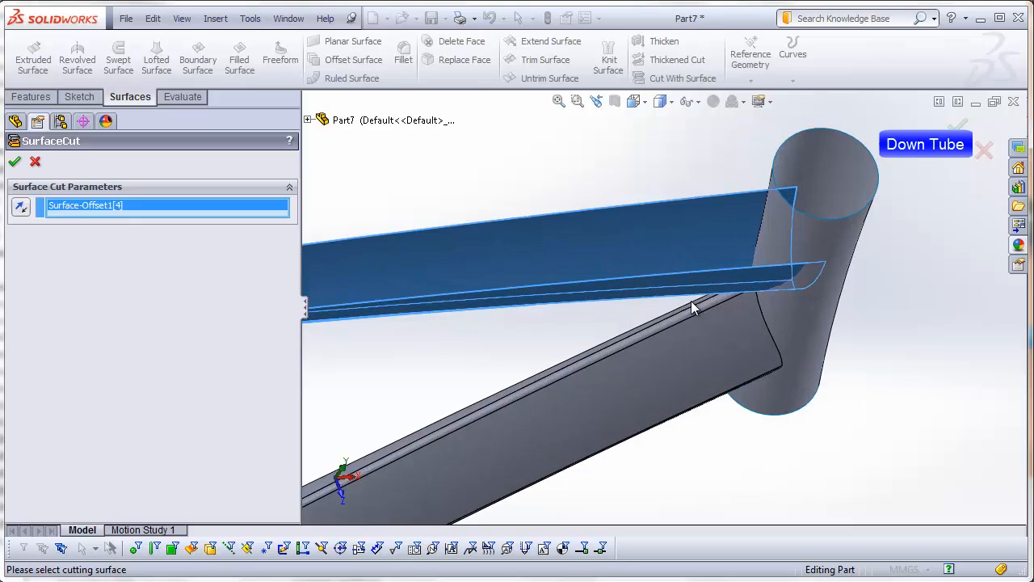
middle_drag(690, 301, 680, 358)
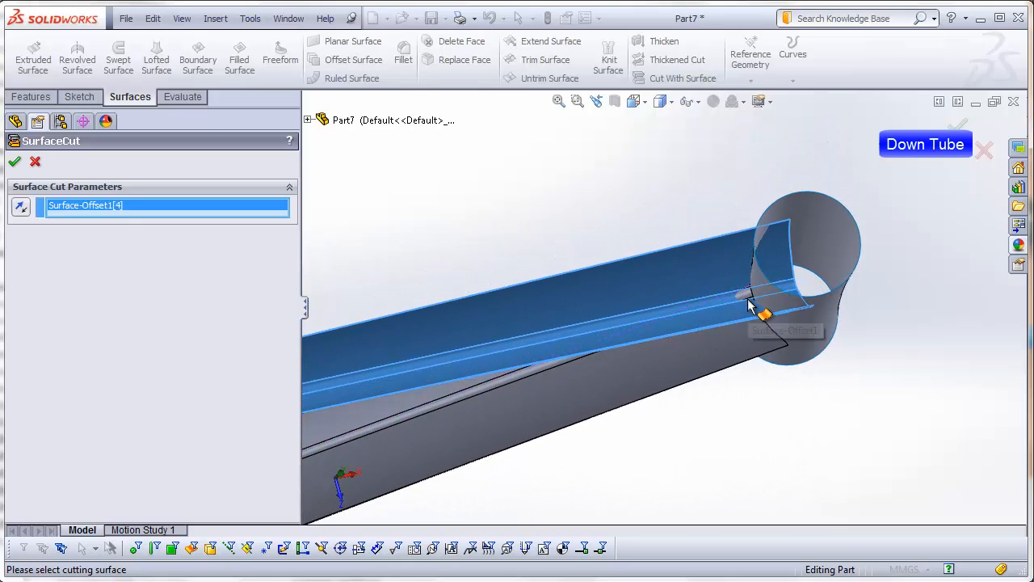
scroll(749, 306, down, 3)
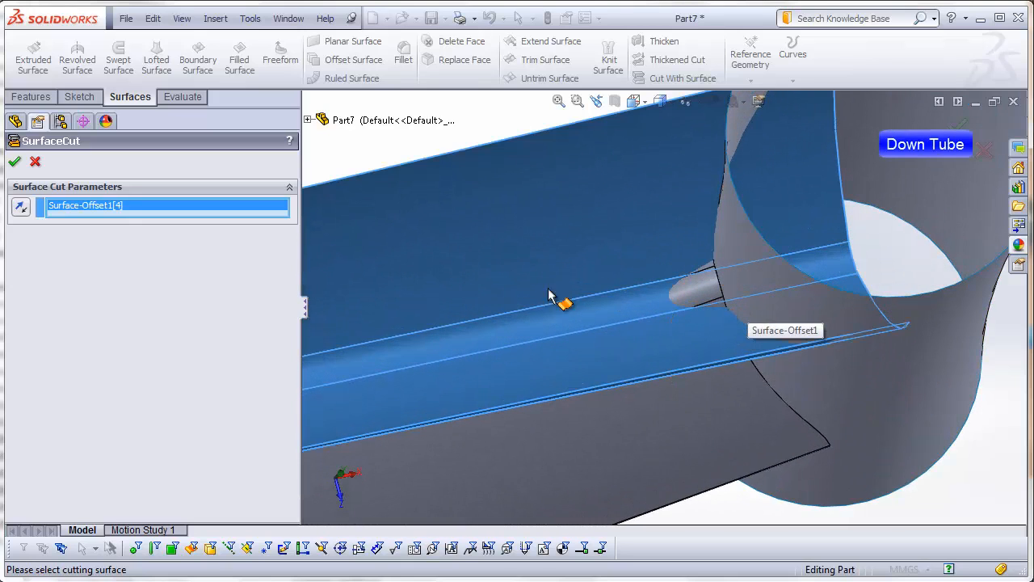
click(16, 163)
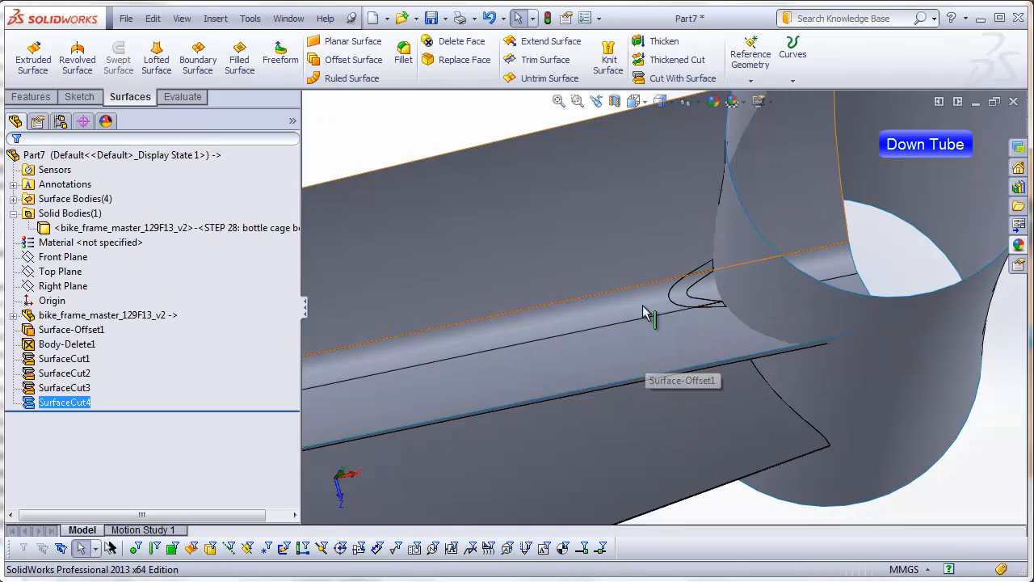
Step: Delete all four copied surface bodies, Surface-Offset1[1] through Surface-Offset1[4], leaving only the down tube solid
scroll(642, 351, up, 8)
scroll(609, 346, up, 4)
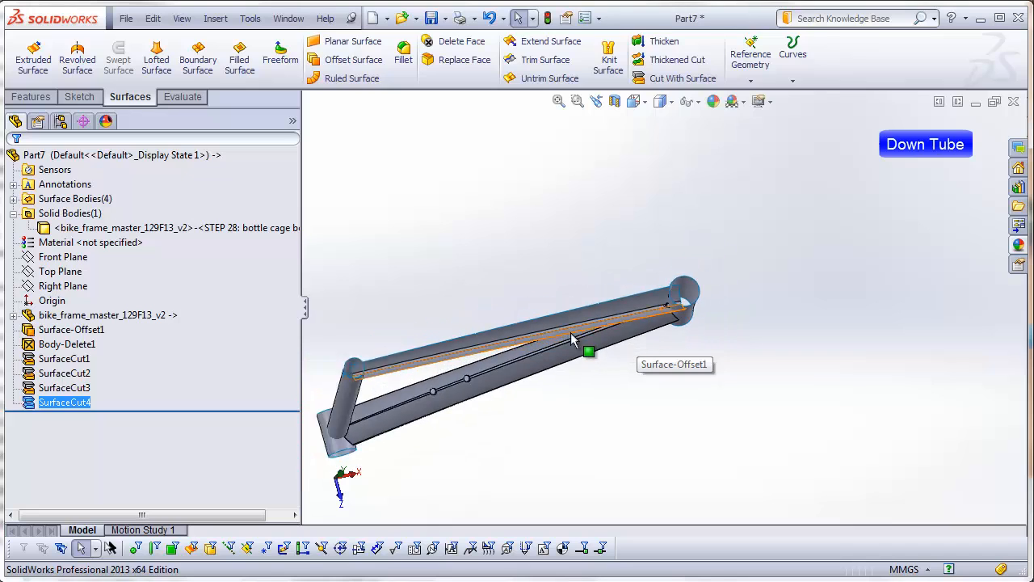
middle_drag(589, 351, 433, 300)
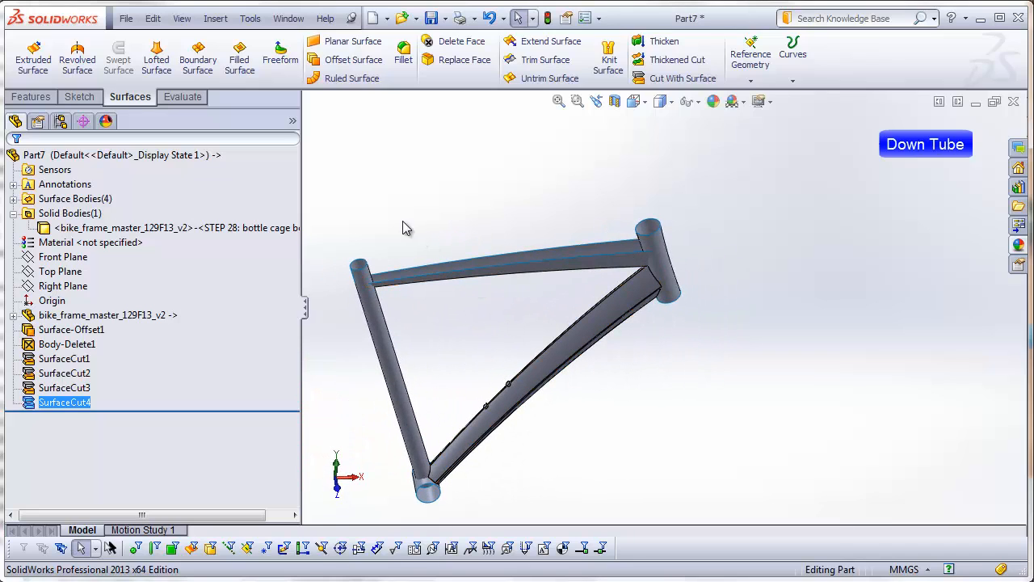
click(13, 199)
click(47, 200)
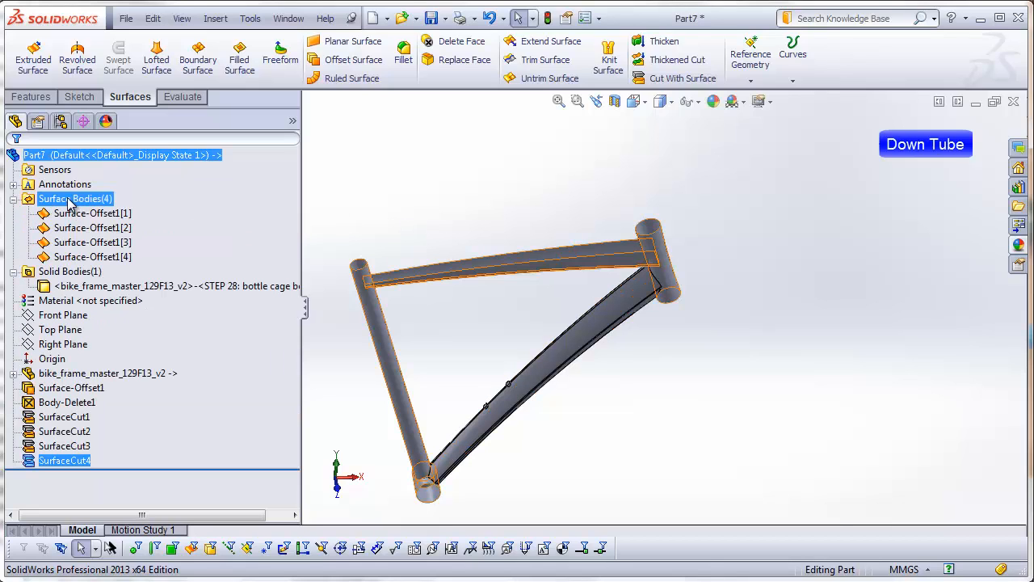
click(73, 215)
click(73, 214)
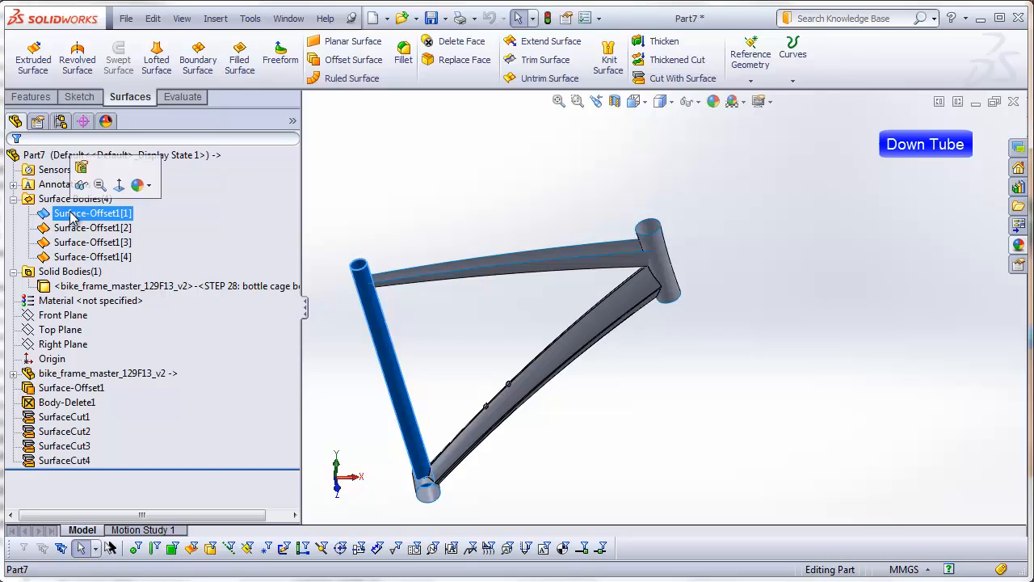
ctrl+click(75, 257)
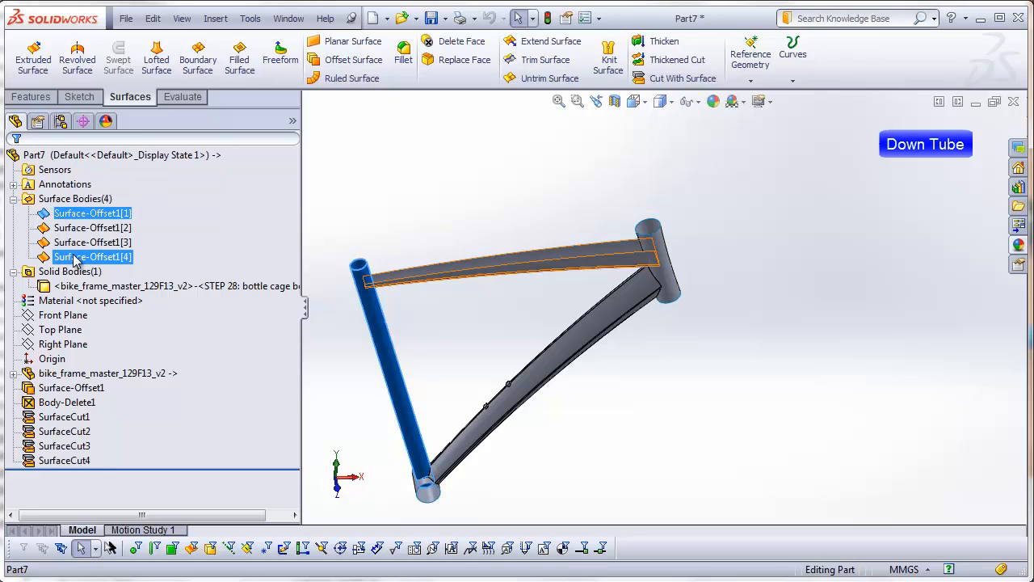
shift+click(75, 257)
right_click(74, 257)
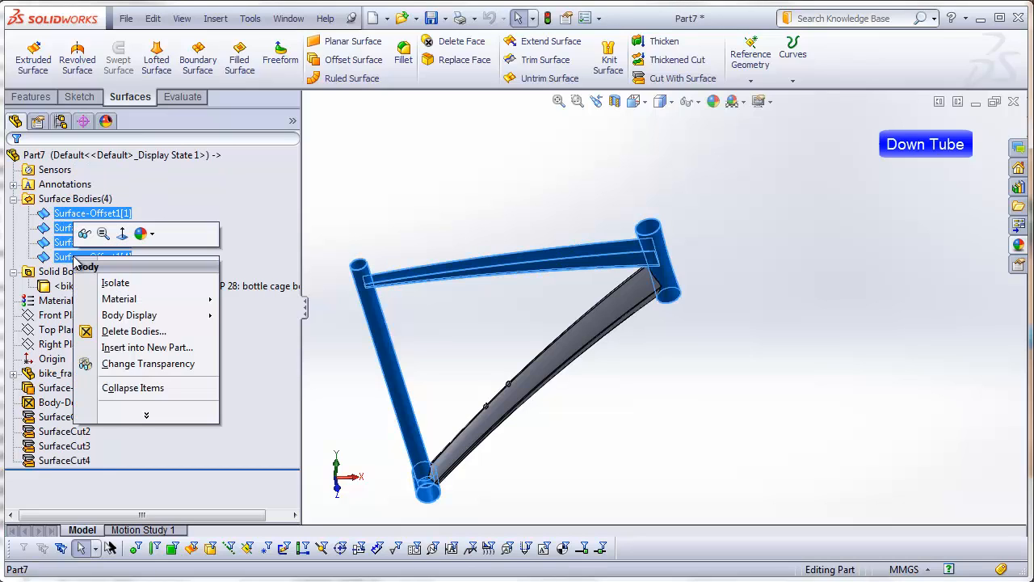
click(136, 330)
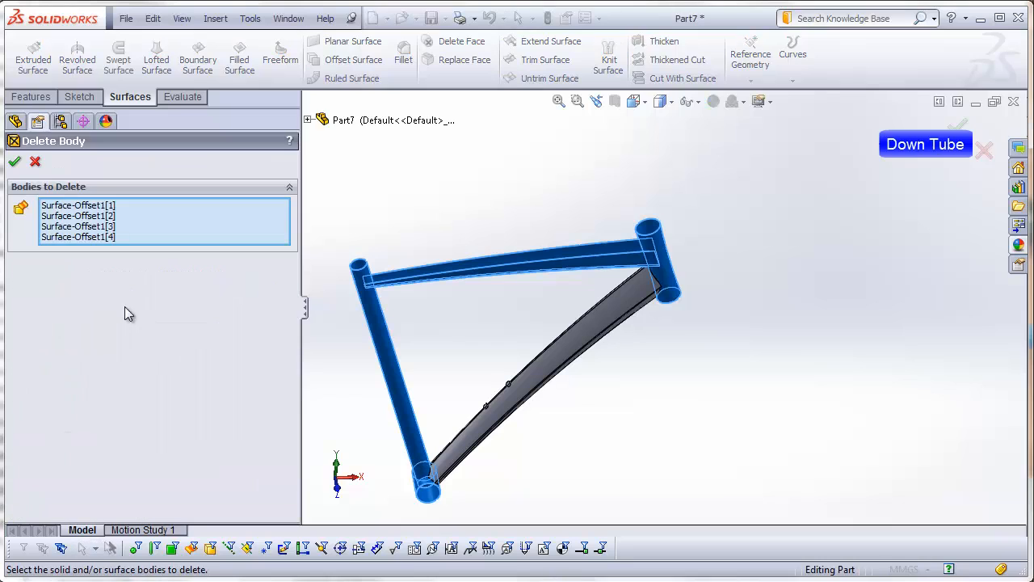
click(16, 163)
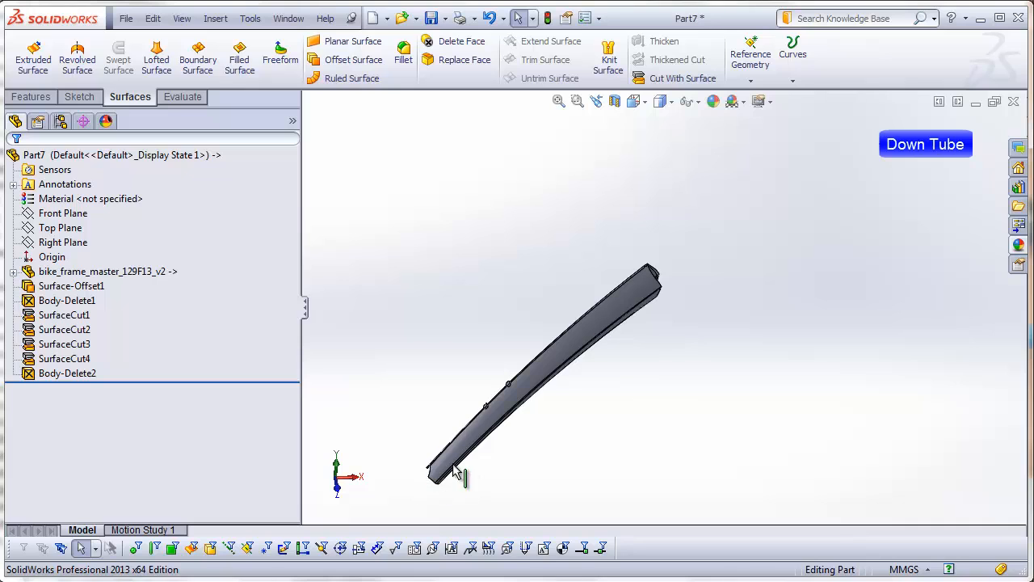
Step: Examine the trimmed upper and lower ends of the down tube from several angles
middle_drag(450, 489, 764, 340)
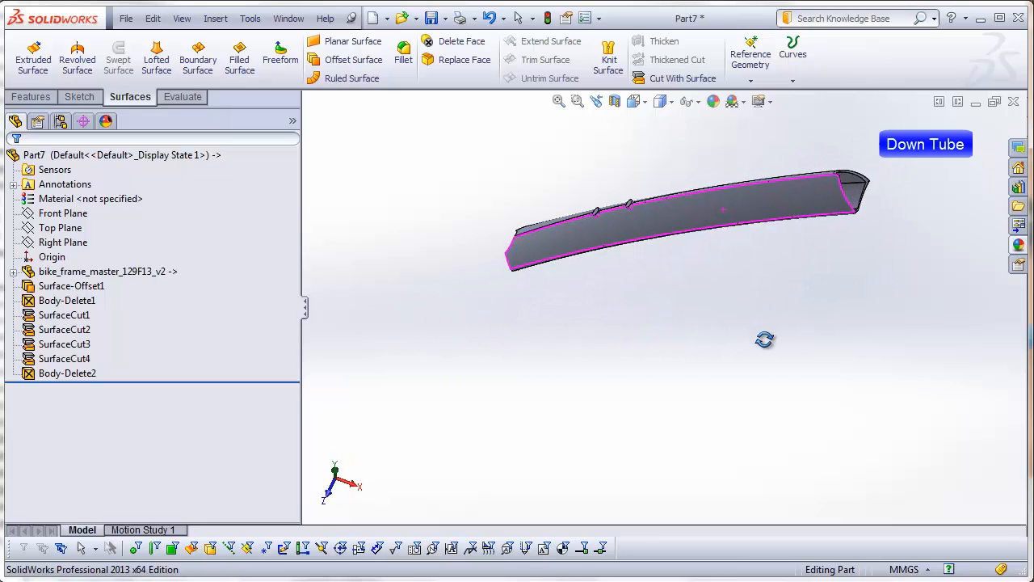
scroll(856, 185, down, 8)
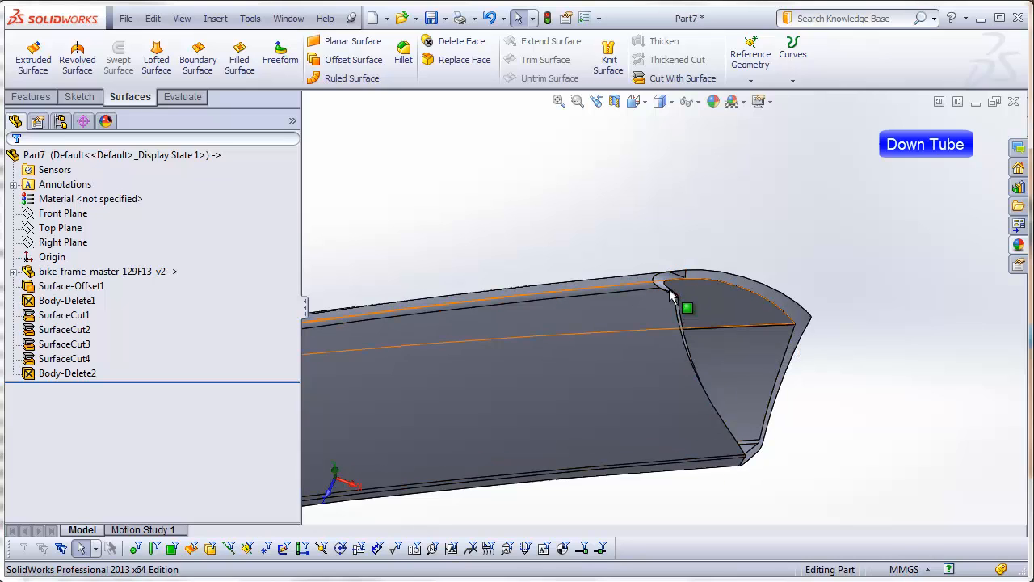
scroll(425, 404, up, 5)
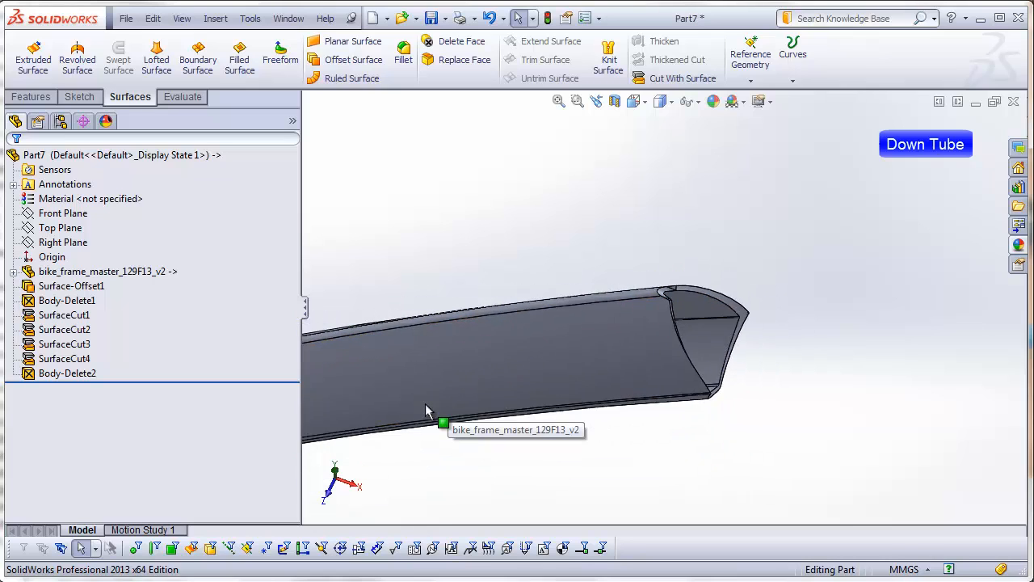
middle_drag(425, 404, 455, 411)
scroll(457, 408, down, 5)
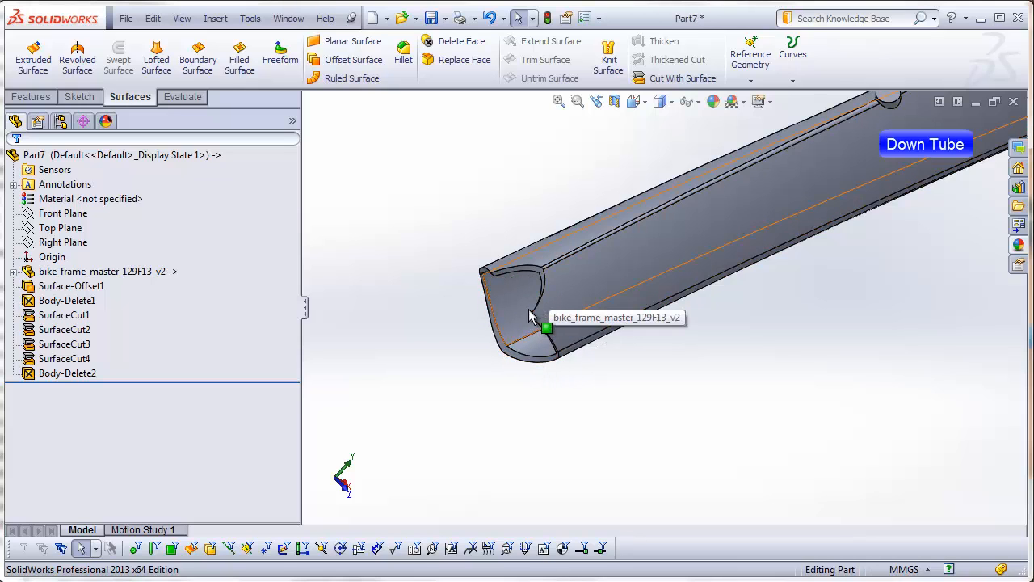
middle_drag(526, 310, 604, 363)
key(ctrl+1)
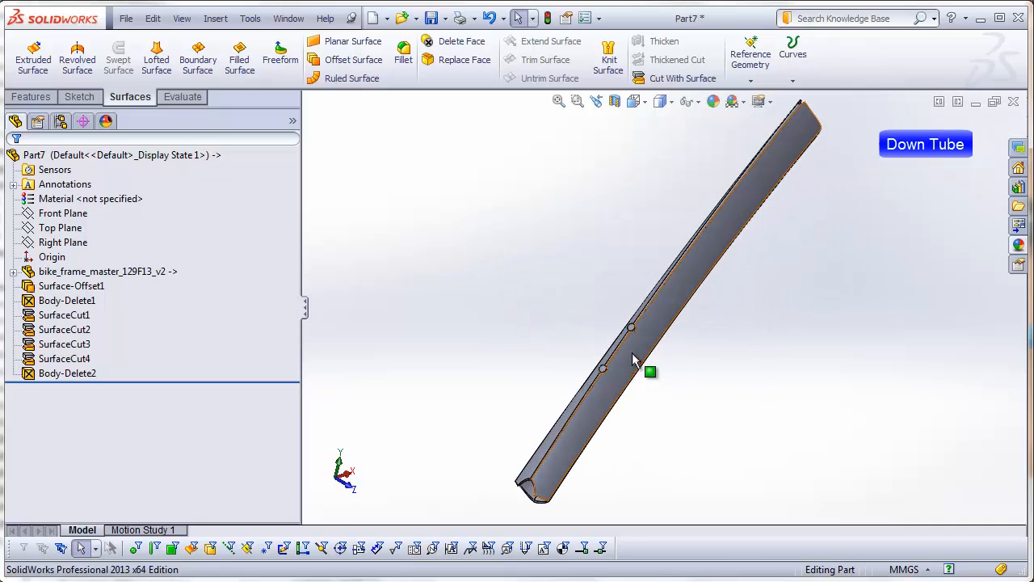
Step: Start a Hole Wizard feature on the lower bottle cage boss's flat face as an ANSI Metric bottoming tapped hole, size M5x0.8
scroll(633, 360, down, 3)
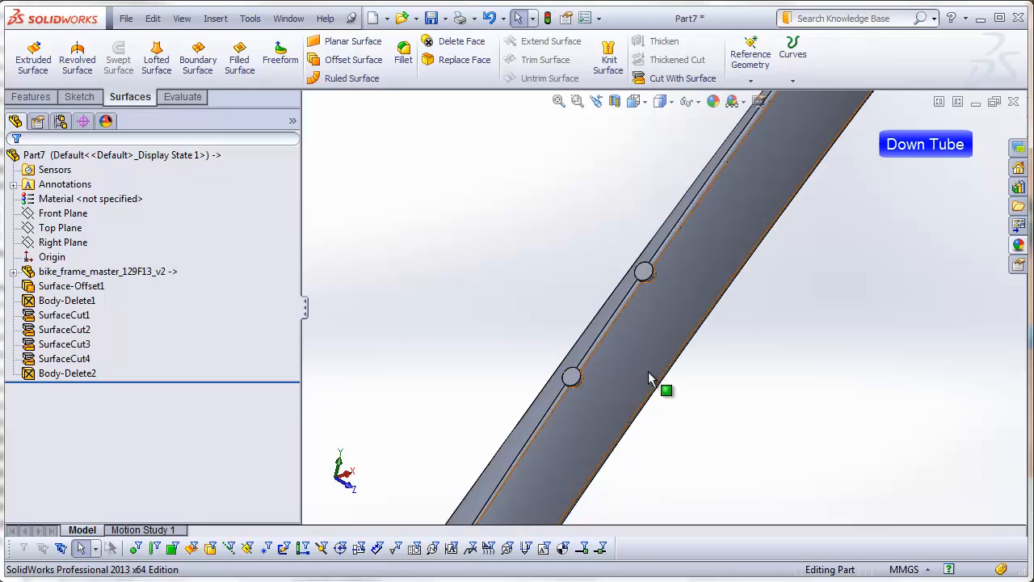
middle_drag(613, 398, 578, 383)
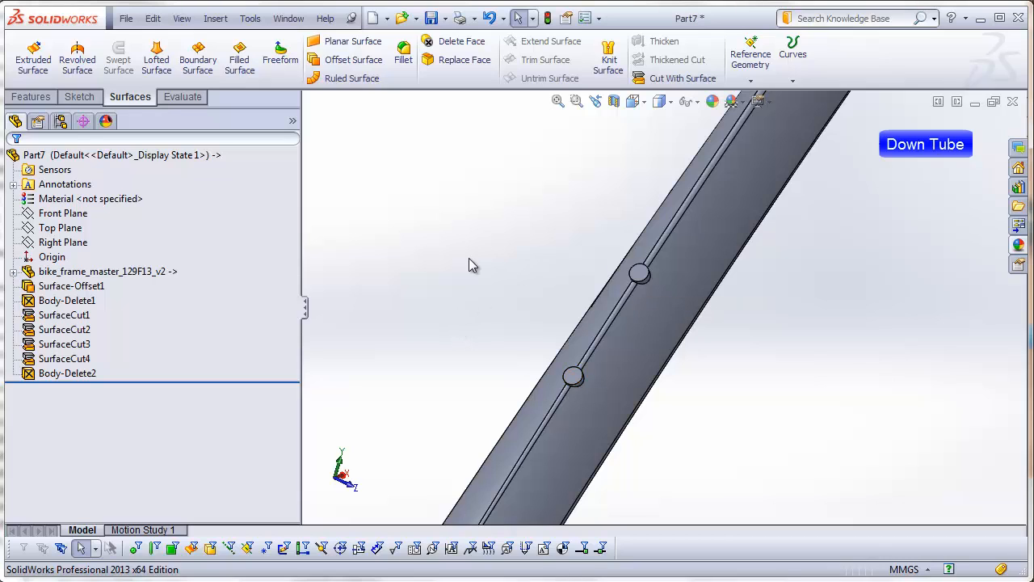
click(574, 376)
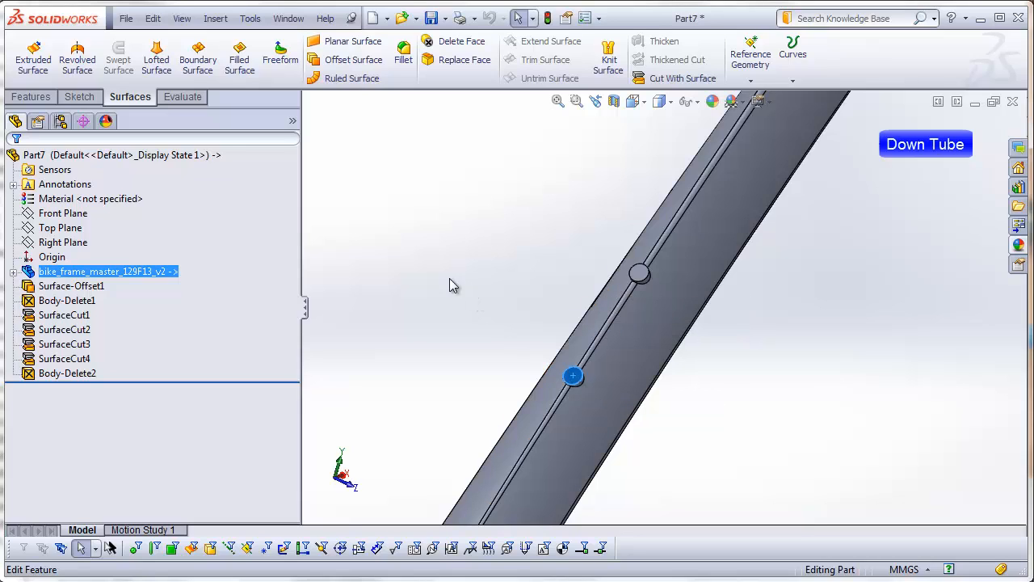
click(32, 97)
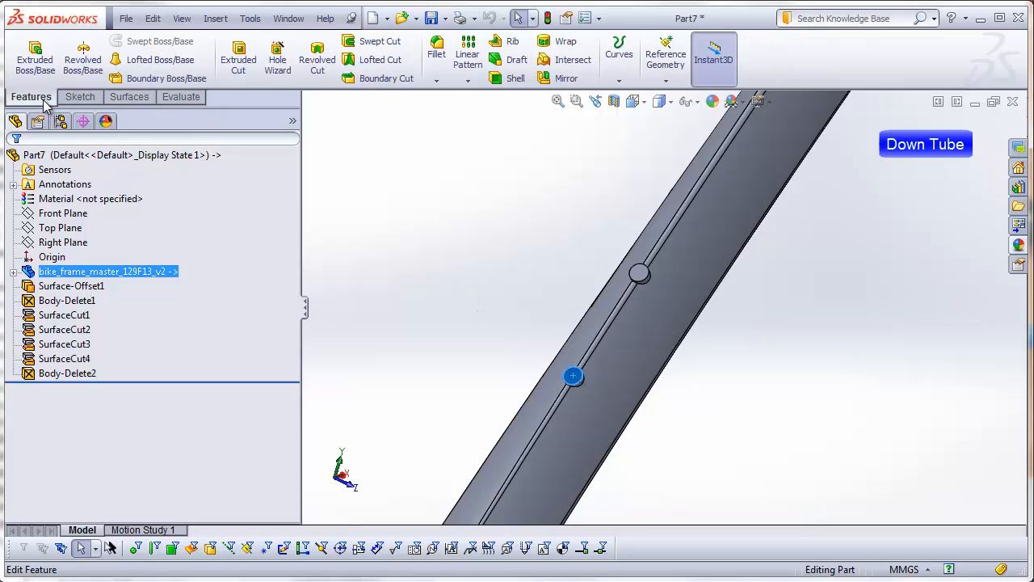
click(277, 59)
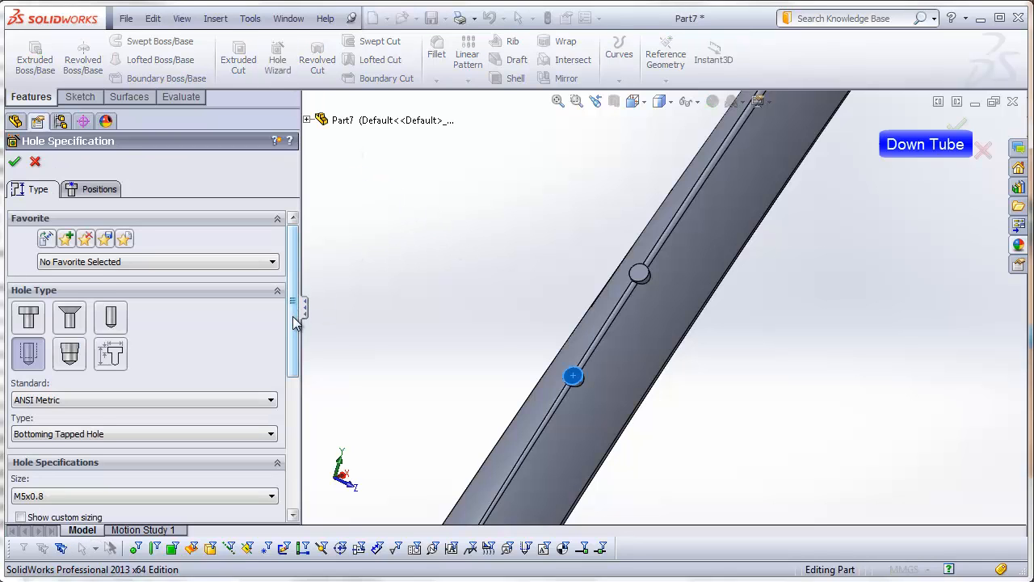
scroll(293, 323, down, 3)
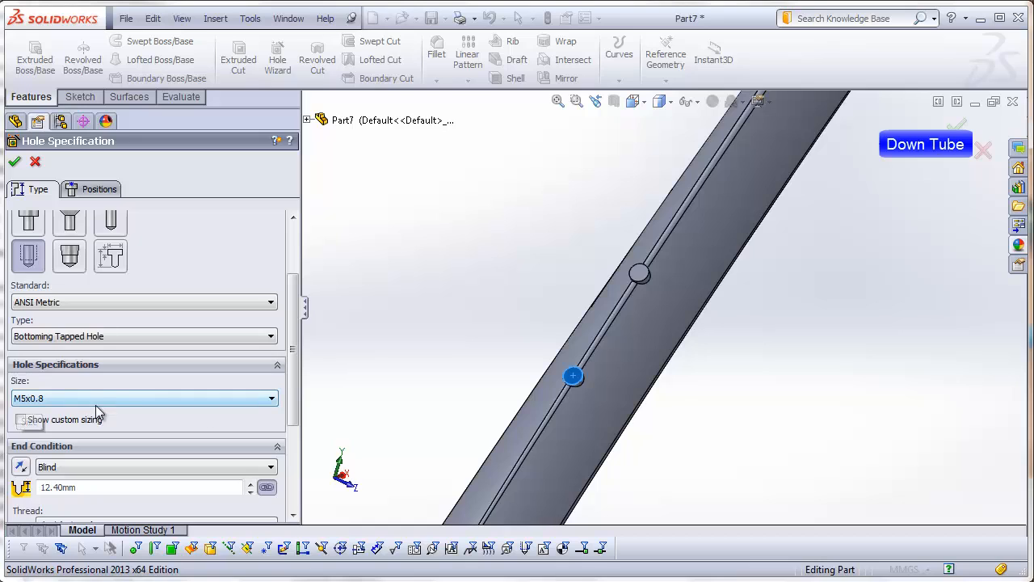
click(270, 401)
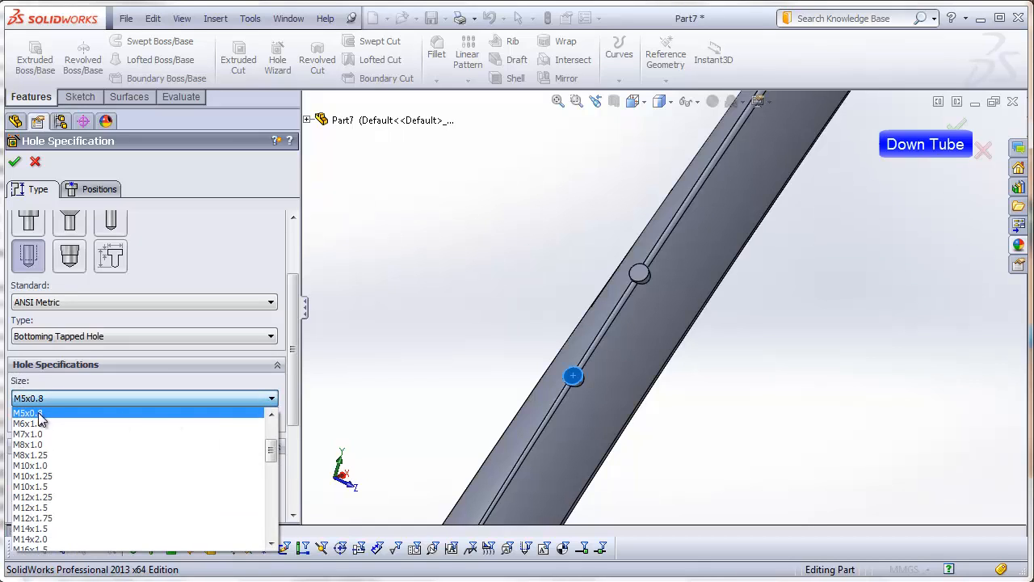
click(270, 402)
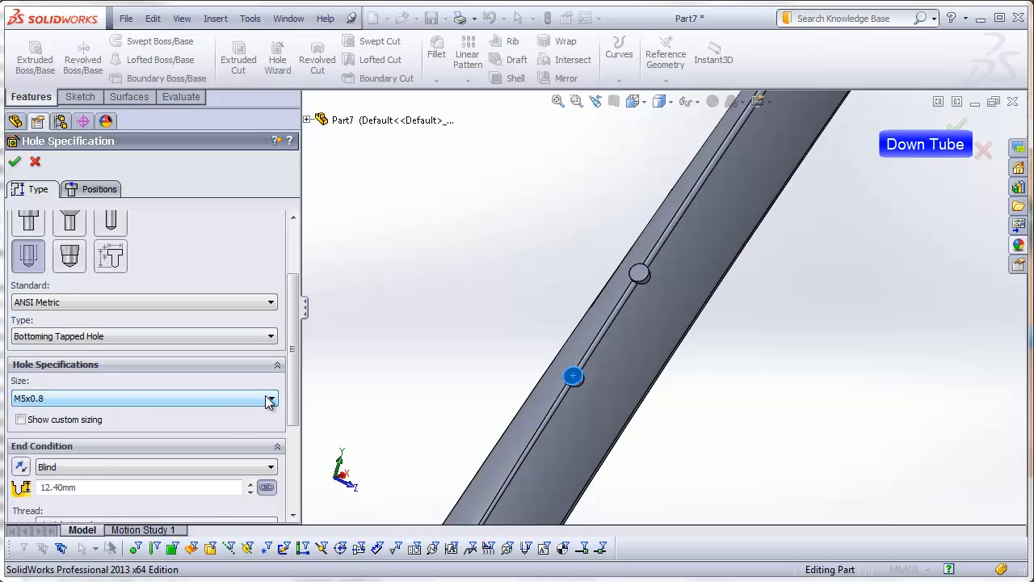
drag(296, 415, 295, 475)
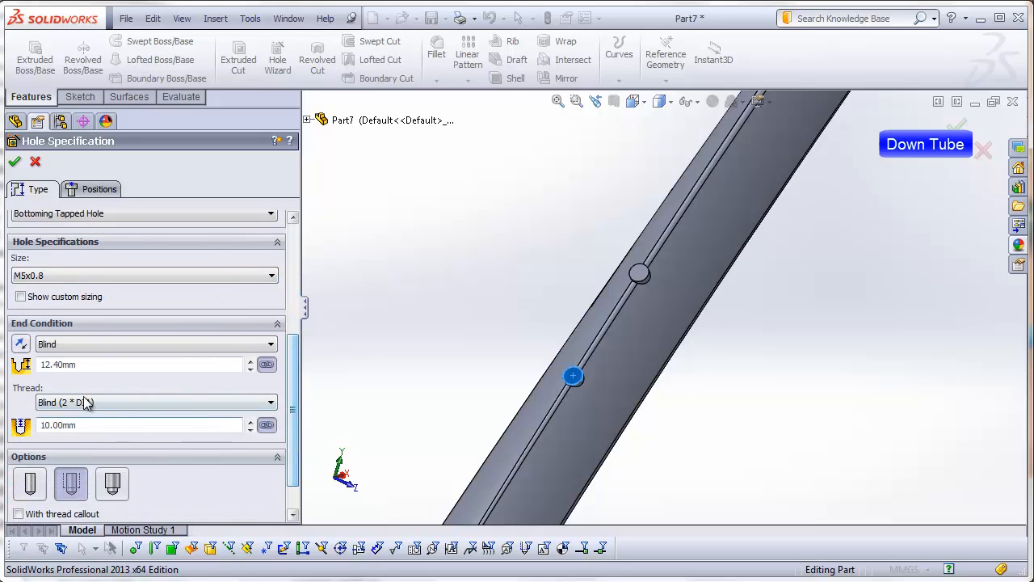
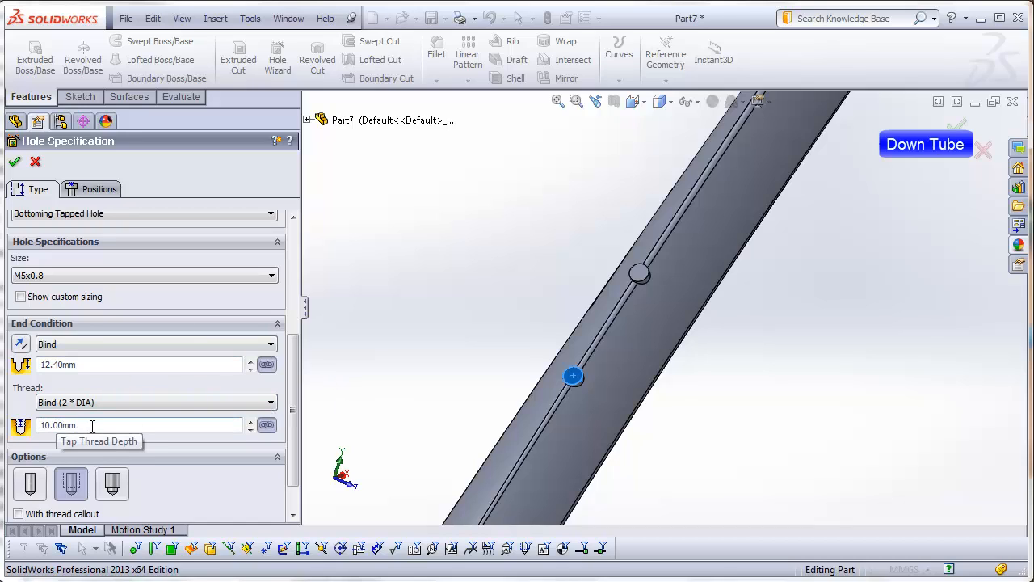
Step: Use the cosmetic thread option and place the M5x0.8 tapped holes at the centers of both bottle cage bosses, completing the hole feature
scroll(88, 430, down, 1)
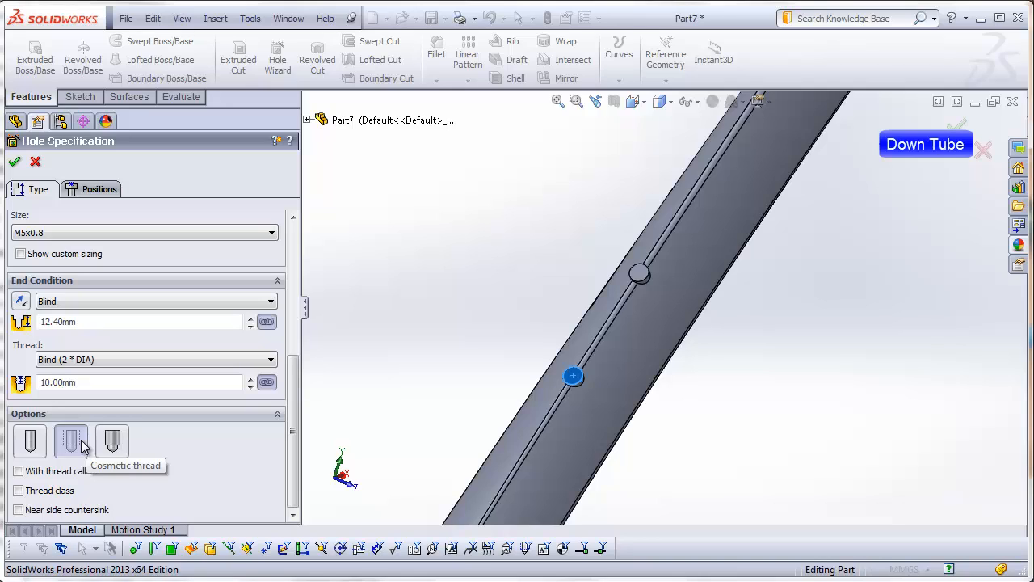
click(86, 442)
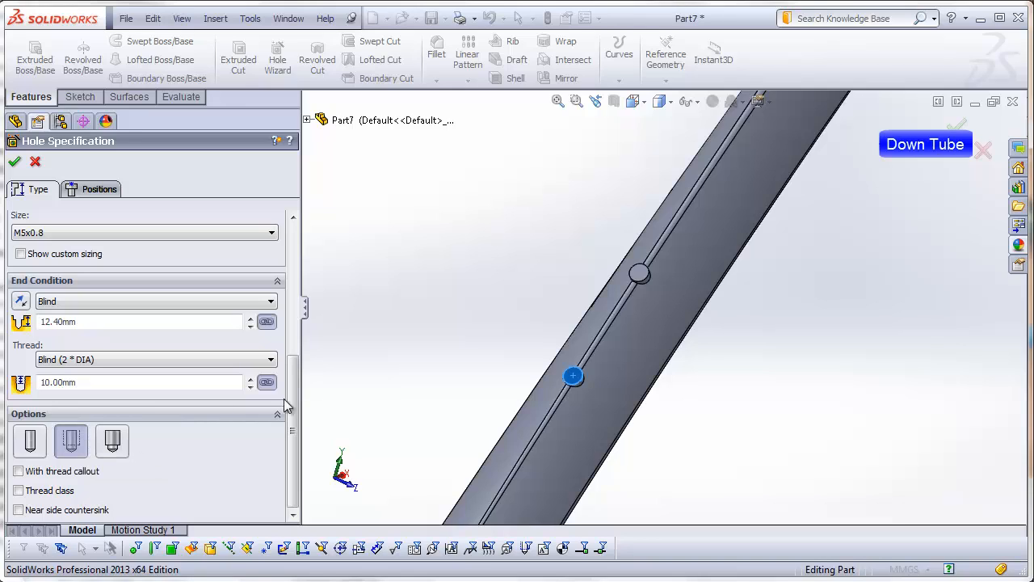
click(97, 190)
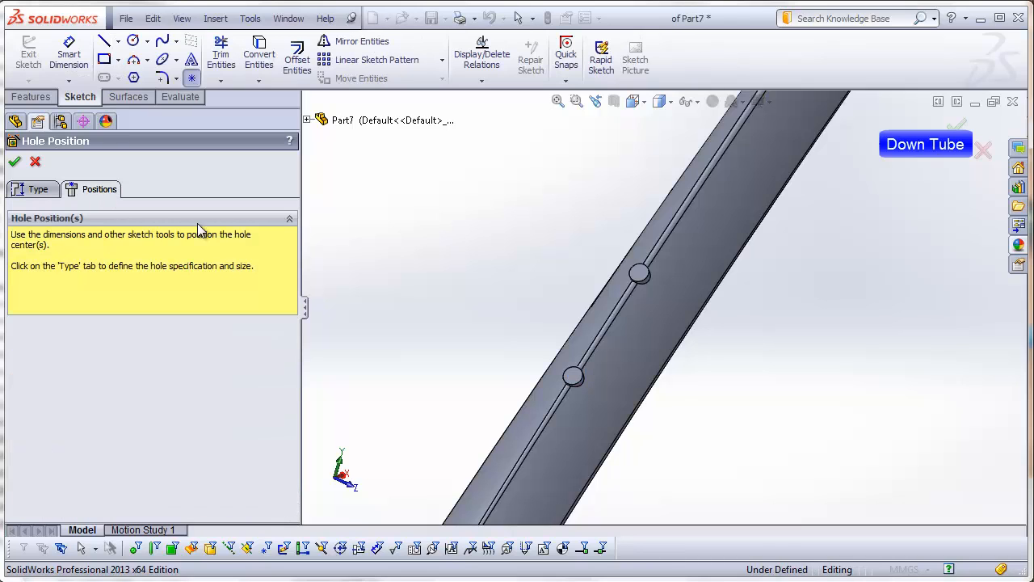
scroll(628, 303, down, 2)
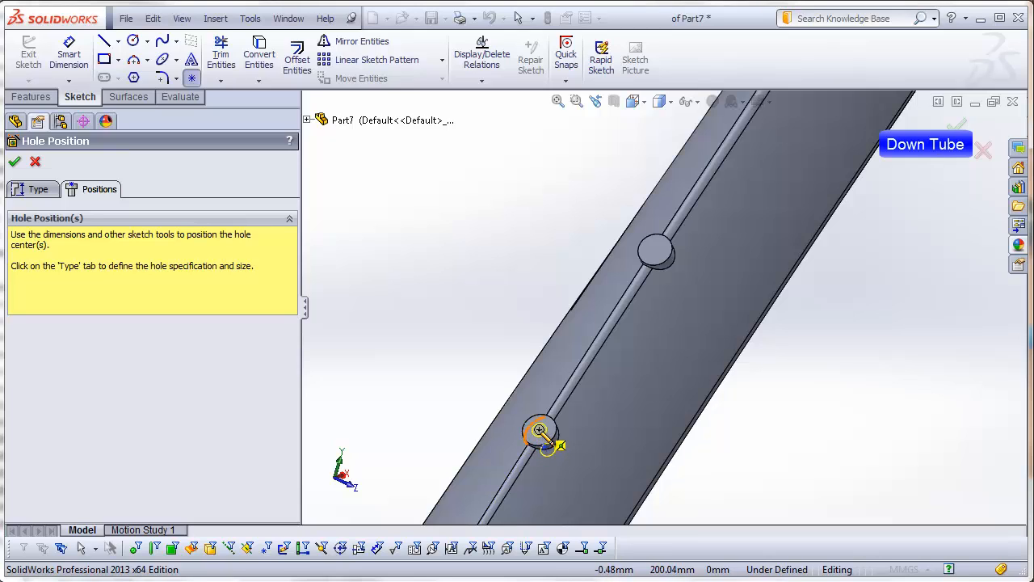
click(539, 429)
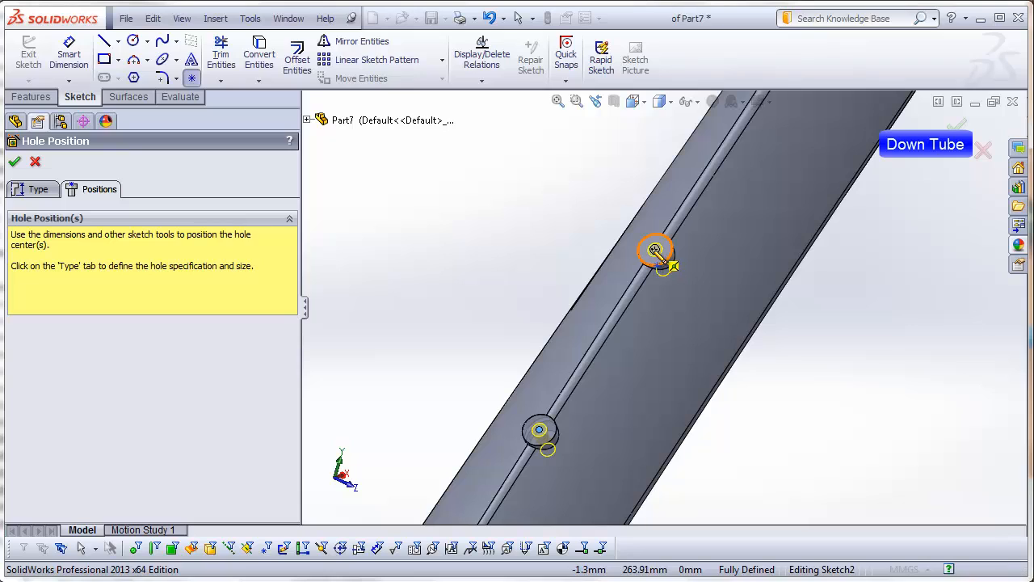
click(655, 249)
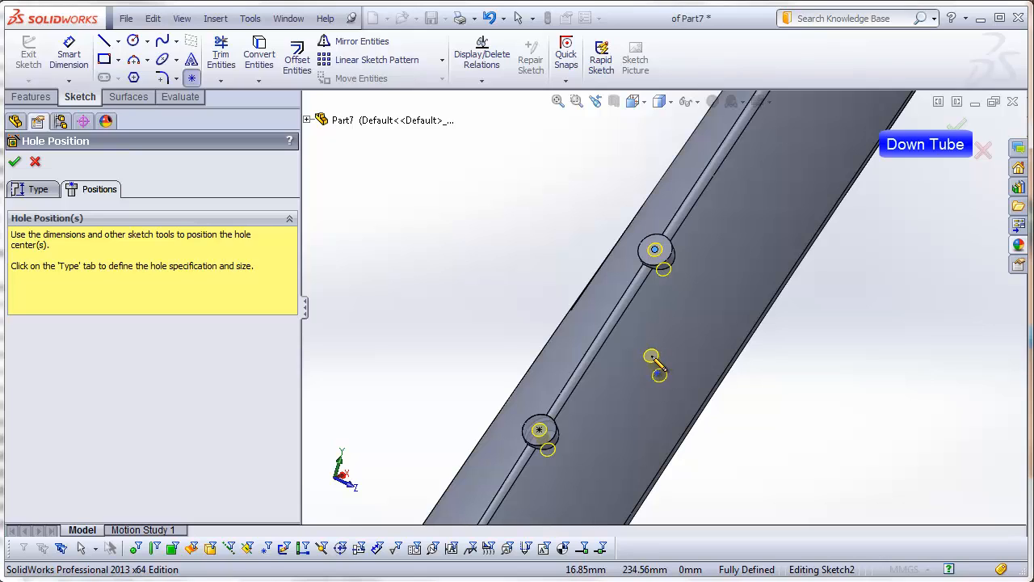
key(Escape)
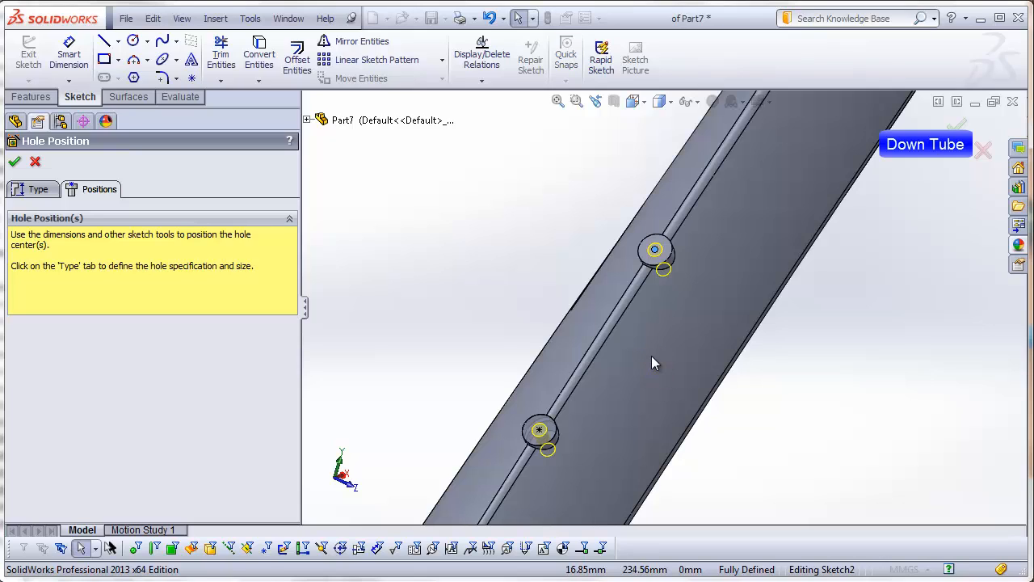
middle_drag(623, 443, 611, 311)
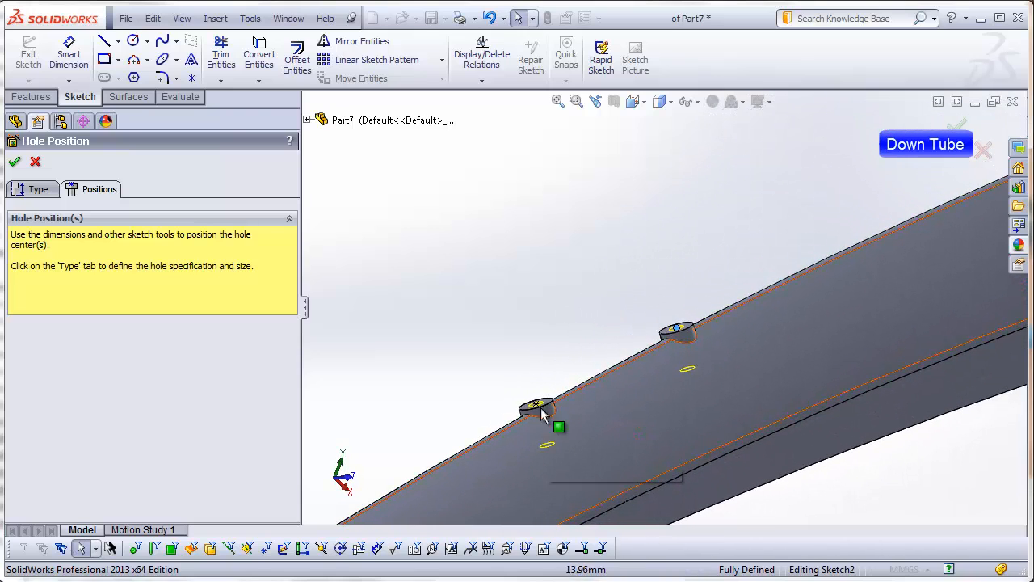
click(679, 333)
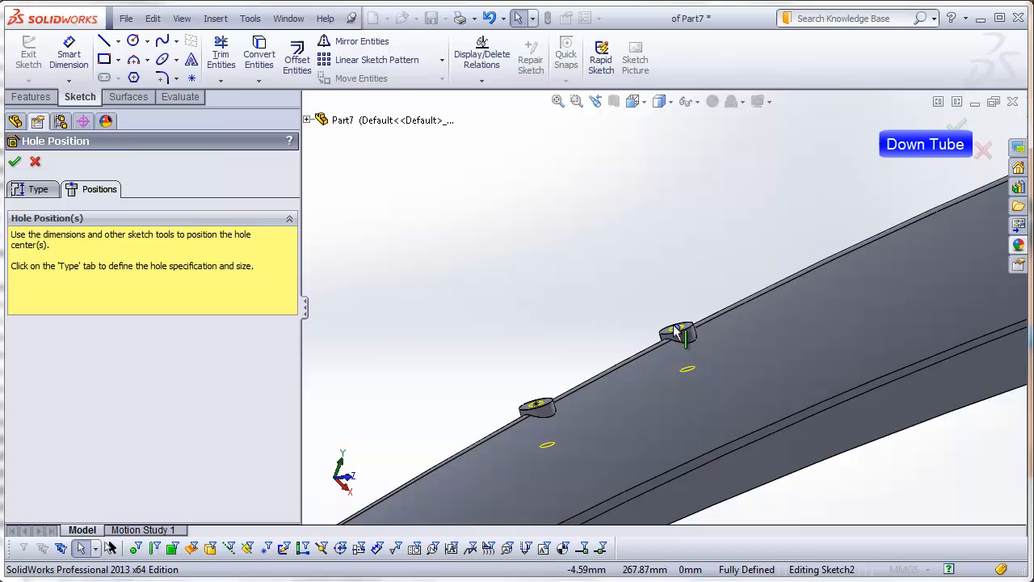
click(14, 162)
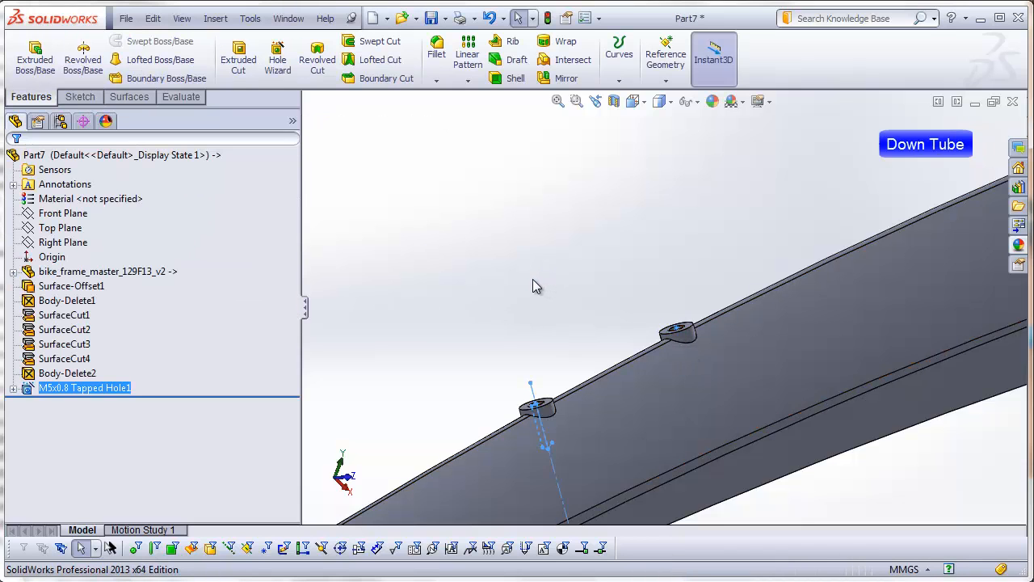
Step: Fillet the outer circular top edges of both bottle cage bosses with a 1 mm constant radius
middle_drag(546, 289, 569, 351)
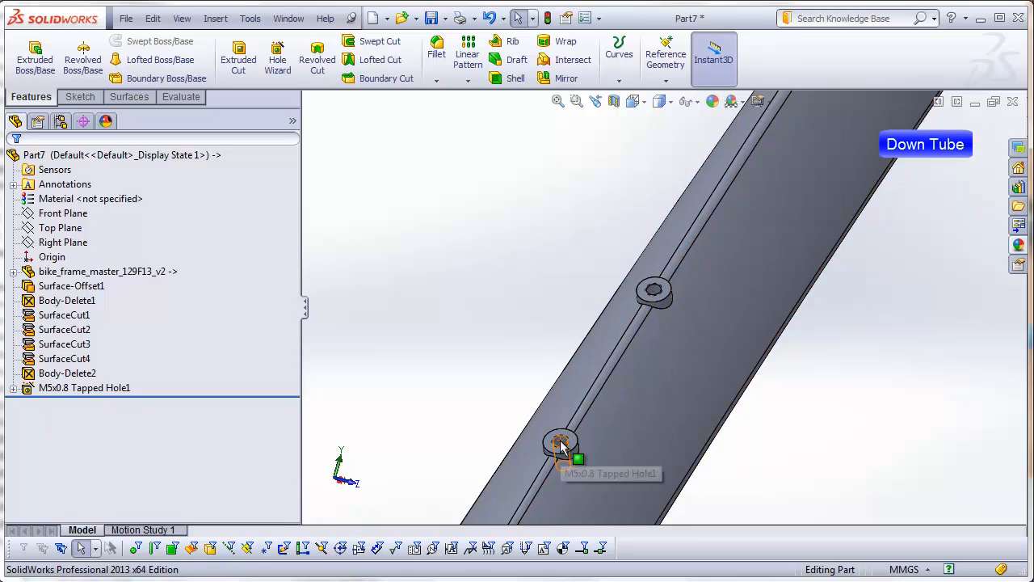
scroll(578, 453, down, 5)
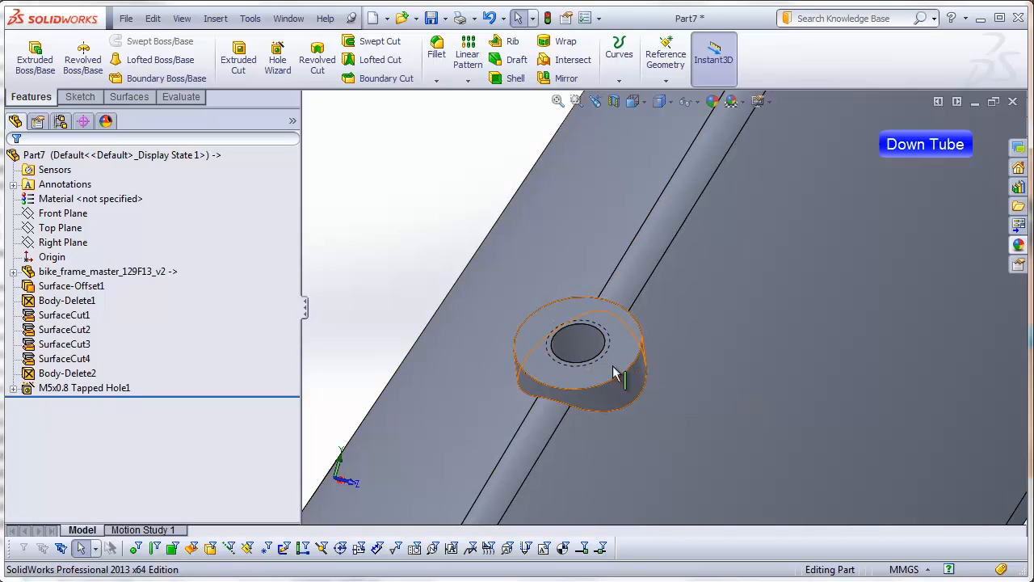
click(437, 49)
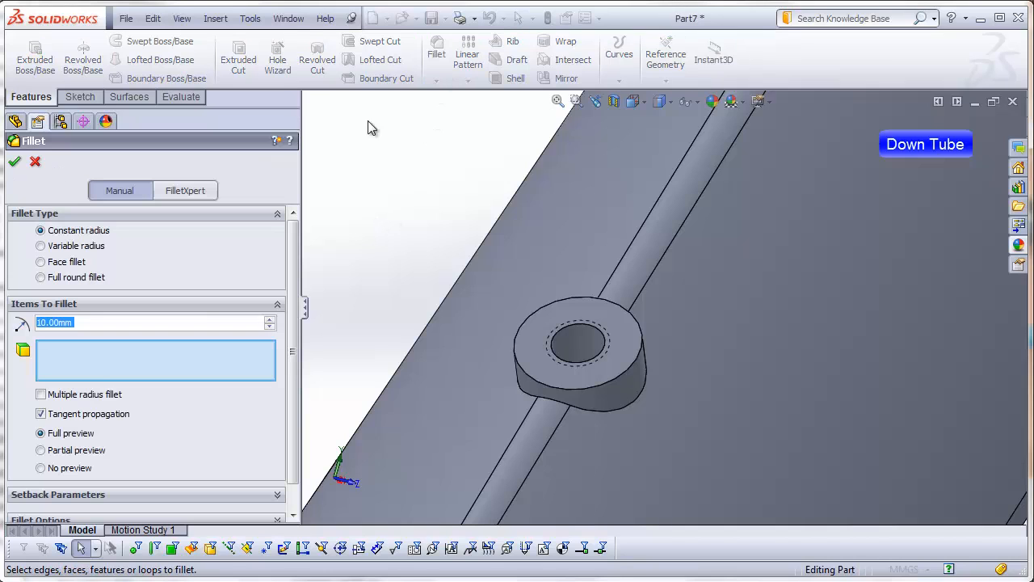
text(1)
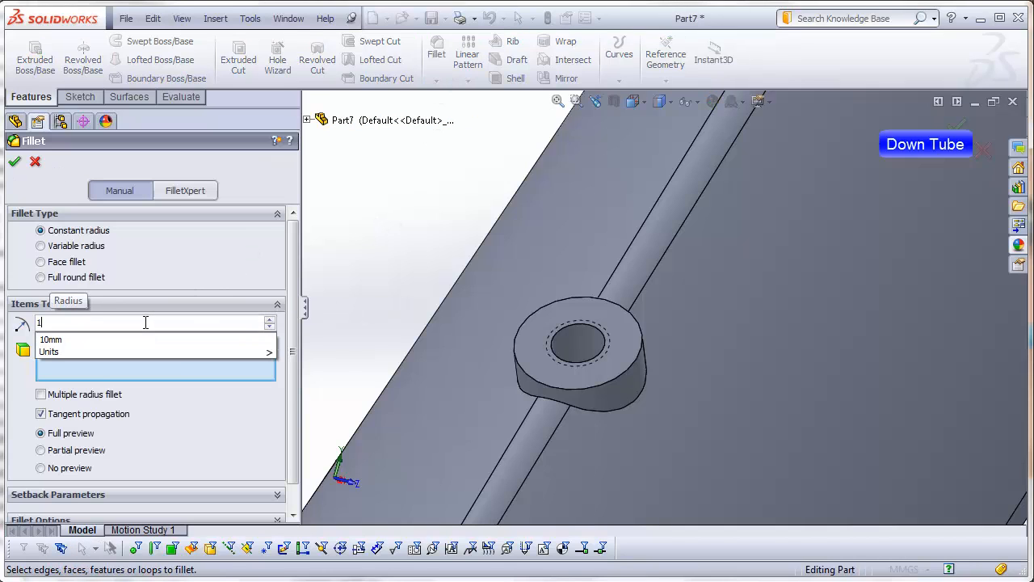
click(629, 370)
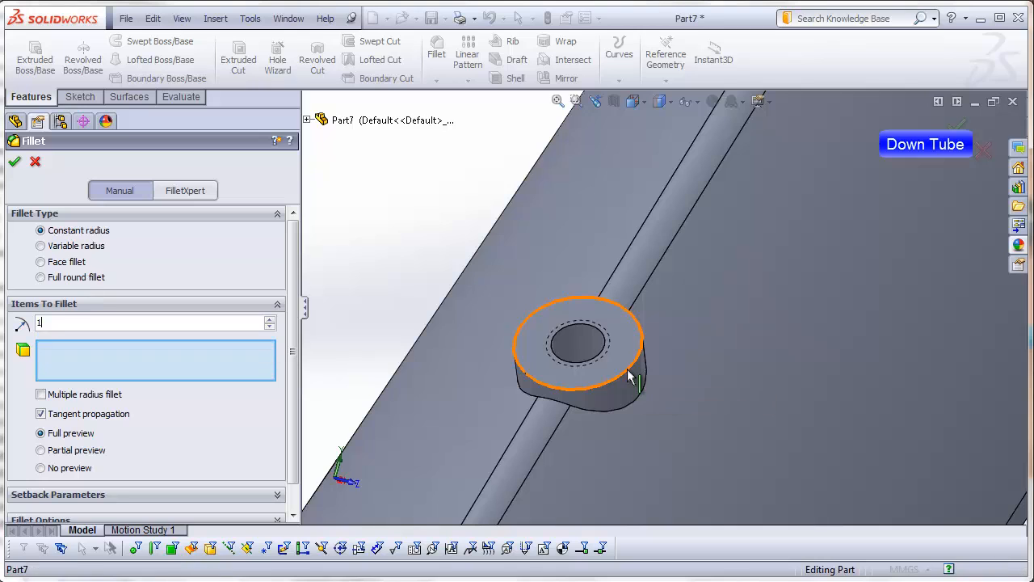
scroll(779, 238, up, 2)
scroll(780, 238, up, 5)
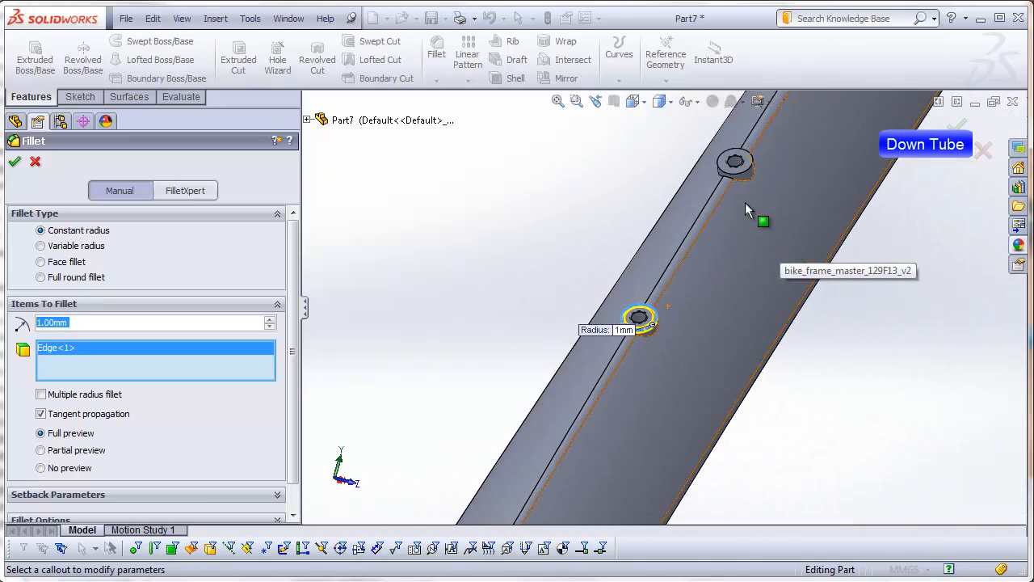
scroll(745, 202, down, 3)
click(730, 185)
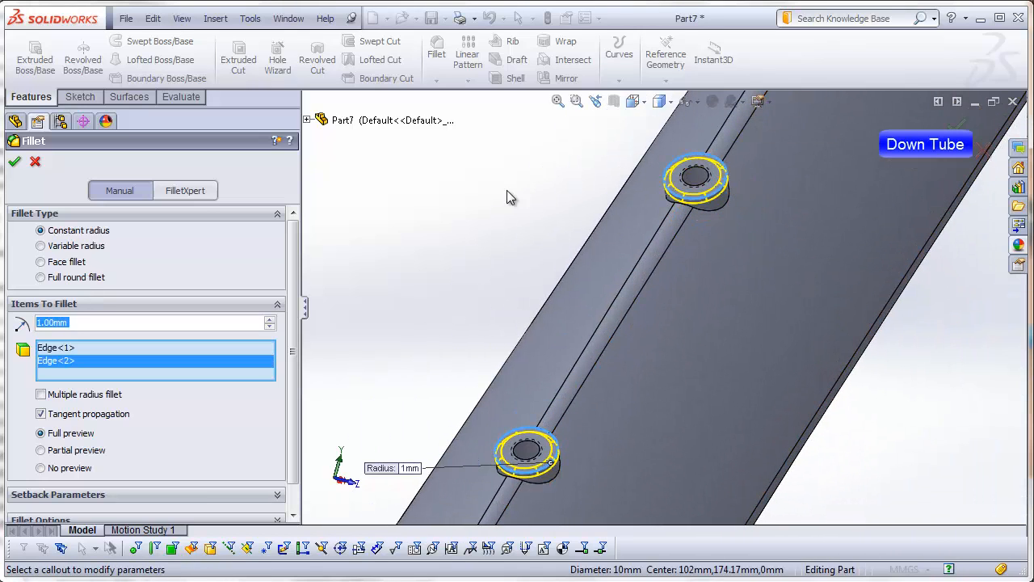
click(15, 161)
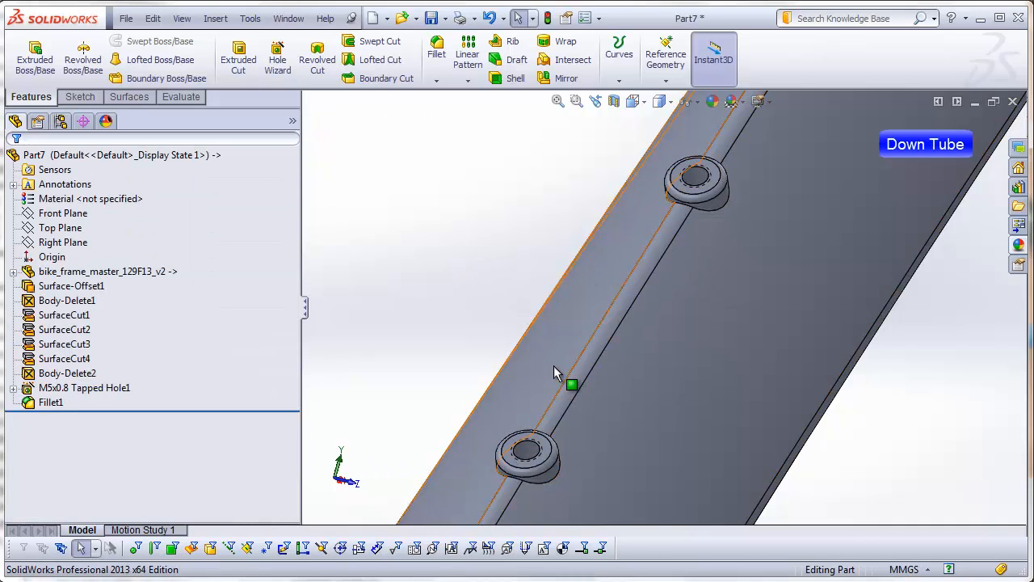
Step: Save the finished part as down-tube in the DSID129-FA13_bike-frame_example_video folder
key(f)
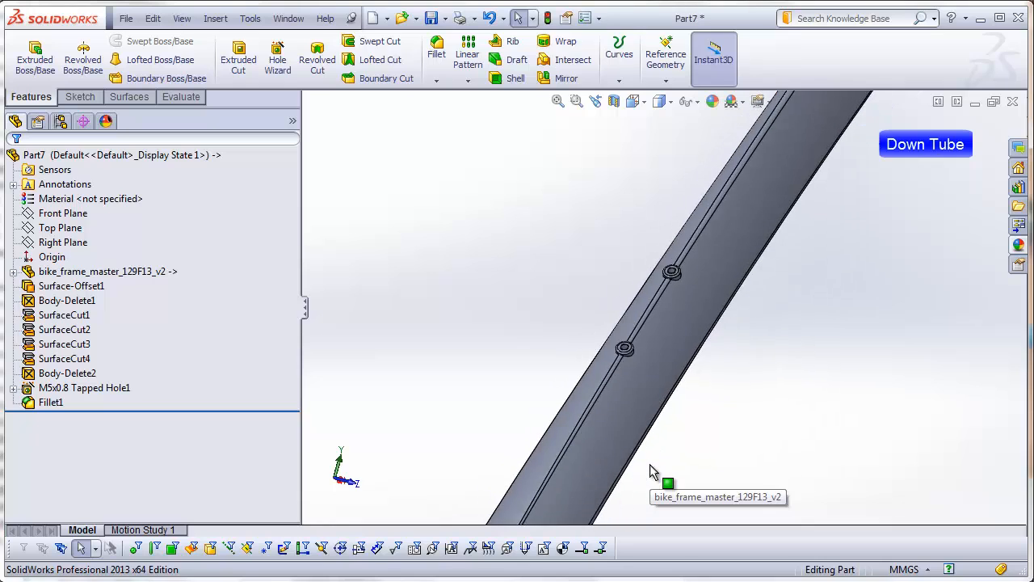
click(125, 17)
click(163, 118)
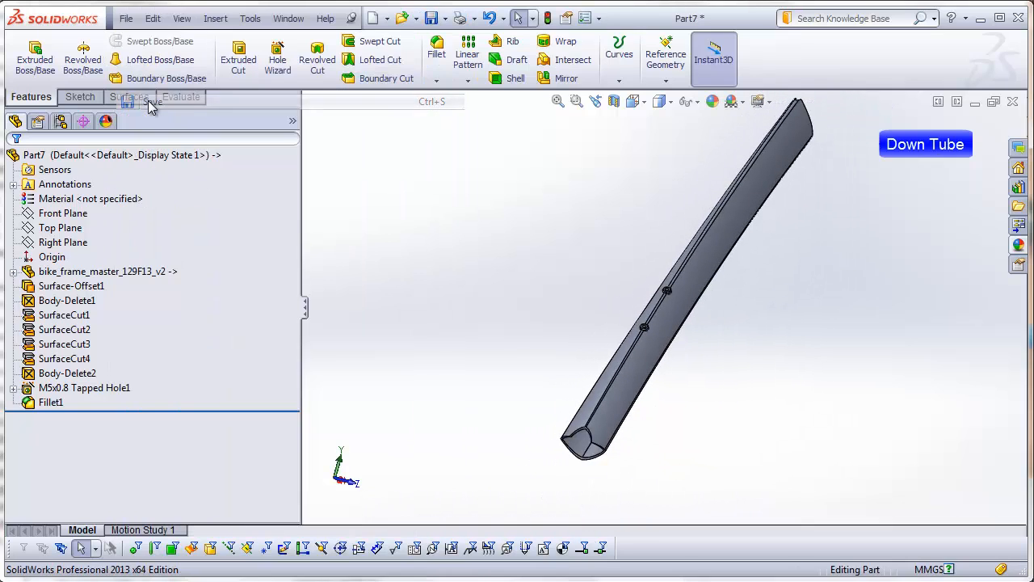
text(down-tube)
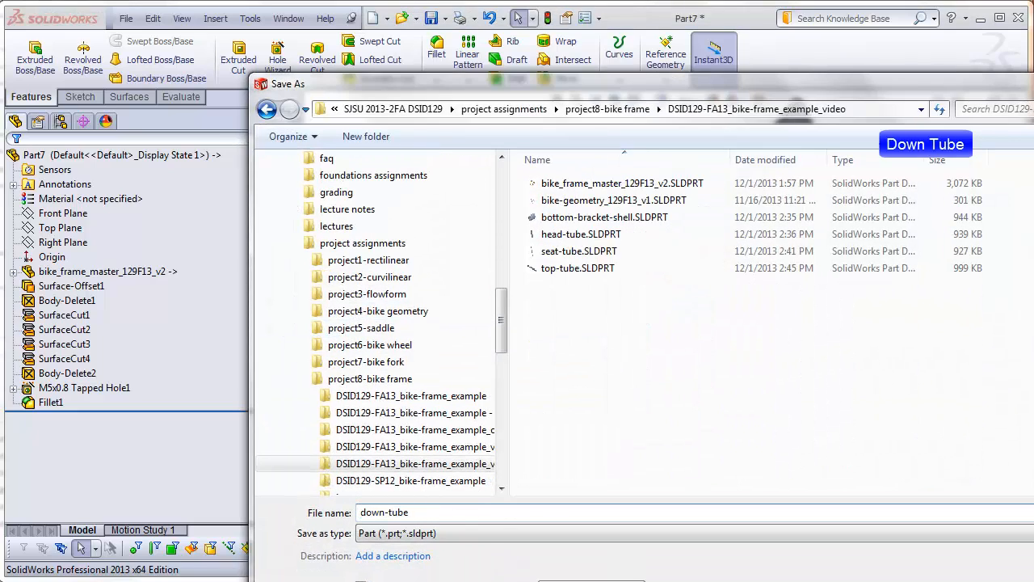
key(Return)
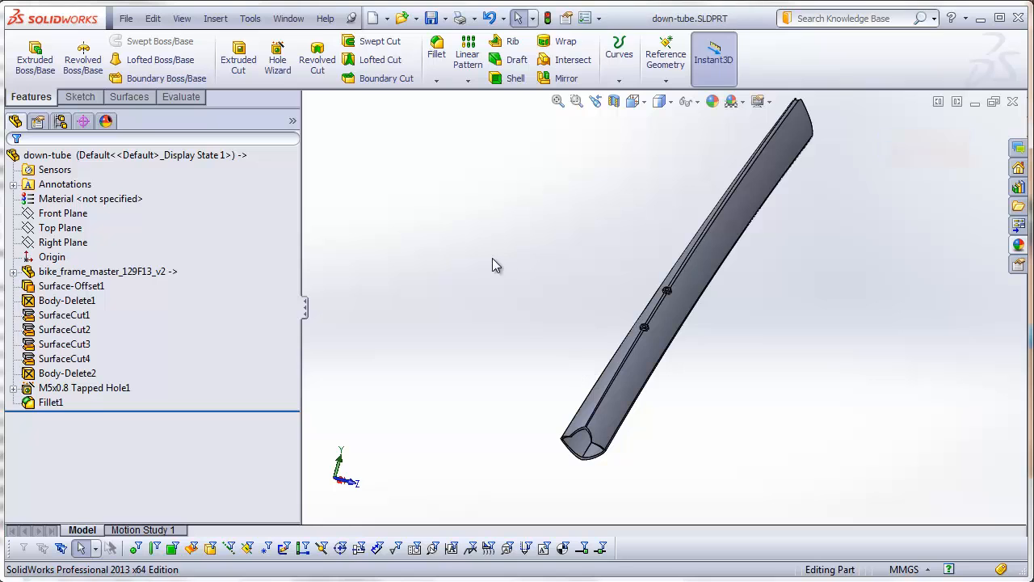
Step: Create a new part and insert bike_frame_master_129F13_v2.SLDPRT at the origin, transferring only its solid bodies
click(126, 18)
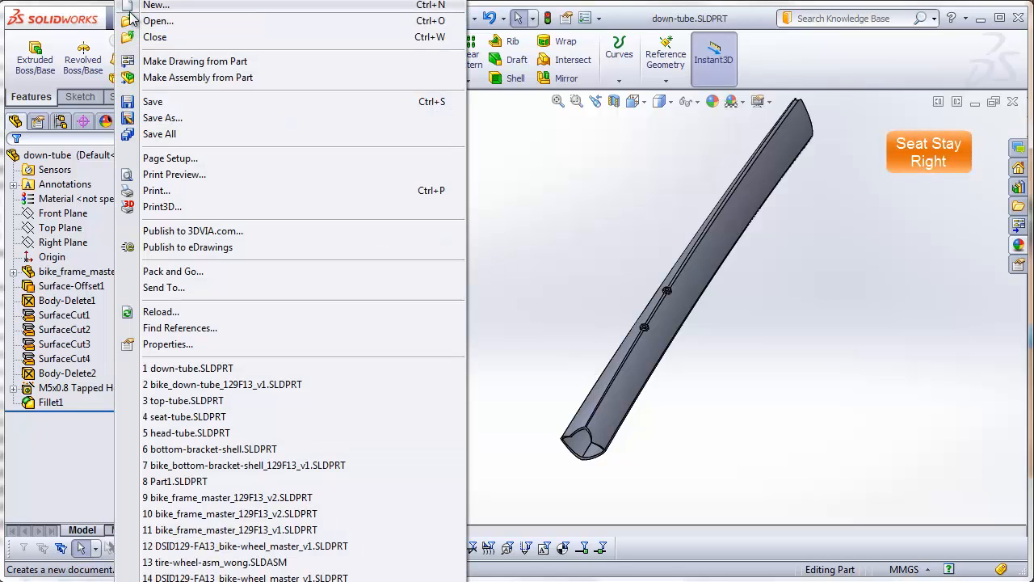
click(132, 5)
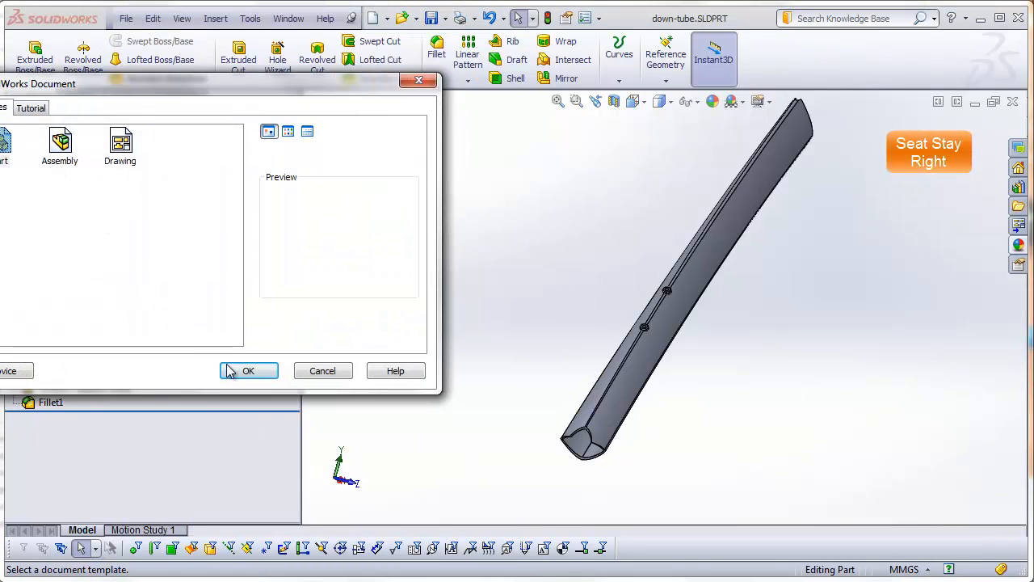
click(234, 370)
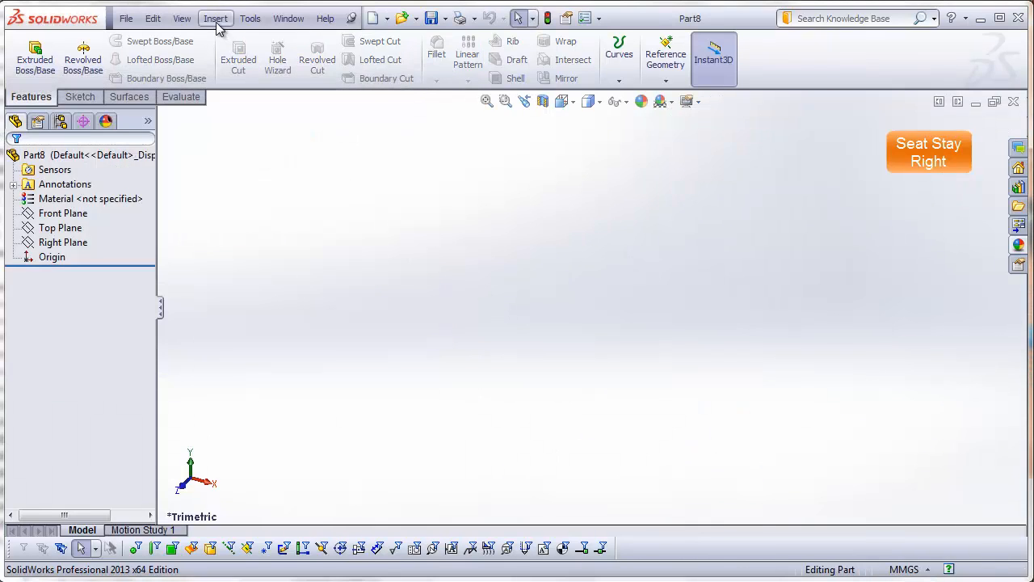
click(215, 18)
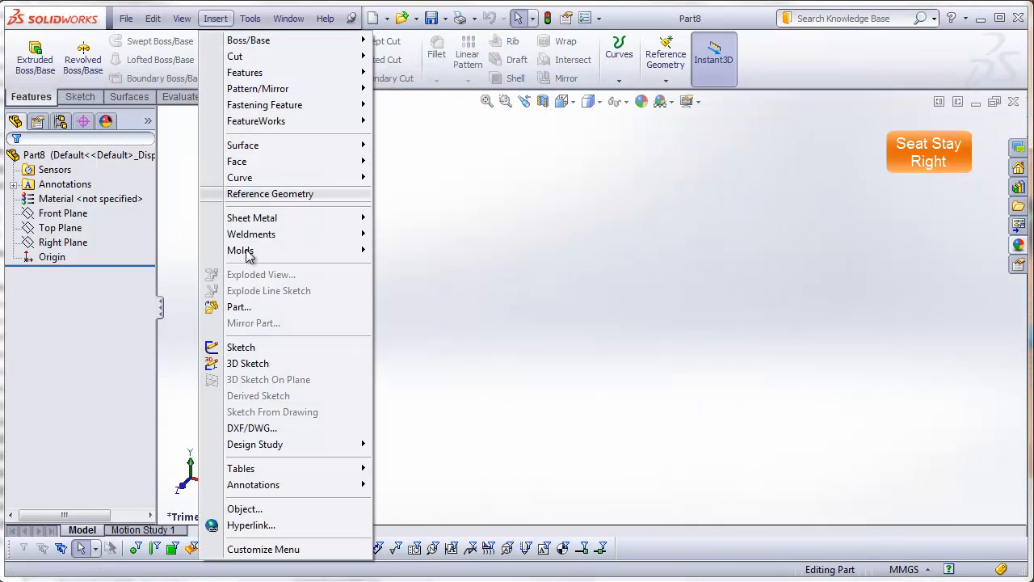
click(247, 308)
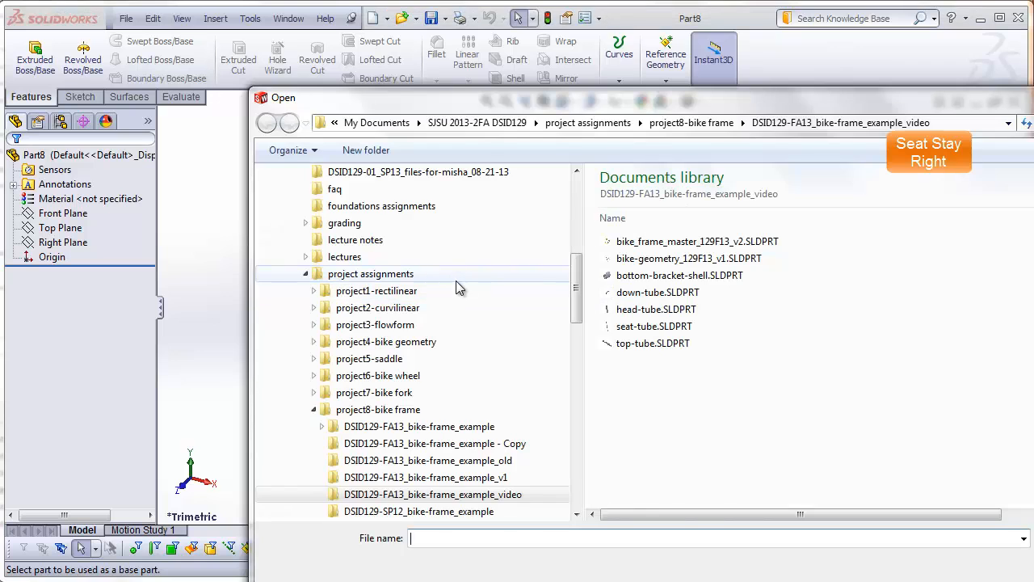
click(695, 240)
key(Return)
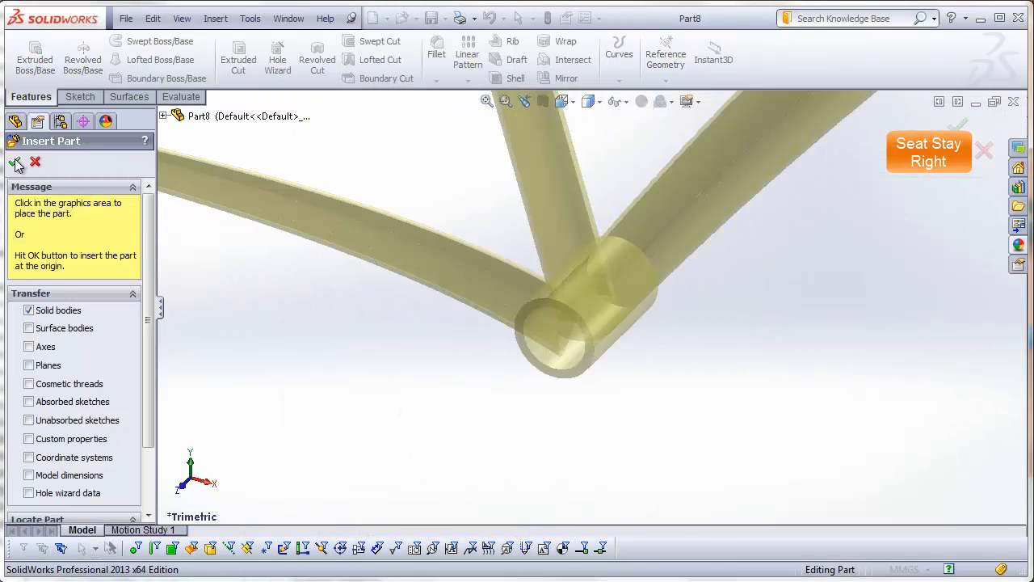
click(15, 160)
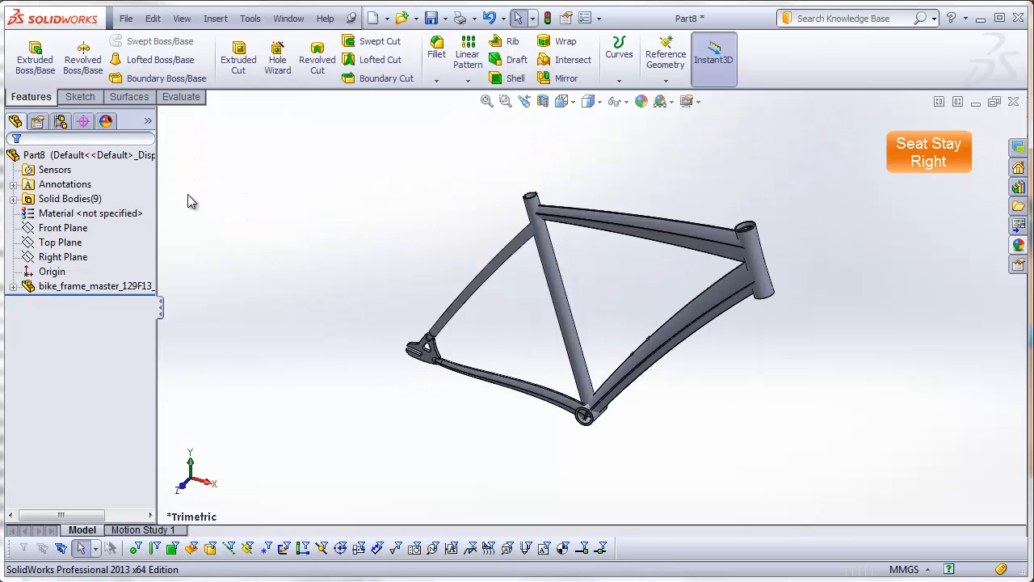
Step: Identify the STEP 48 seat stay among the solid bodies and examine where it meets the dropout stub and the seat tube
click(13, 198)
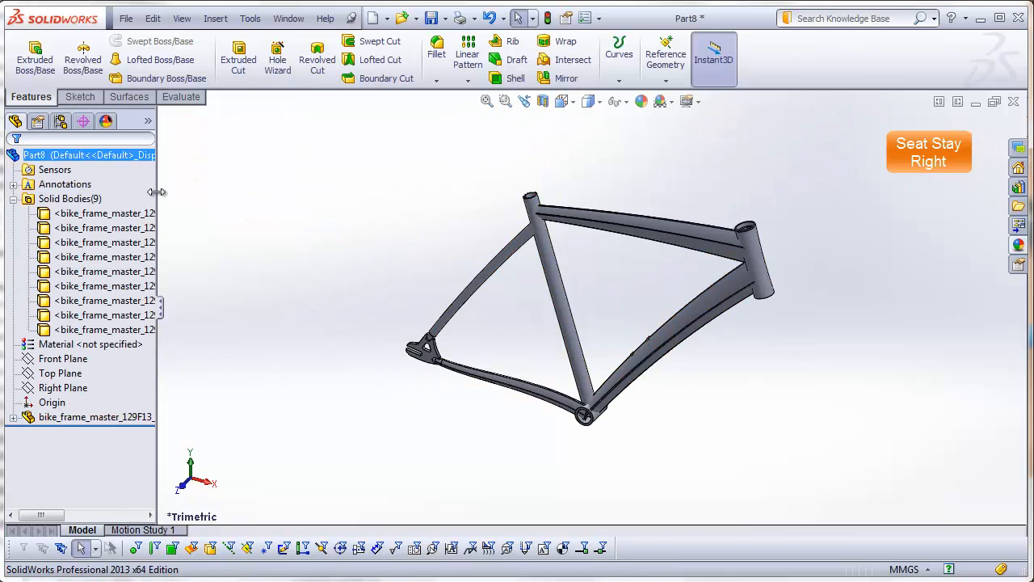
drag(156, 191, 284, 194)
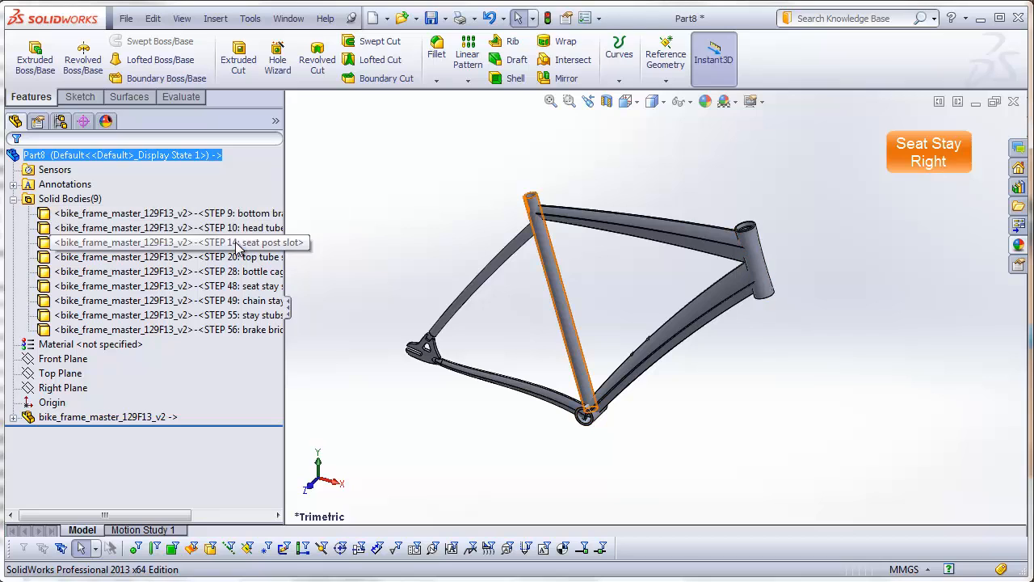
click(239, 285)
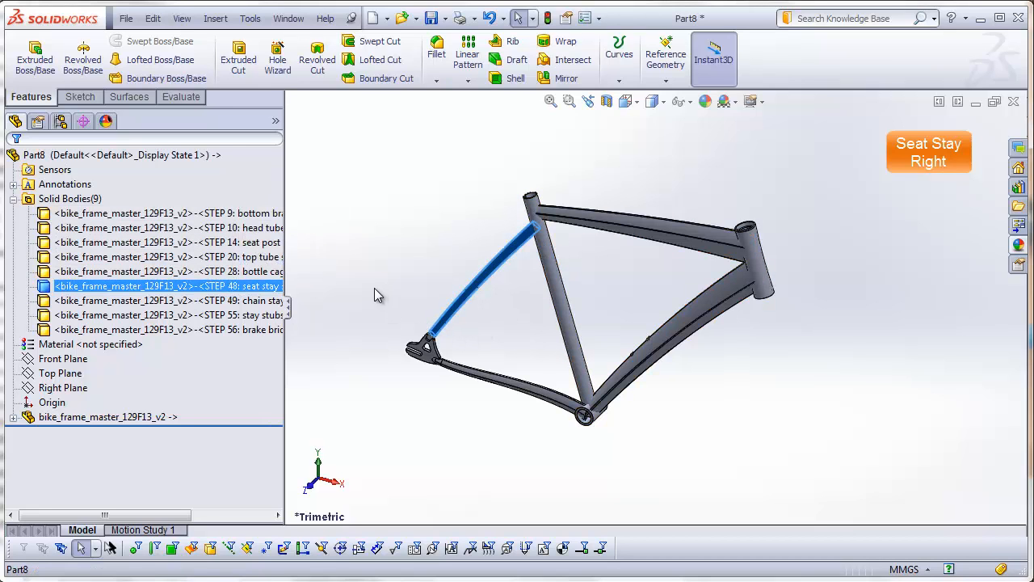
scroll(554, 263, down, 3)
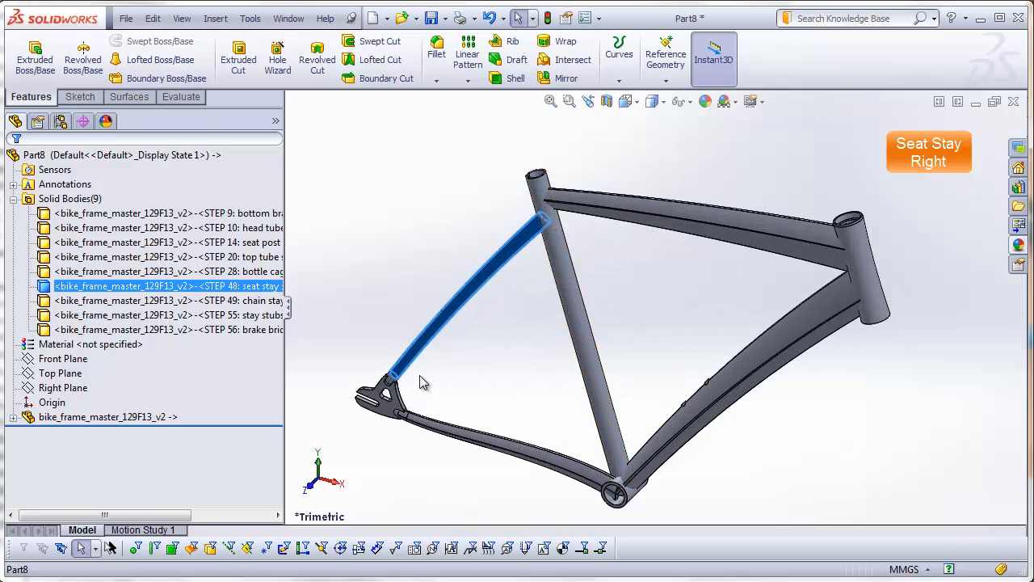
scroll(419, 375, down, 3)
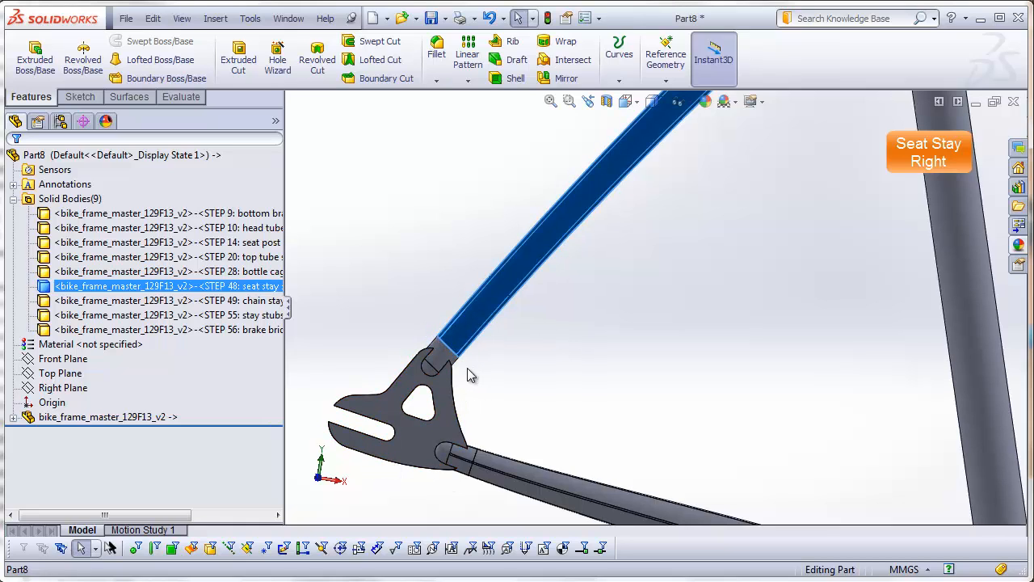
scroll(785, 195, up, 6)
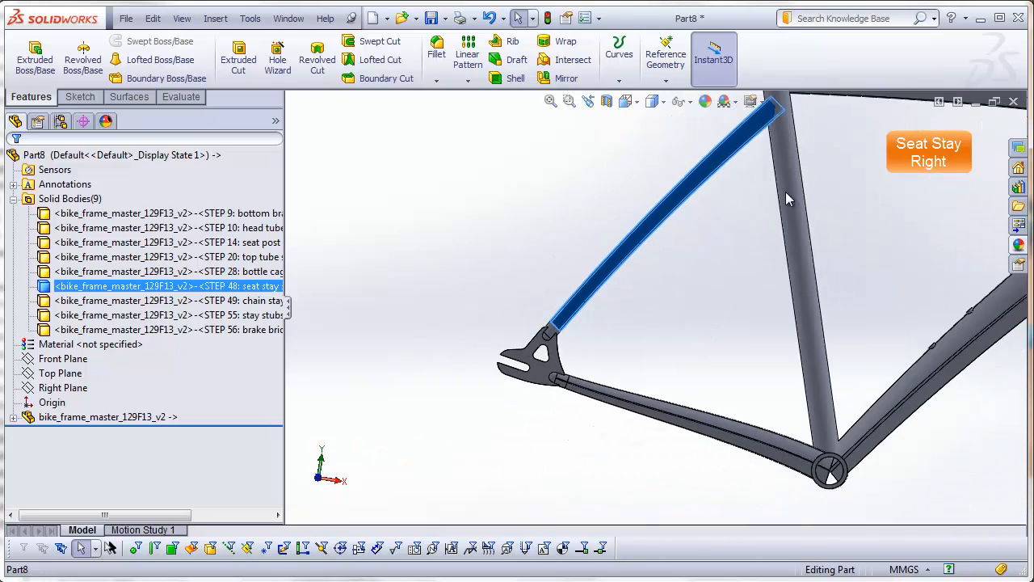
Step: Create a 0 mm offset surface from the seat tube's outer cylindrical face
mouse_move(786, 192)
middle_down()
mouse_move(770, 190)
mouse_move(782, 211)
middle_up()
click(814, 194)
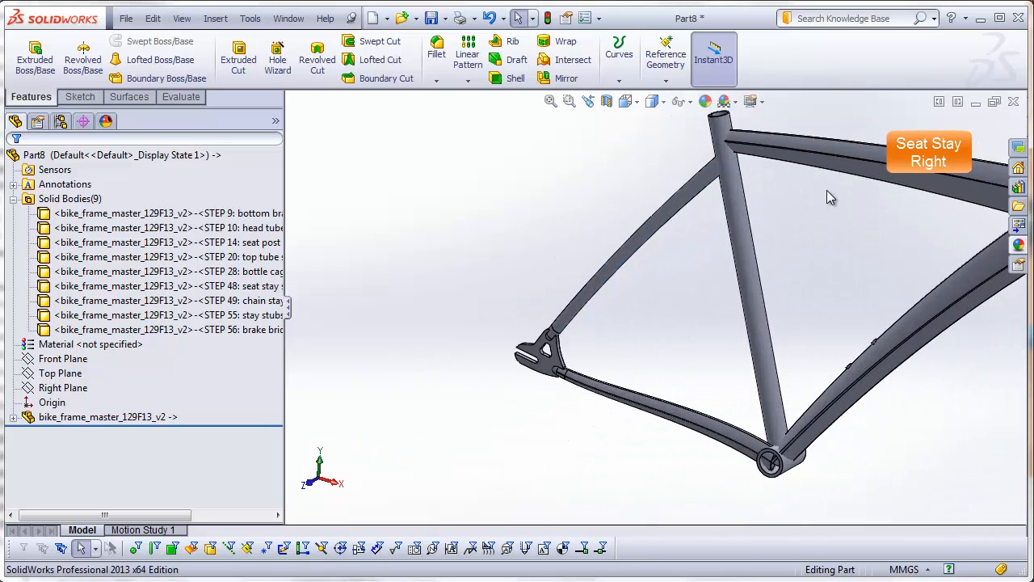
scroll(827, 192, down, 3)
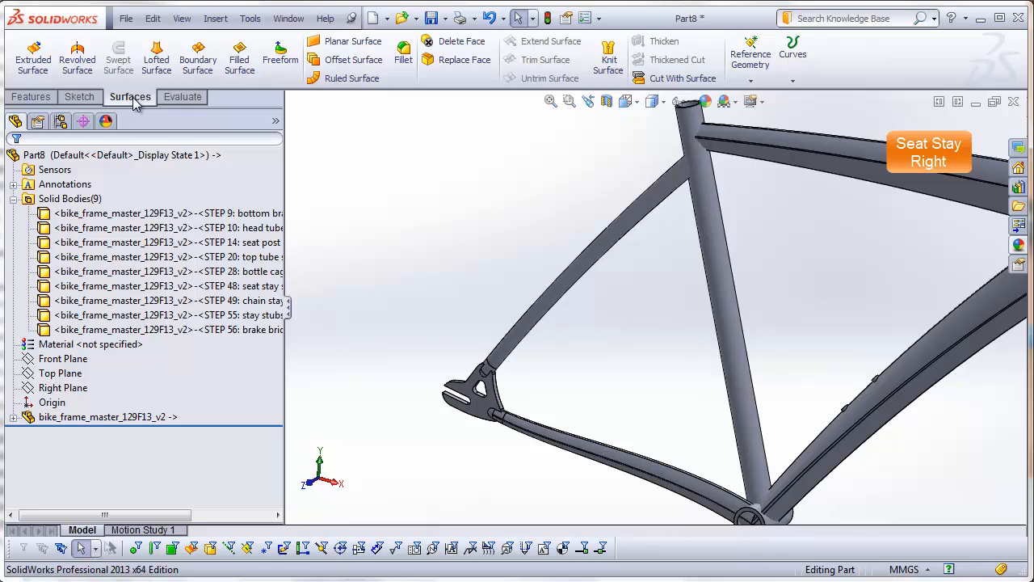
click(347, 59)
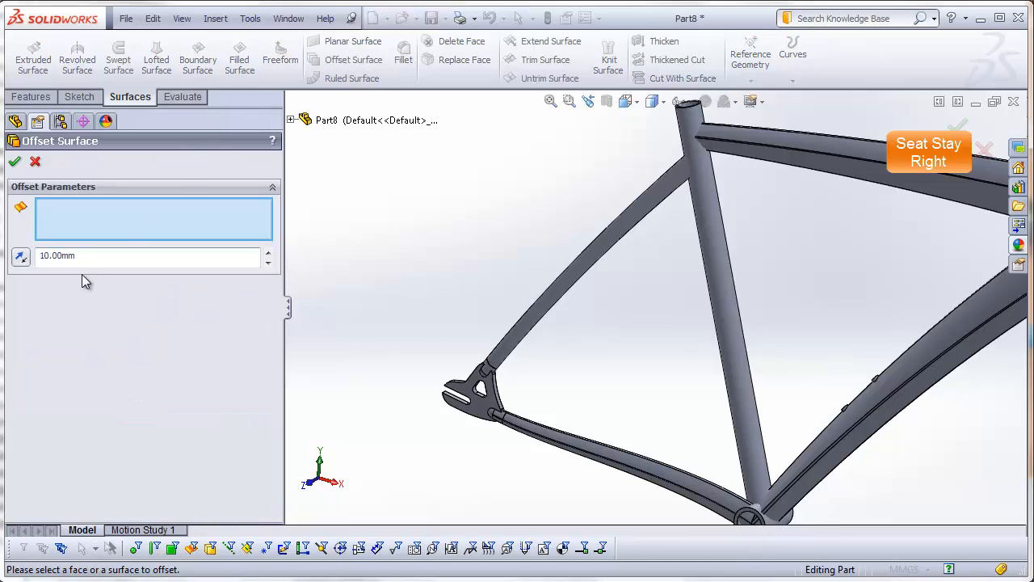
text(0)
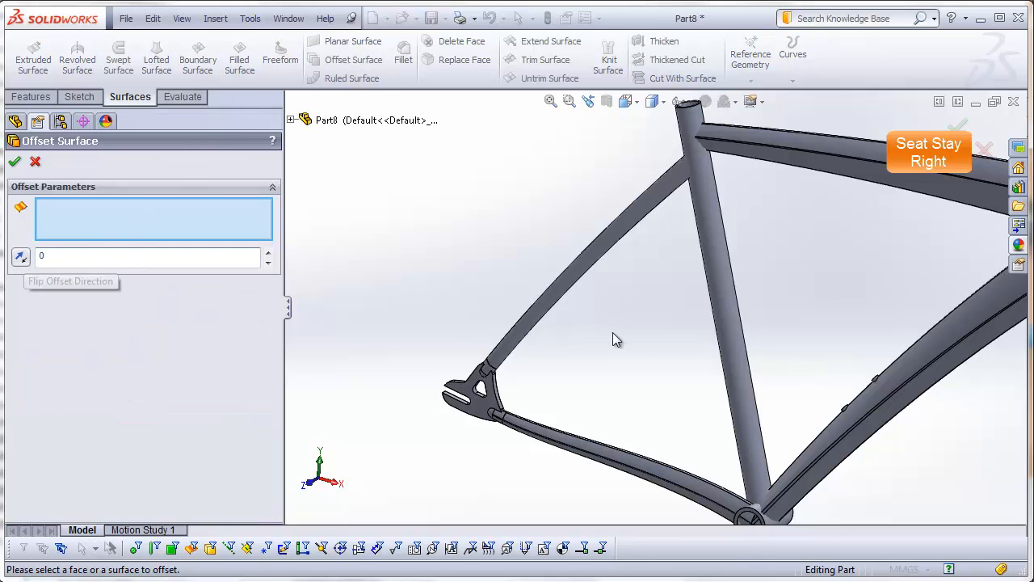
click(703, 226)
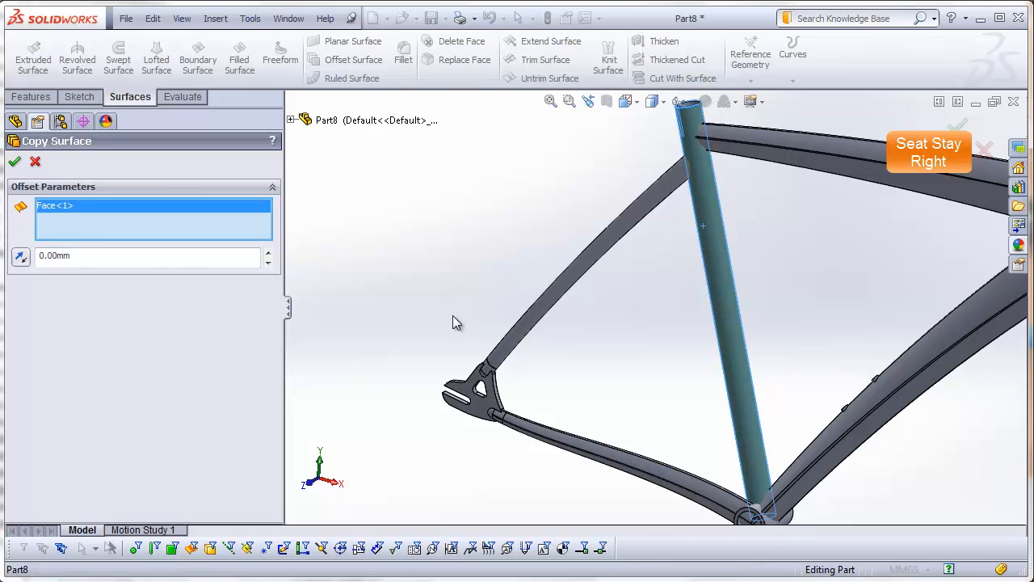
click(14, 162)
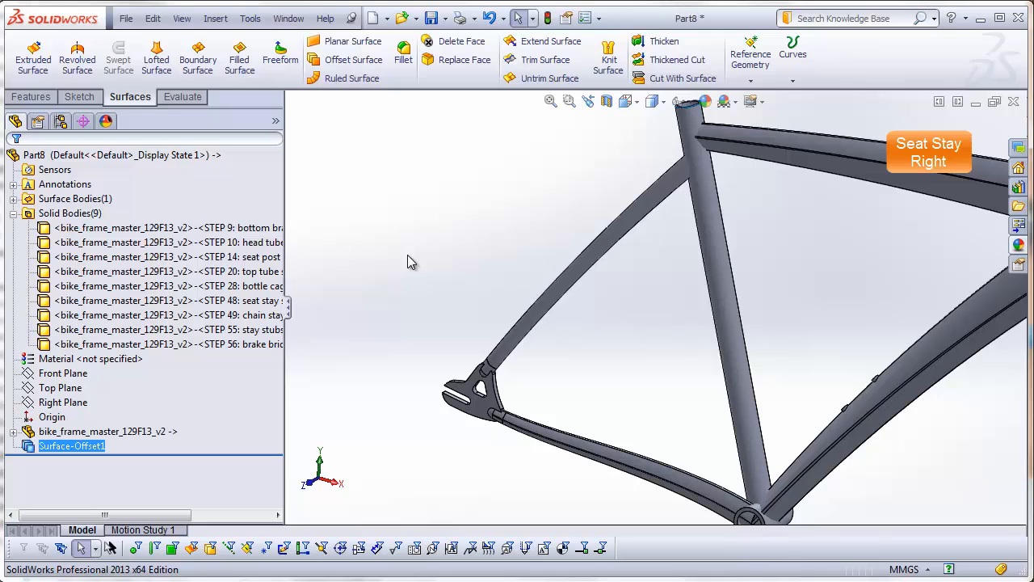
click(528, 245)
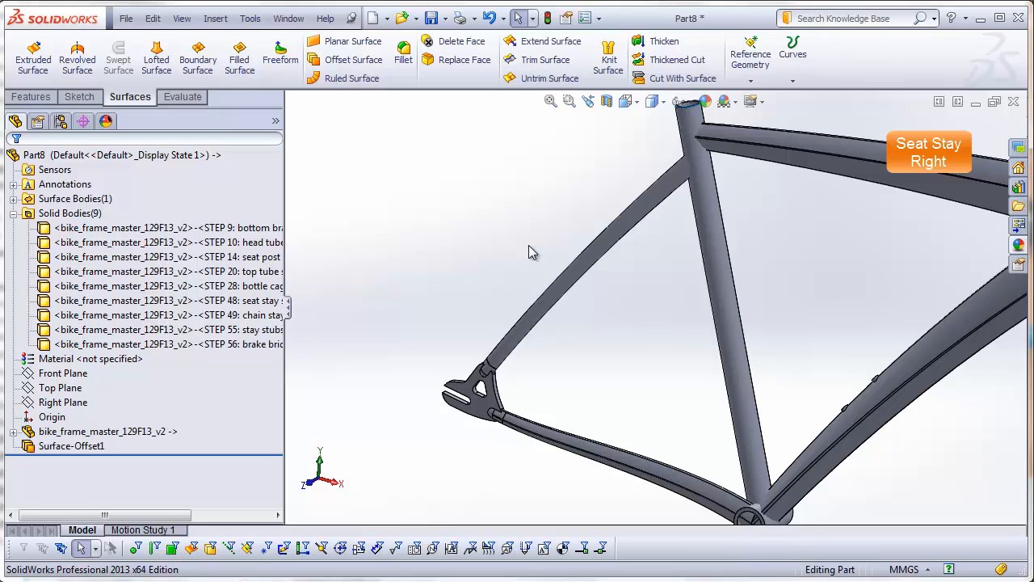
Step: Delete all solid bodies except the STEP 48 seat stay shell
click(230, 233)
shift+click(234, 345)
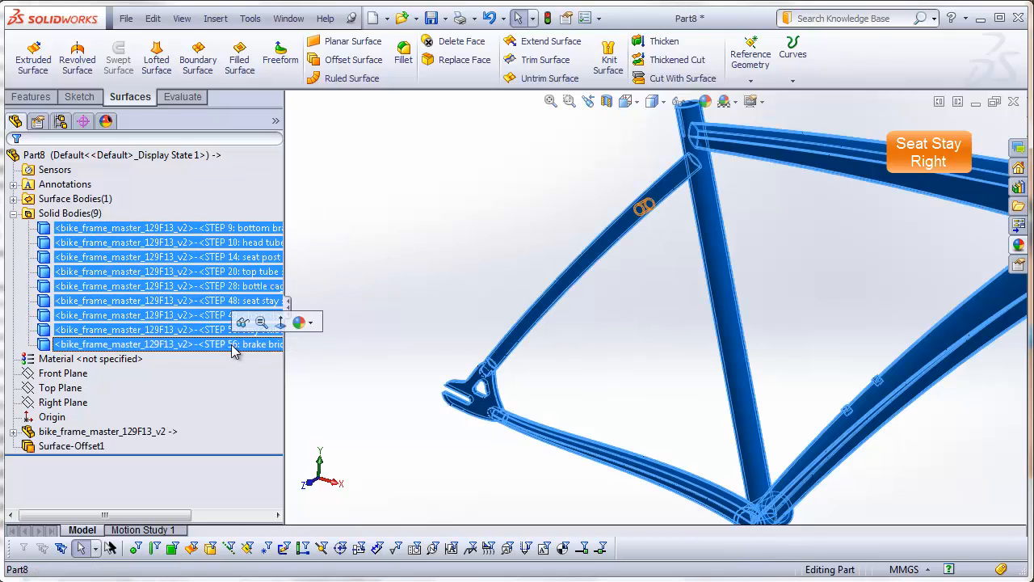
right_click(234, 344)
click(271, 402)
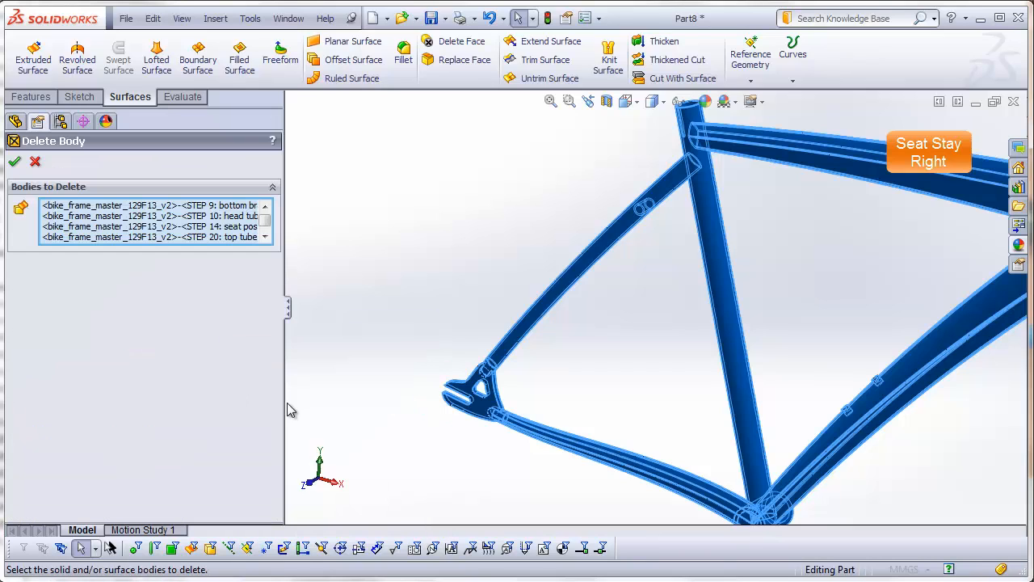
click(579, 280)
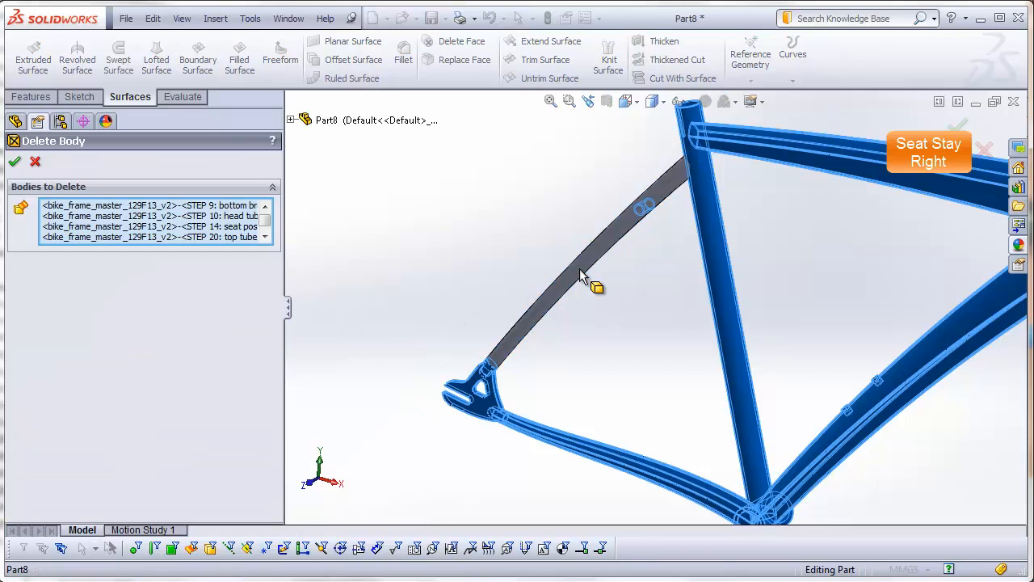
click(15, 160)
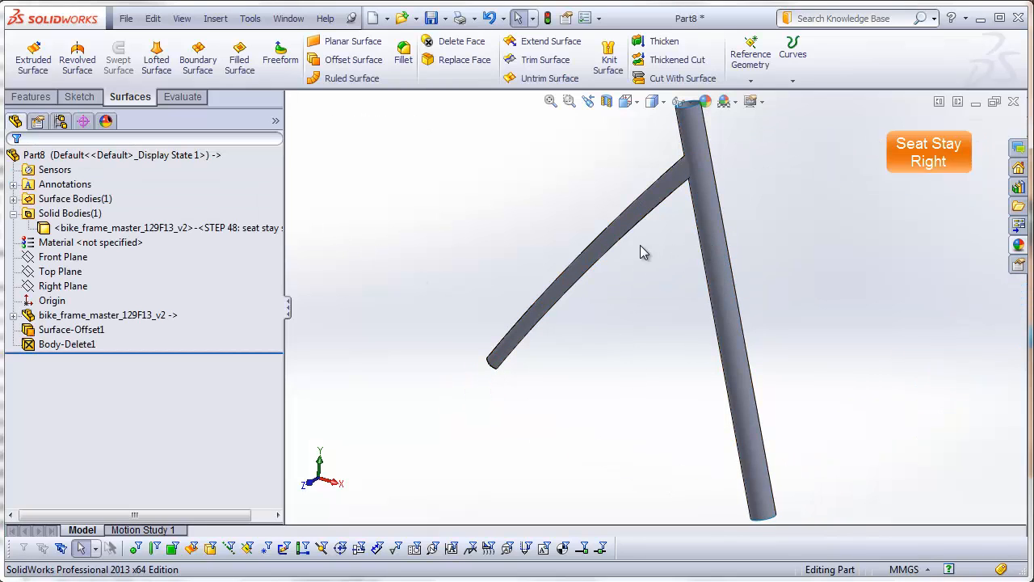
Step: Cut the seat stay with the seat tube offset surface, removing the material on the tube side
click(218, 19)
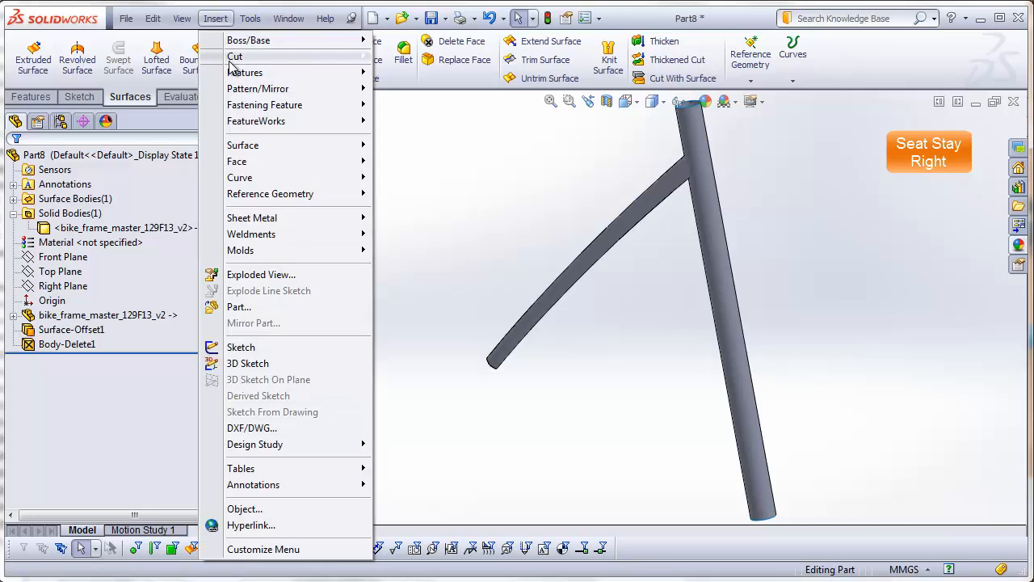
mouse_move(233, 63)
click(396, 155)
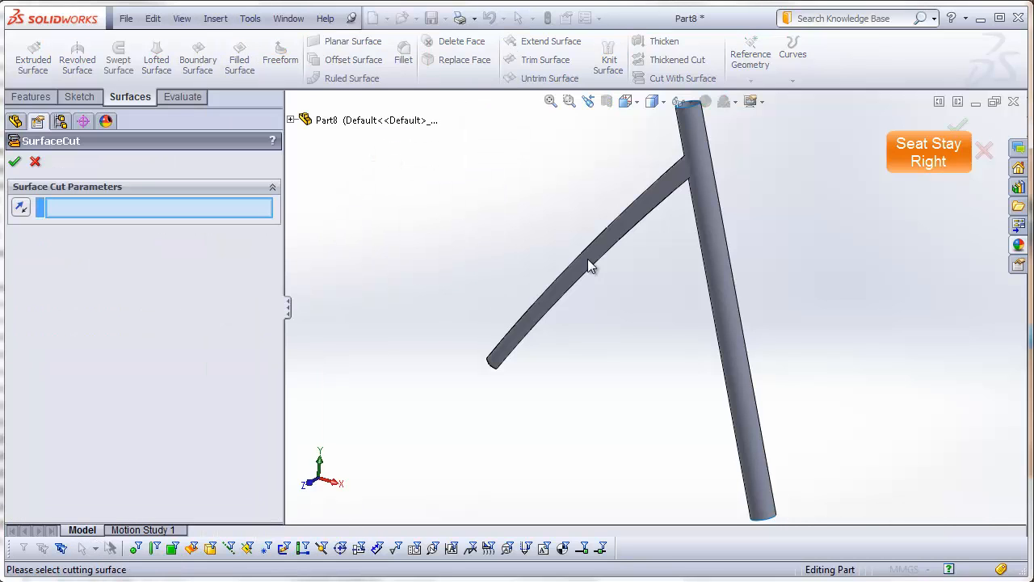
click(705, 219)
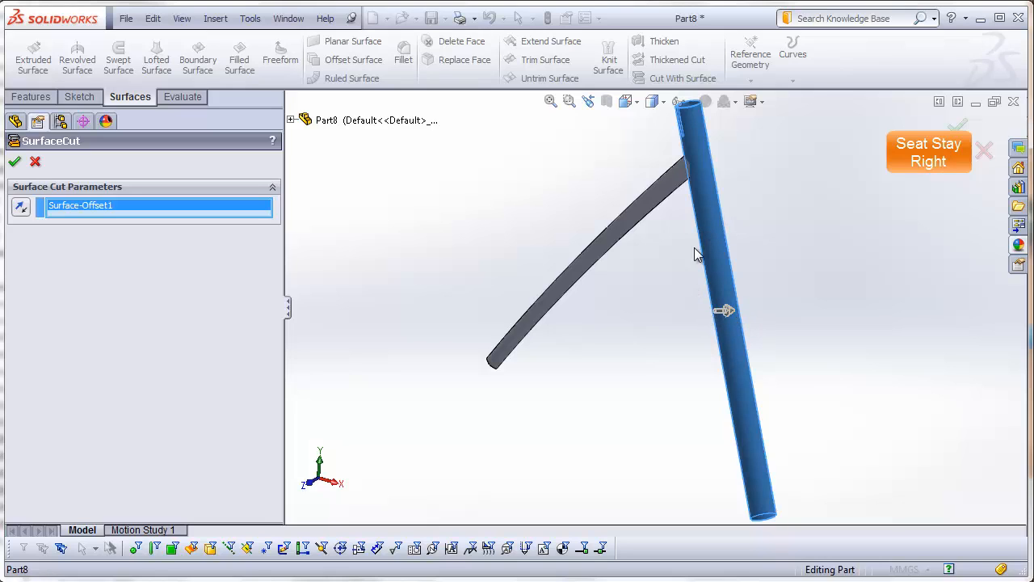
mouse_move(695, 249)
middle_down()
mouse_move(714, 404)
mouse_move(706, 258)
middle_up()
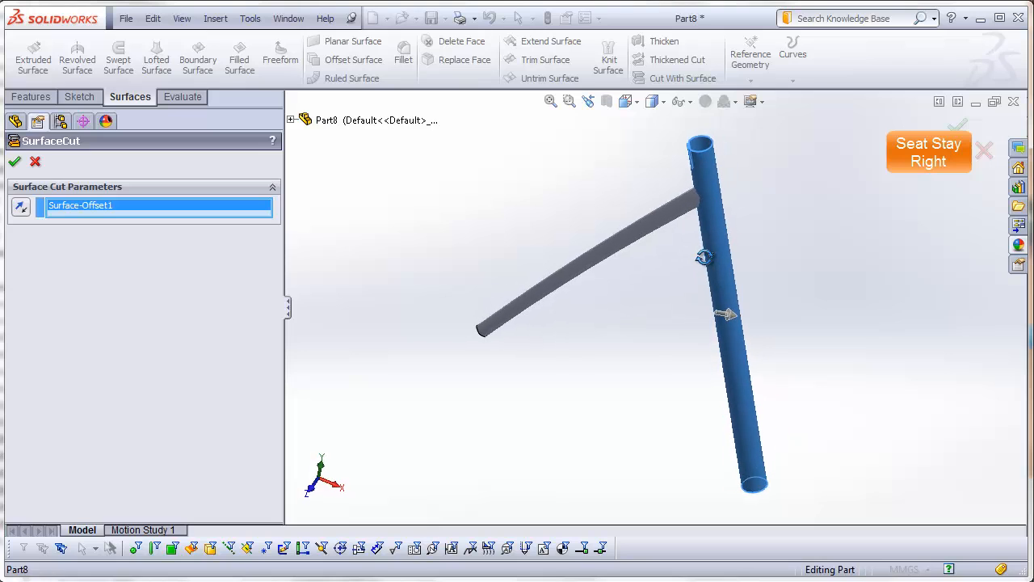
click(16, 163)
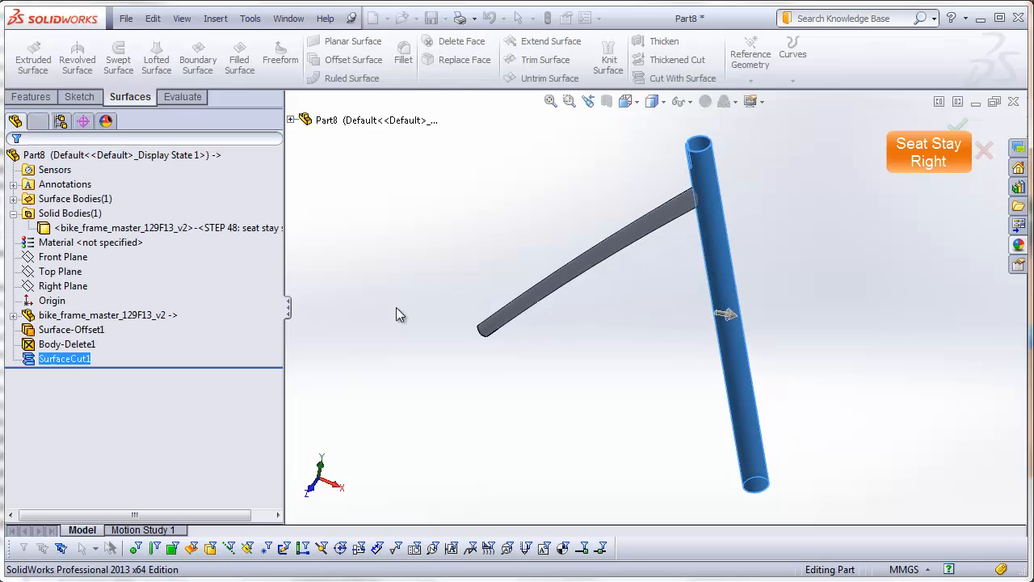
Step: Delete the seat tube offset surface body
click(13, 198)
right_click(73, 213)
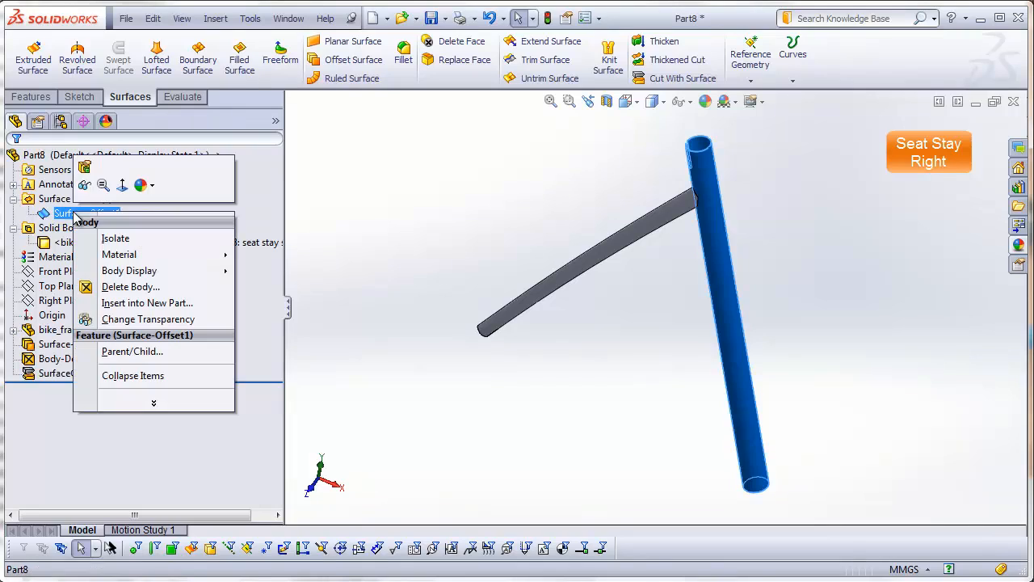
click(129, 291)
click(16, 161)
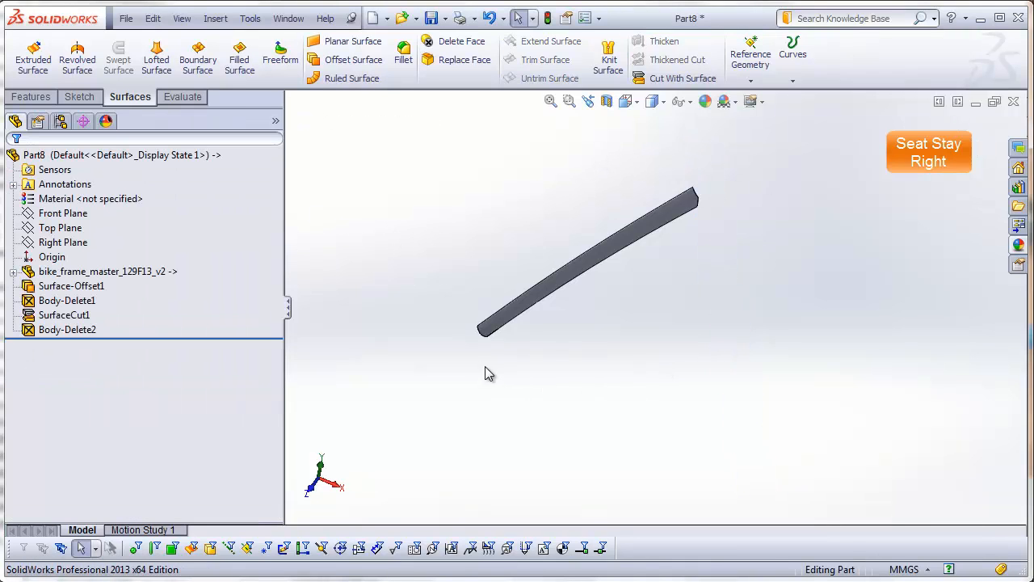
Step: Save the part as seat-stay-right in the DSID129-FA13_bike-frame_example_video folder
middle_drag(557, 327, 535, 280)
click(126, 18)
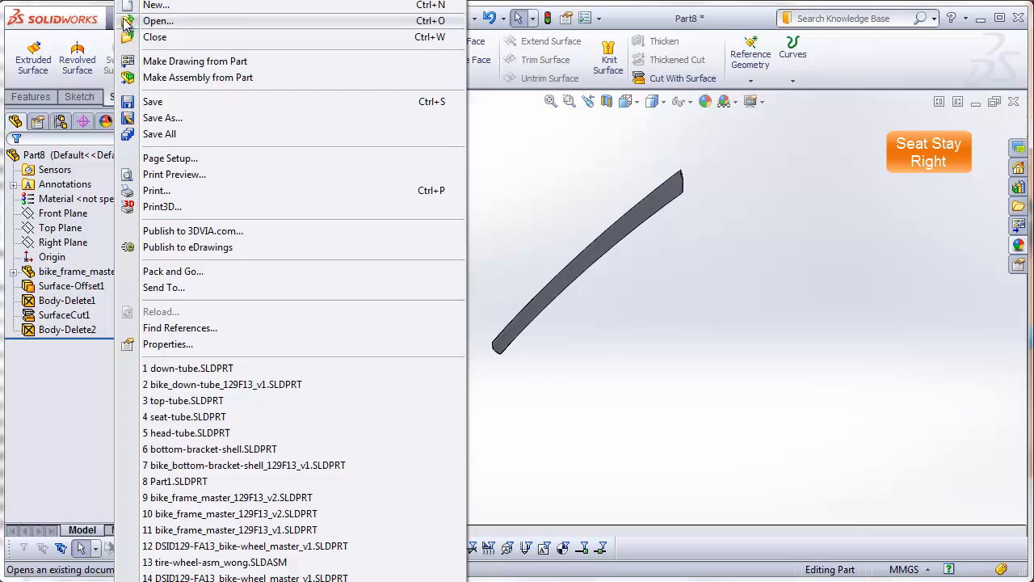
click(157, 103)
text(s)
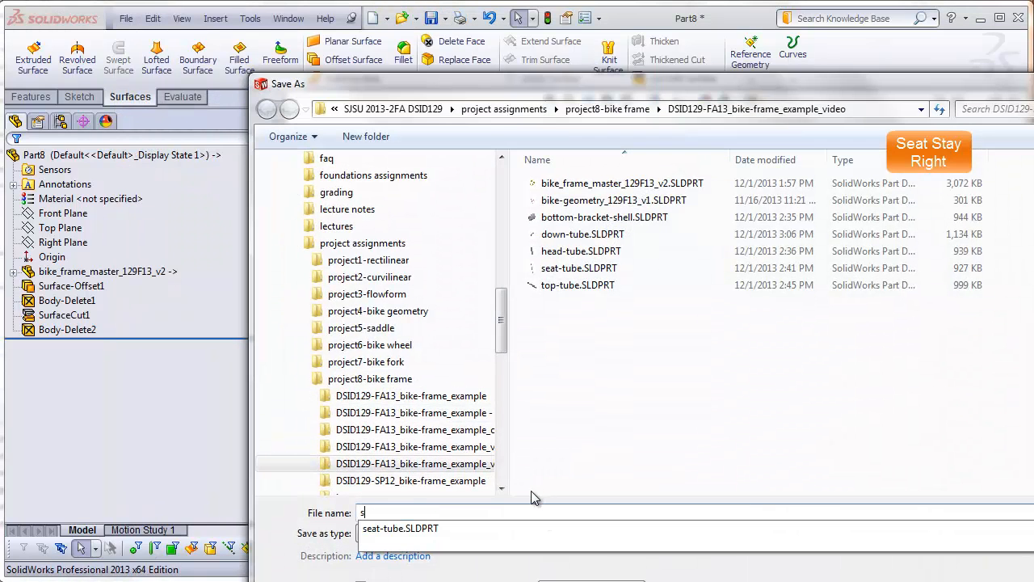
text(eat-stga)
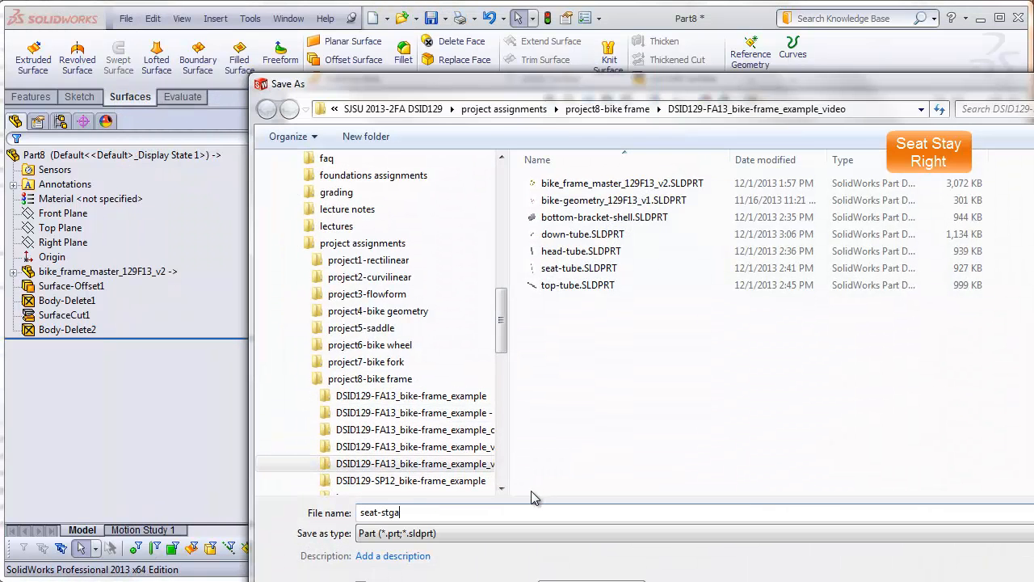
key(BackSpace)
text(ay-right)
key(Return)
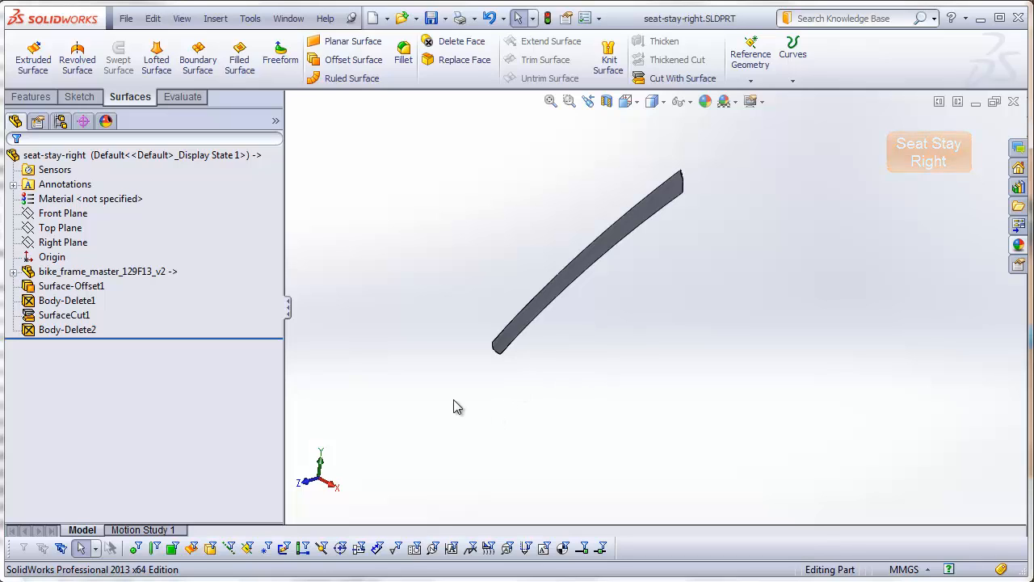
Step: Create a new part and insert bike_frame_master_129F13_v2.SLDPRT, transferring only its solid bodies
click(127, 19)
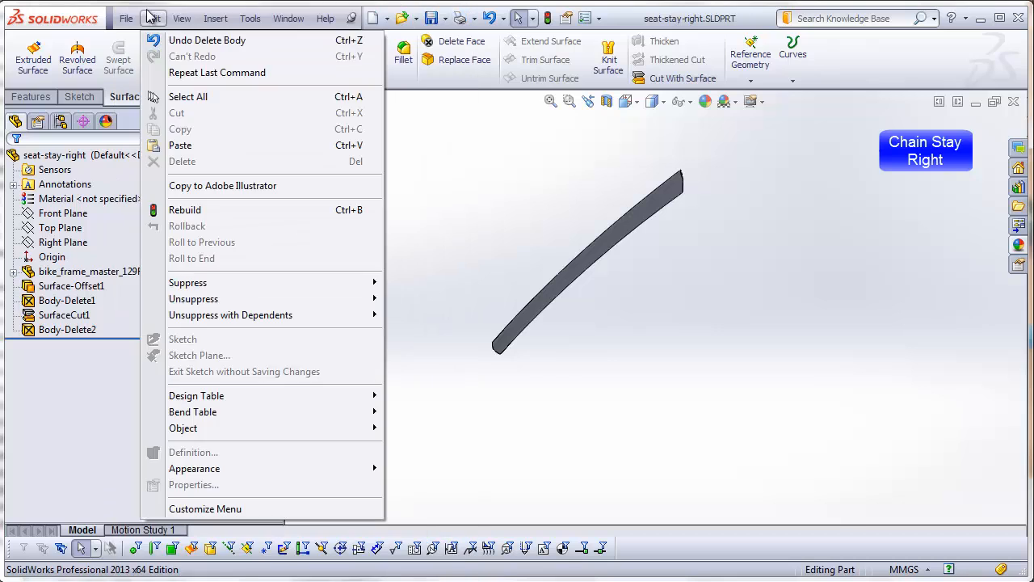
click(151, 7)
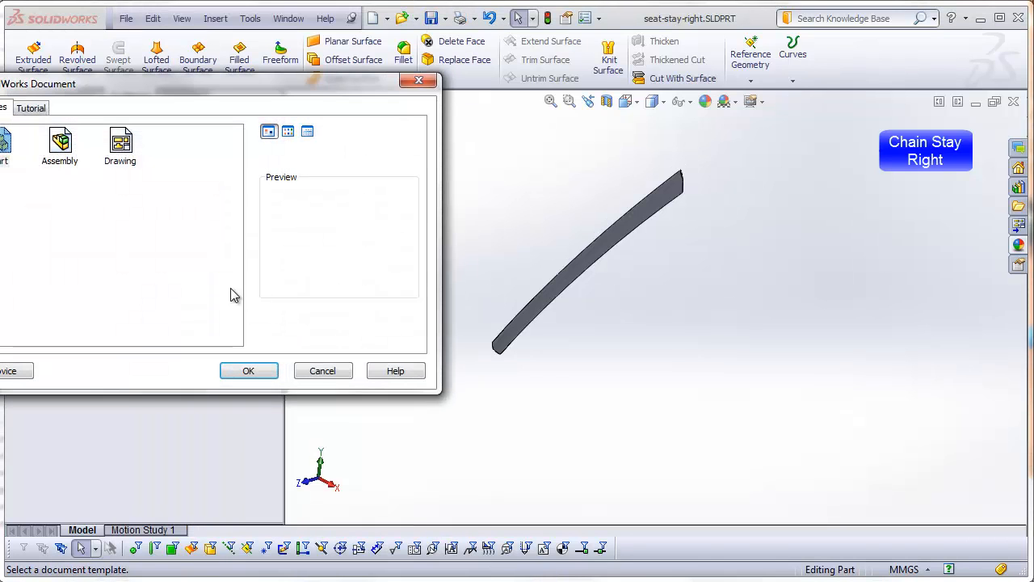
click(223, 370)
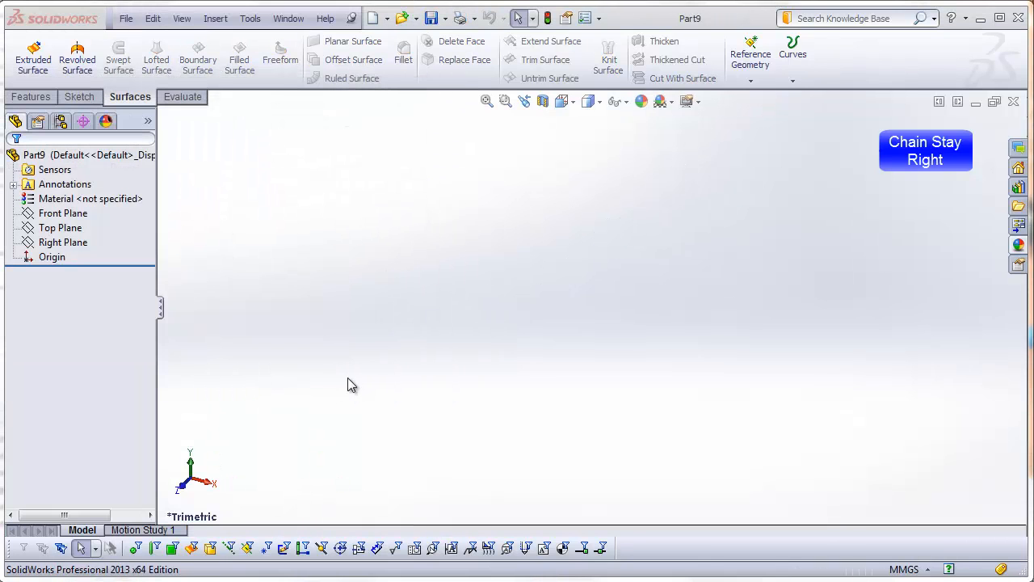
click(213, 19)
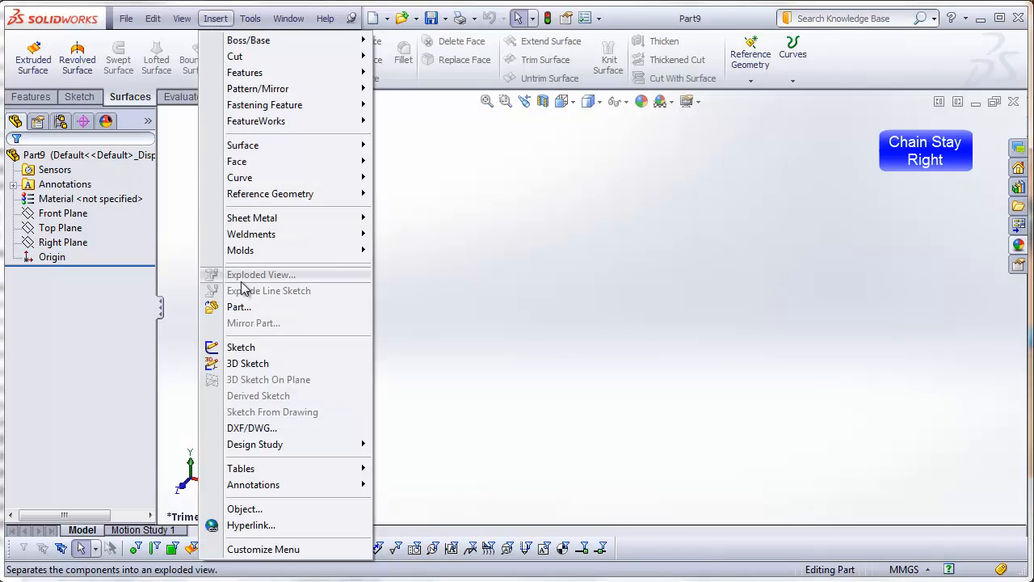
click(241, 307)
click(649, 244)
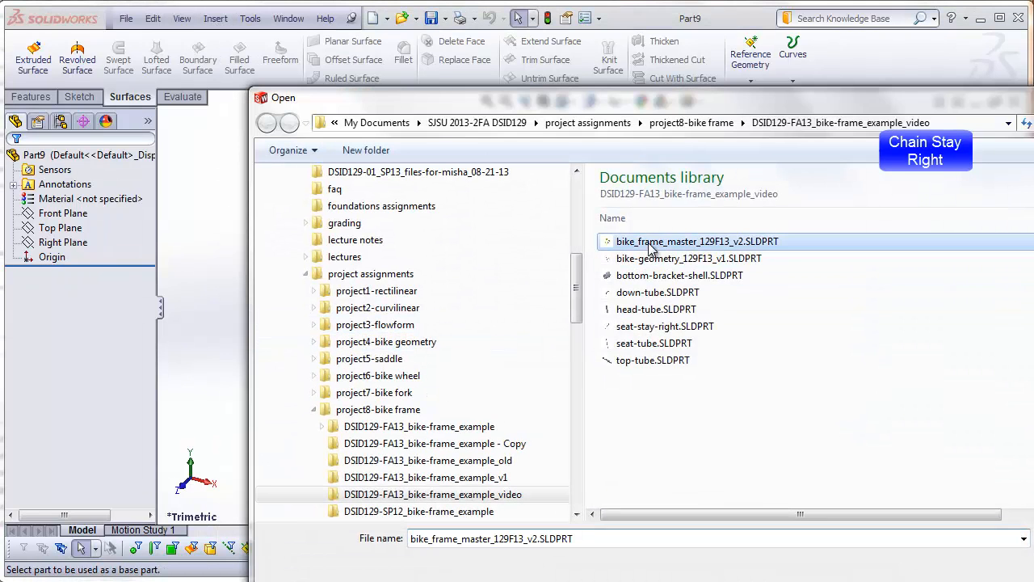
click(894, 577)
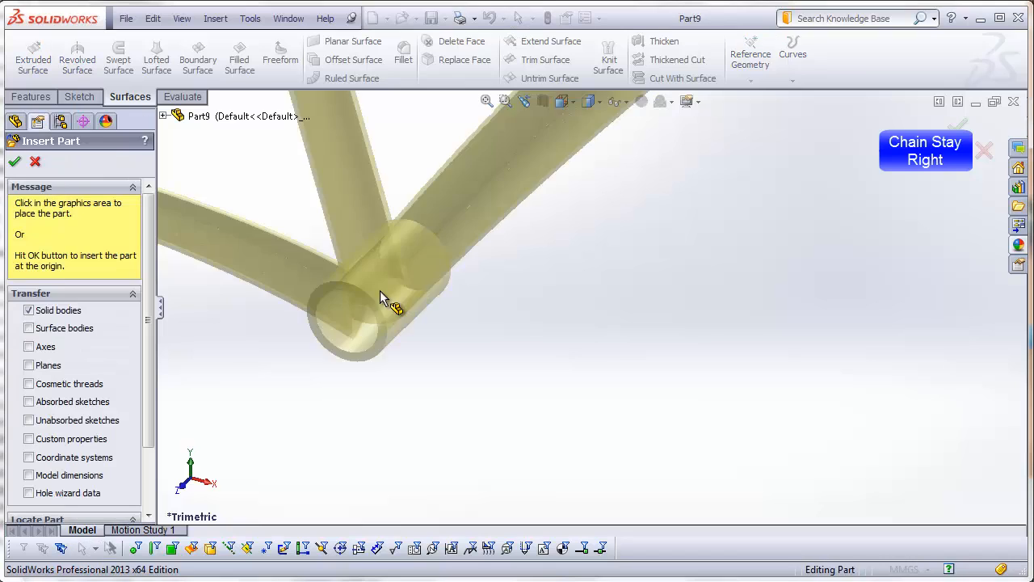
click(214, 237)
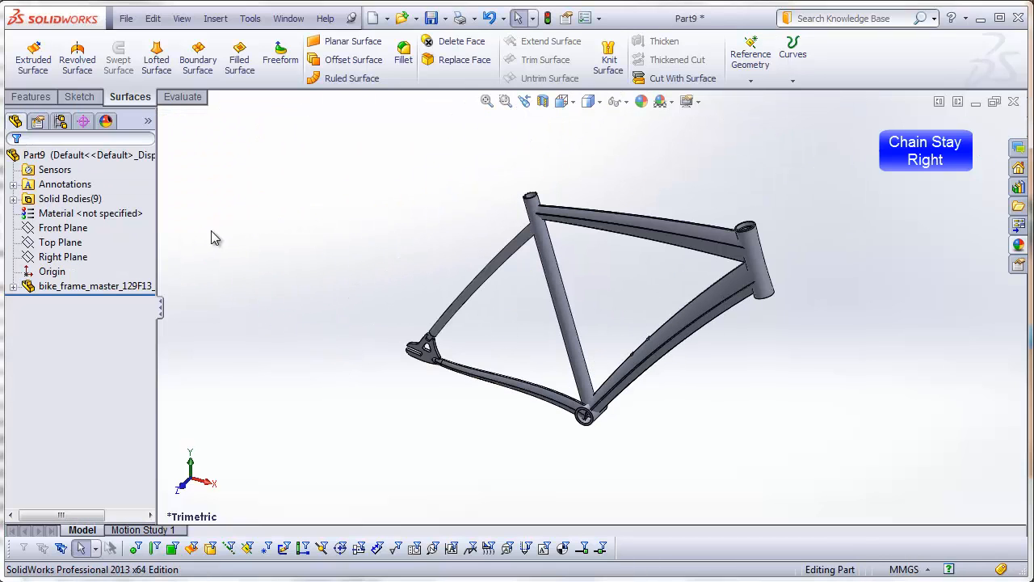
Step: Identify the STEP 49 chain stay shell among the solid bodies and examine where it meets the dropout stub and bottom bracket shell
click(13, 199)
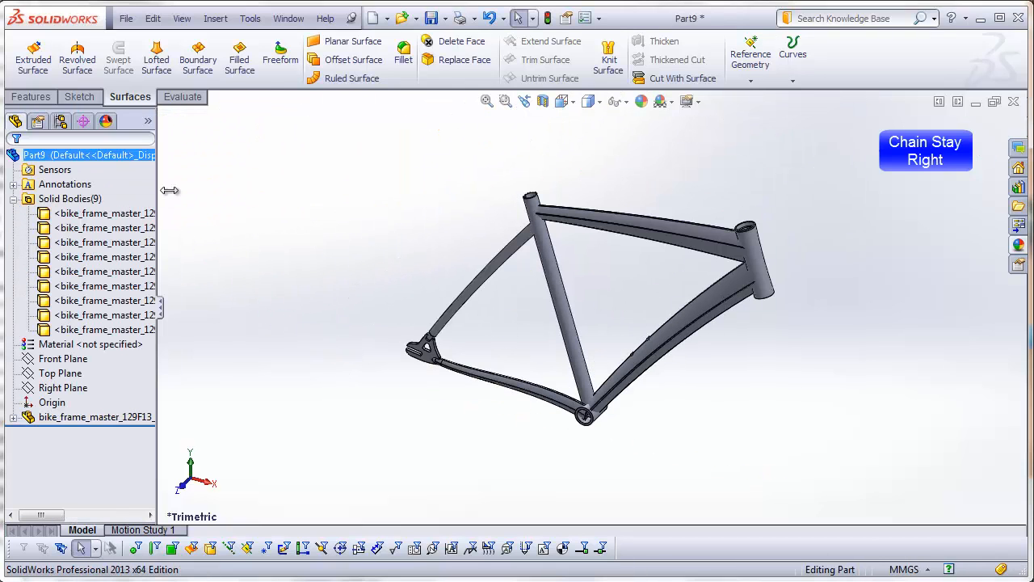
drag(169, 190, 320, 198)
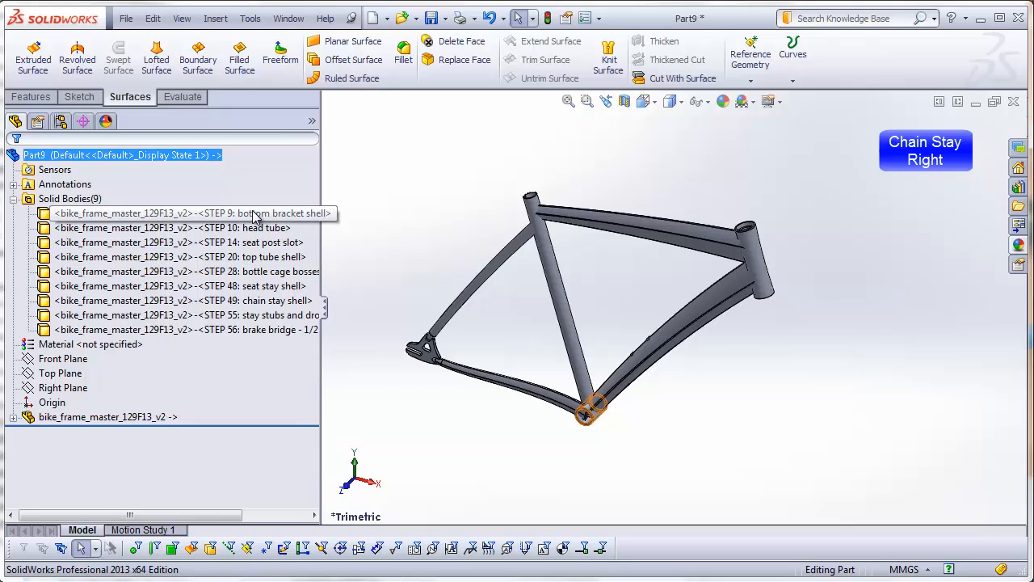
click(263, 301)
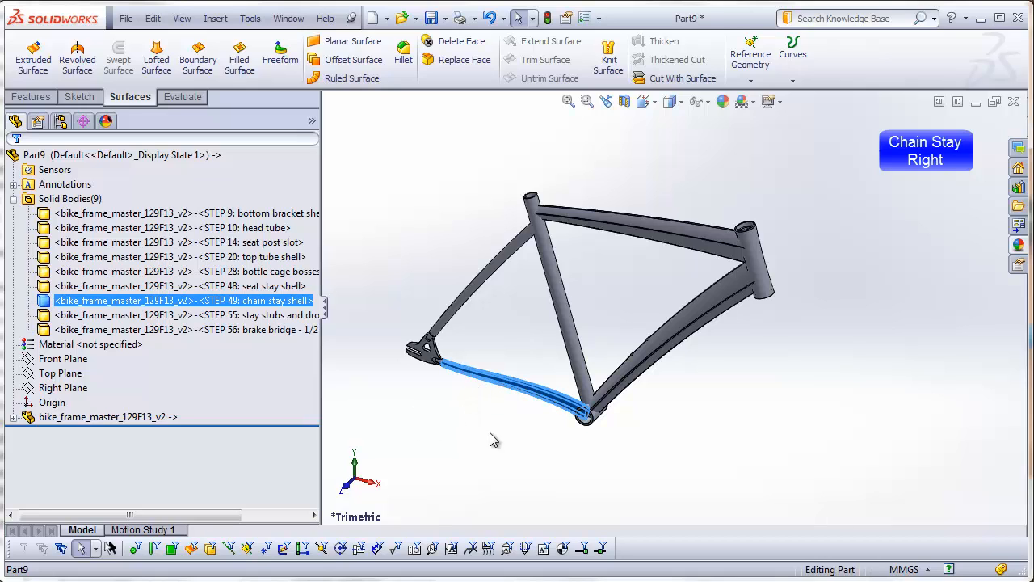
scroll(467, 392, down, 4)
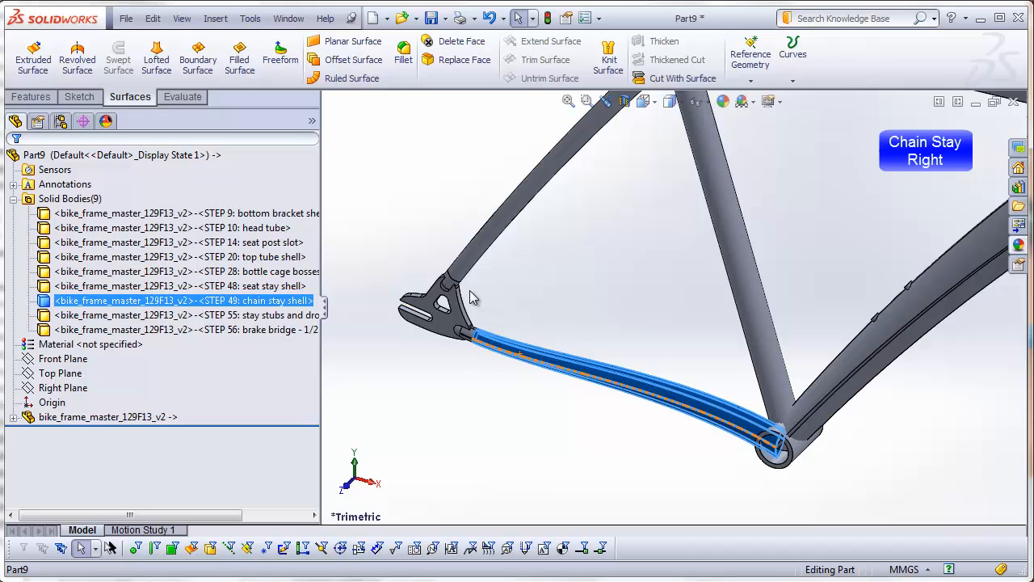
mouse_move(715, 432)
middle_down()
mouse_move(725, 488)
mouse_move(729, 423)
middle_up()
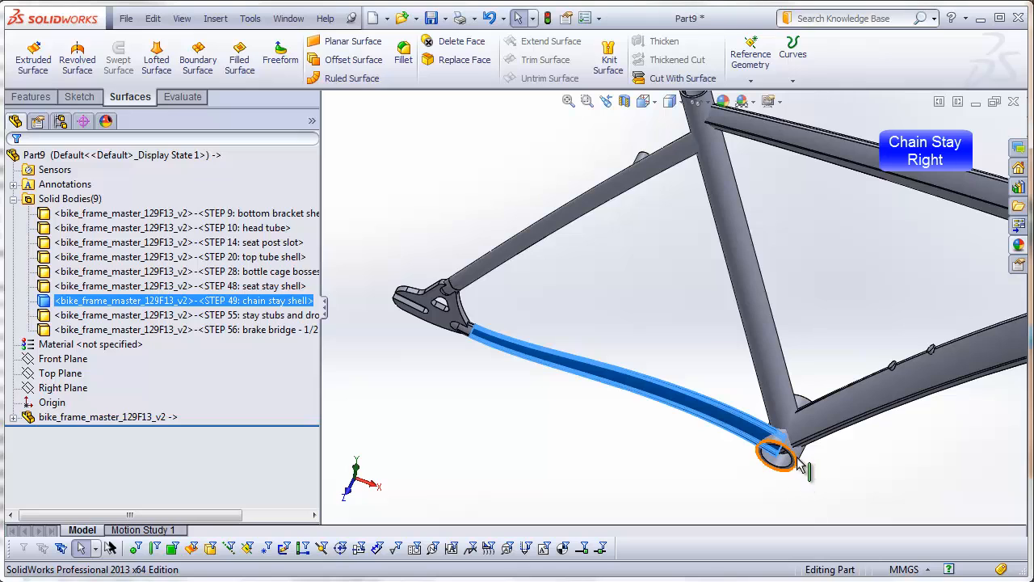
middle_drag(832, 480, 672, 478)
click(659, 481)
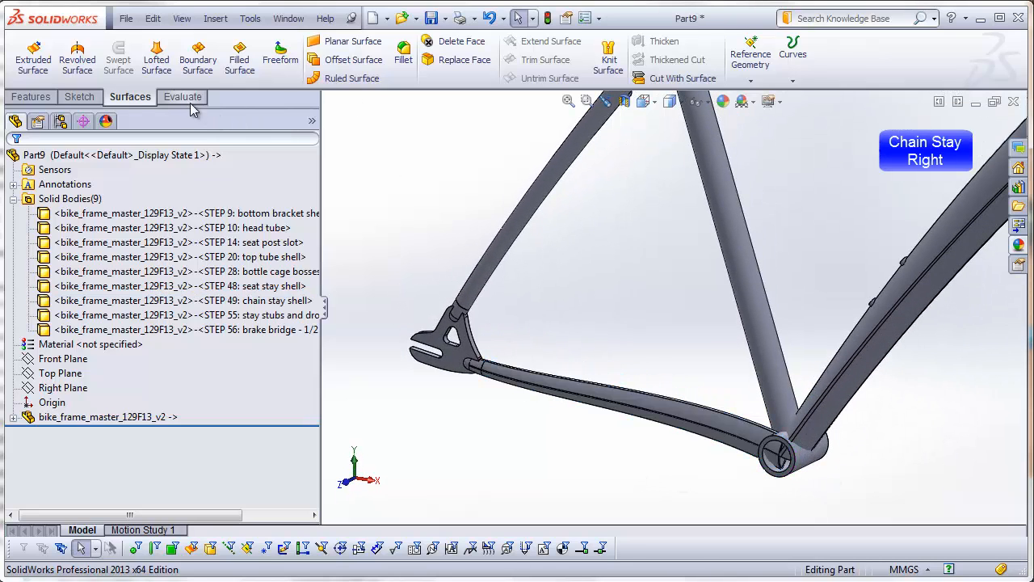
Step: Create a 0 mm offset surface from the outer cylindrical face of the bottom bracket shell
click(353, 60)
click(185, 256)
key(ctrl+a)
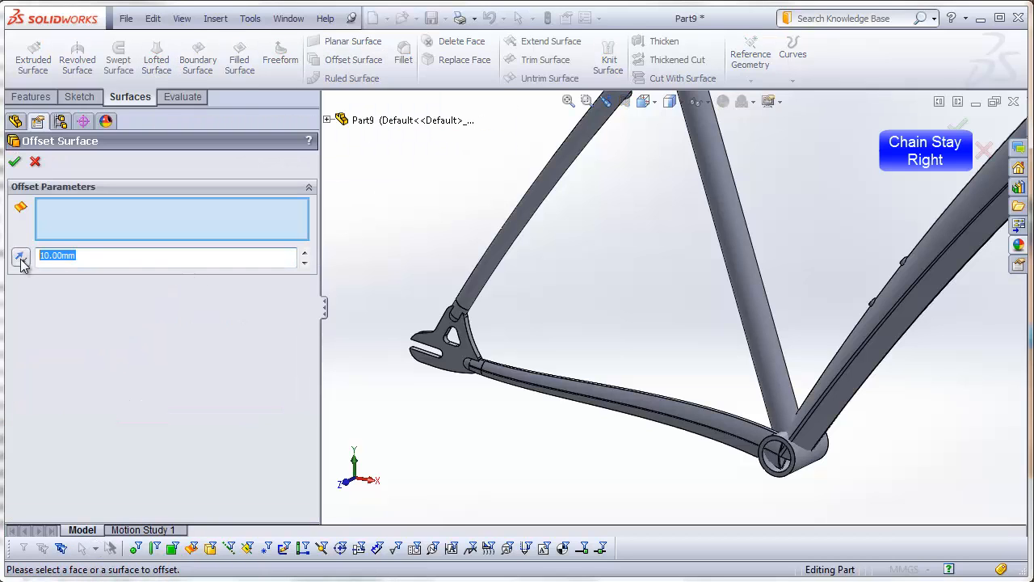
text(0)
click(818, 467)
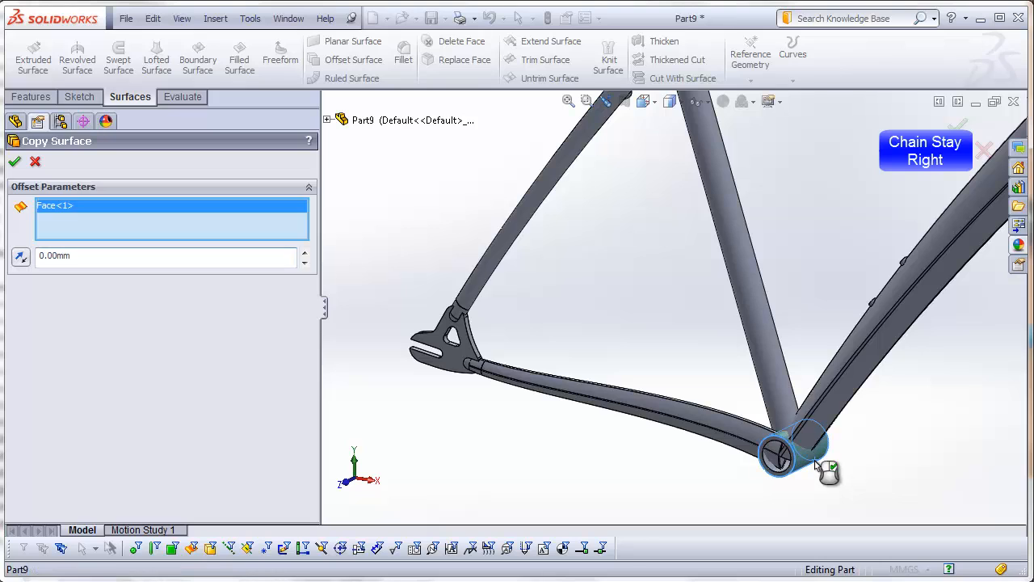
click(14, 164)
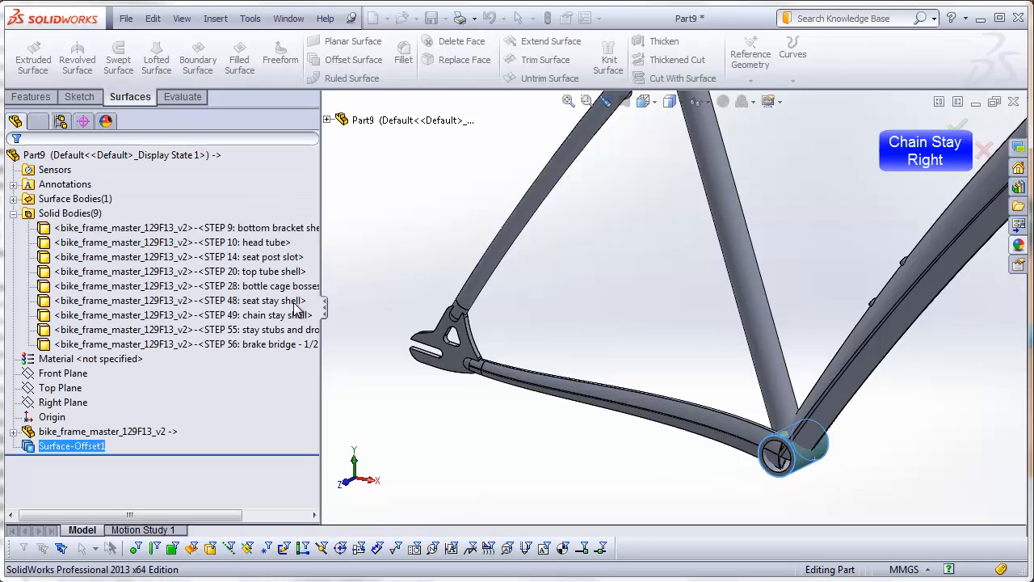
click(484, 434)
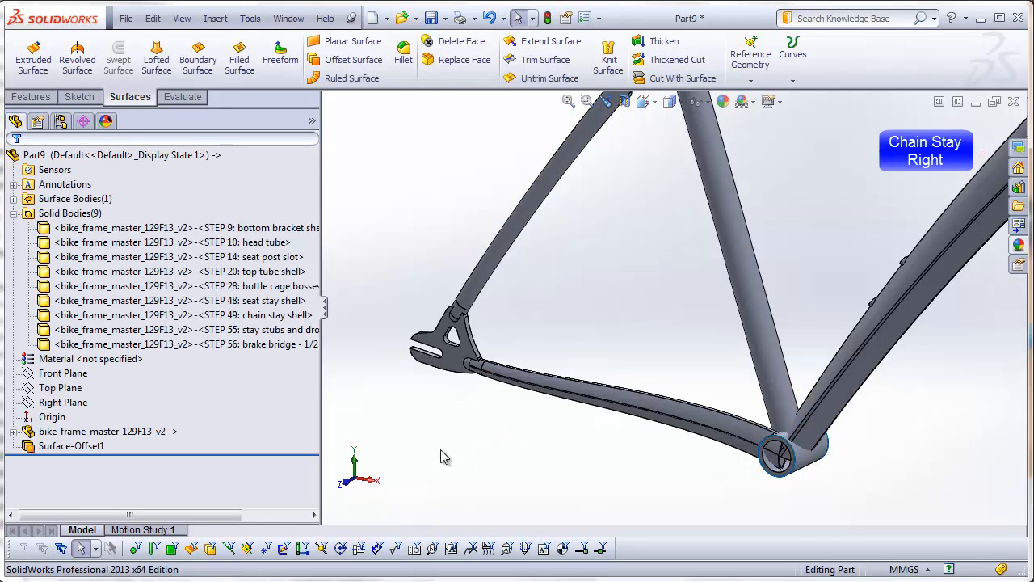
Step: Delete every solid body except the STEP 49 chain stay shell
click(172, 230)
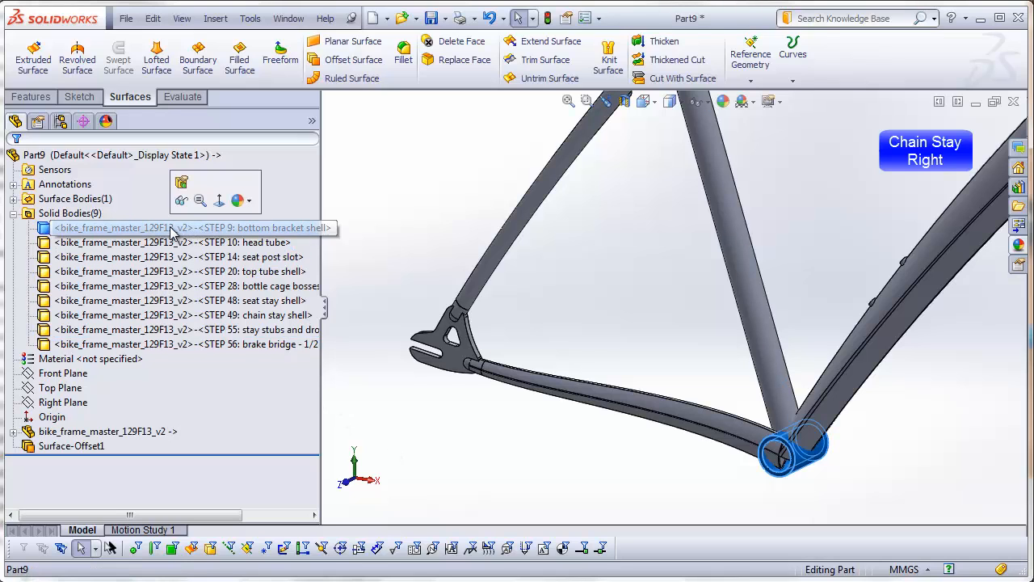
shift+click(202, 344)
right_click(202, 347)
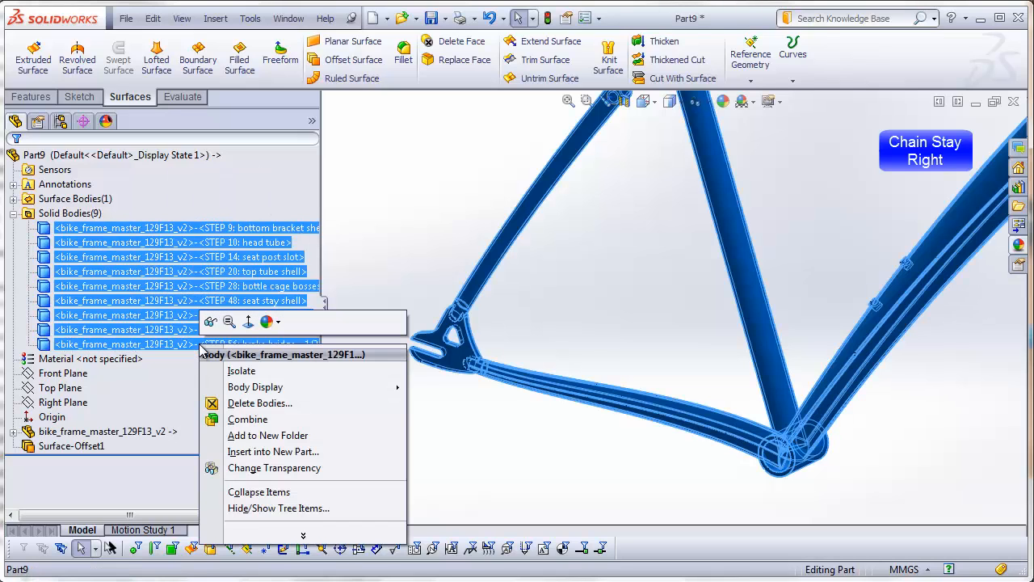
click(253, 403)
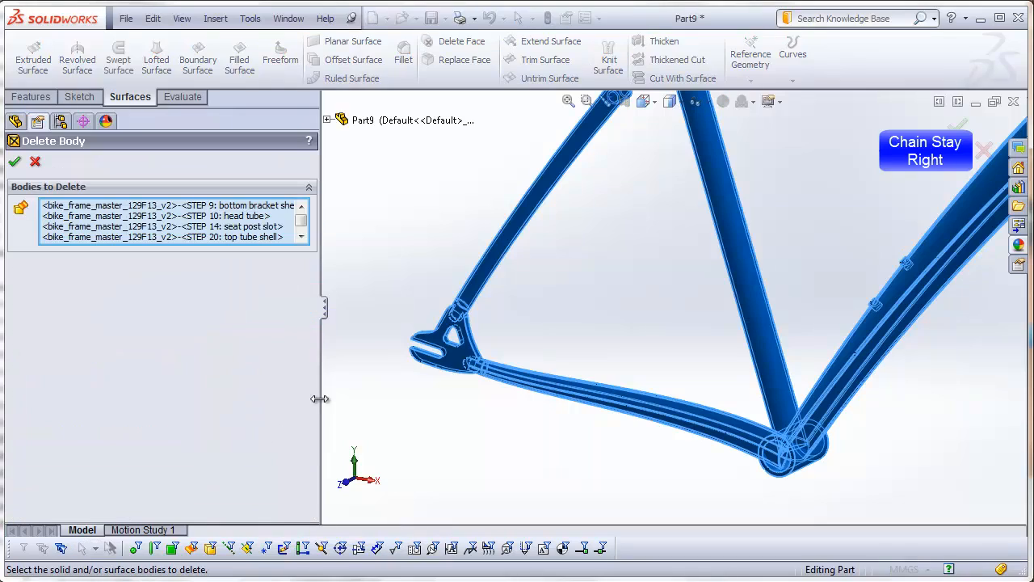
click(684, 423)
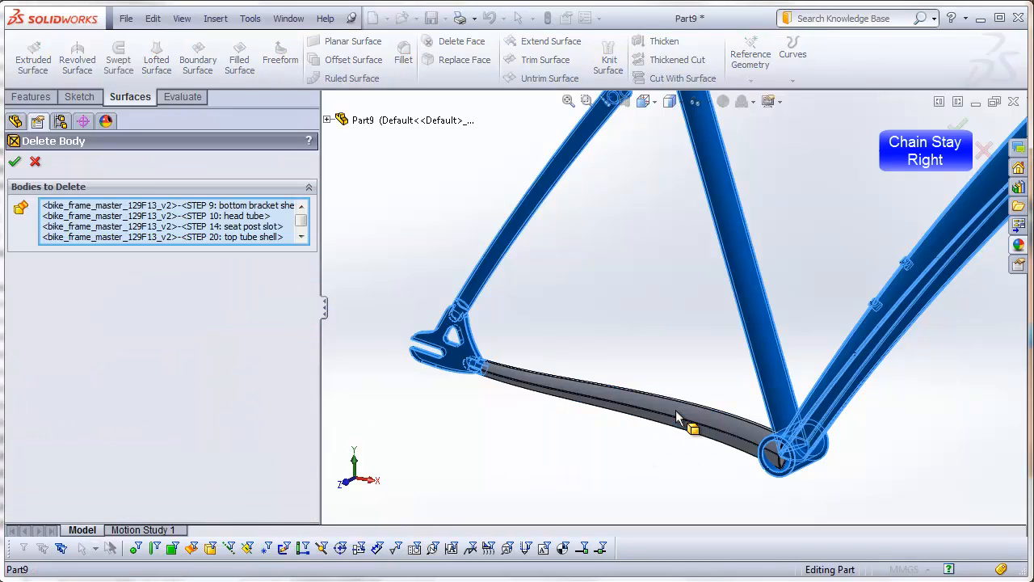
click(15, 163)
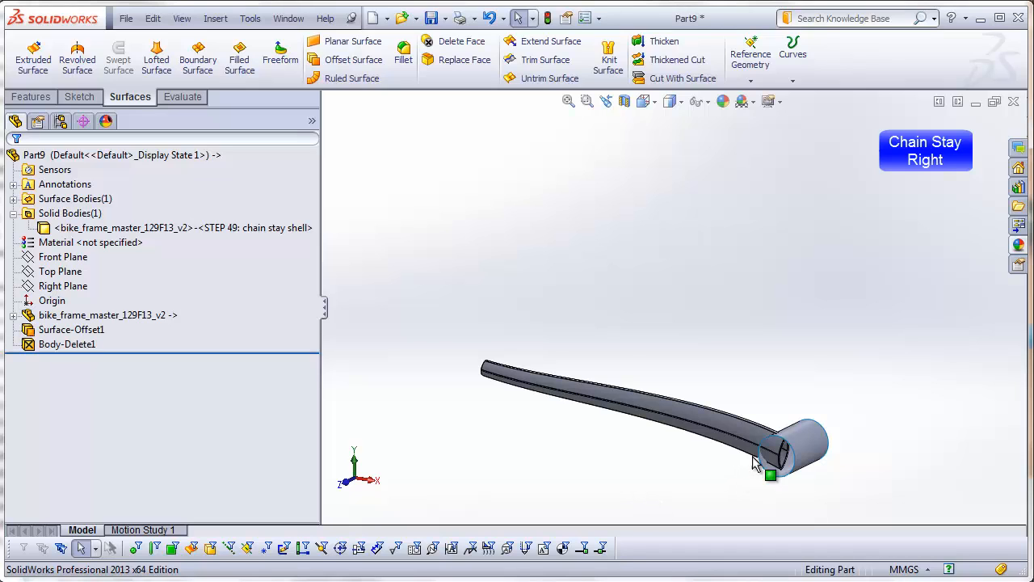
Step: Cut the chain stay with the bottom bracket offset surface, removing the end that lies inside the shell
click(216, 18)
mouse_move(236, 58)
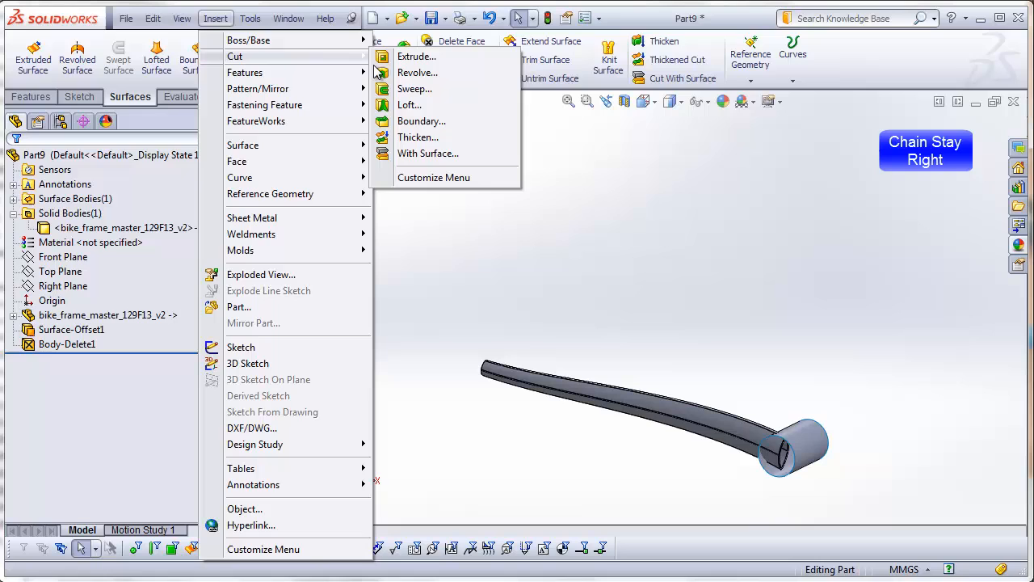
click(437, 153)
click(784, 467)
middle_drag(784, 467, 791, 440)
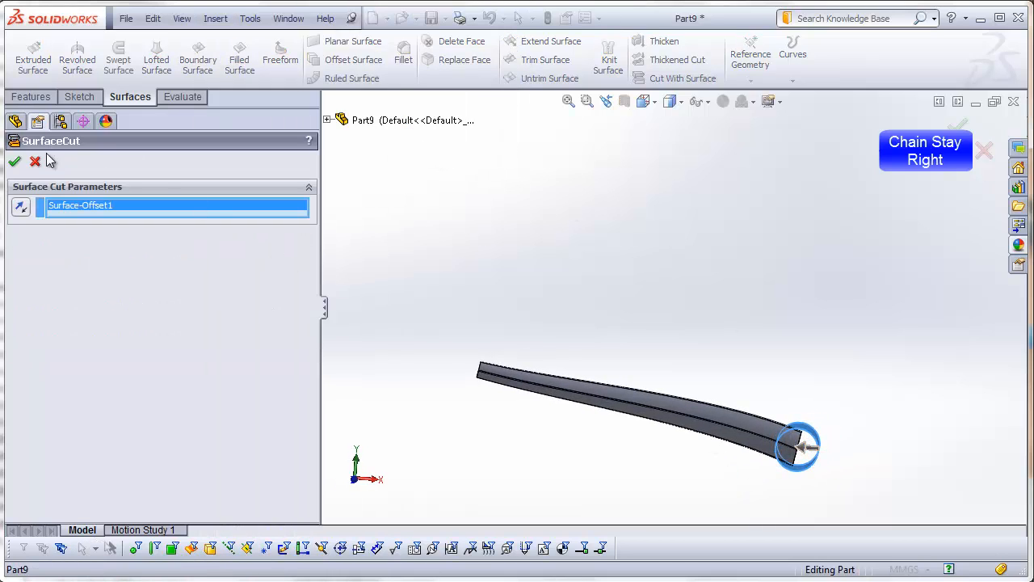
click(15, 162)
middle_drag(646, 313, 624, 357)
Step: Delete the bottom bracket offset surface body
click(13, 199)
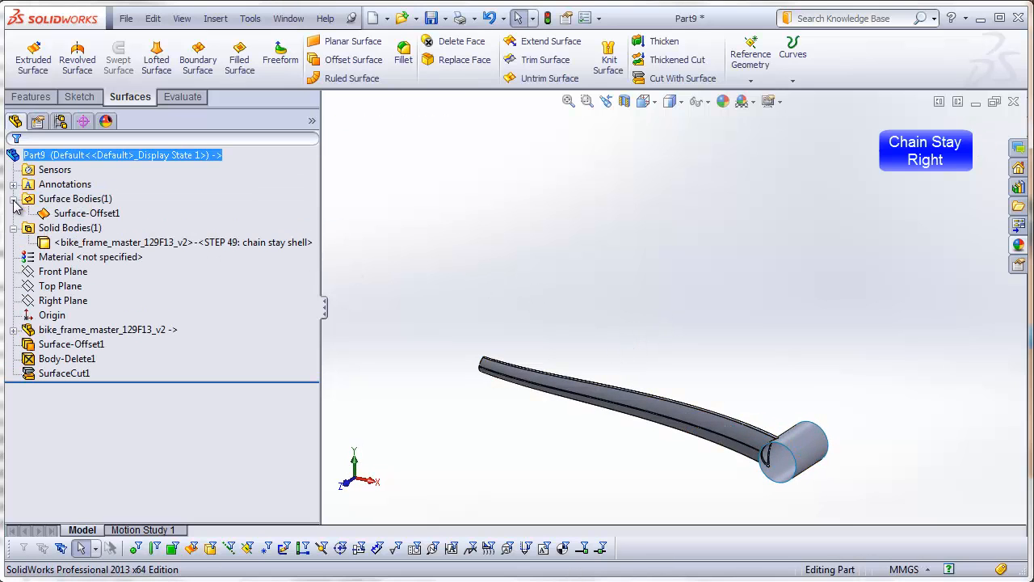
click(87, 213)
right_click(87, 213)
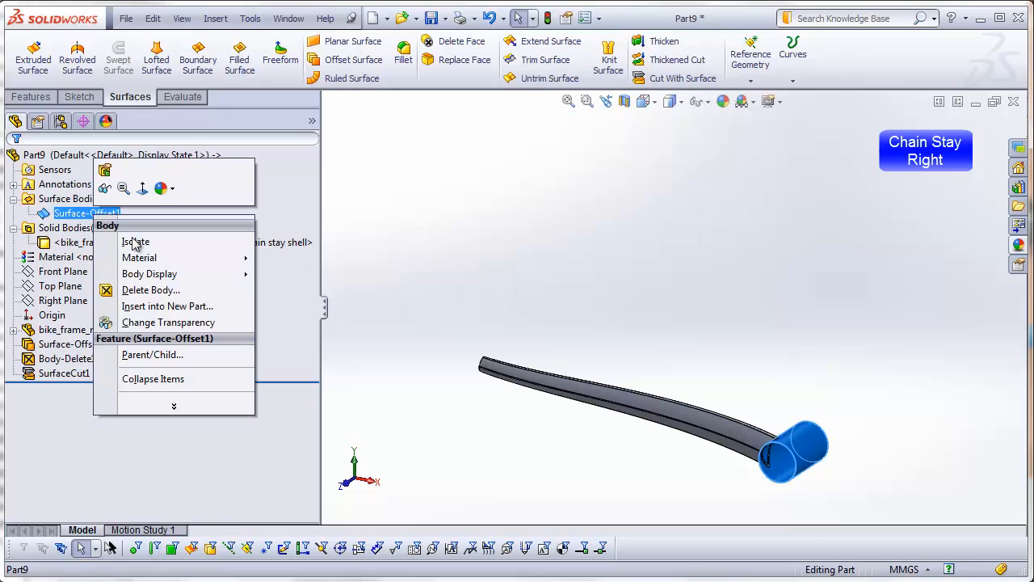
click(148, 291)
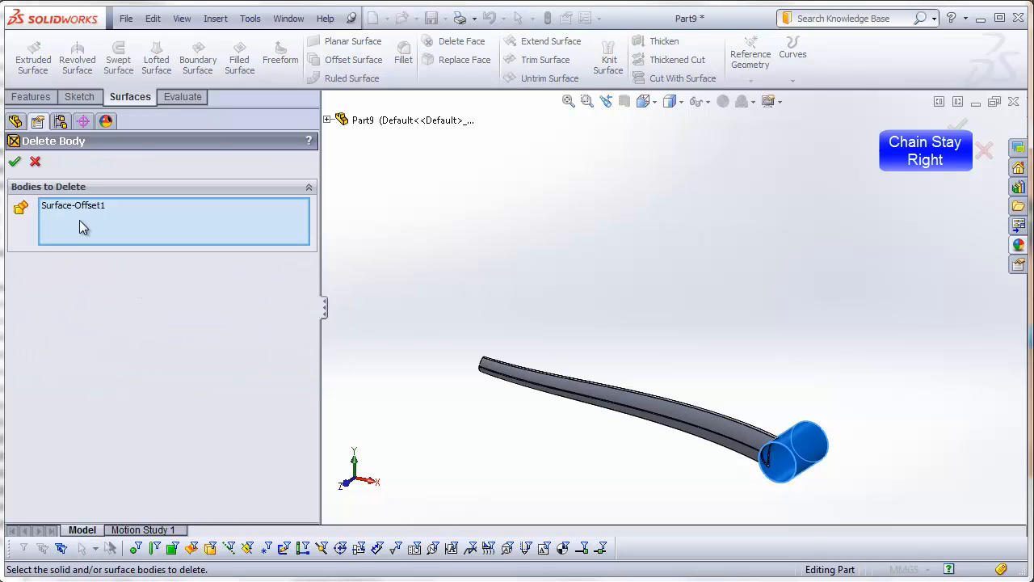
click(13, 159)
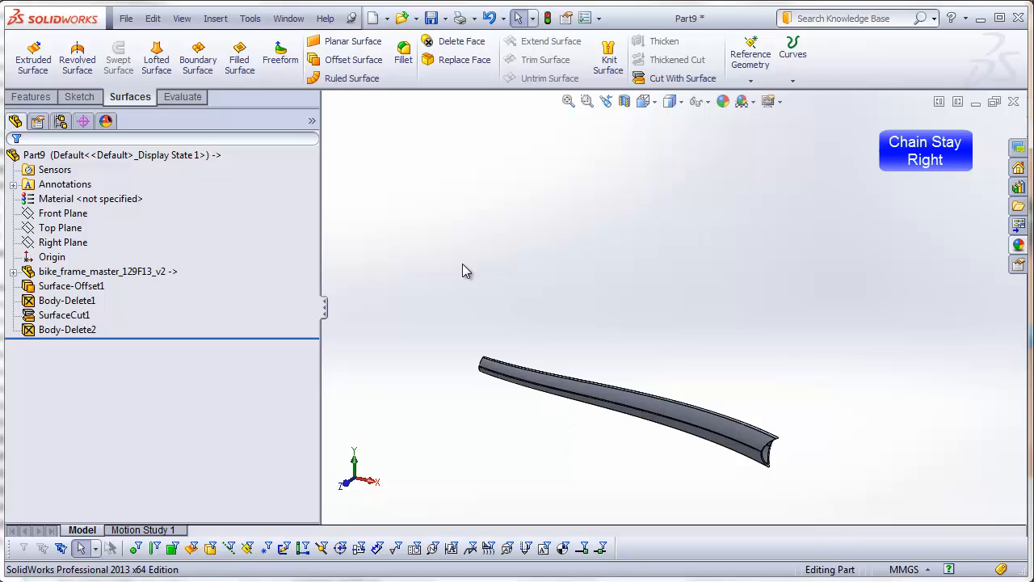
Step: Save the part as chain-stay-right in the DSID129-FA13_bike-frame_example_video folder
click(126, 18)
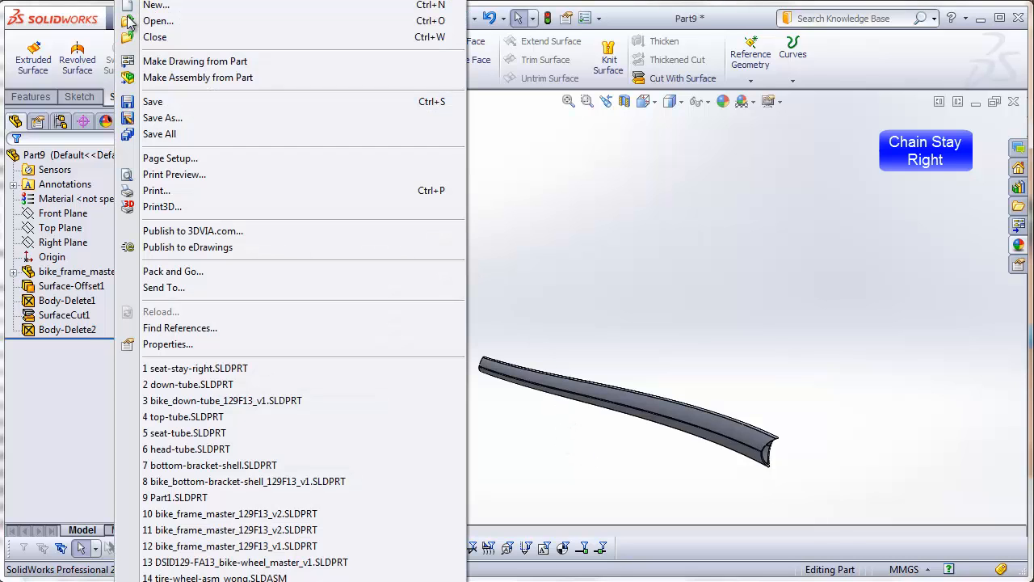
click(153, 102)
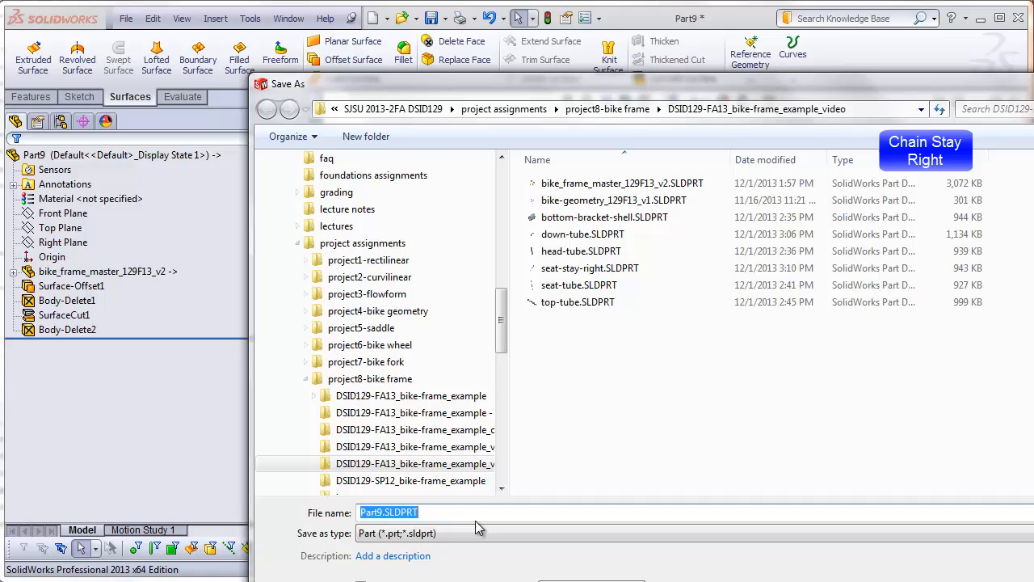
text(chain-)
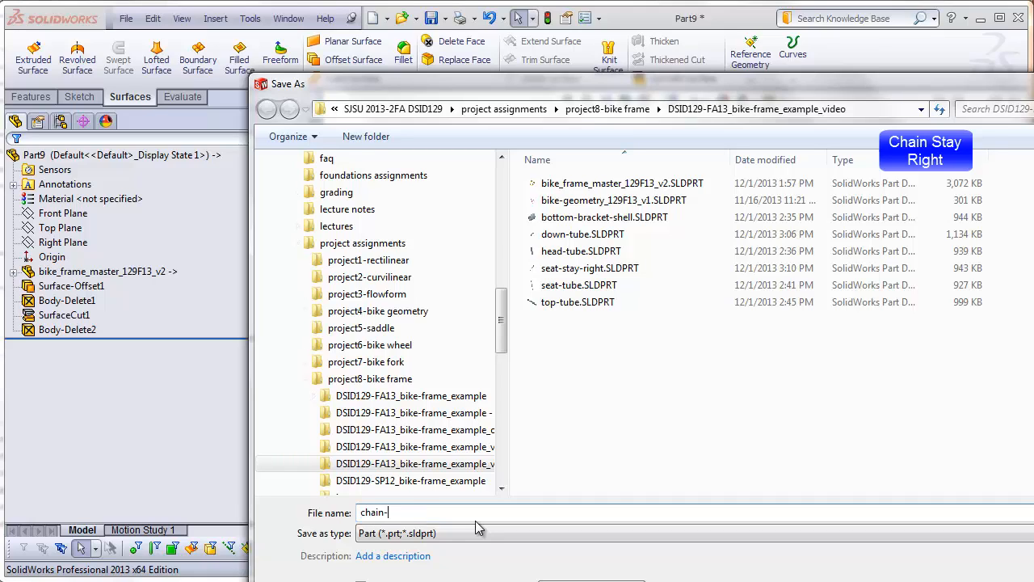
text(stay-right)
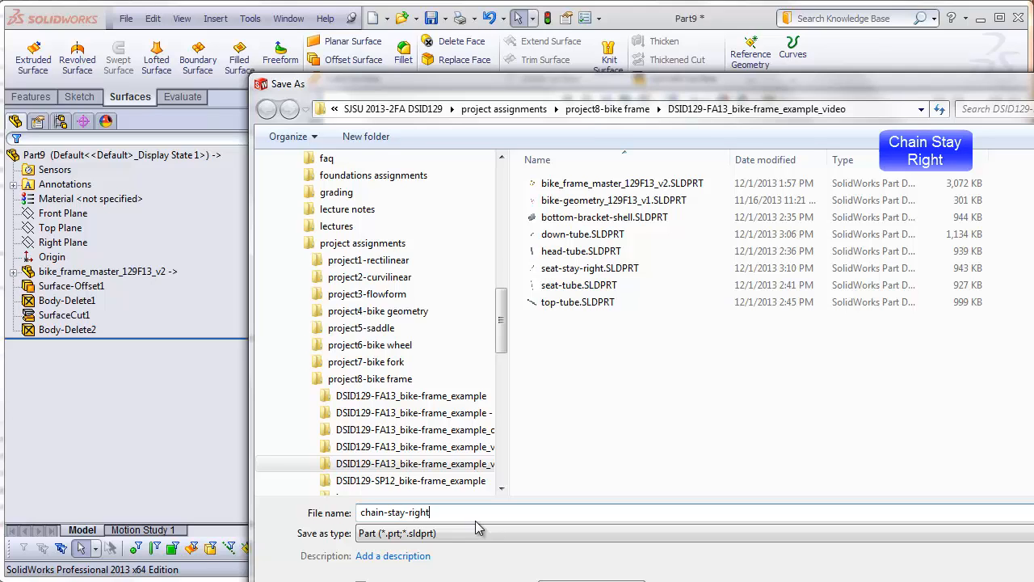
key(Return)
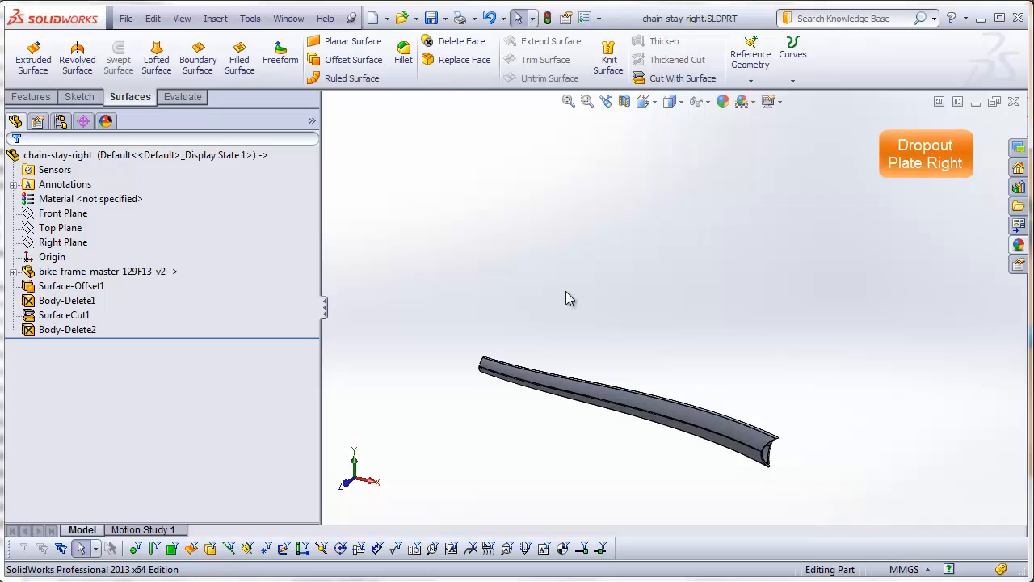
Step: Create a new part and insert bike_frame_master_129F13_v2.SLDPRT at the origin, transferring only its solid bodies
click(126, 18)
click(128, 7)
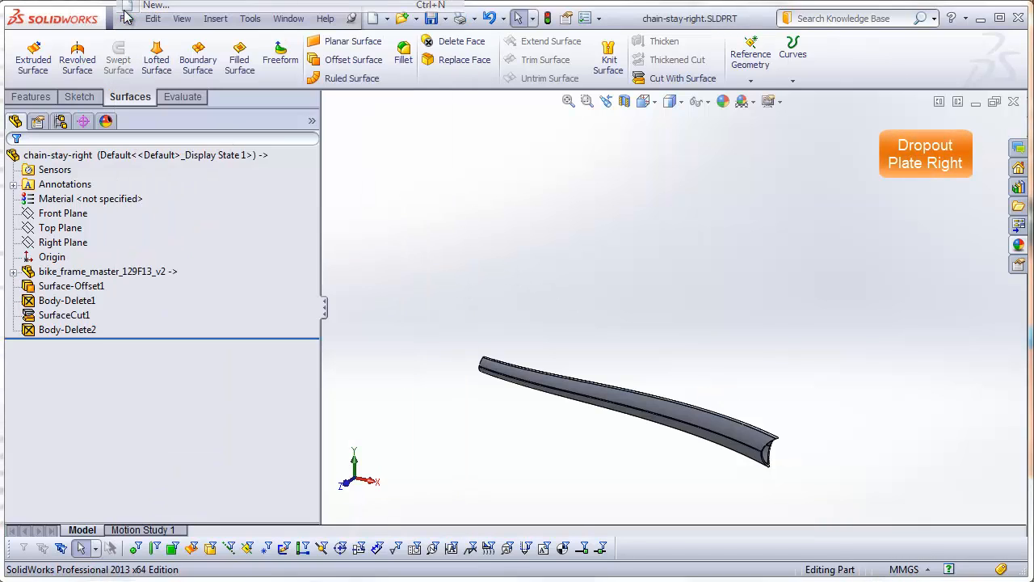
click(258, 370)
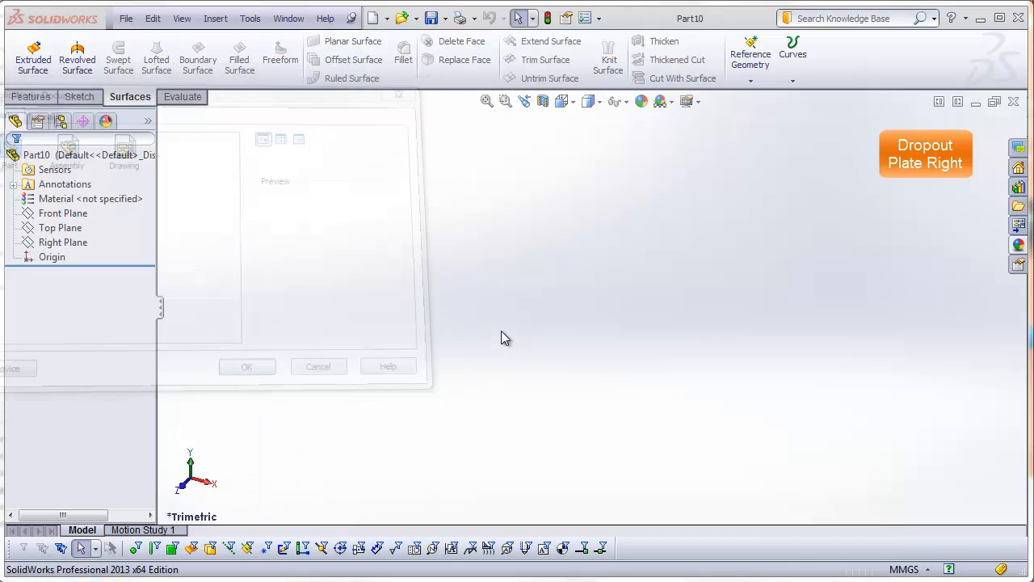
click(215, 18)
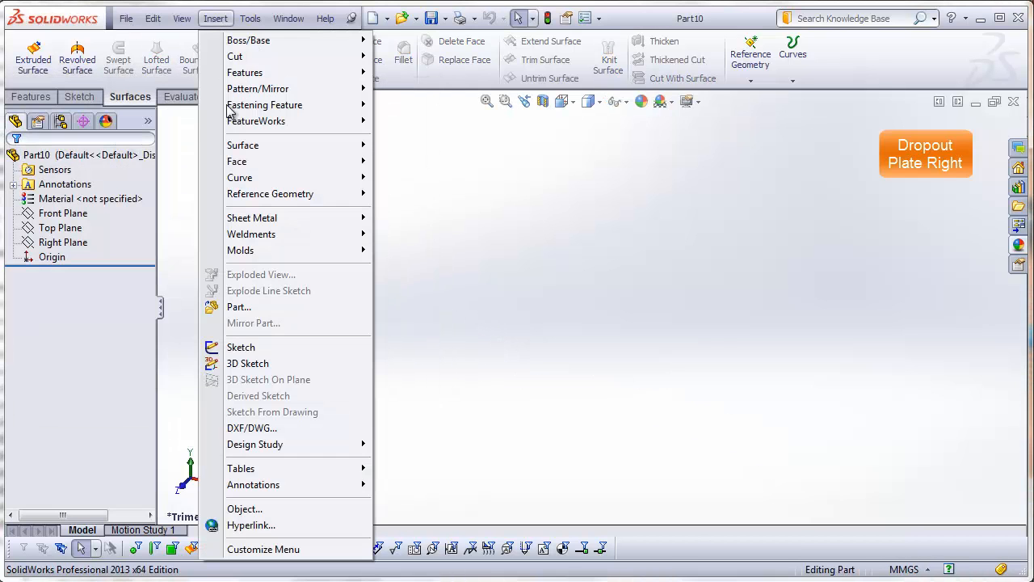
click(247, 307)
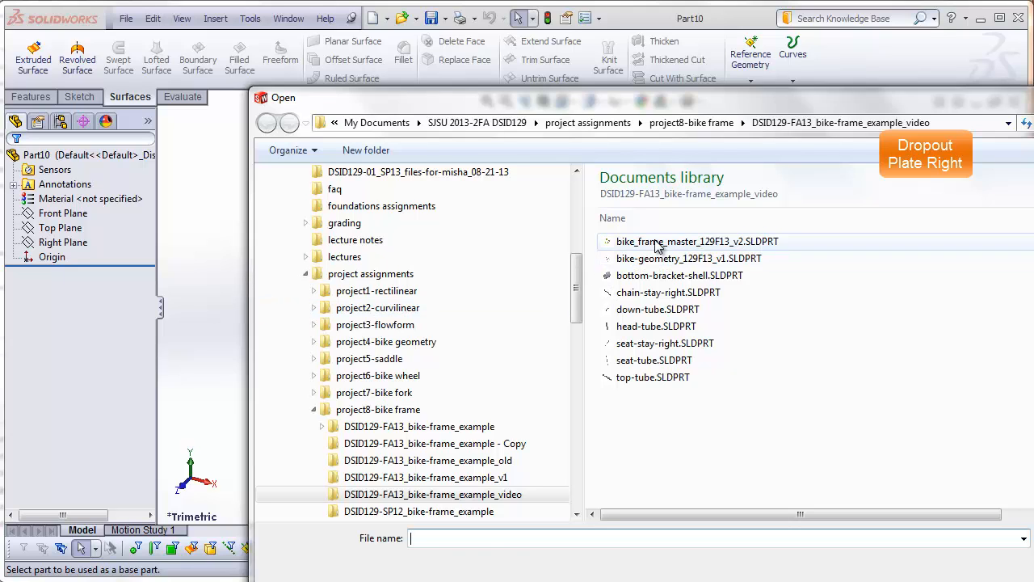
double_click(697, 241)
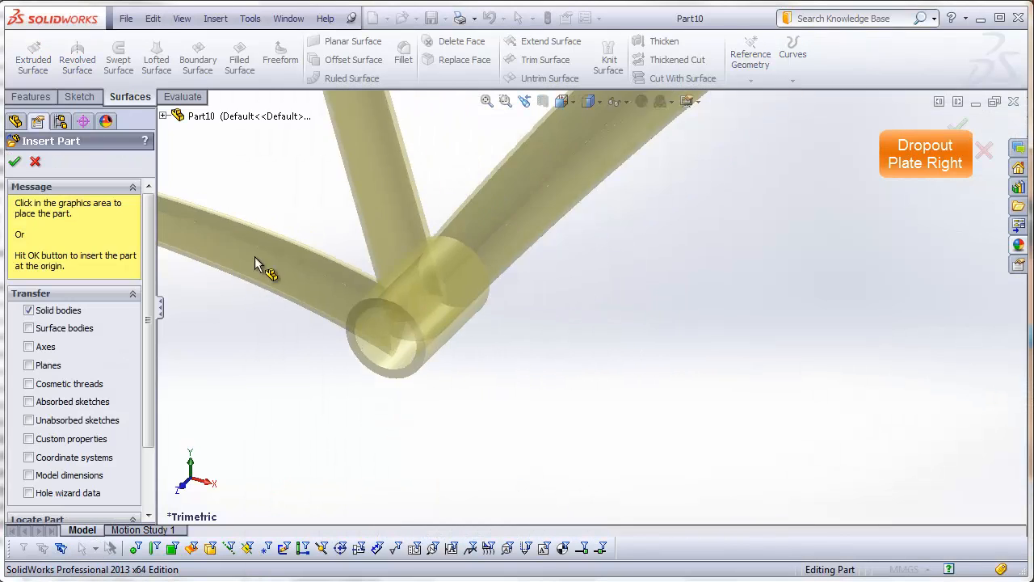
click(15, 159)
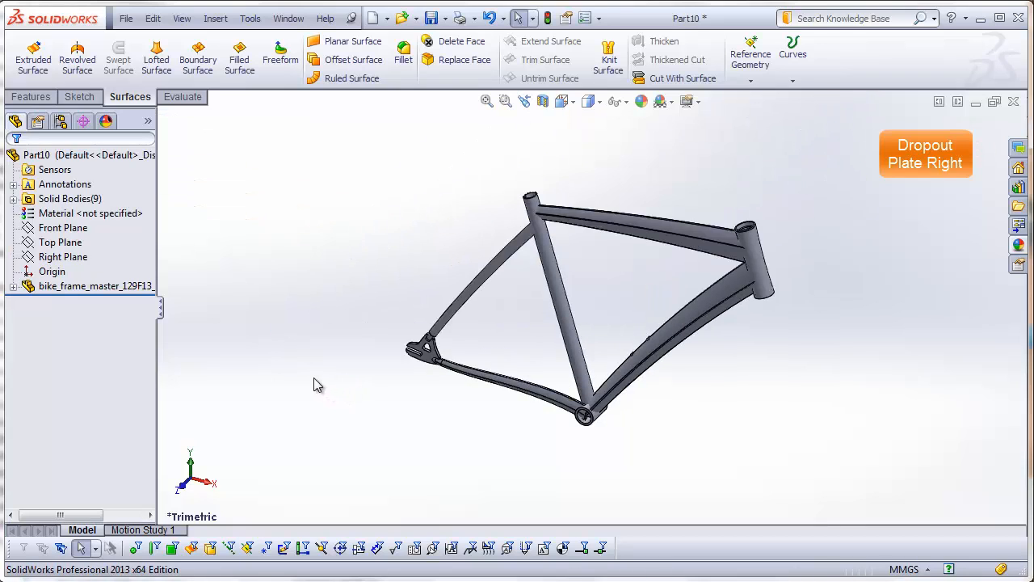
Step: Delete every solid body except the dropout plate with its stay stubs
click(13, 200)
drag(156, 186, 323, 199)
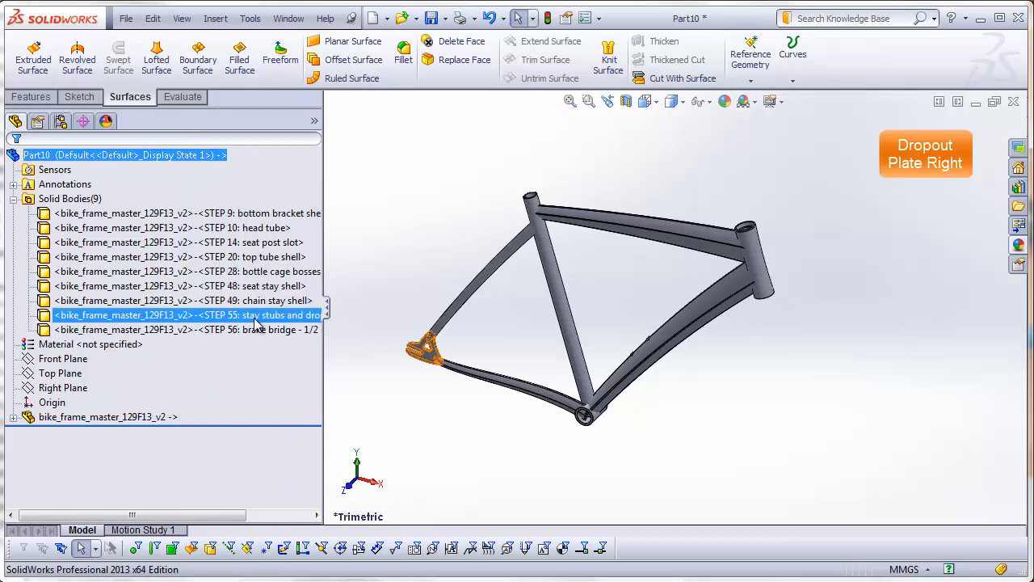
click(218, 316)
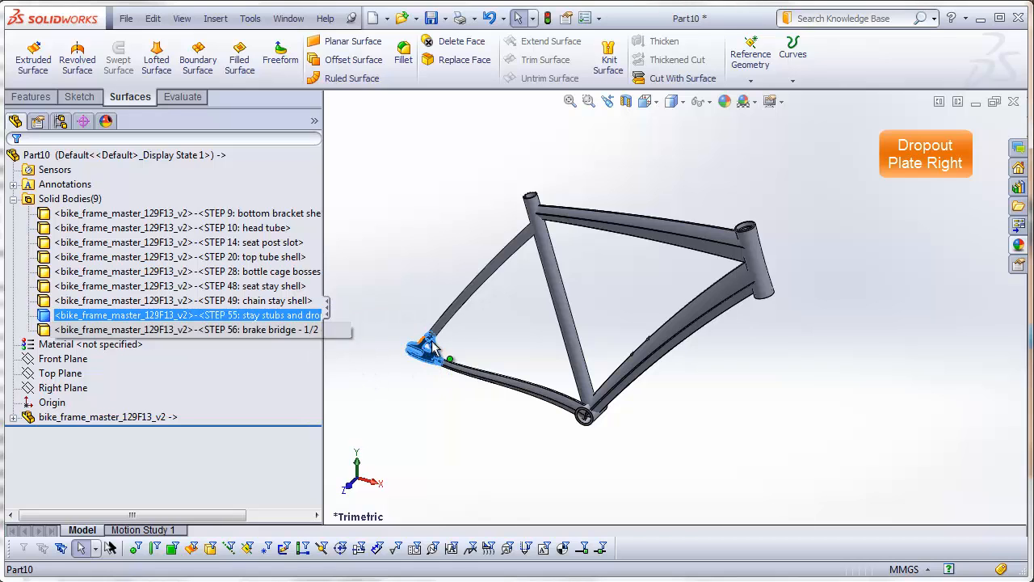
scroll(437, 379, down, 5)
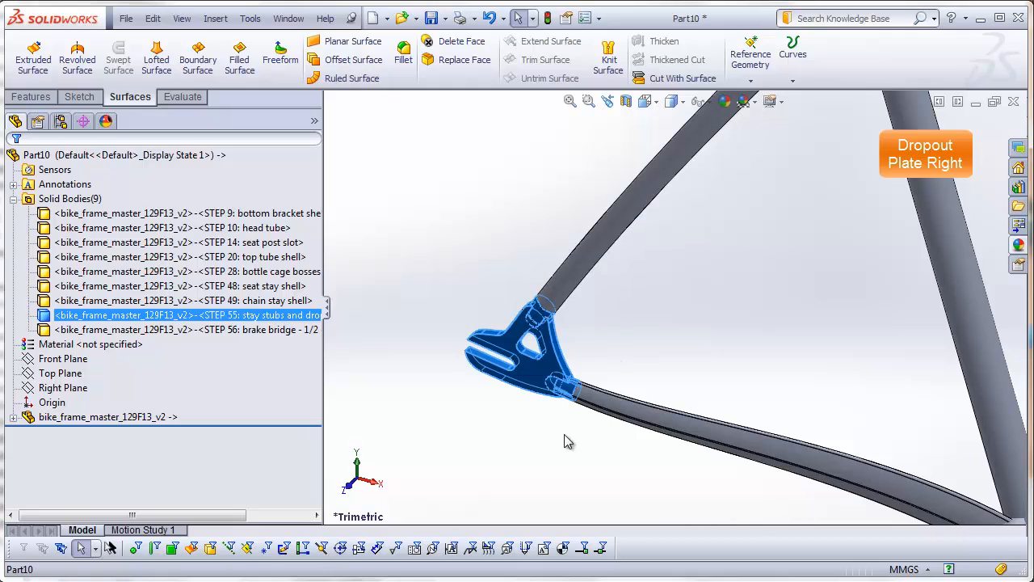
click(500, 432)
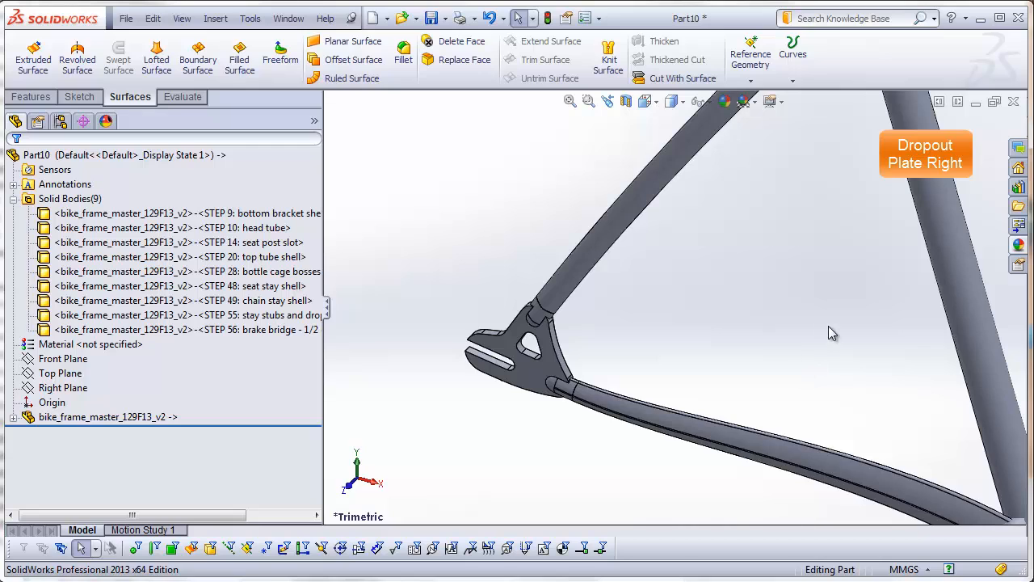
scroll(828, 331, up, 3)
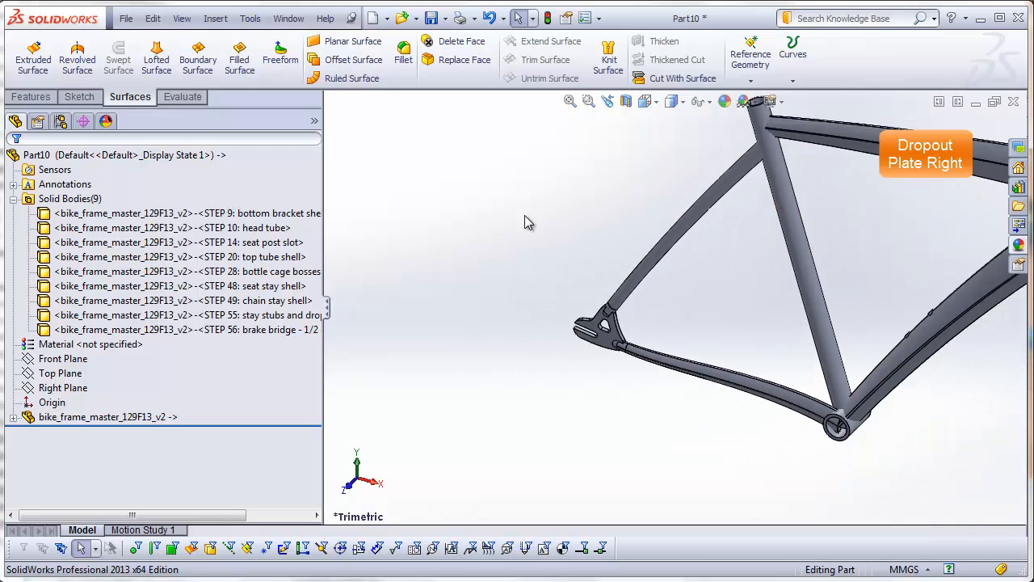
click(315, 213)
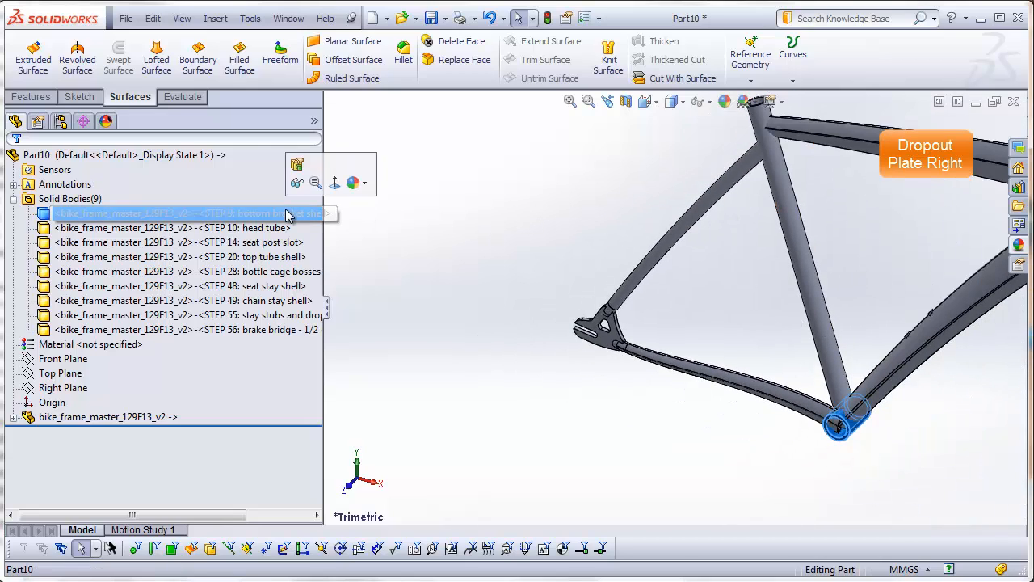
ctrl+click(280, 330)
shift+click(280, 330)
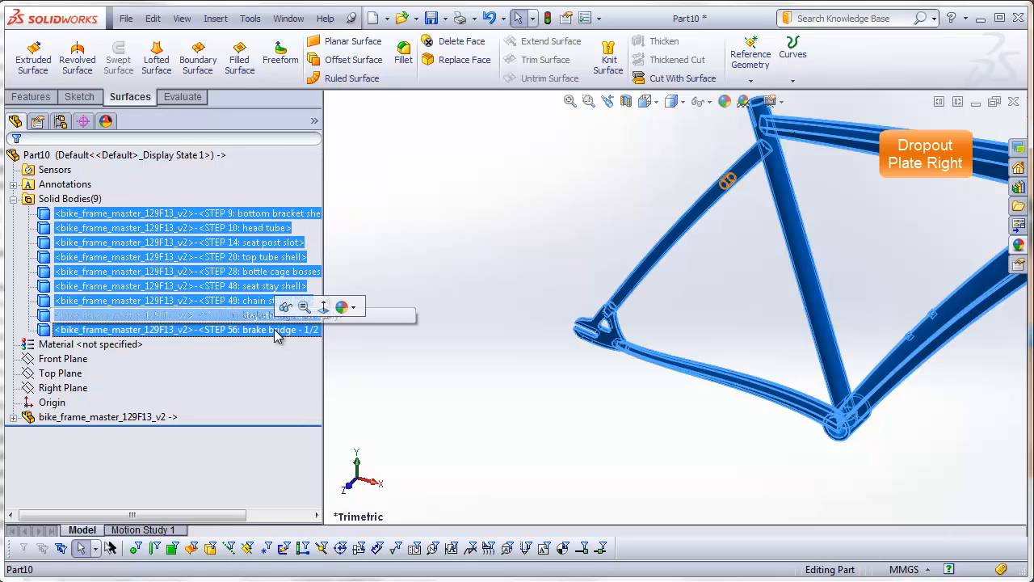
right_click(281, 330)
click(323, 388)
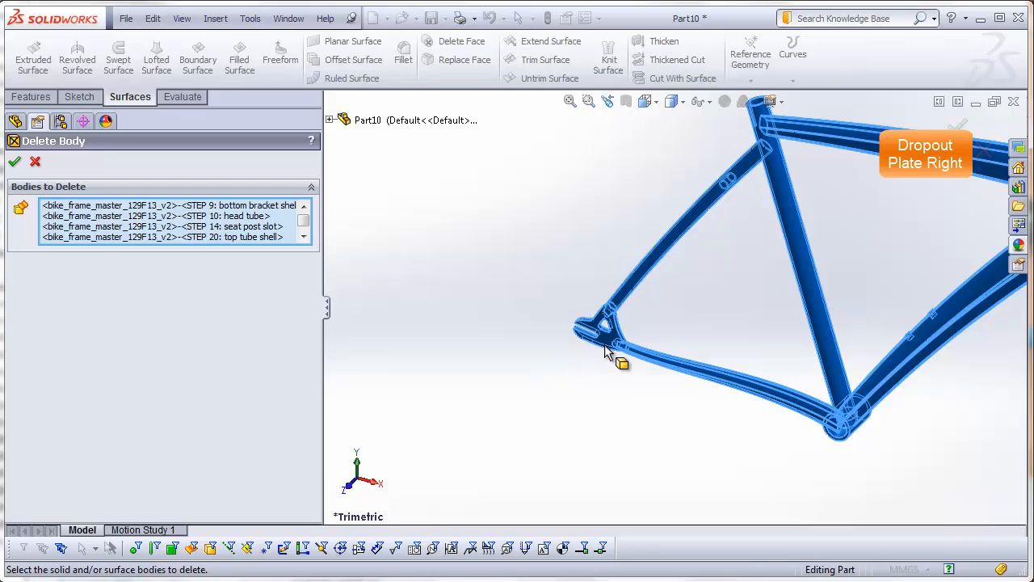
click(605, 343)
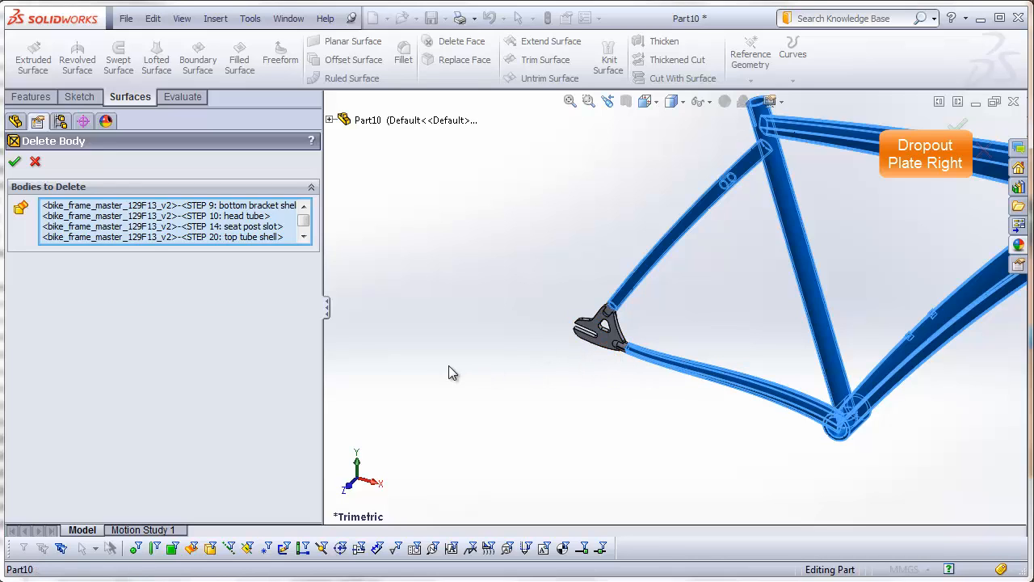
click(14, 161)
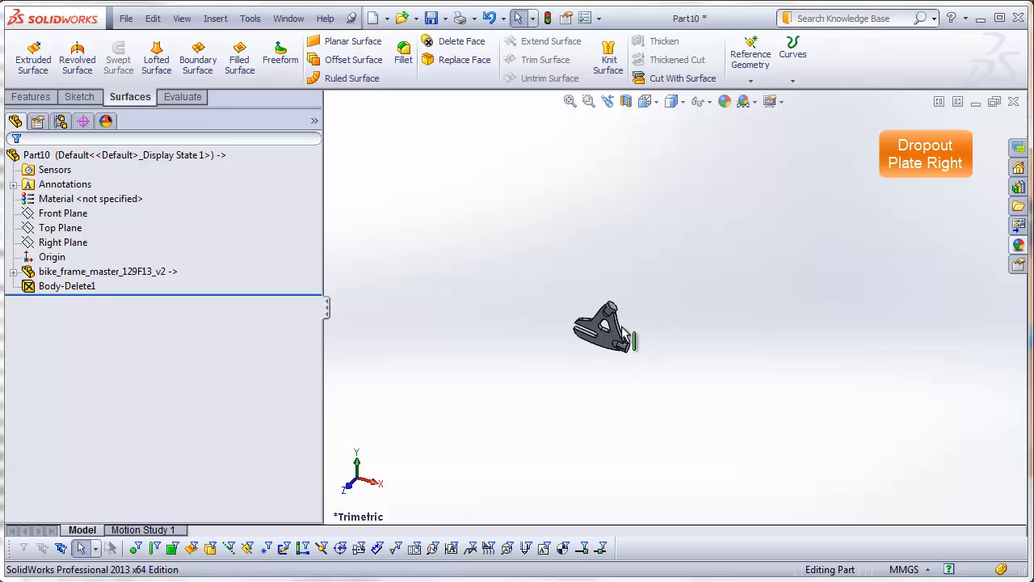
Step: Set up a 2 mm constant-radius fillet on the plate's curved edge face between the two stay stubs
scroll(618, 333, down, 2)
scroll(619, 339, down, 5)
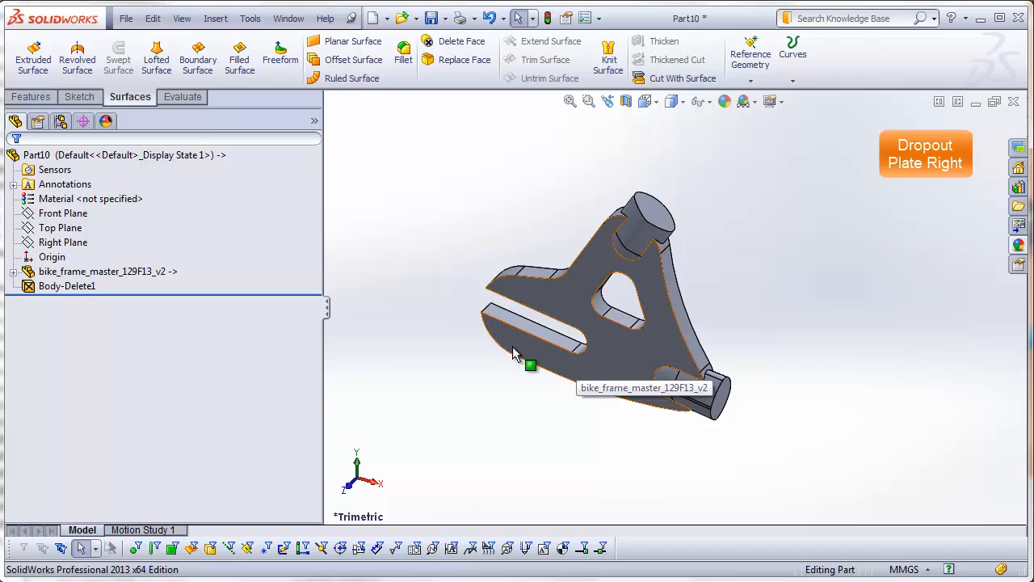
scroll(616, 299, down, 2)
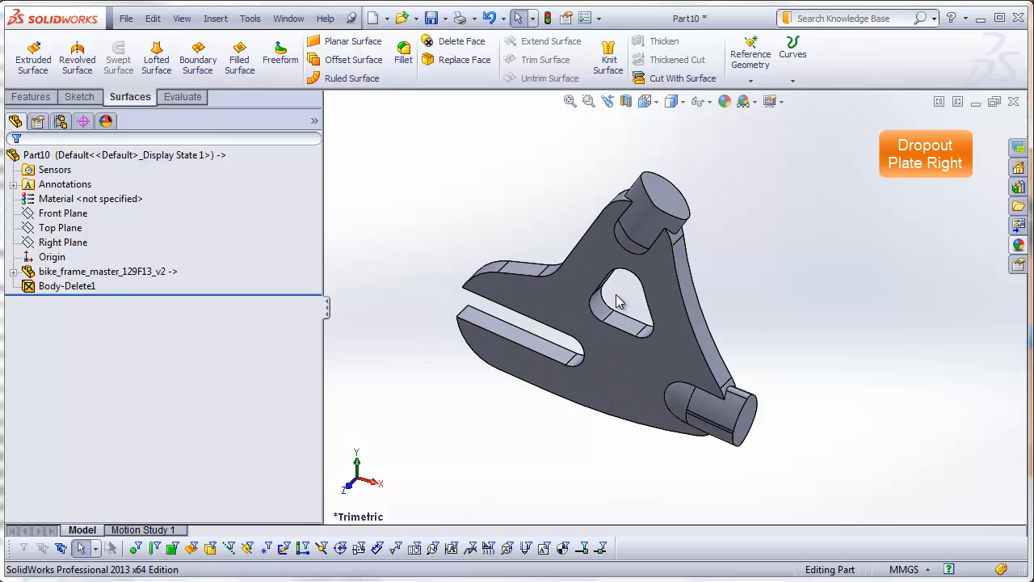
click(404, 51)
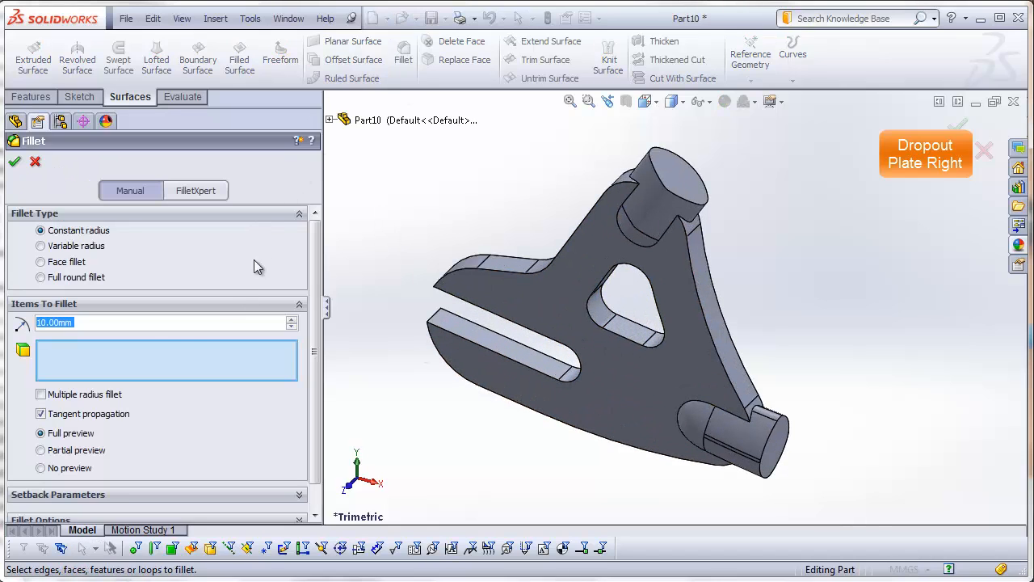
text(2)
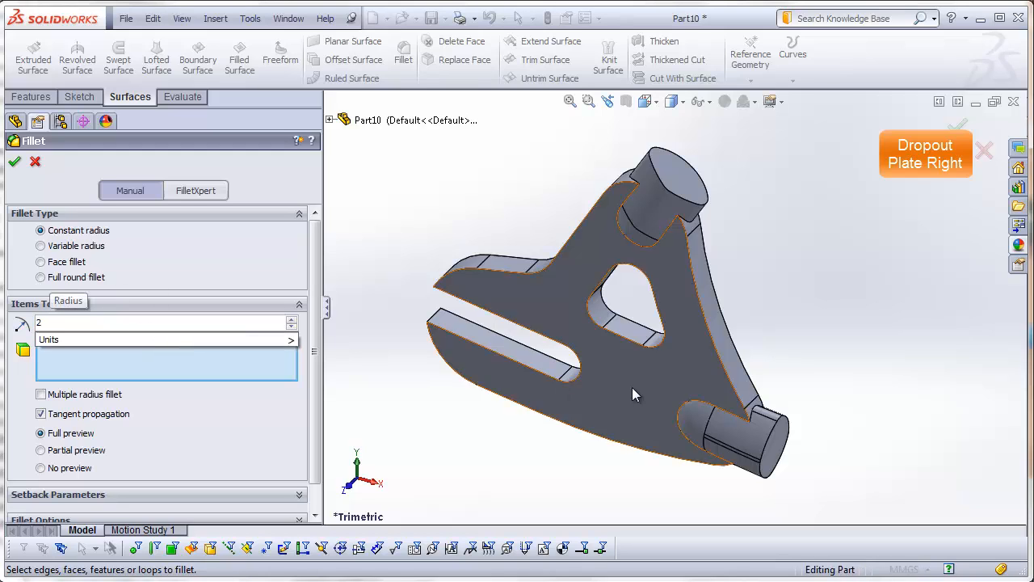
click(714, 308)
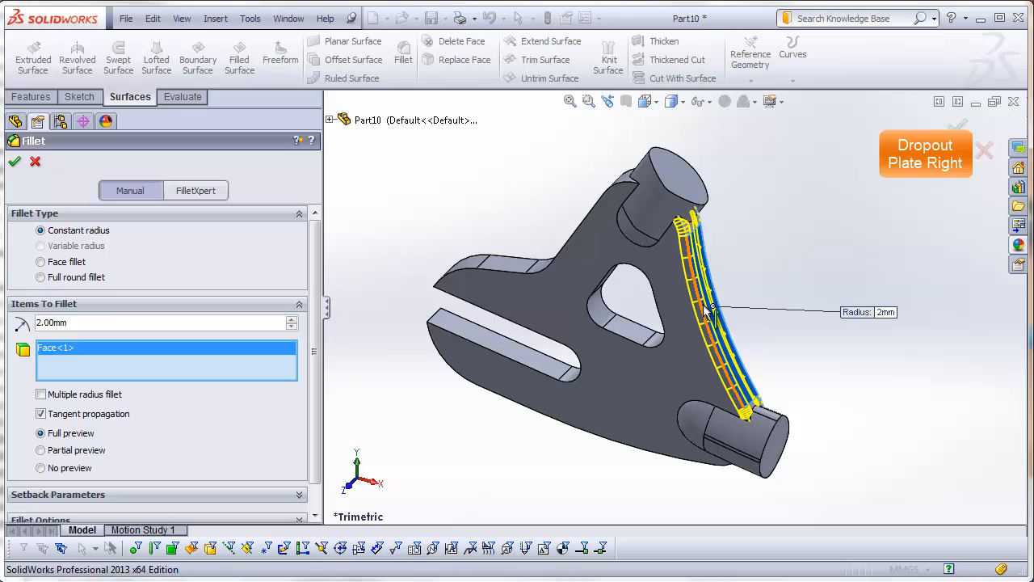
middle_drag(708, 309, 669, 279)
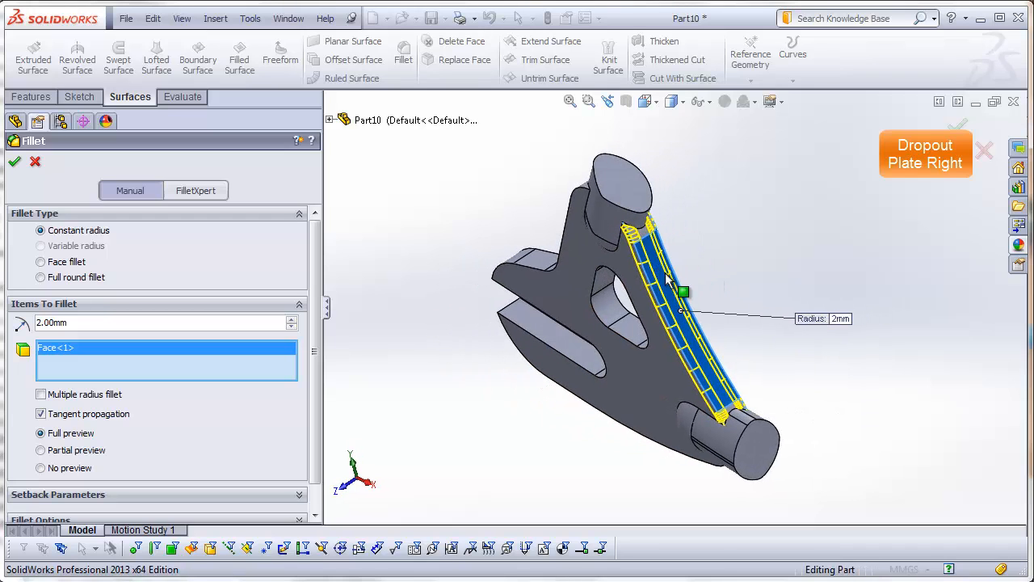
scroll(656, 247, down, 5)
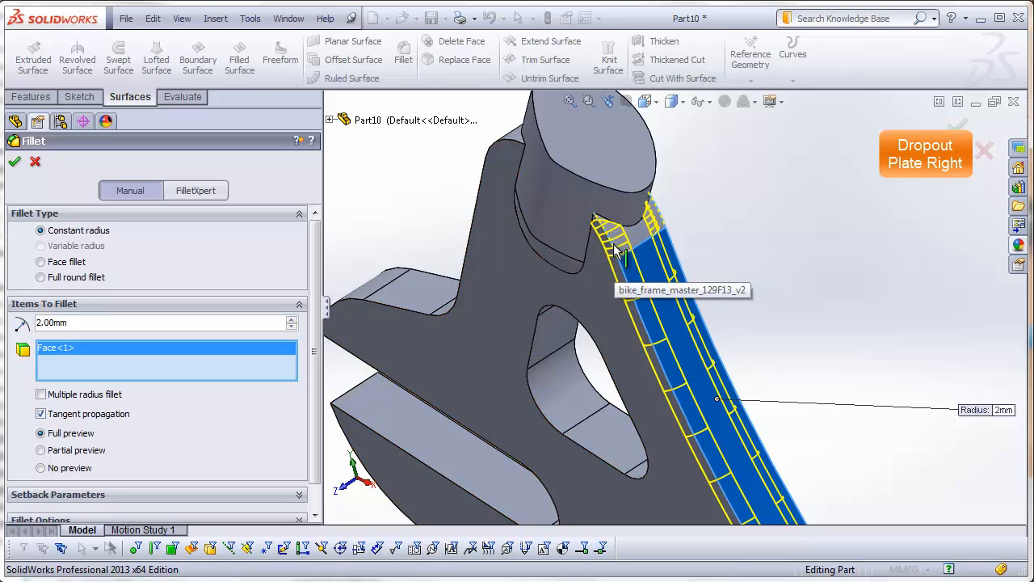
scroll(690, 311, up, 3)
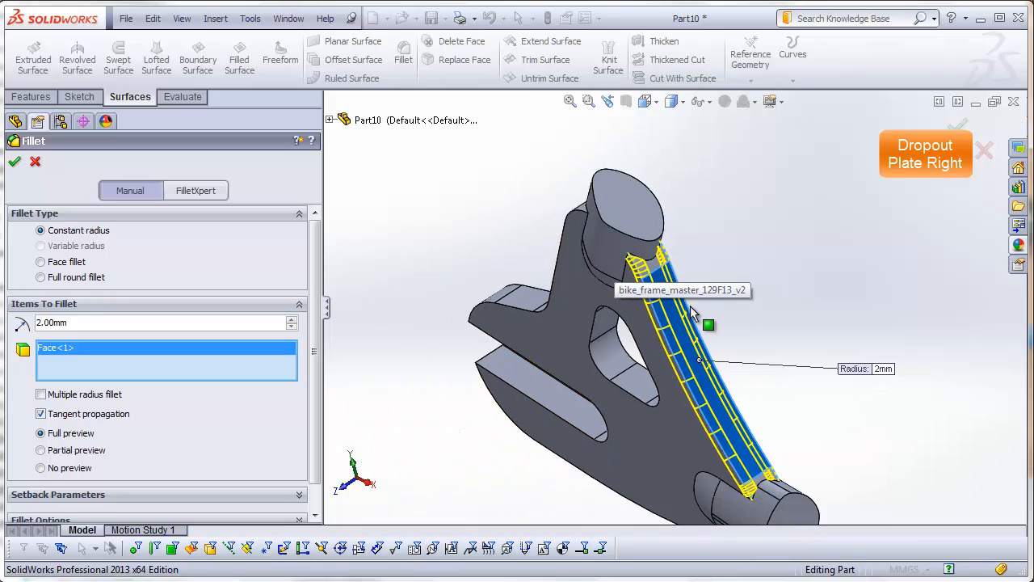
Step: Add the plate's upper and lower outer edge faces and the triangular window's inner face to the 2 mm fillet and apply it
middle_drag(690, 306, 784, 357)
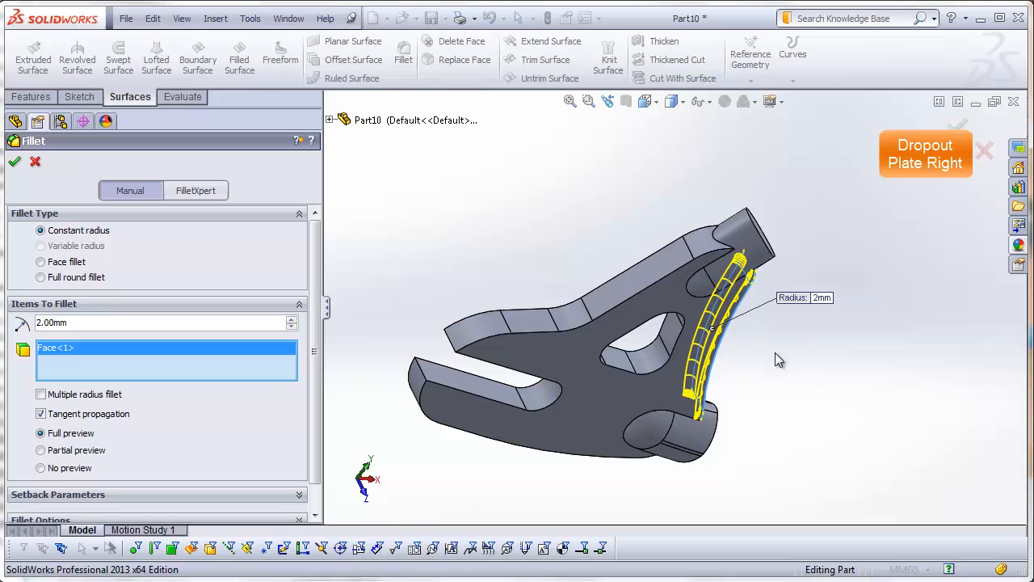
click(638, 283)
middle_drag(638, 344, 676, 271)
click(526, 373)
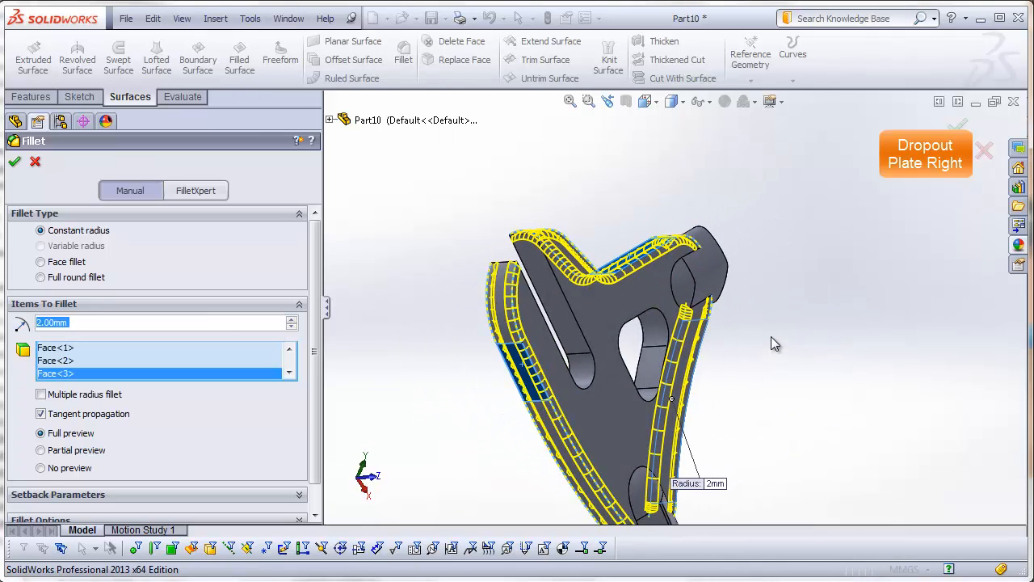
middle_drag(773, 342, 720, 412)
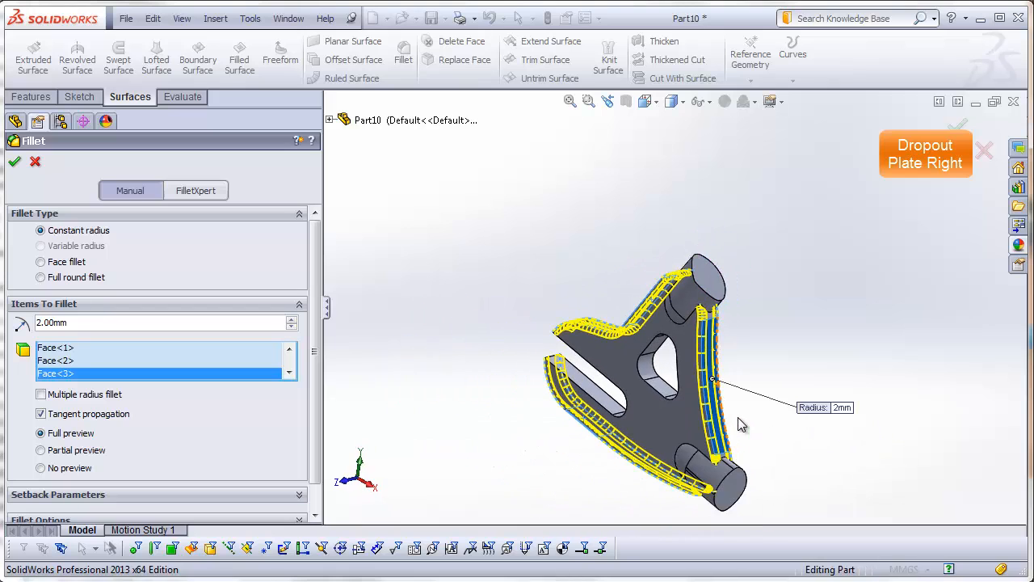
click(662, 387)
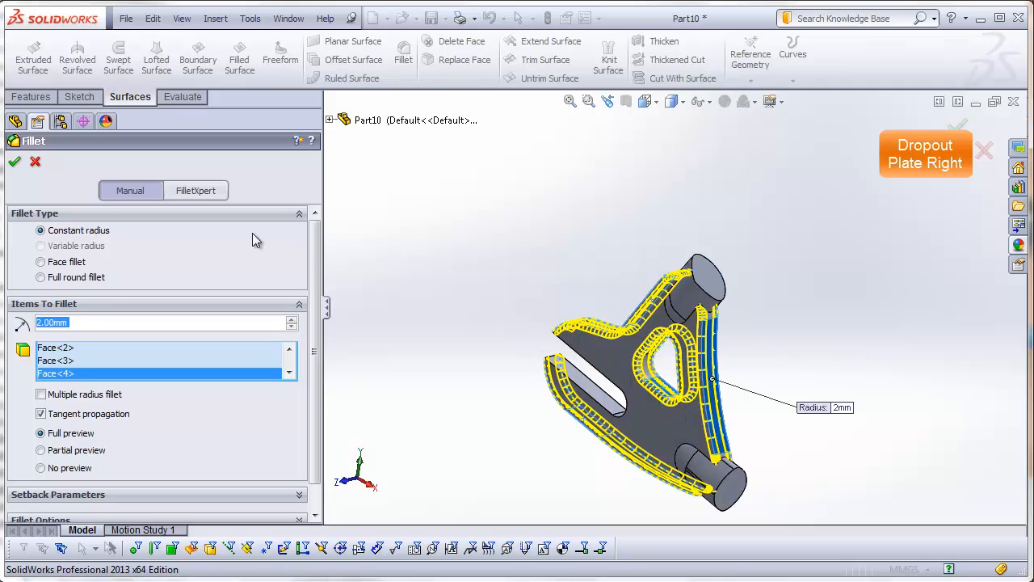
click(15, 162)
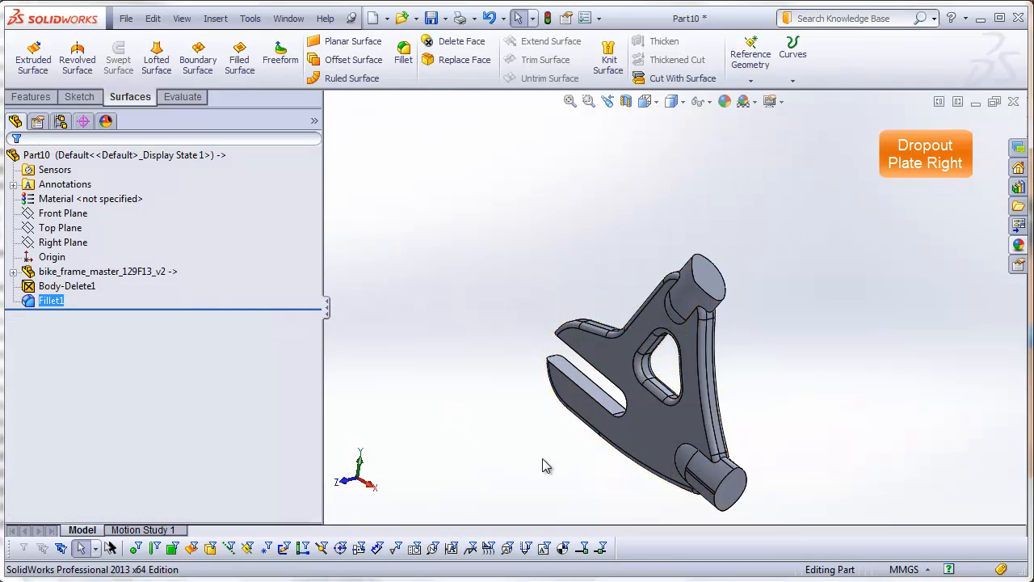
Step: Fillet the long edges of the open axle slot with a 0.5 mm radius
middle_drag(543, 466, 700, 432)
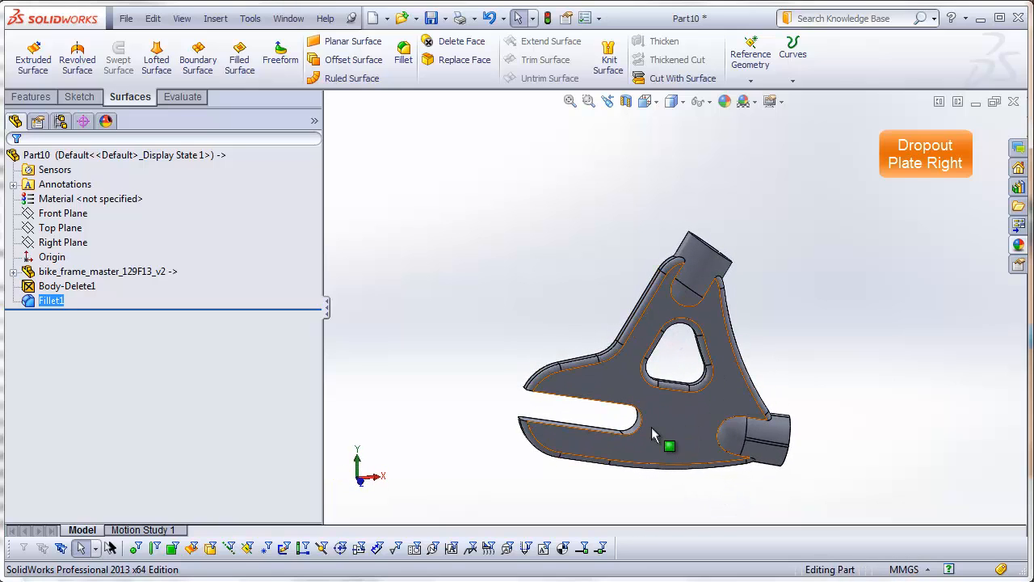
middle_drag(623, 418, 623, 464)
key(f)
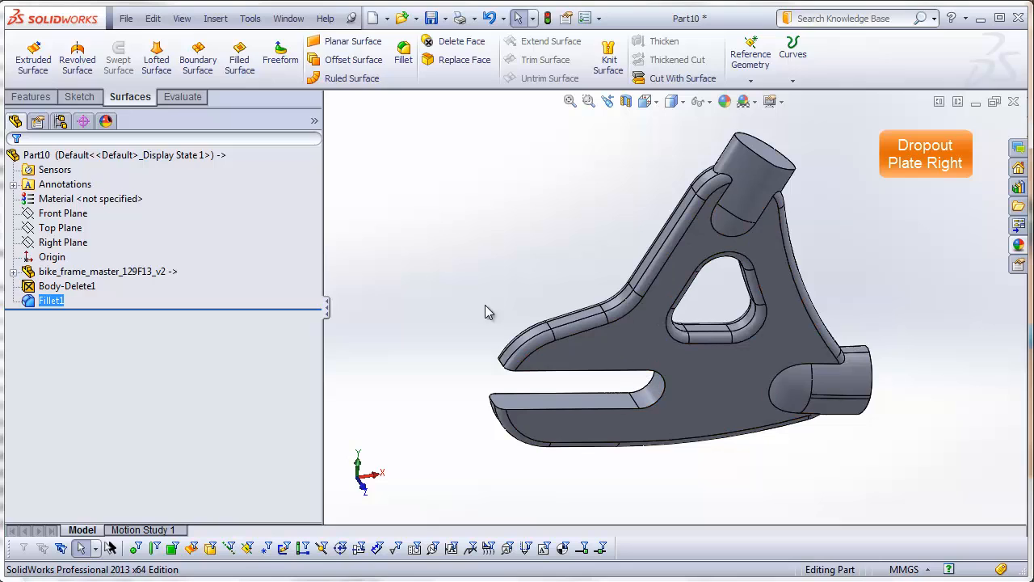
click(403, 50)
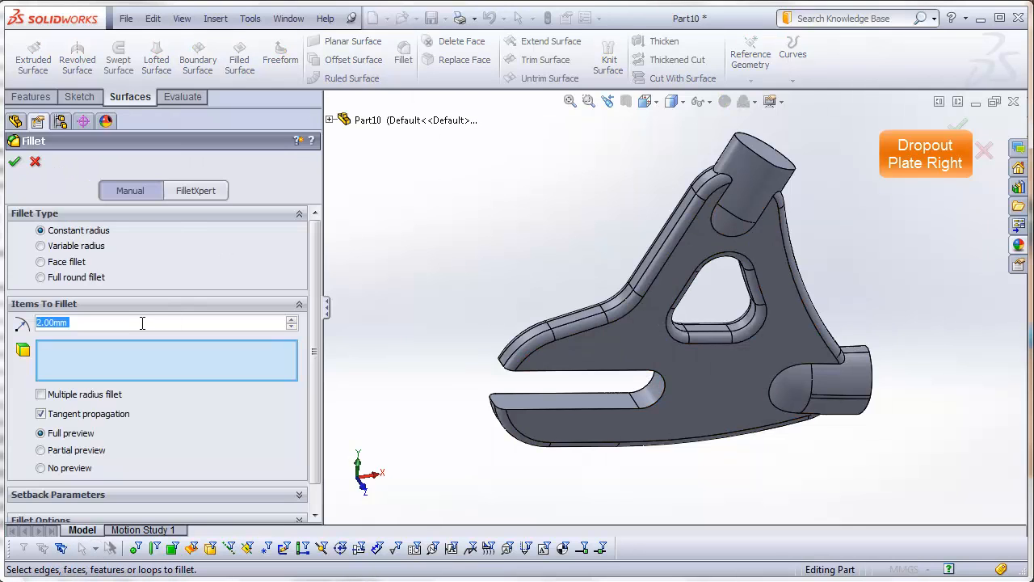
text(.5)
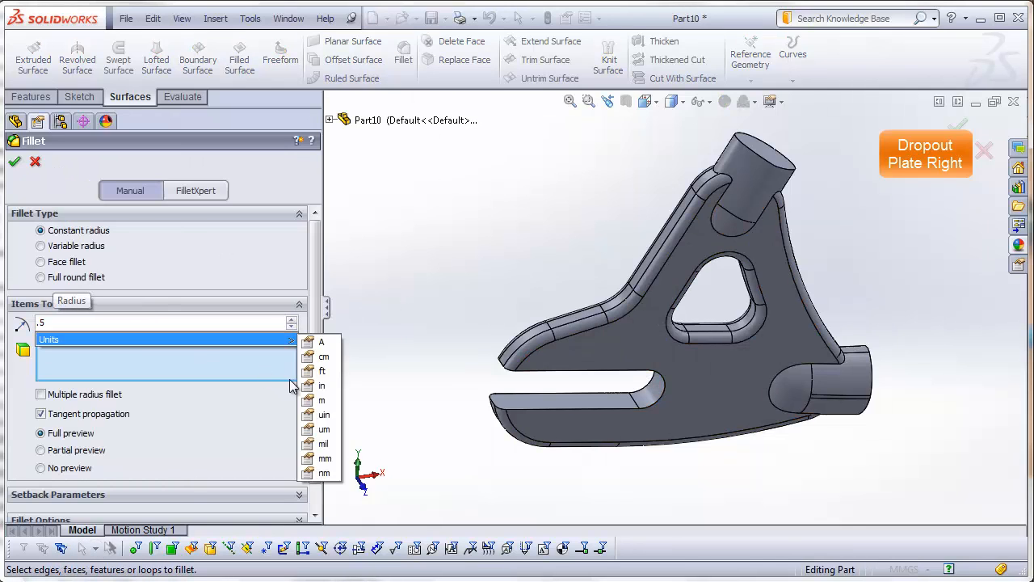
click(585, 408)
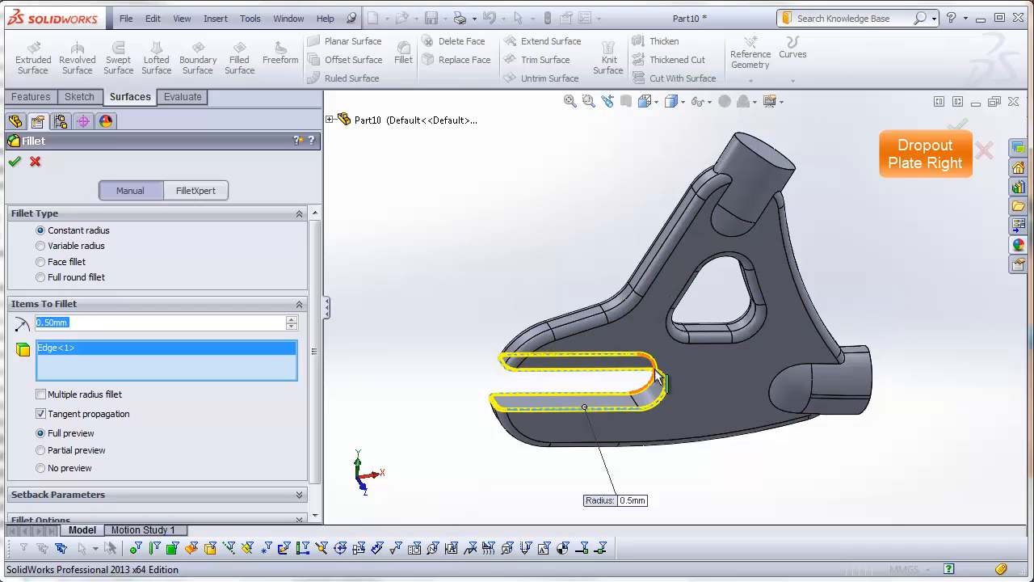
middle_drag(874, 379, 846, 397)
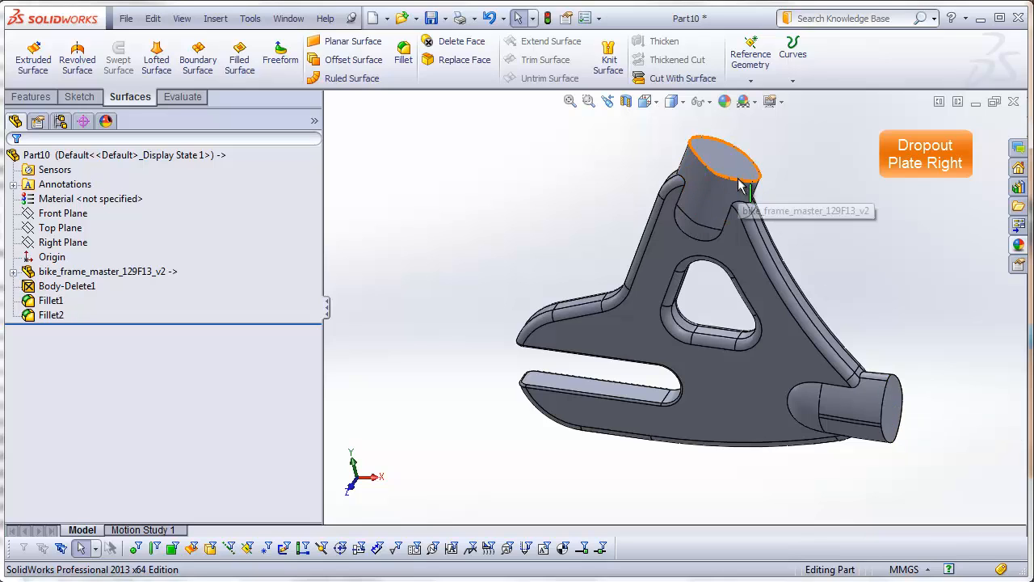
Step: Fillet the end faces of both stay stubs with a 0.5 mm radius
click(402, 55)
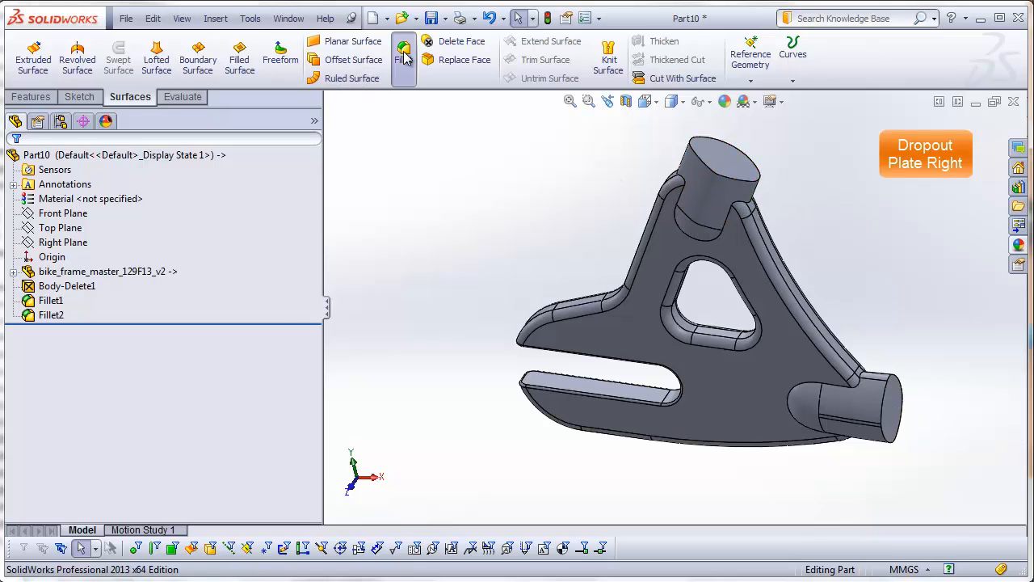
click(894, 413)
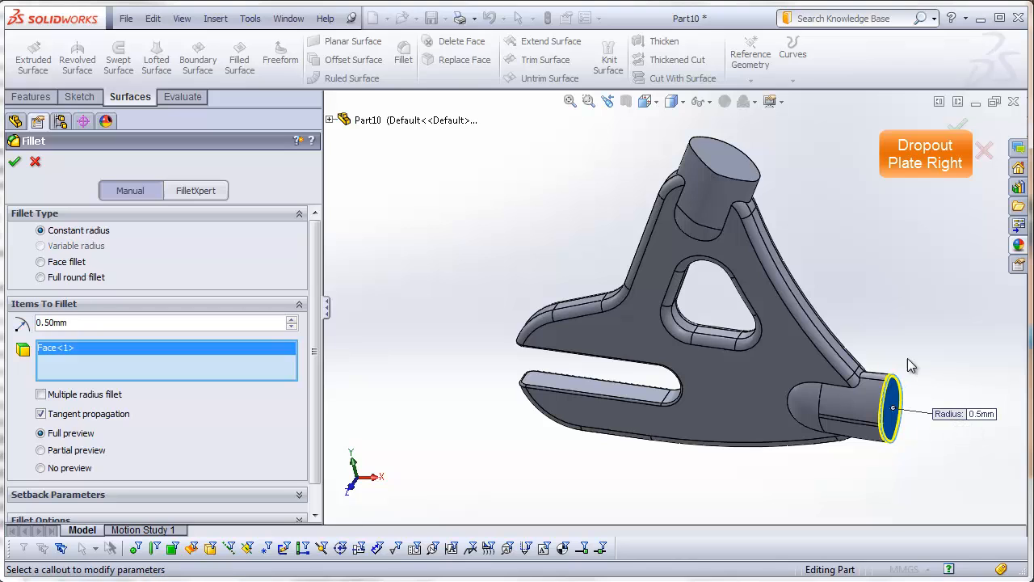
click(741, 177)
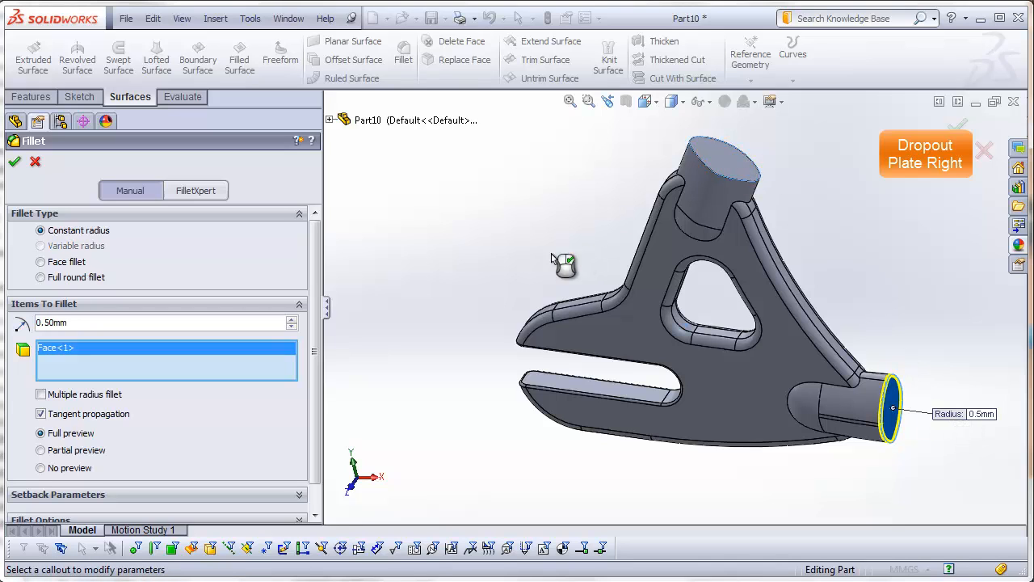
click(14, 162)
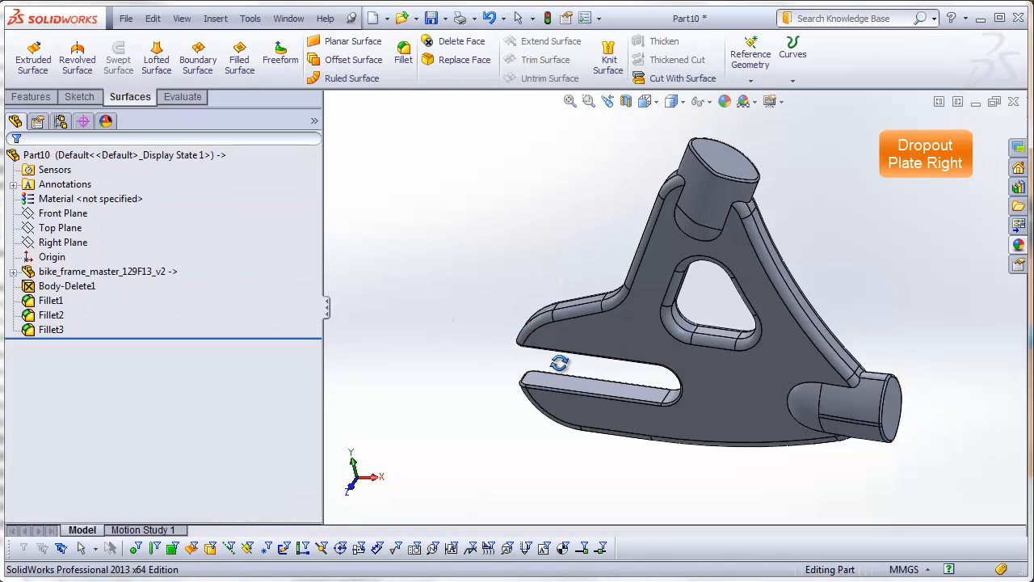
Step: Fillet the rounded edges where both stay stubs meet the dropout plate's flat face with a 2 mm constant radius
middle_drag(560, 363, 536, 300)
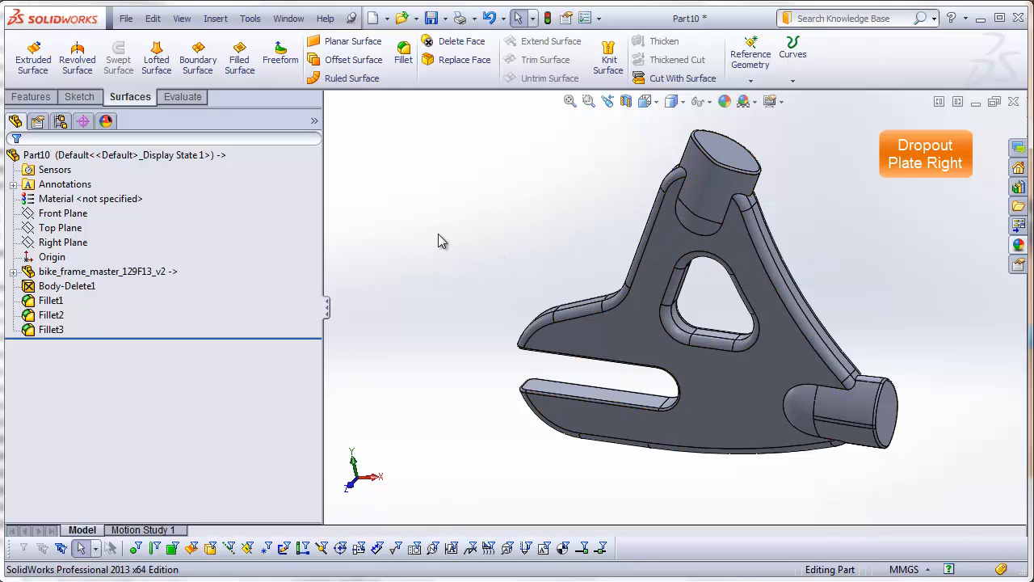
click(403, 57)
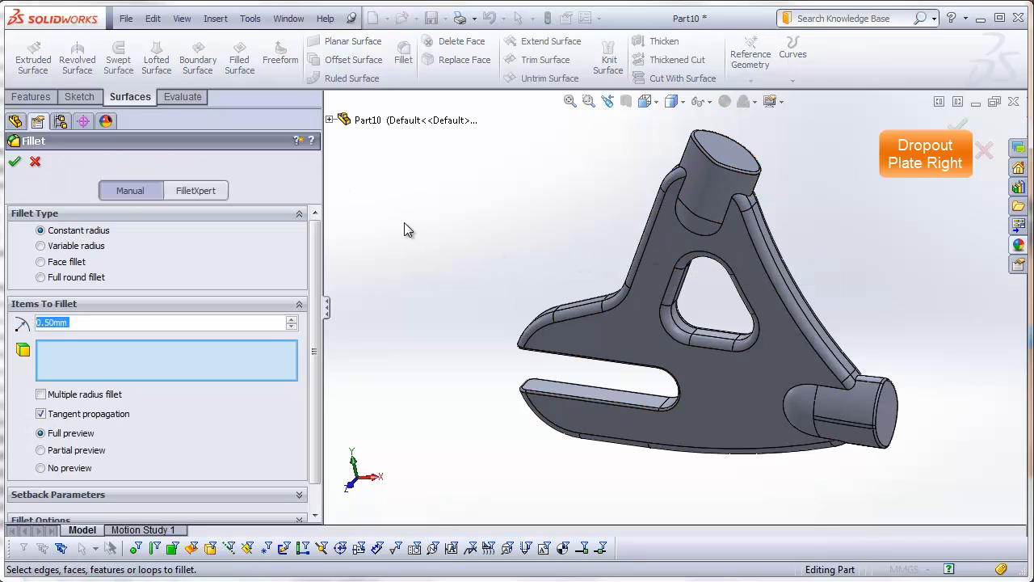
text(2)
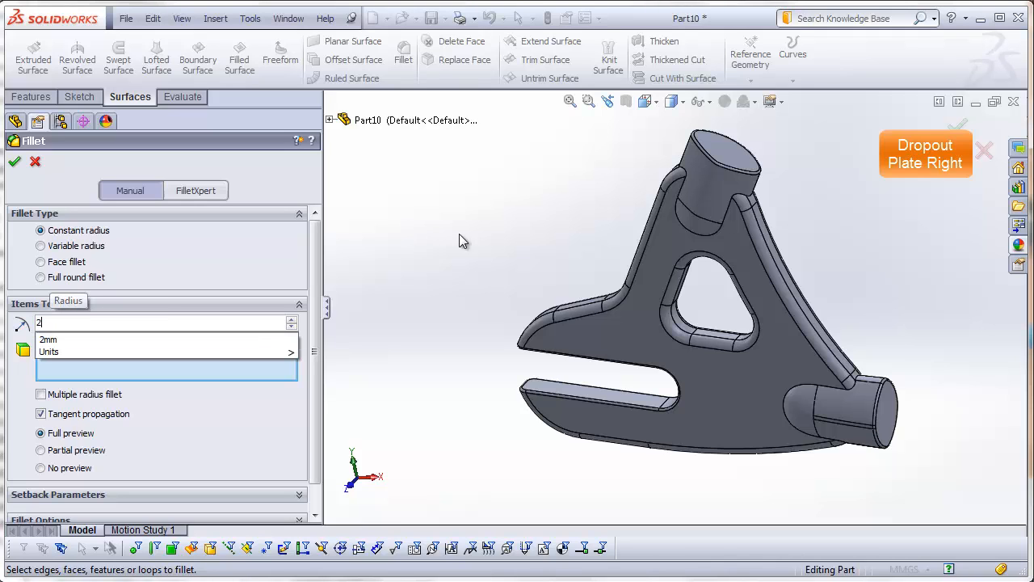
middle_drag(706, 269, 734, 137)
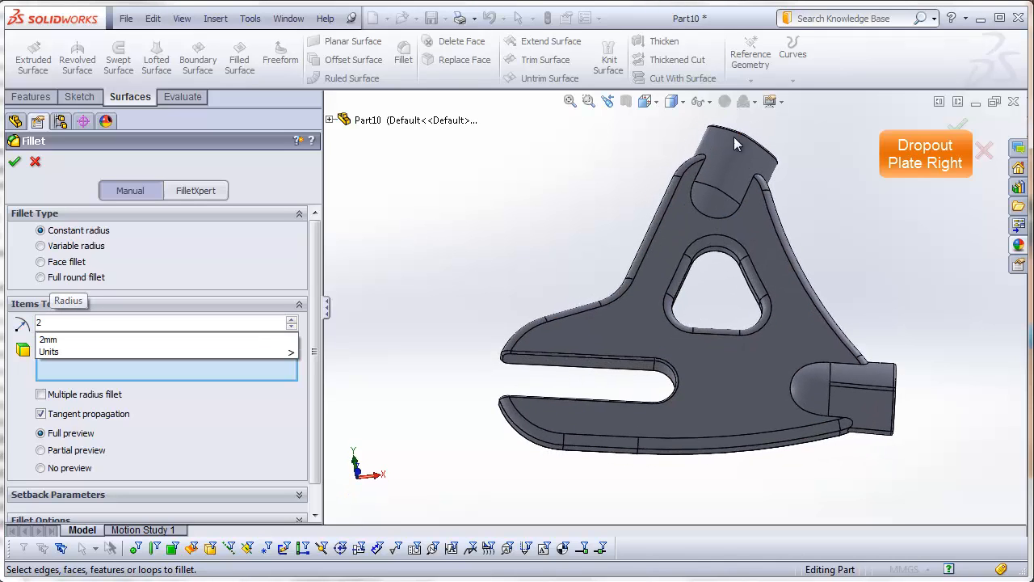
click(723, 226)
middle_drag(811, 207, 771, 202)
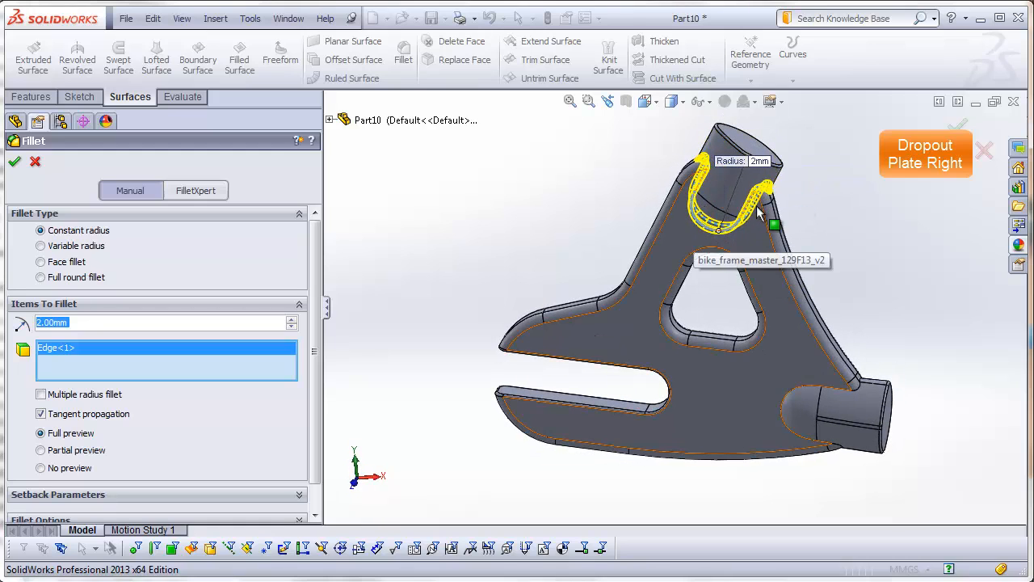
click(784, 420)
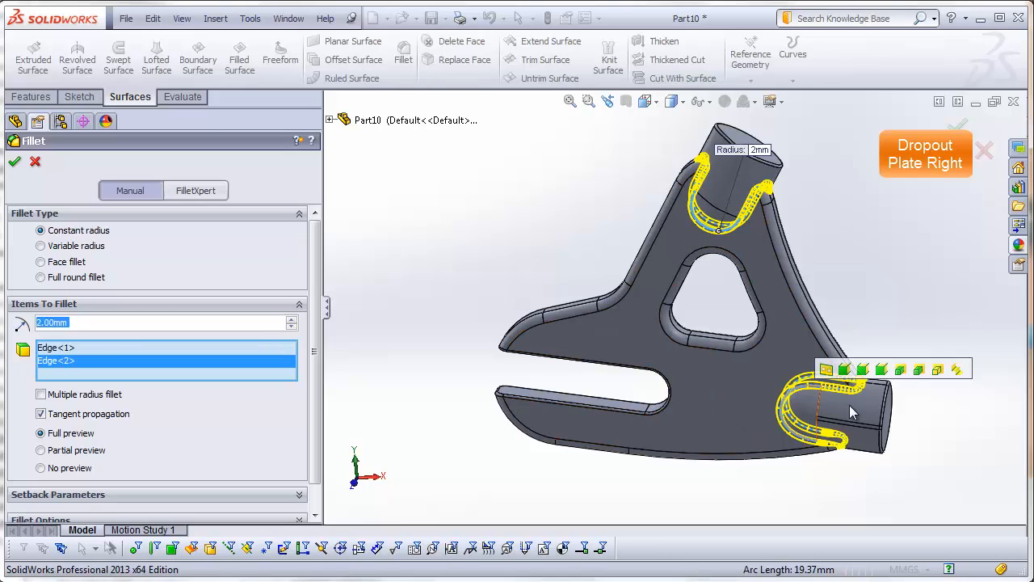
click(13, 162)
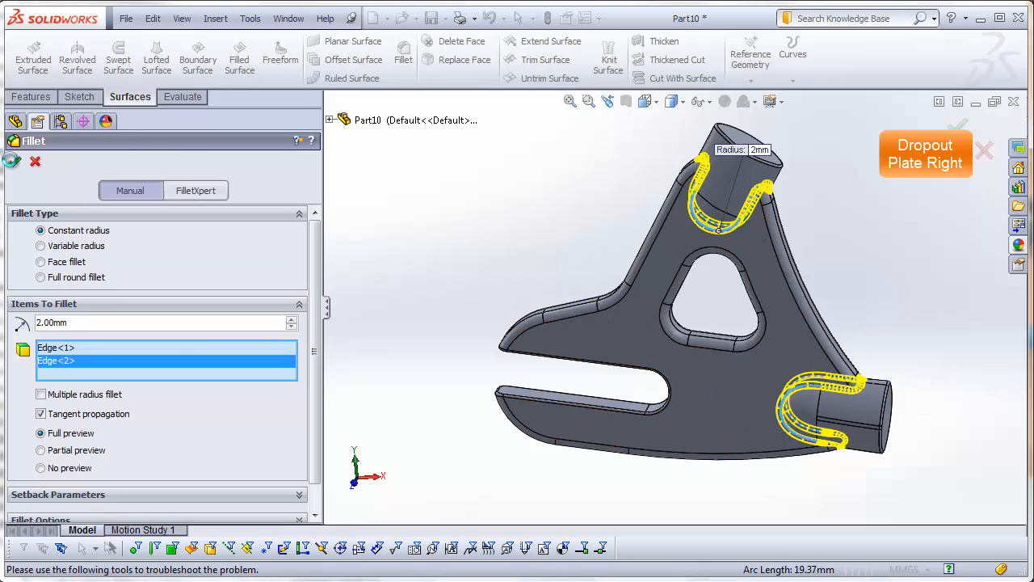
click(476, 242)
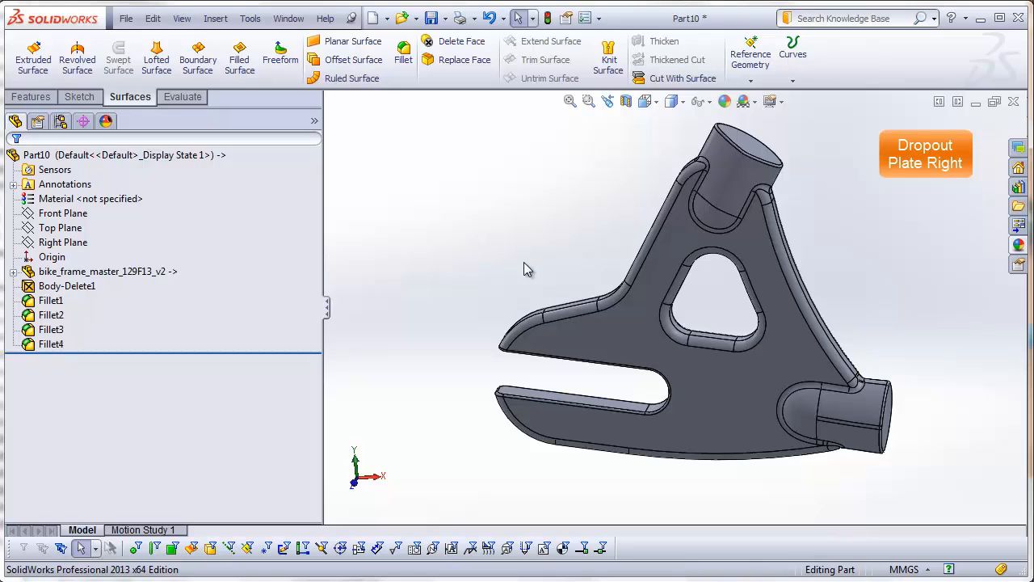
mouse_move(526, 268)
middle_down()
mouse_move(503, 224)
mouse_move(393, 229)
mouse_move(596, 243)
mouse_move(510, 264)
mouse_move(520, 282)
middle_up()
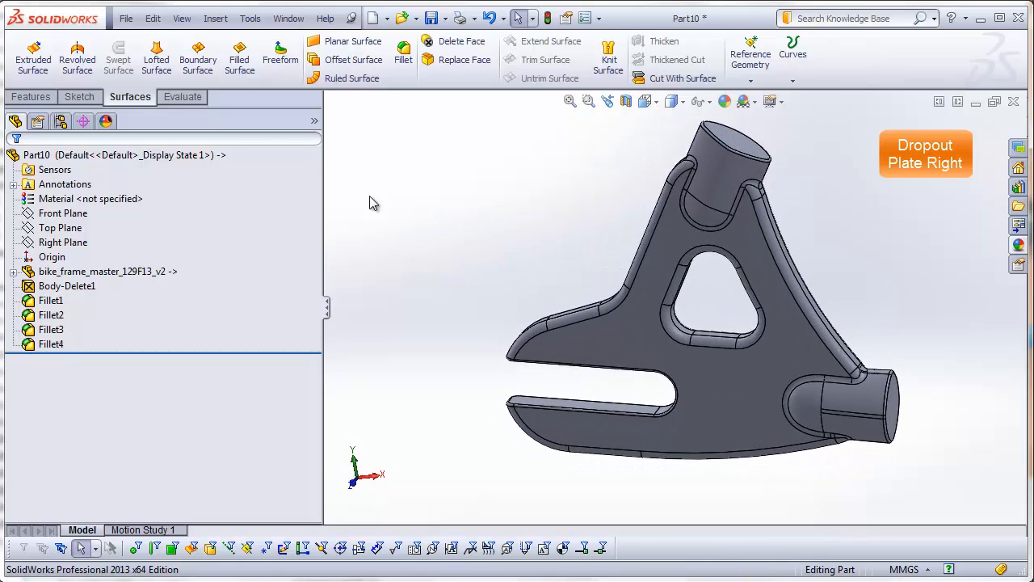
Step: Save the part as dropout-plate-right in the DSID129-FA13_bike-frame_example_video folder
click(126, 18)
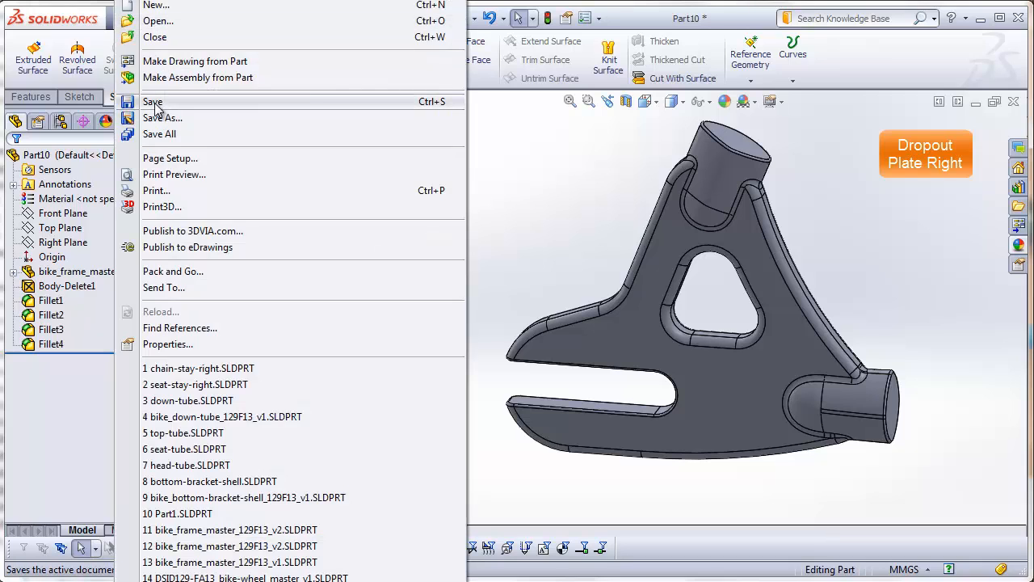
click(154, 102)
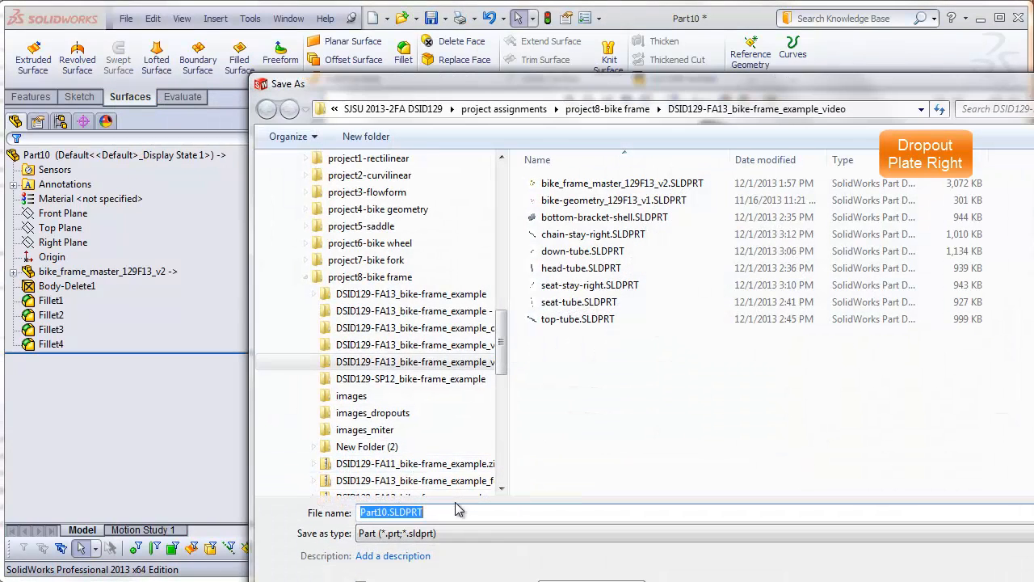
text(dropu)
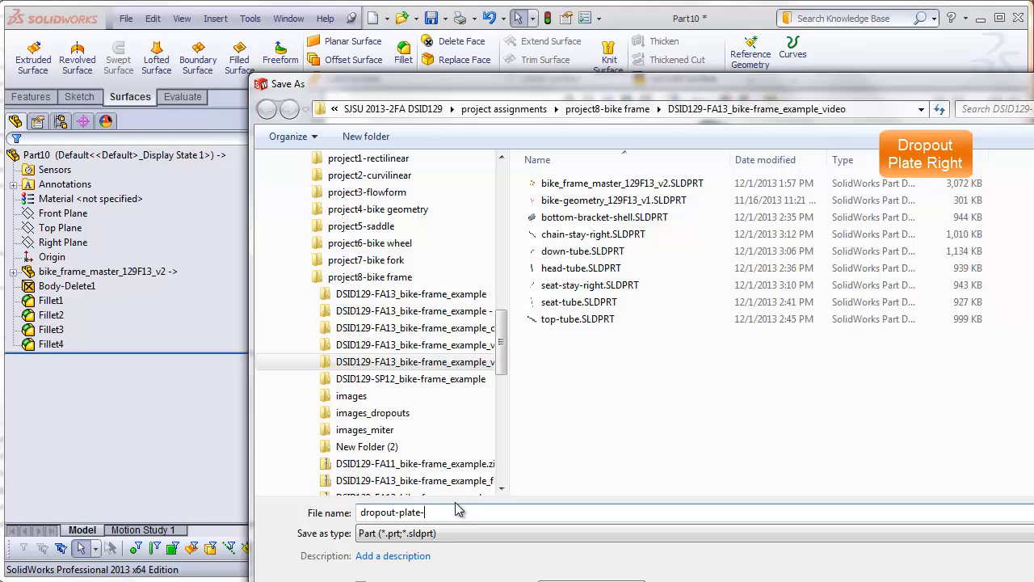
key(Return)
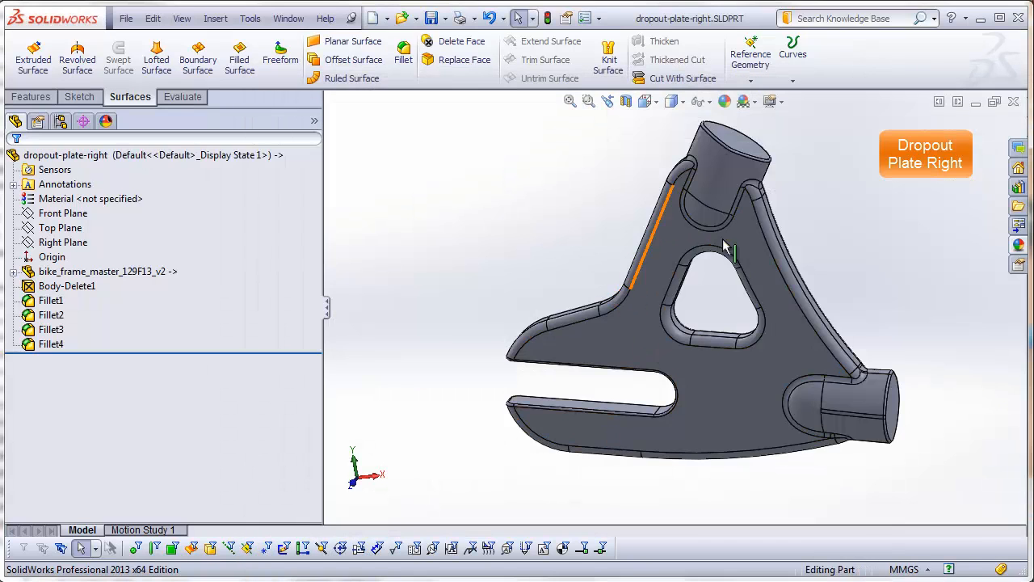
key(f)
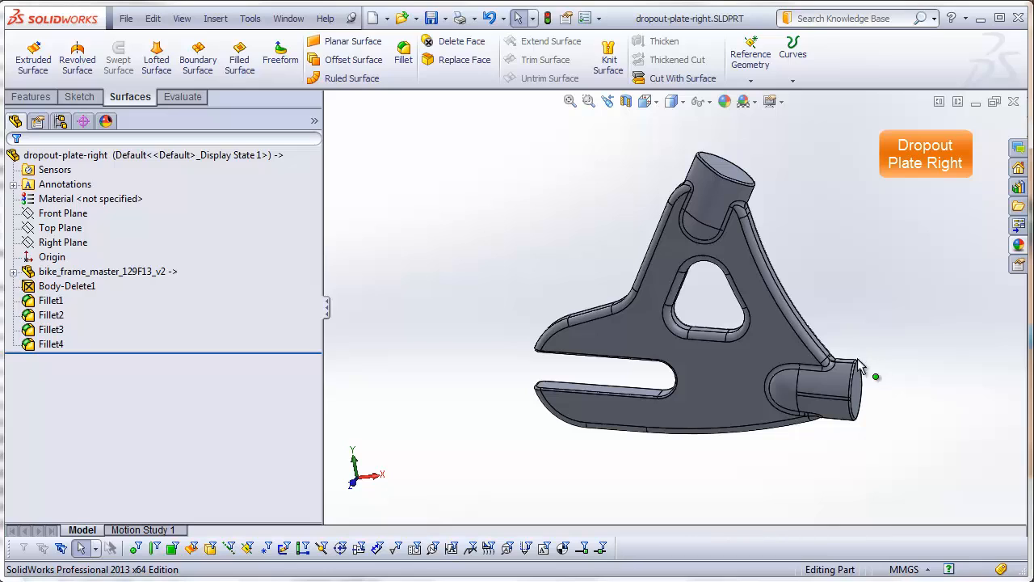
scroll(836, 345, down, 3)
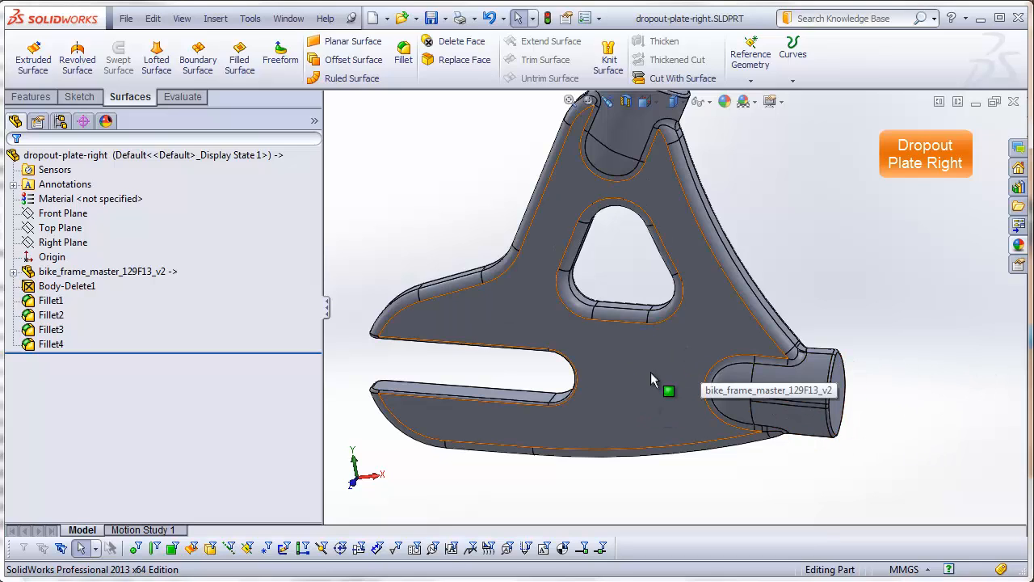
scroll(766, 249, up, 3)
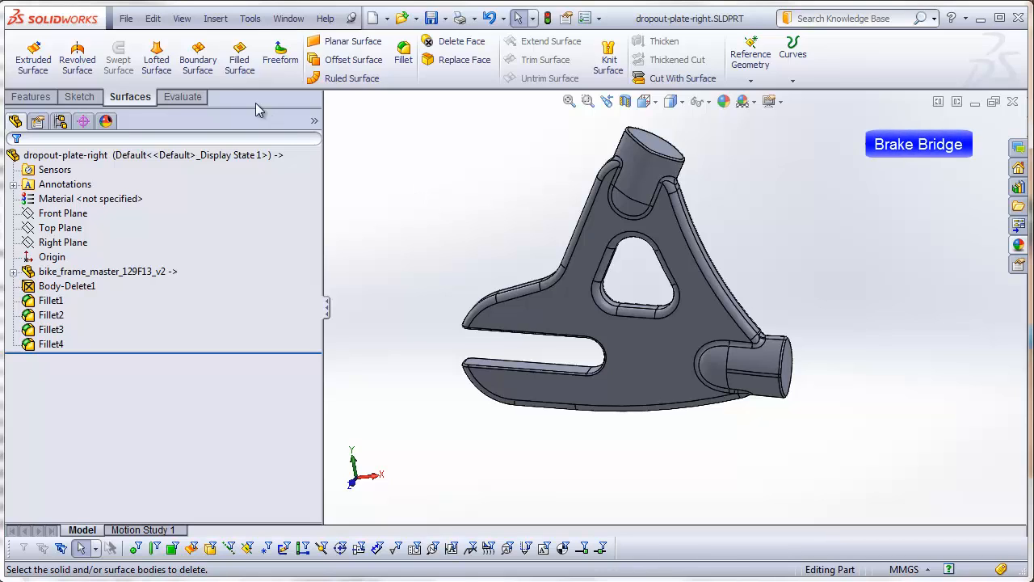
Step: Create a new part and insert bike_frame_master_129F13_v2.SLDPRT into it as the base part
click(126, 18)
click(129, 7)
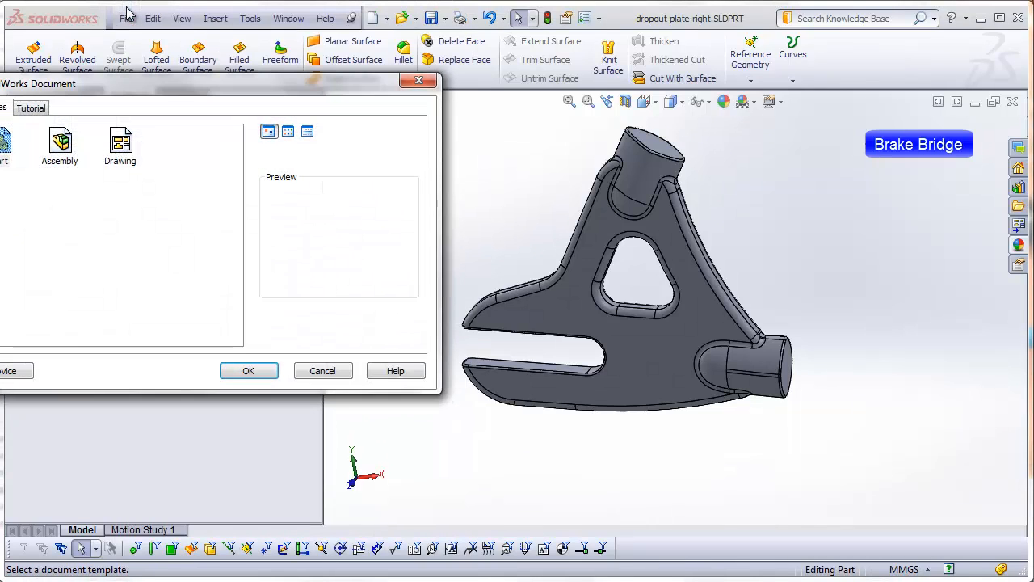
click(275, 372)
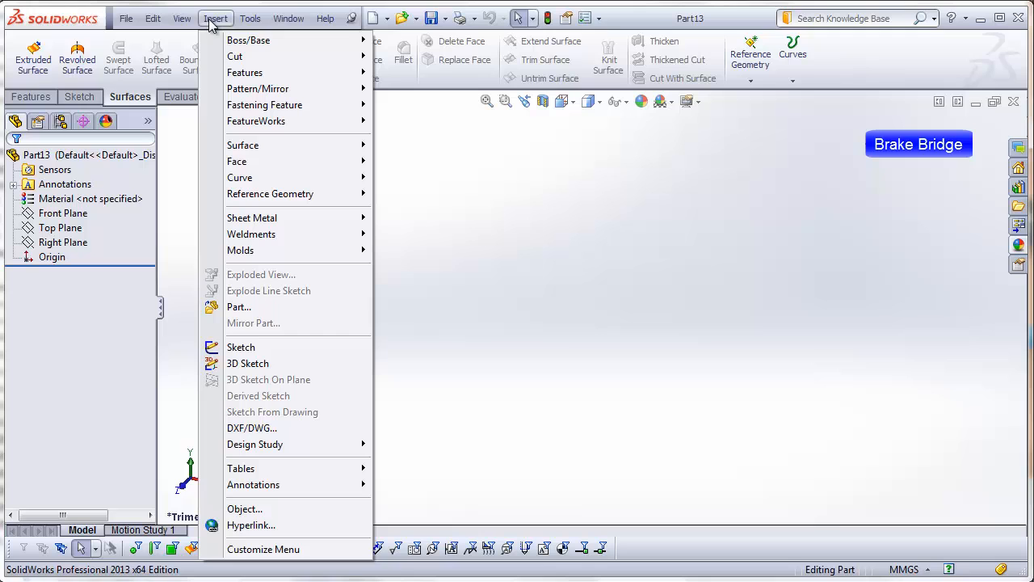
click(243, 307)
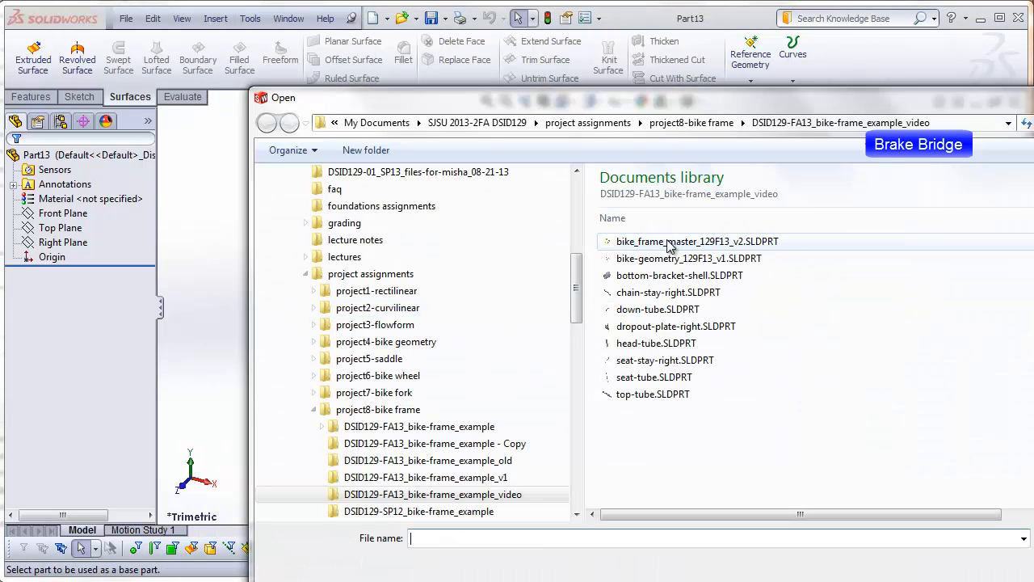
click(668, 243)
key(Return)
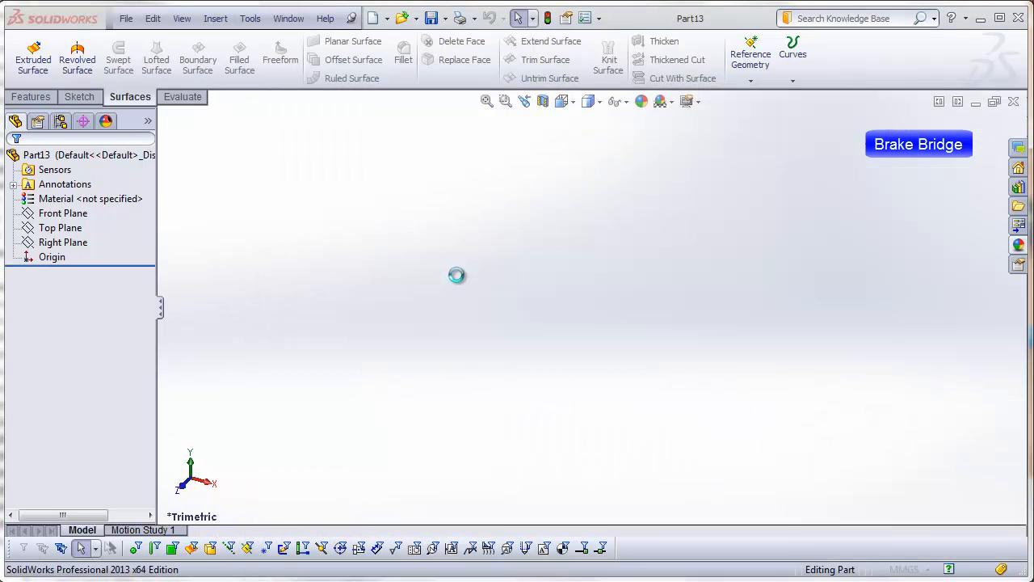
click(13, 162)
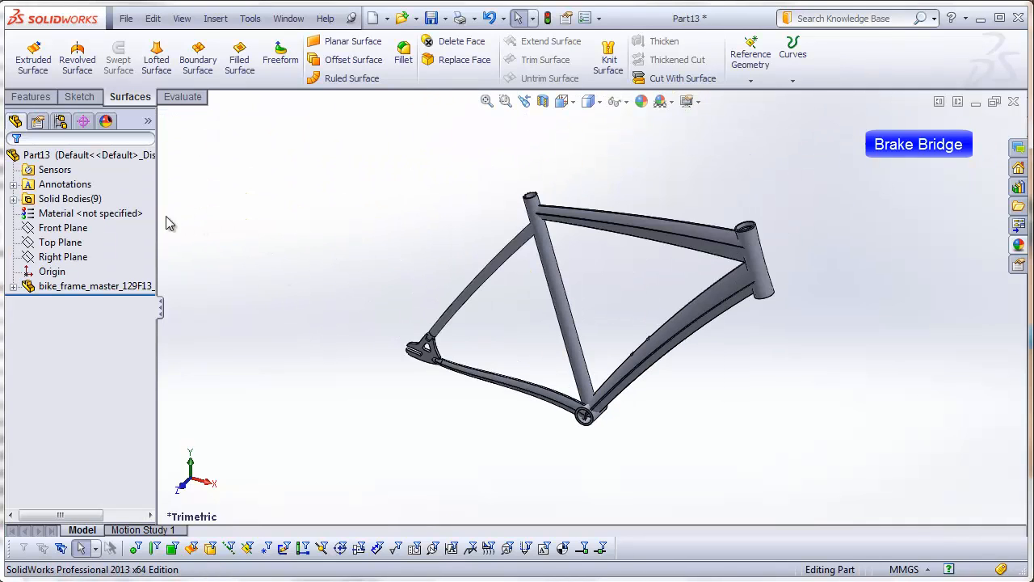
Step: List the part's solid bodies with their full names and examine the half brake bridge body beside the seat stay
click(15, 200)
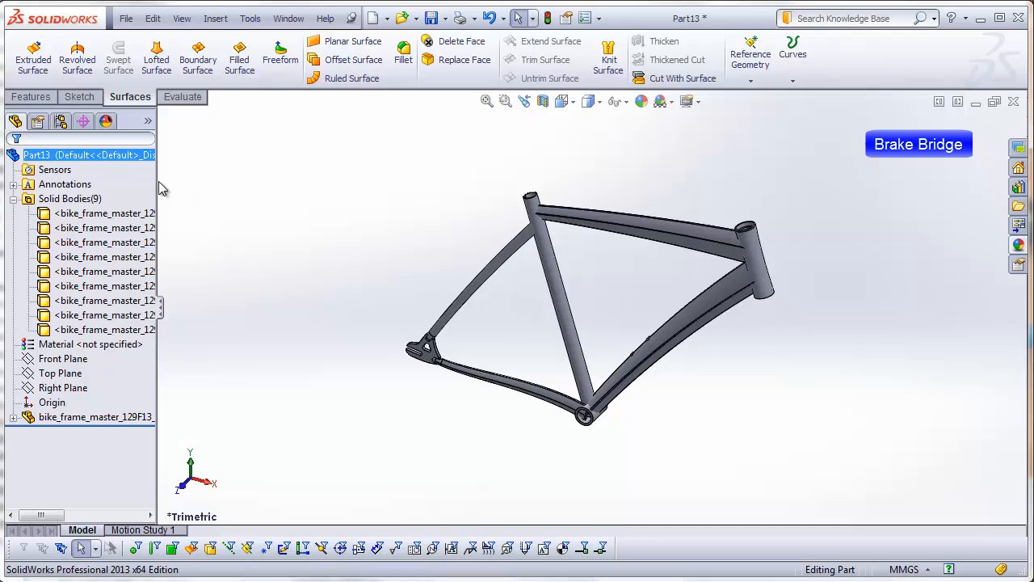
drag(157, 188, 344, 191)
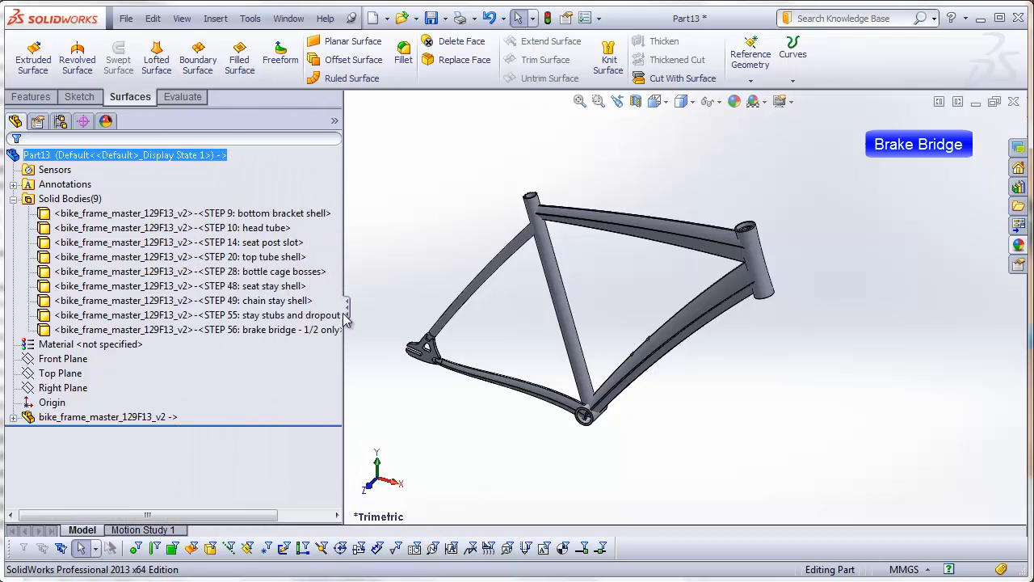
click(220, 315)
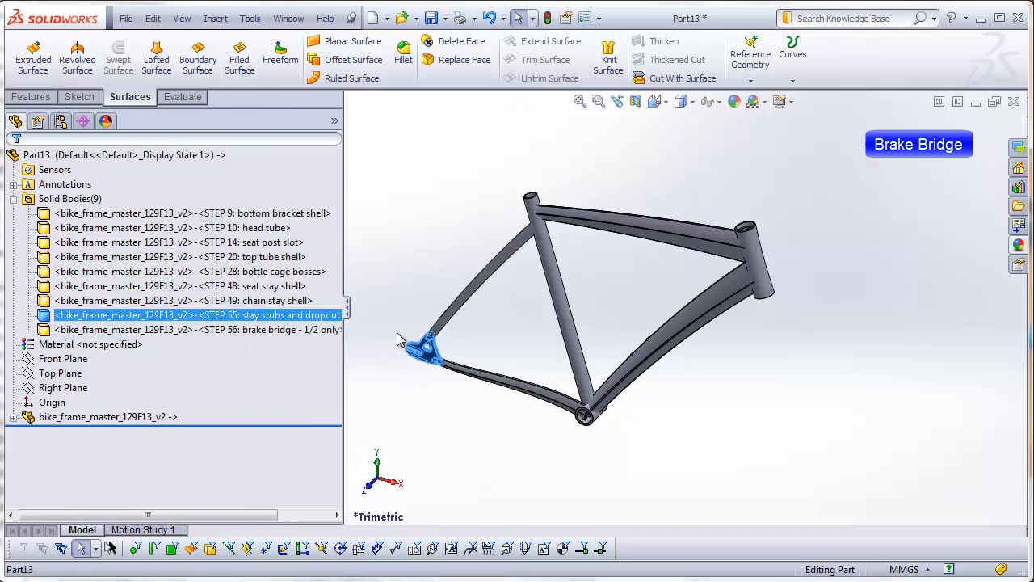
click(217, 331)
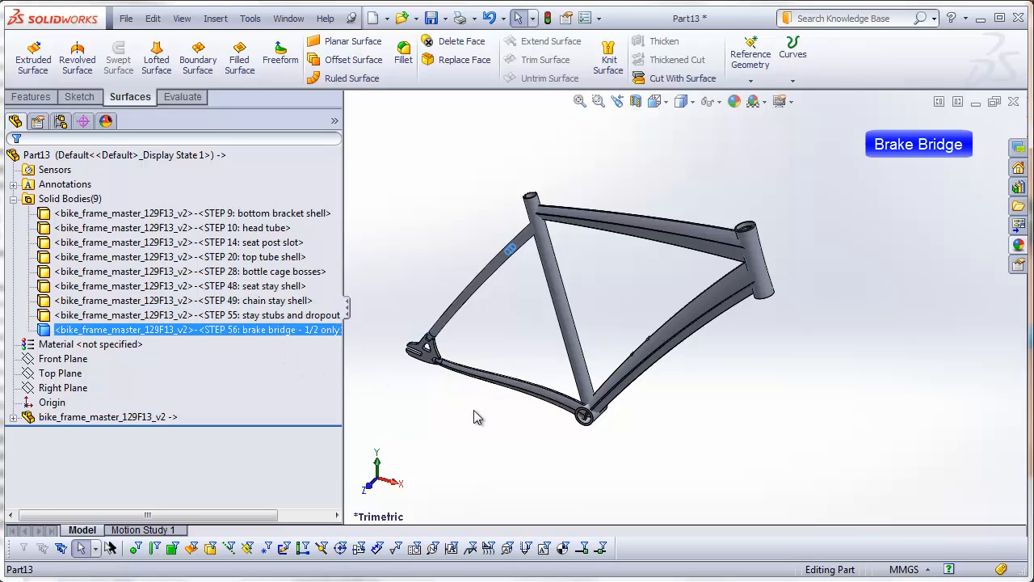
middle_drag(473, 417, 540, 441)
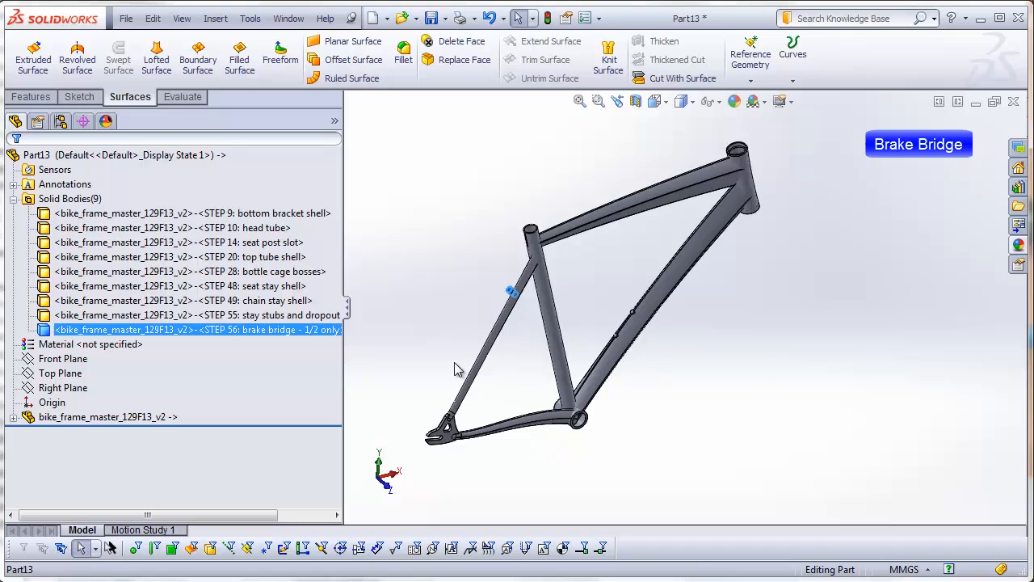
scroll(460, 365, down, 3)
scroll(647, 202, down, 3)
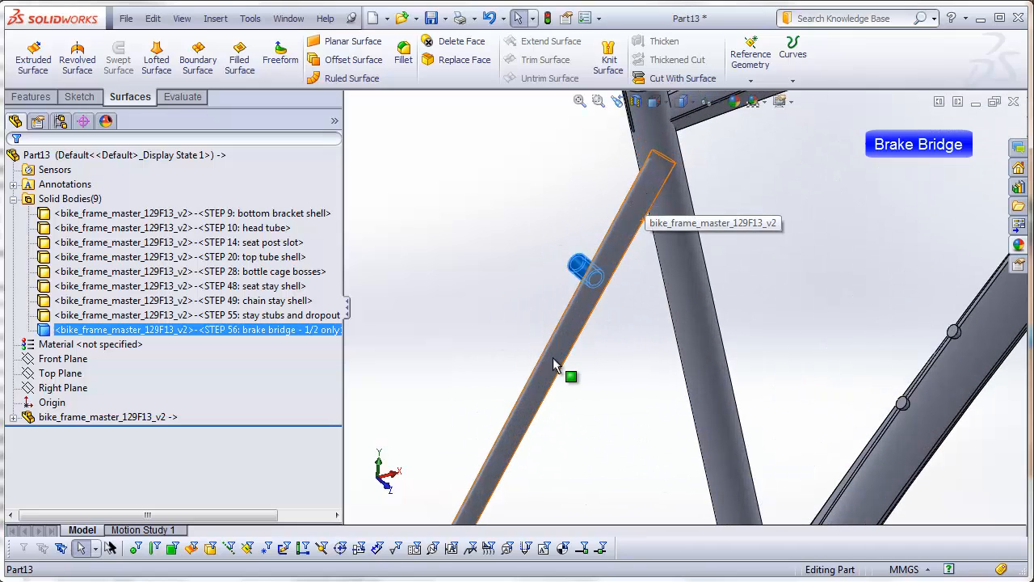
click(462, 314)
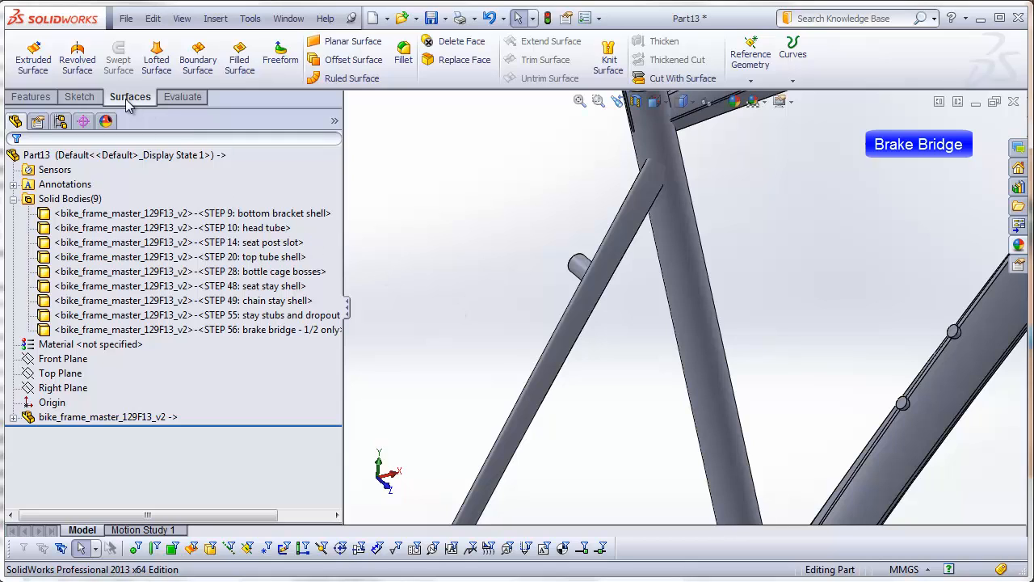
Step: Copy the seat stay's outer face beside the brake bridge as a surface using Offset Surface at 0 mm
click(349, 60)
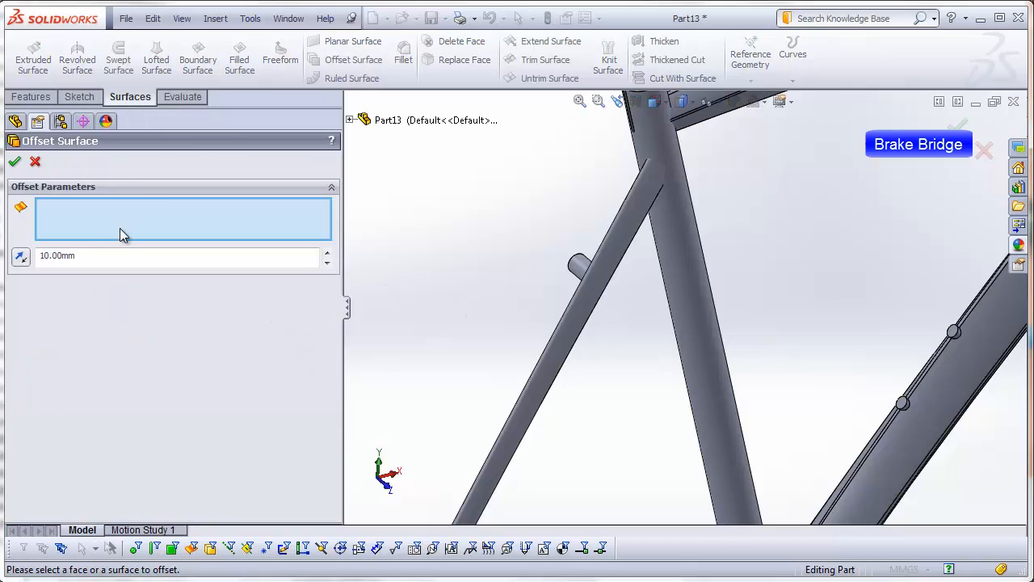
double_click(93, 254)
text(0)
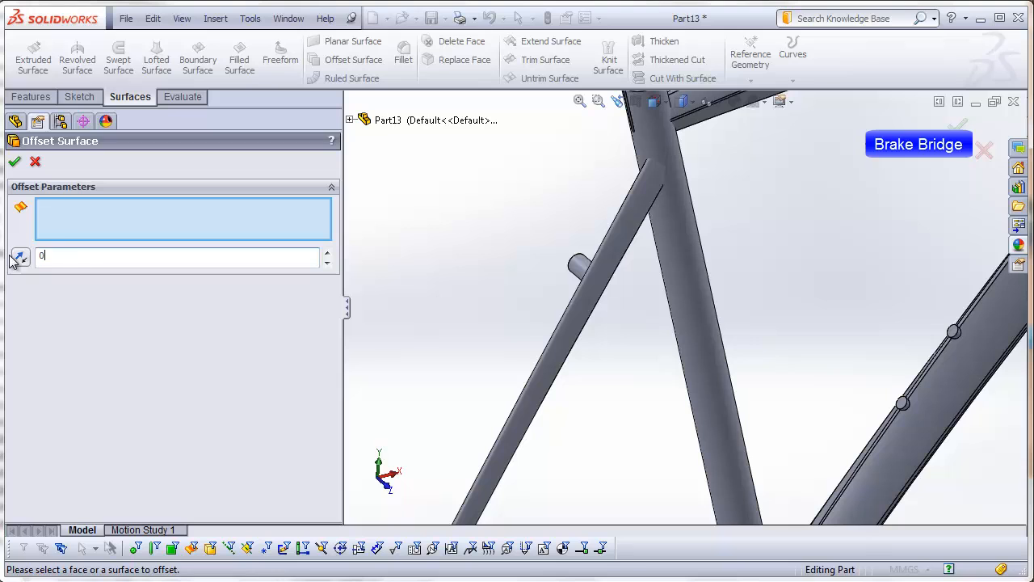
middle_drag(474, 280, 554, 327)
scroll(880, 364, down, 3)
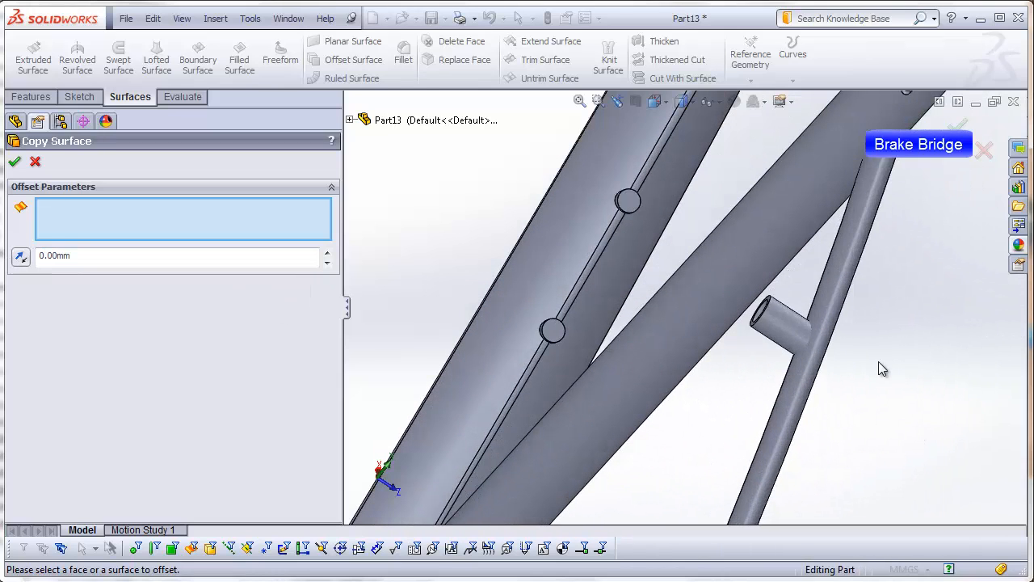
click(827, 310)
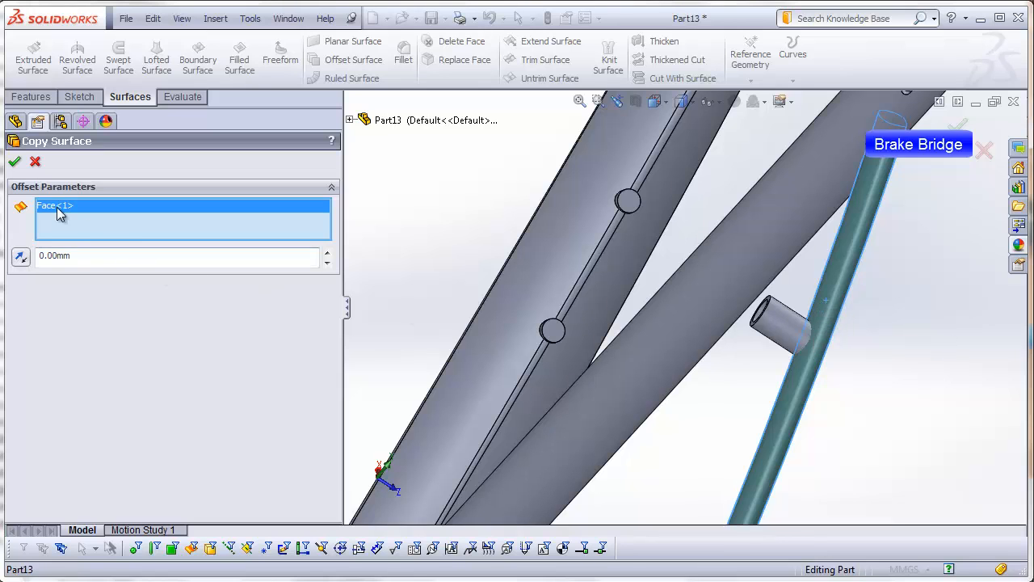
click(15, 162)
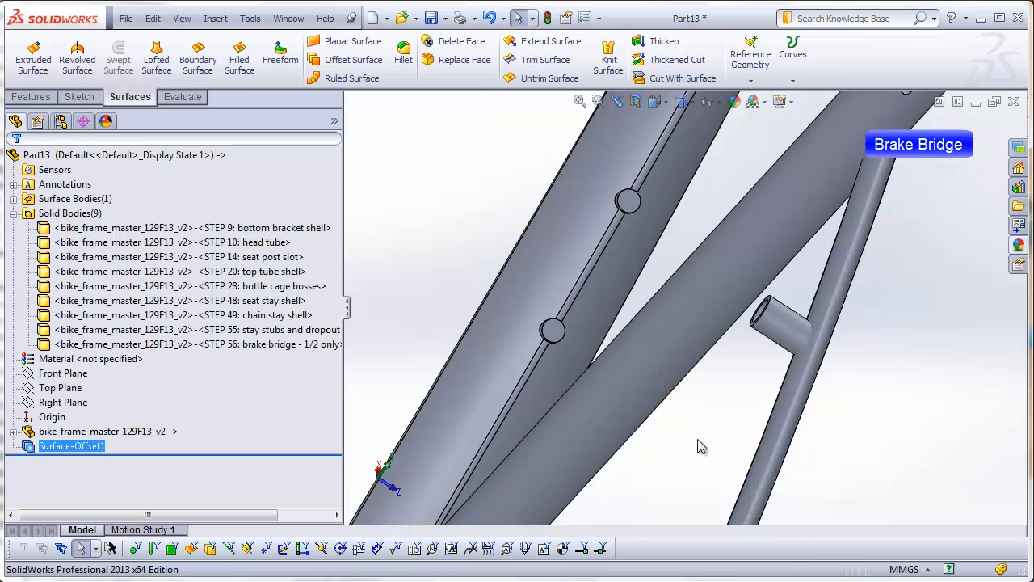
Step: Delete every solid body except the half brake bridge, keeping the copied seat stay surface
scroll(698, 439, up, 5)
middle_drag(698, 439, 533, 383)
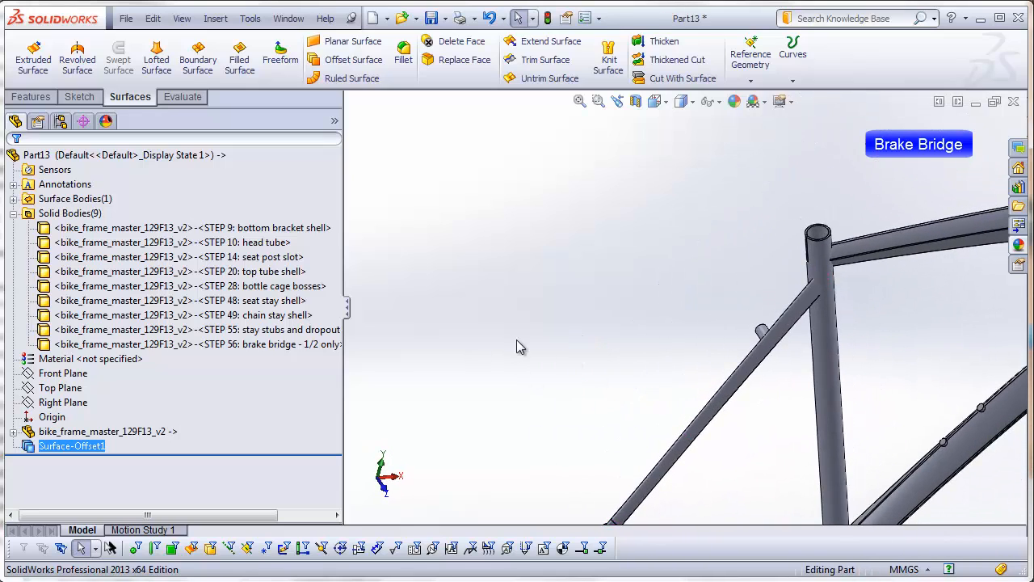
click(321, 229)
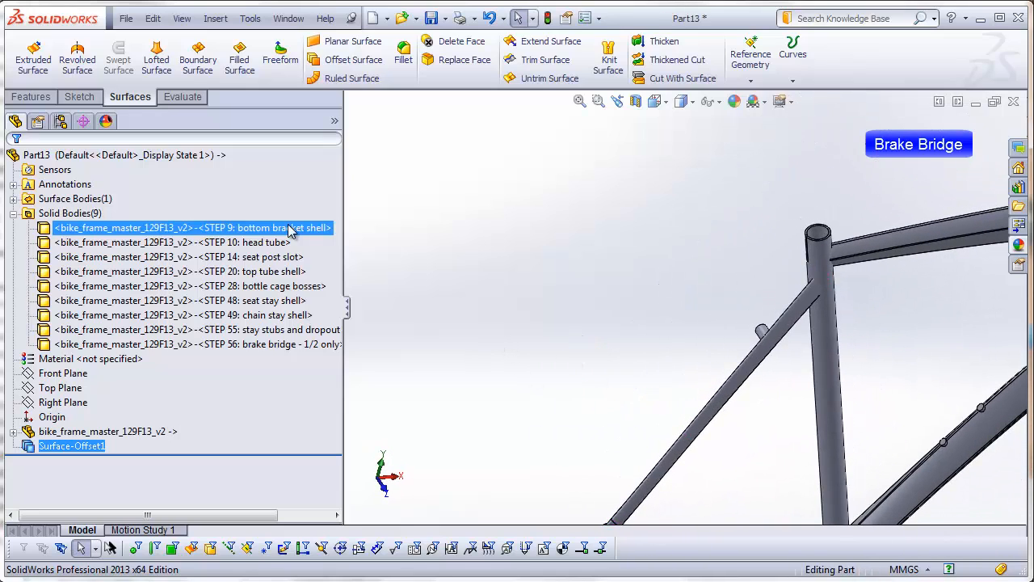
shift+click(290, 344)
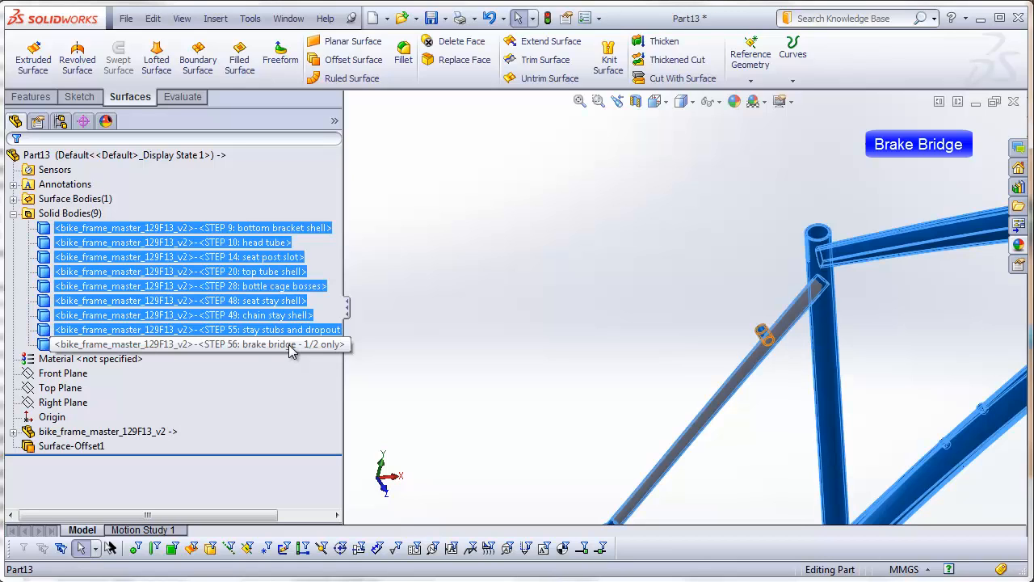
right_click(291, 349)
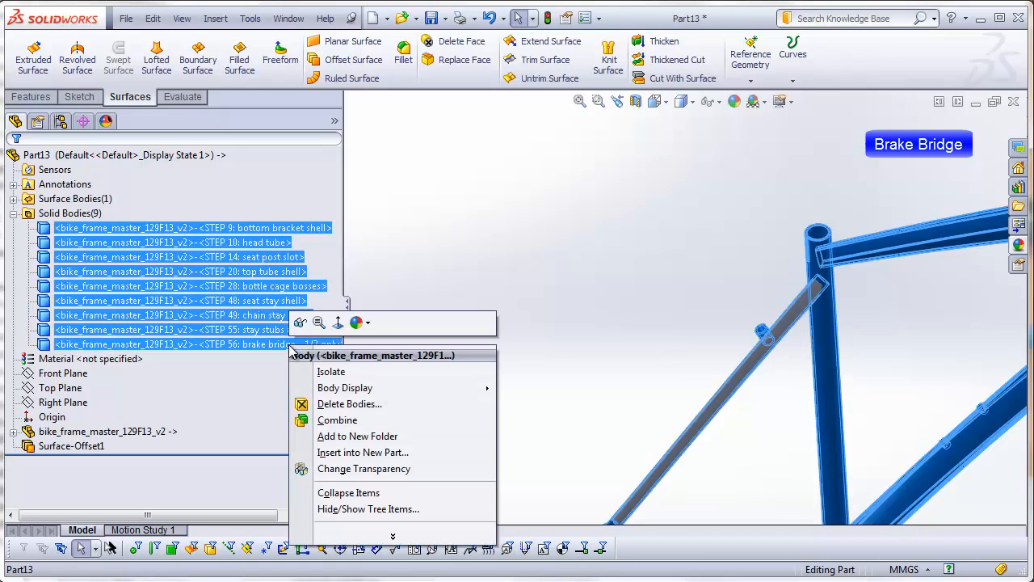
click(347, 403)
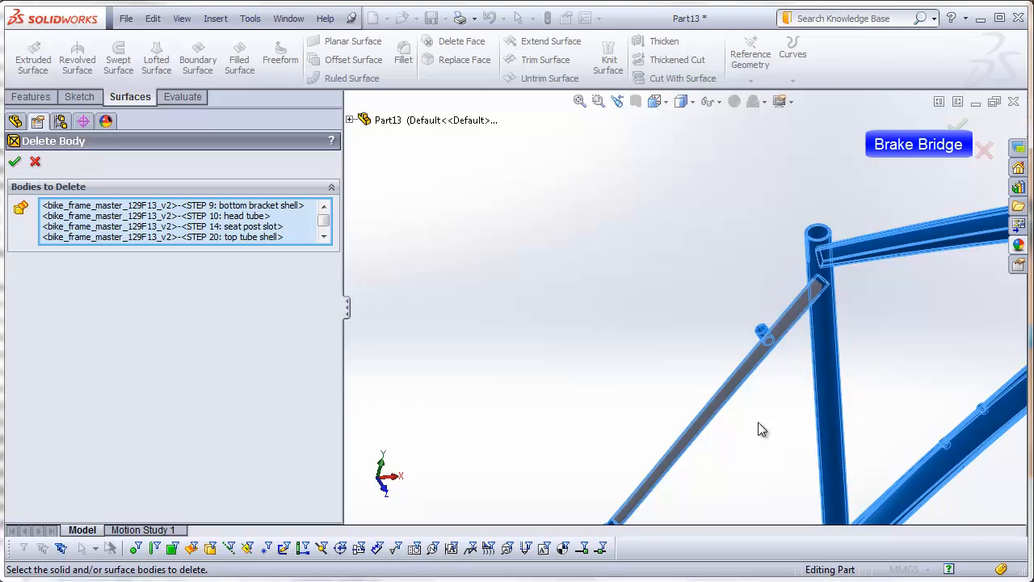
scroll(845, 349, down, 4)
middle_drag(840, 349, 859, 376)
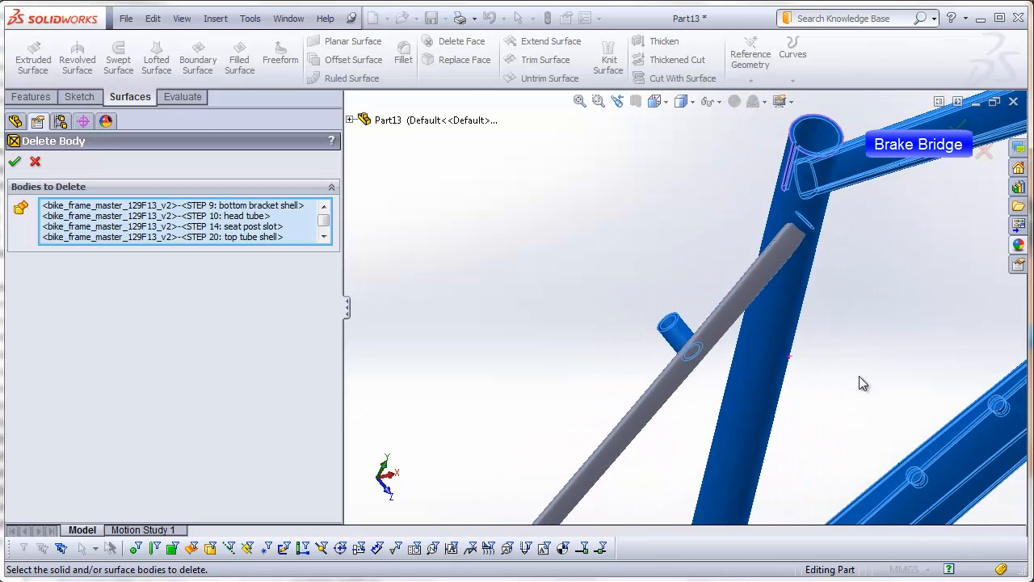
click(691, 347)
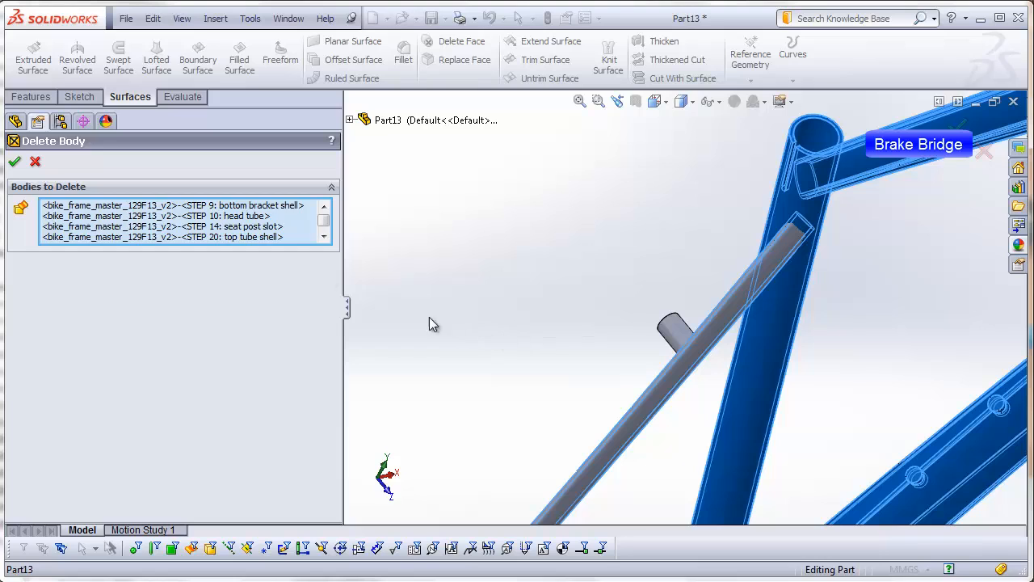
click(14, 160)
click(524, 288)
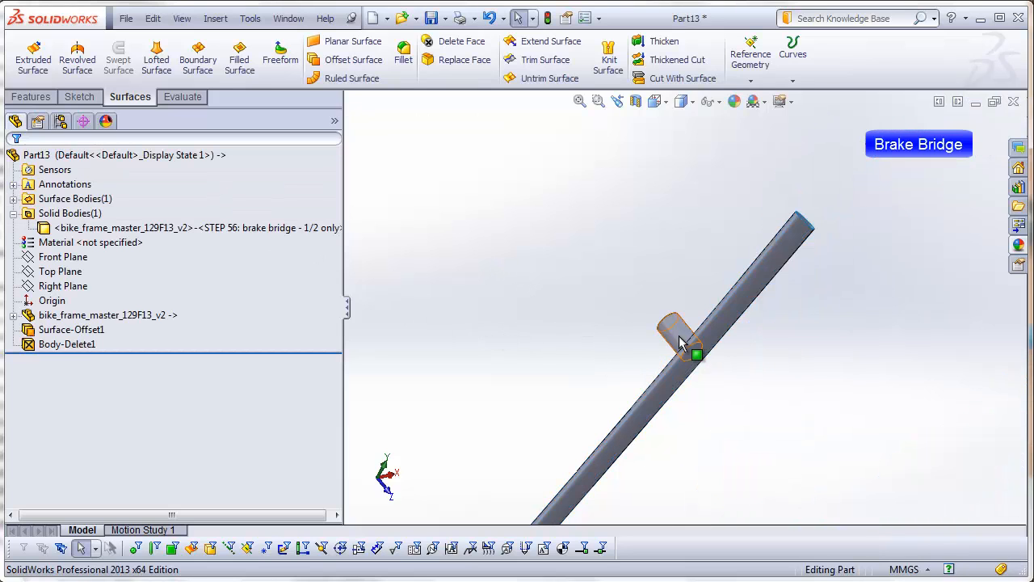
Step: Cut the half brake bridge with the offset seat stay surface, removing the end inside the stay
scroll(687, 449, up, 1)
scroll(687, 456, up, 2)
middle_drag(670, 443, 545, 481)
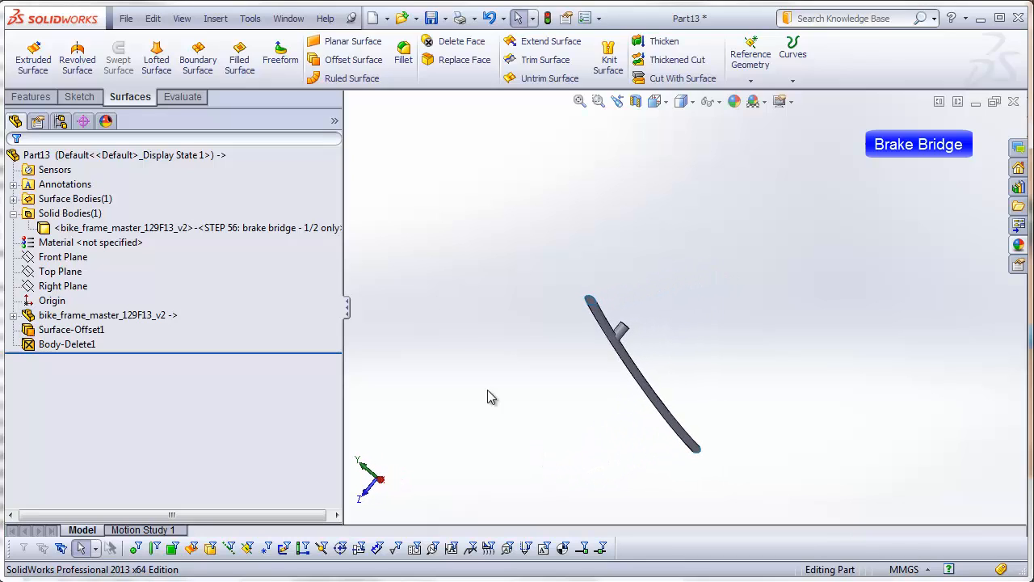
click(221, 22)
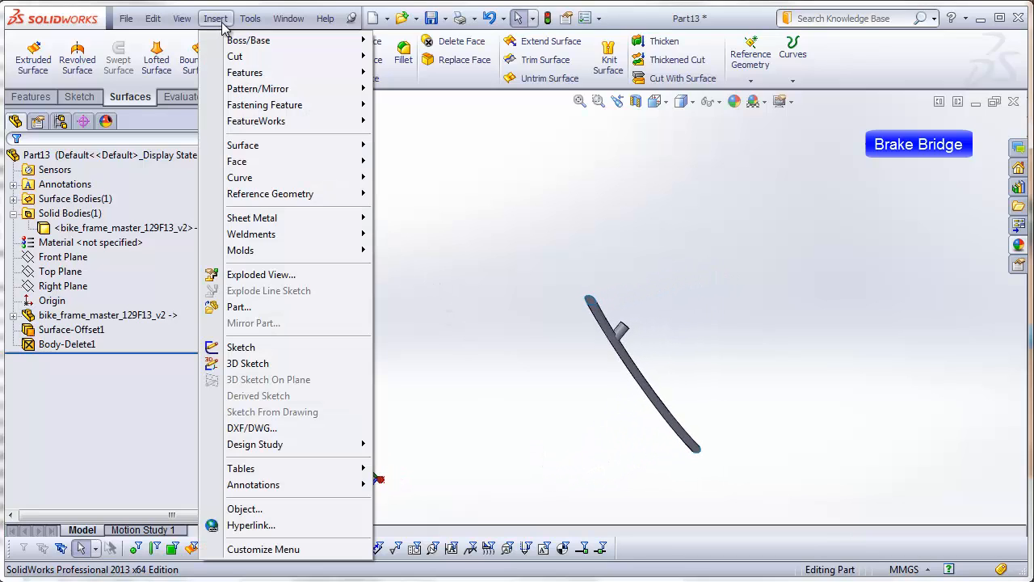
mouse_move(234, 56)
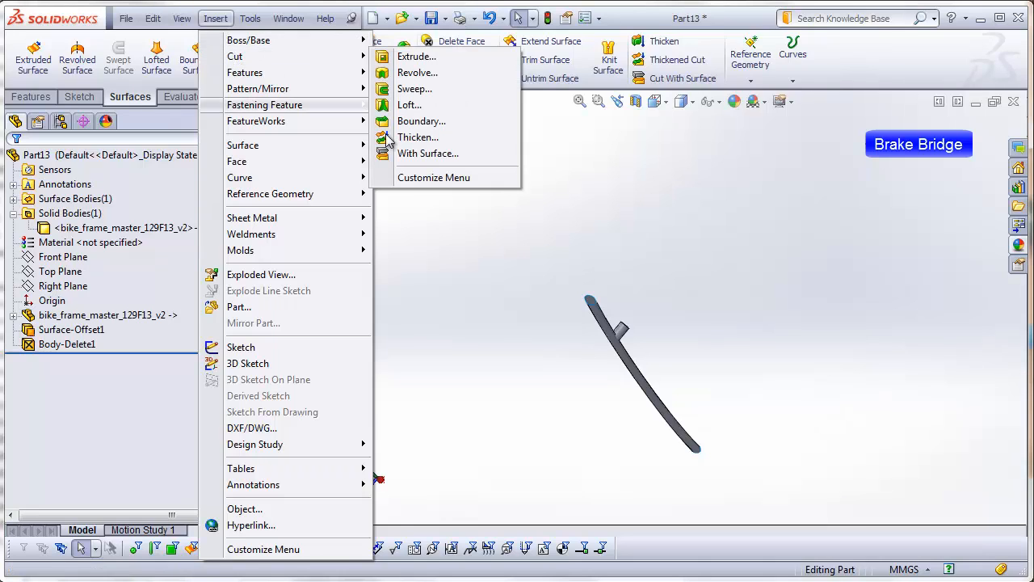
click(404, 154)
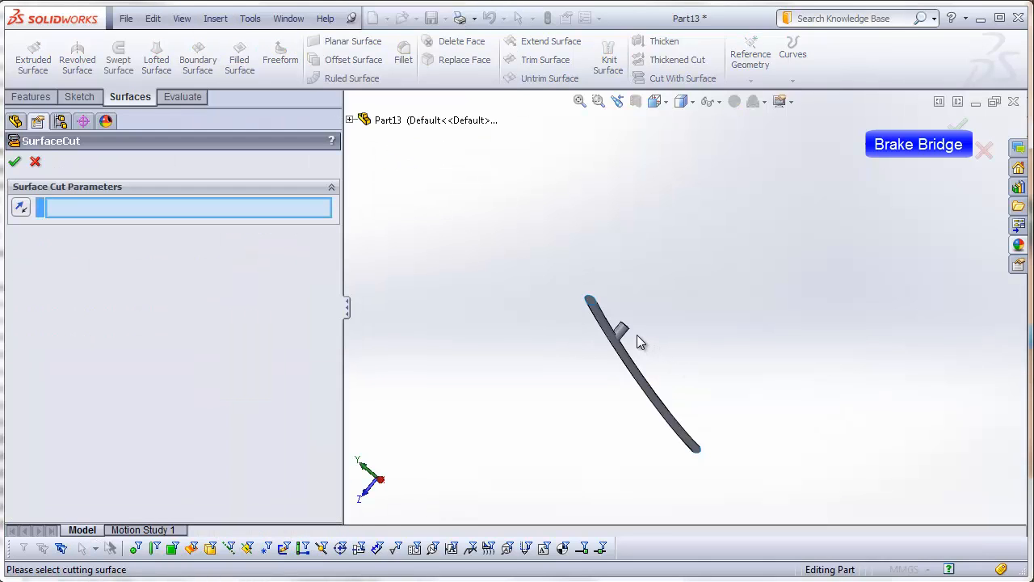
scroll(639, 342, down, 5)
click(622, 360)
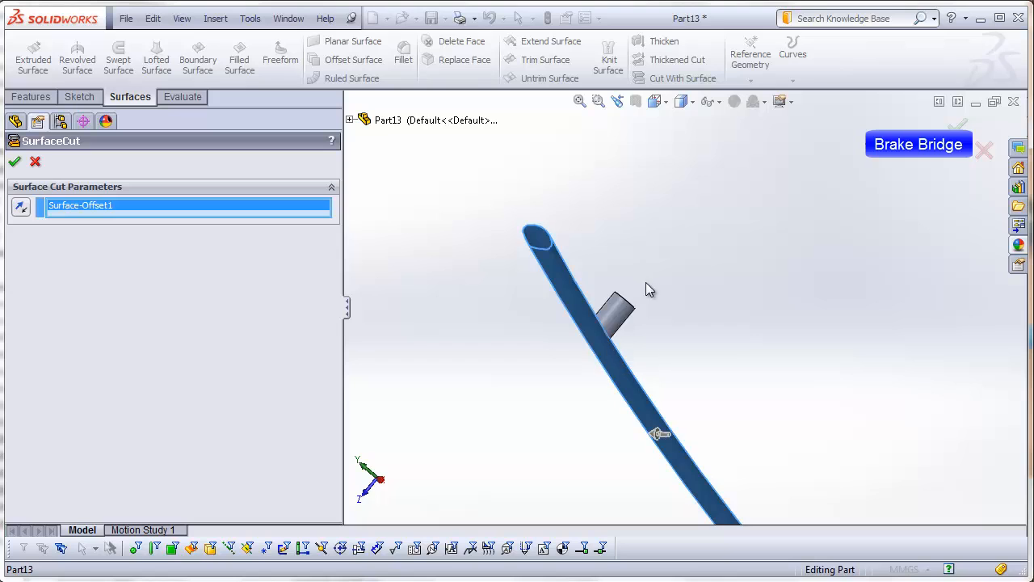
middle_drag(649, 289, 679, 376)
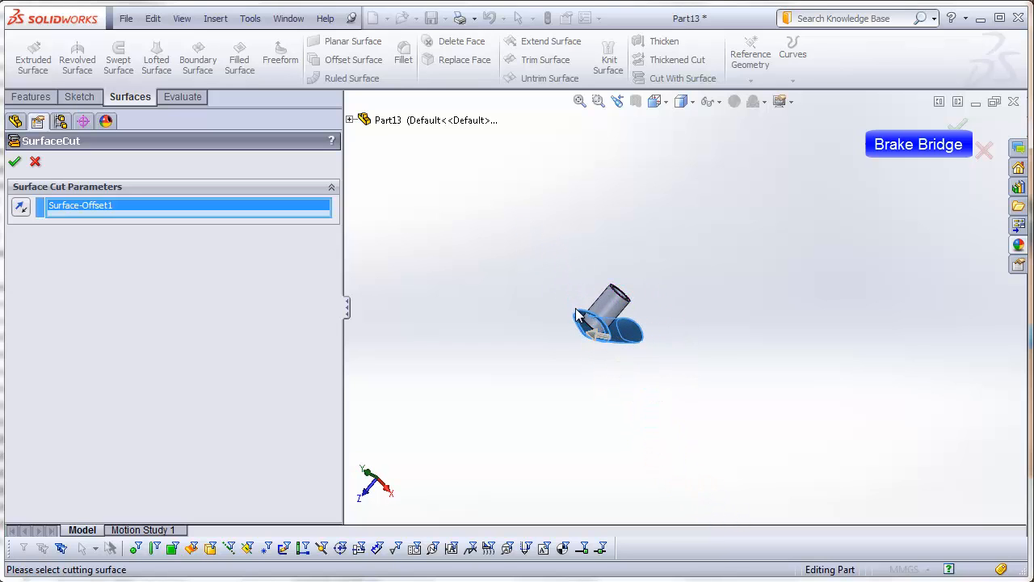
click(14, 164)
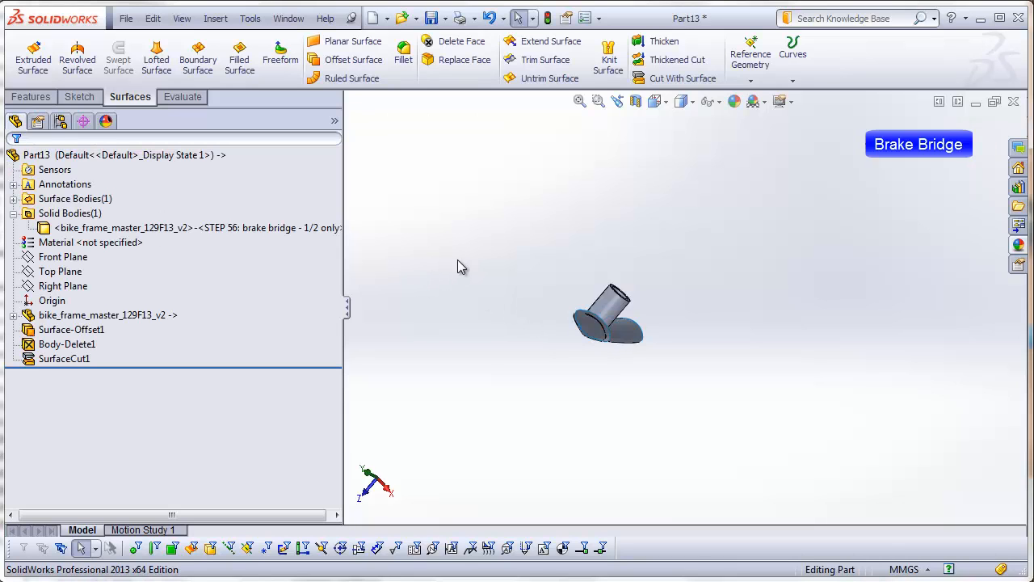
Step: Delete the offset seat stay surface body, leaving only the coped half brake bridge
click(13, 200)
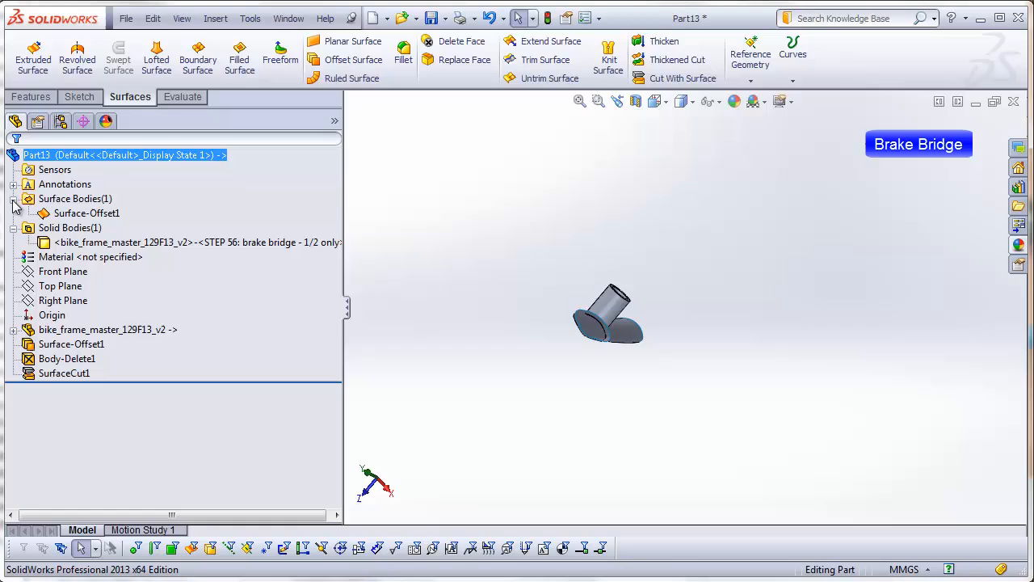
click(67, 213)
right_click(69, 215)
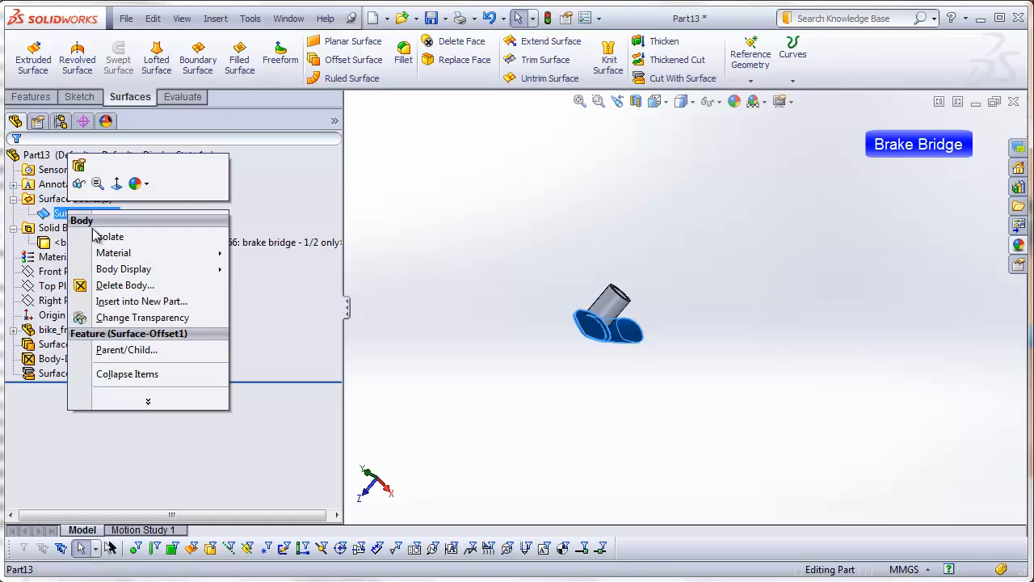
click(121, 286)
click(16, 162)
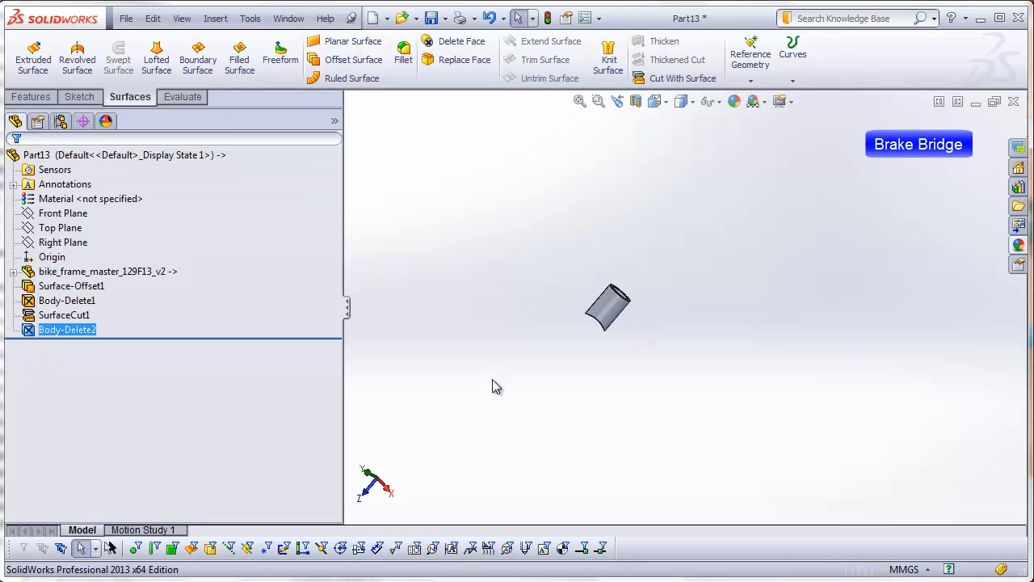
click(497, 387)
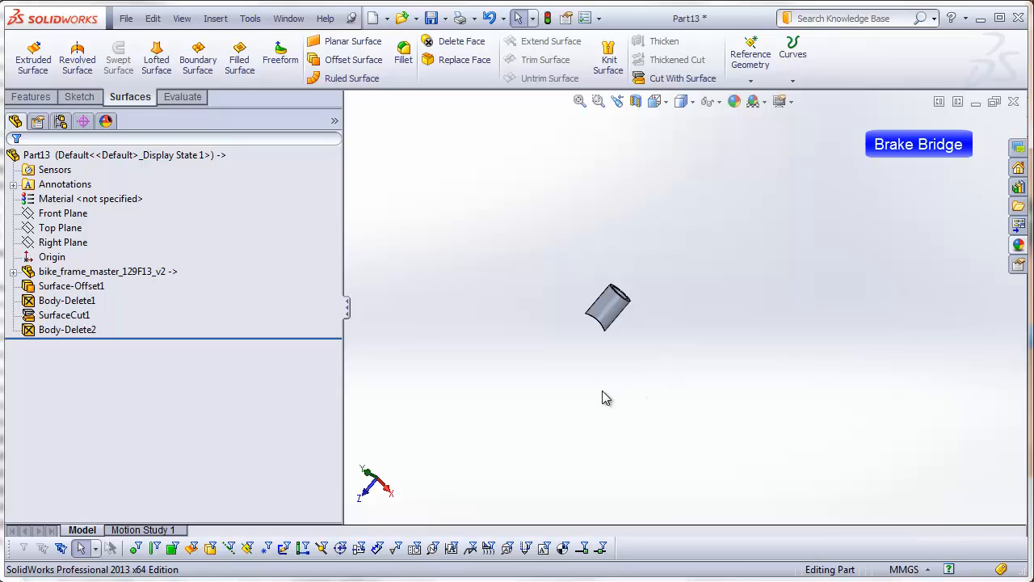
Step: Mirror the half brake bridge body about the Front Plane with the solids merged
middle_drag(606, 400, 658, 286)
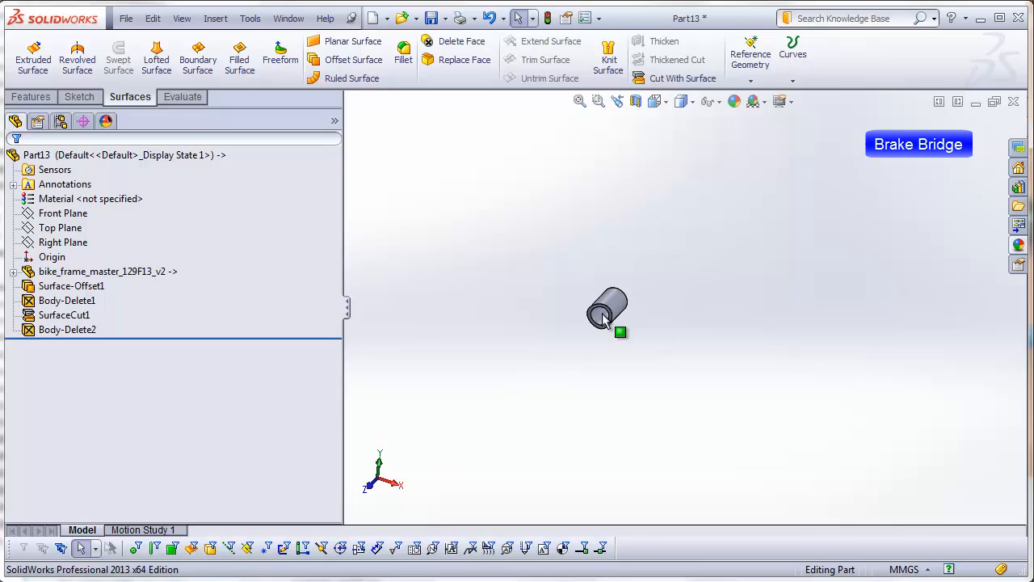
middle_drag(602, 318, 624, 378)
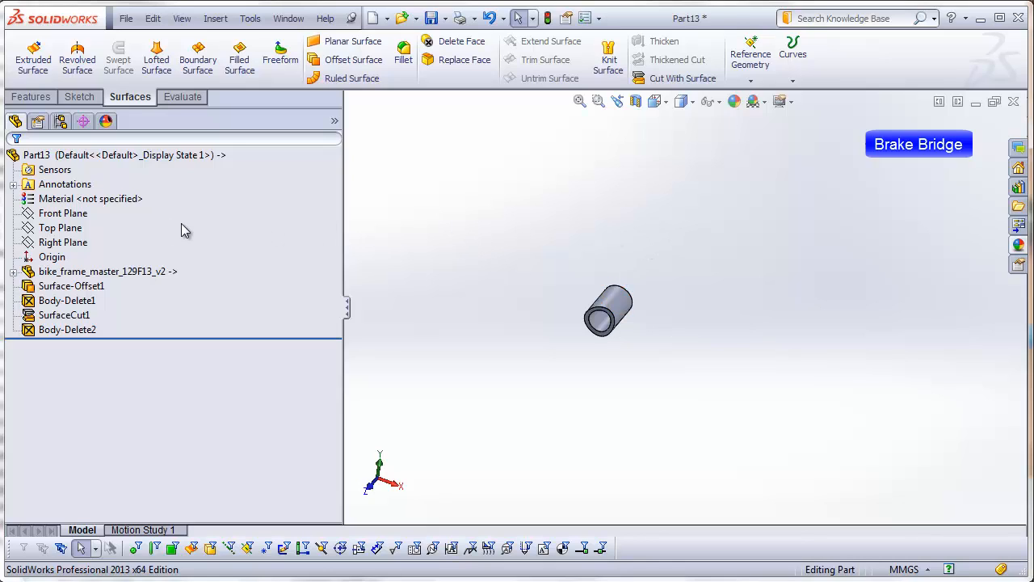
click(81, 214)
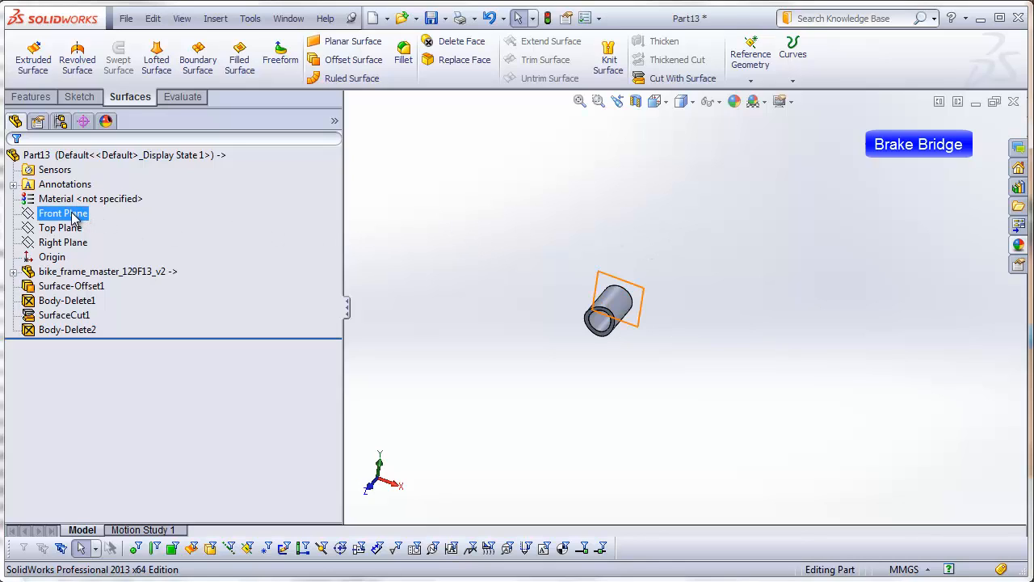
click(31, 96)
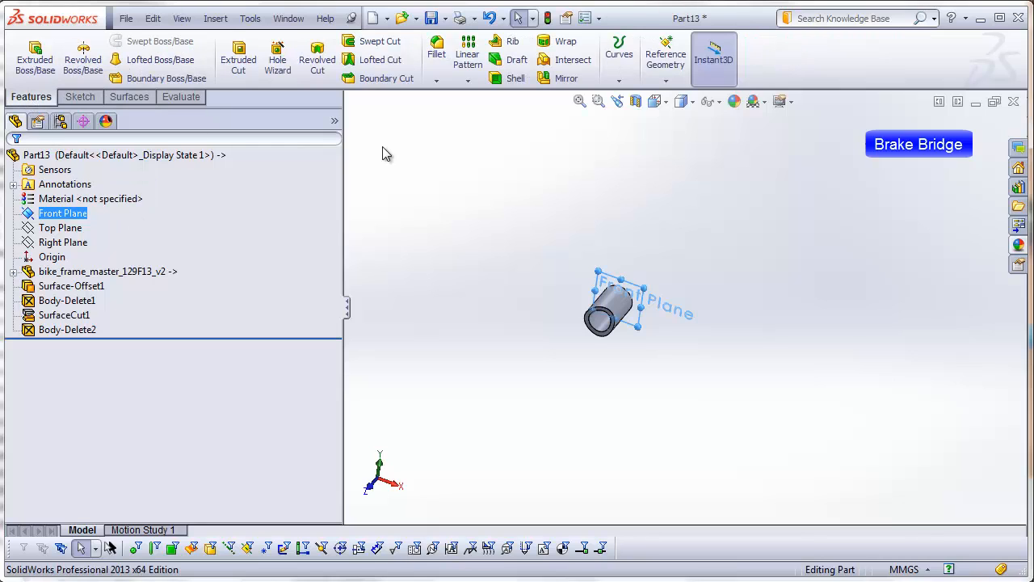
click(549, 80)
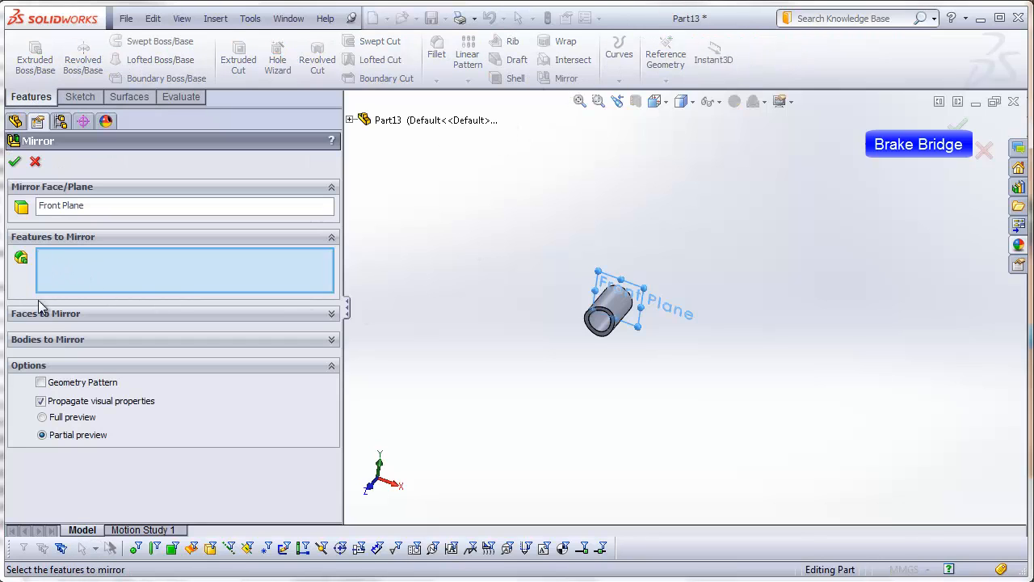
click(45, 339)
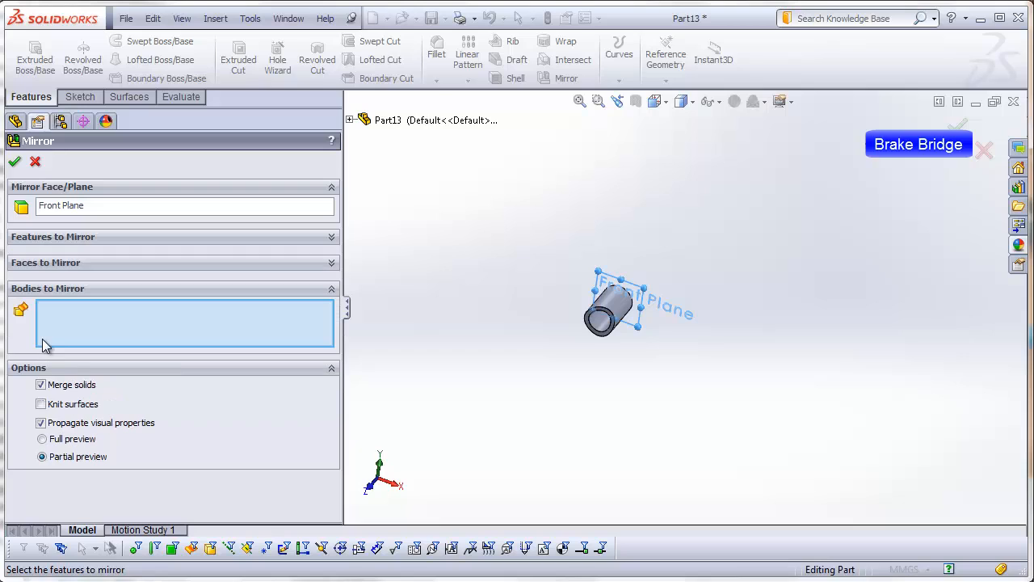
click(616, 331)
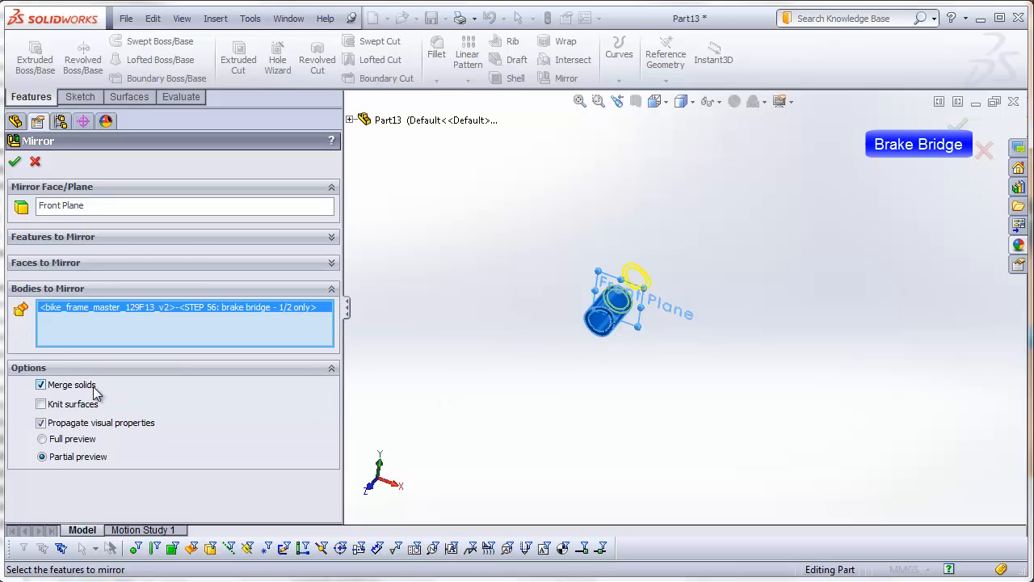
click(14, 160)
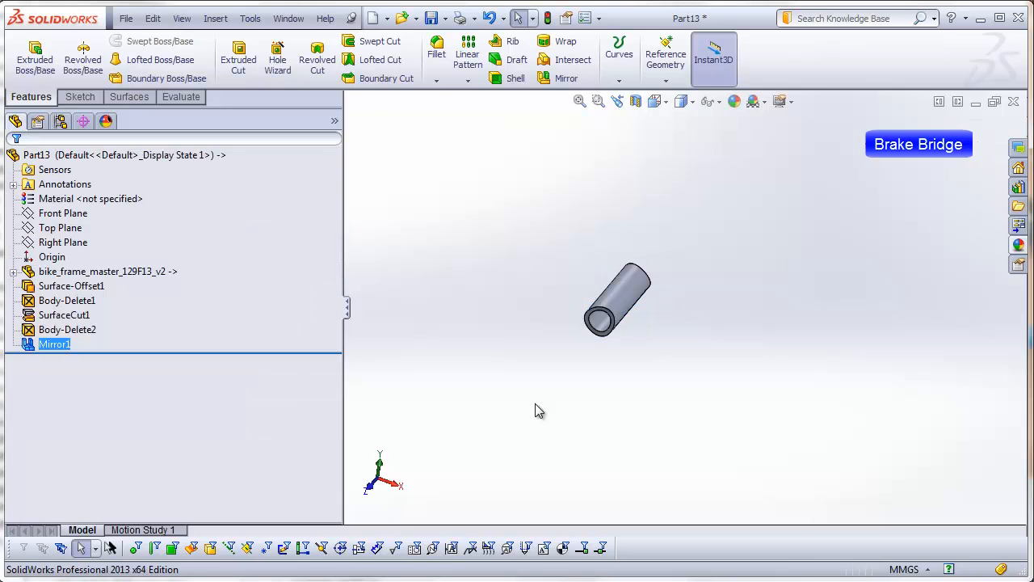
middle_drag(588, 416, 630, 340)
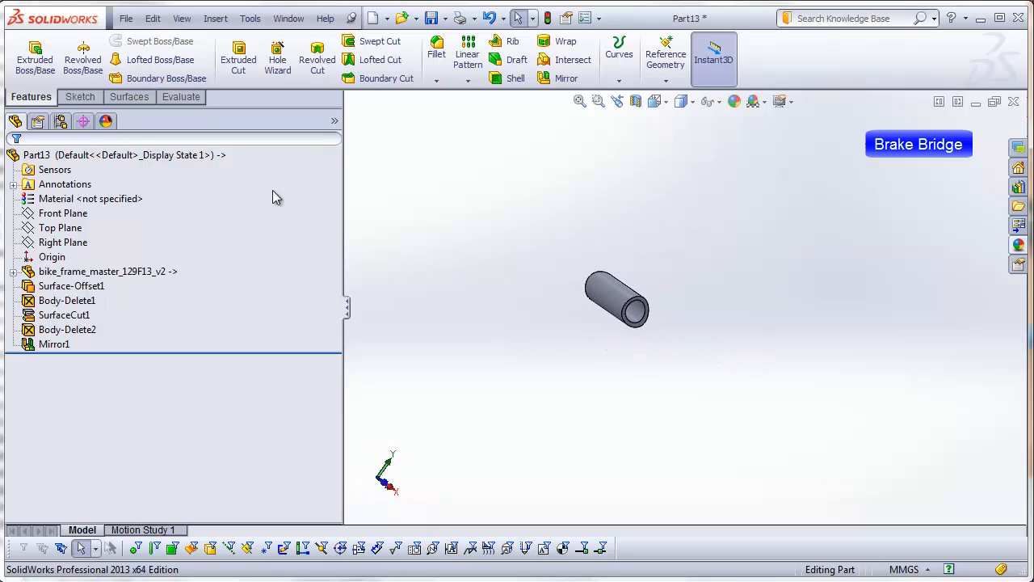
Step: Save the part as brake-bridge in the DSID129-FA13_bike-frame_example_video folder
click(124, 18)
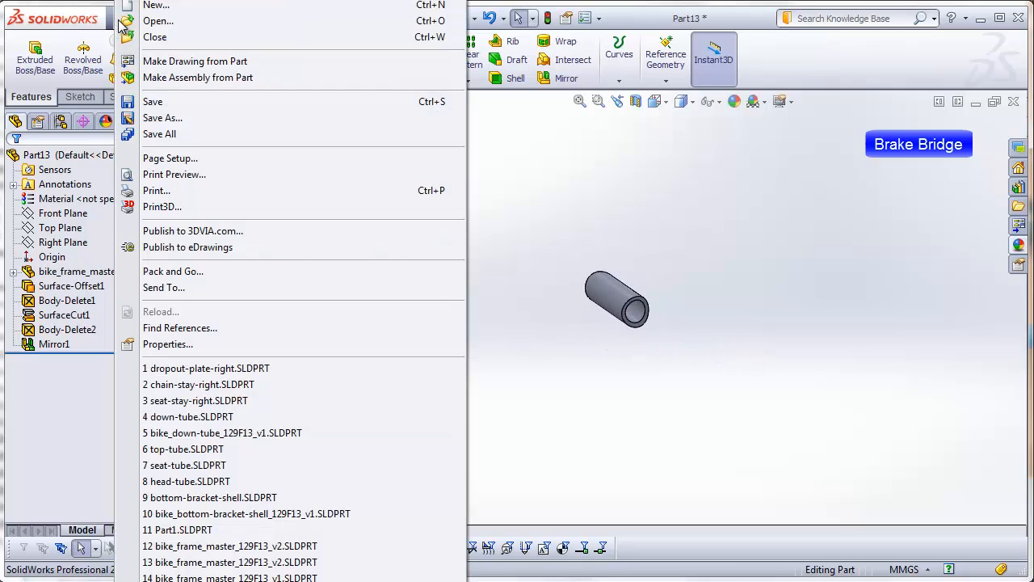
click(152, 101)
text(brake-bridge)
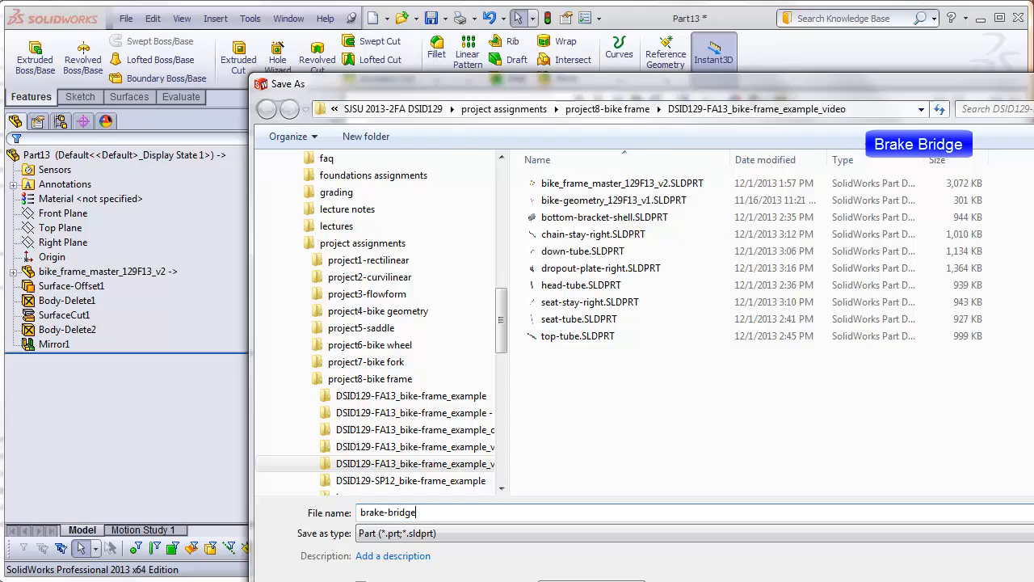
key(Return)
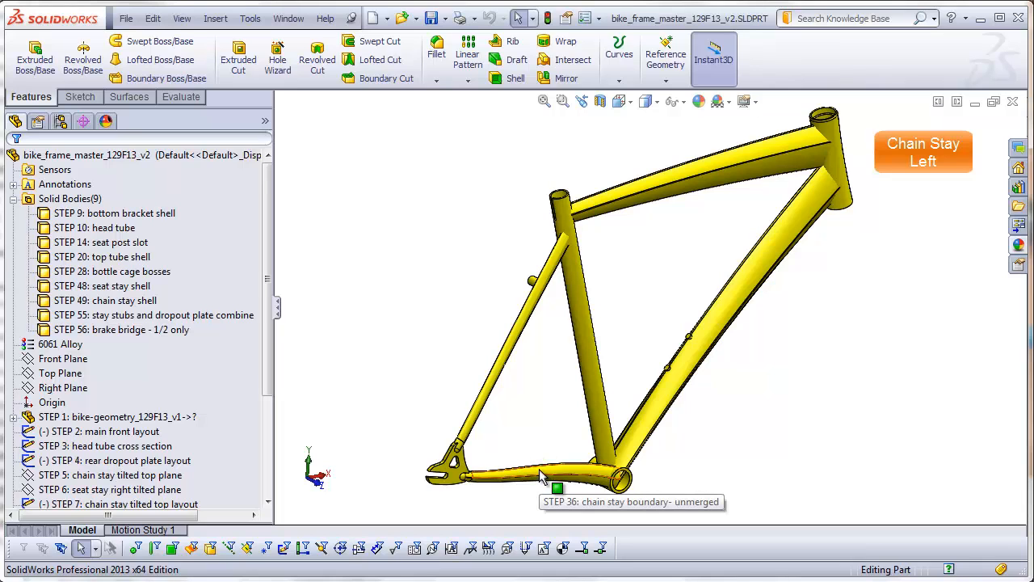
Step: Open chain-stay-right.SLDPRT from the DSID129-FA13_bike-frame_example_video folder
click(126, 18)
click(129, 22)
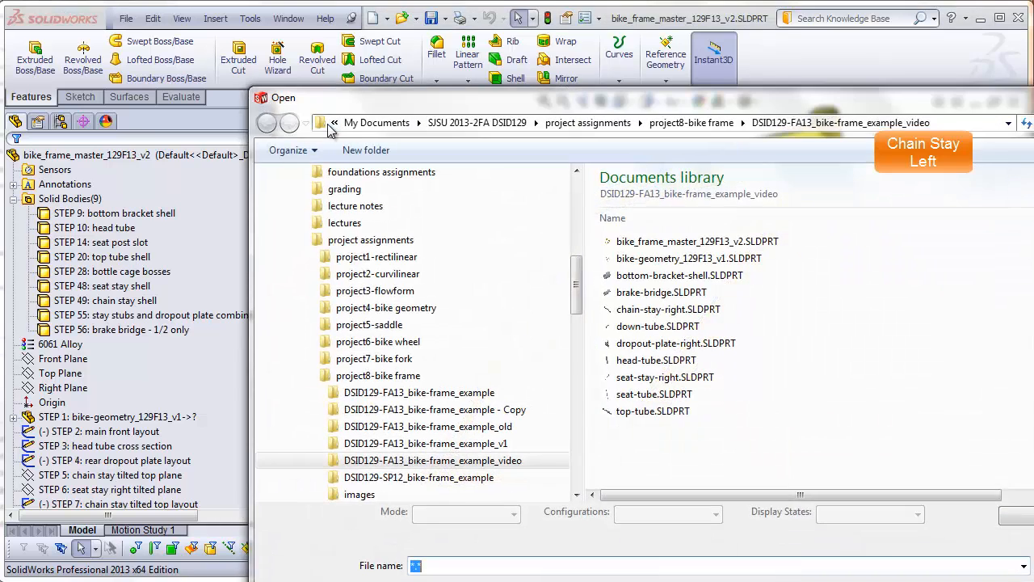
click(647, 310)
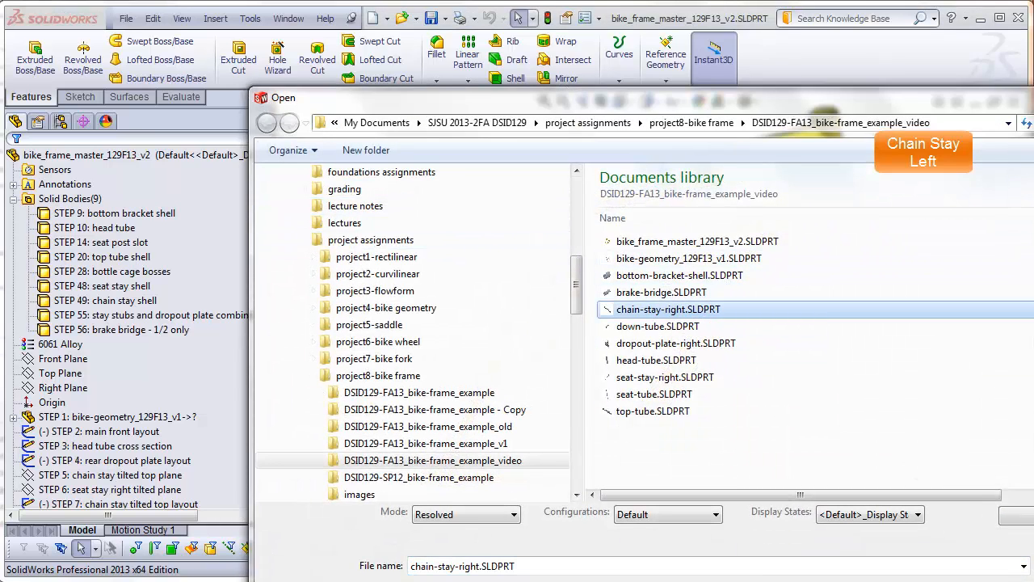
drag(901, 107, 821, 47)
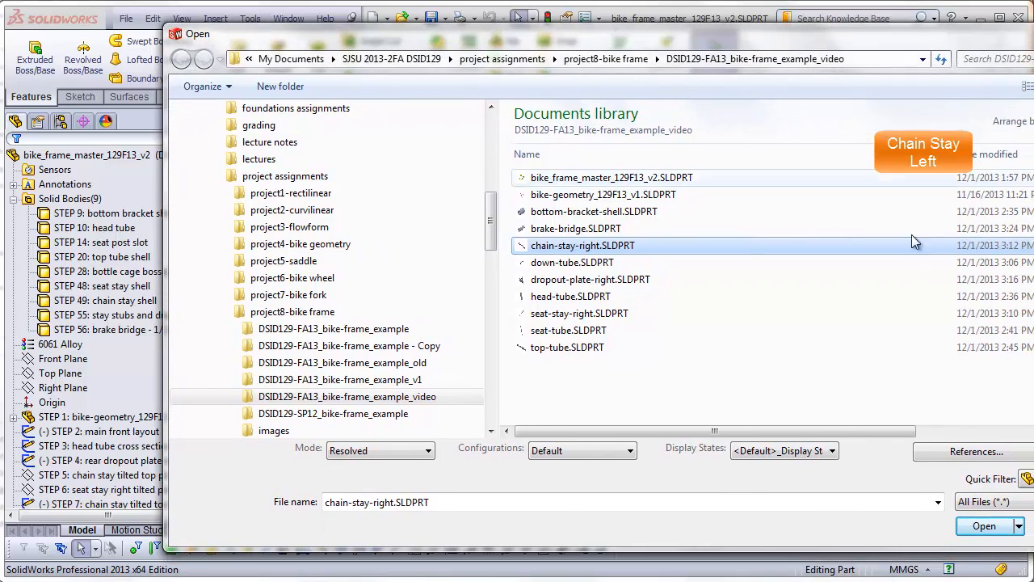
click(917, 499)
key(Return)
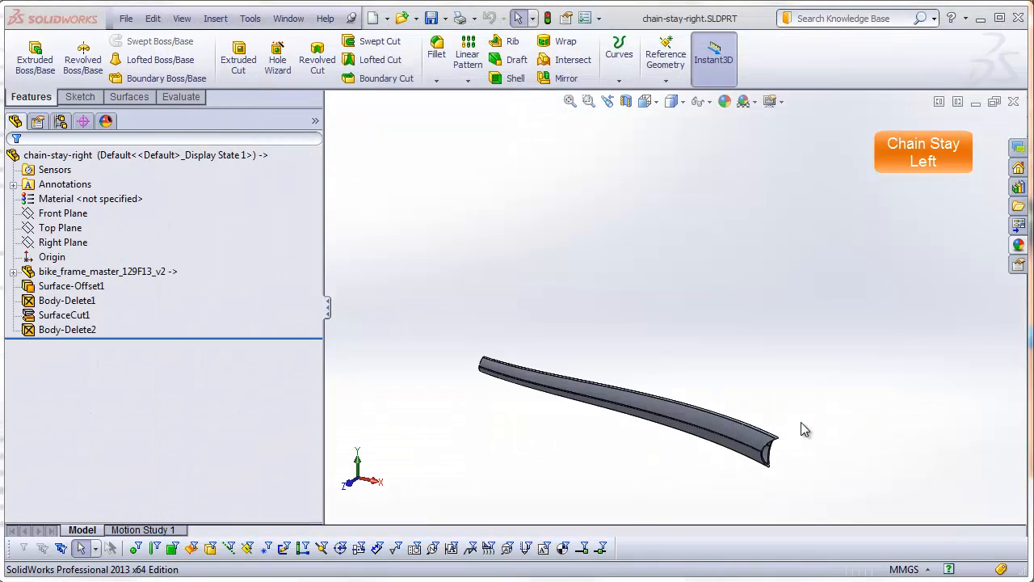
Step: Mirror the right chain stay part about the Front Plane into a new linked part, transferring only solid bodies
middle_drag(594, 283, 700, 347)
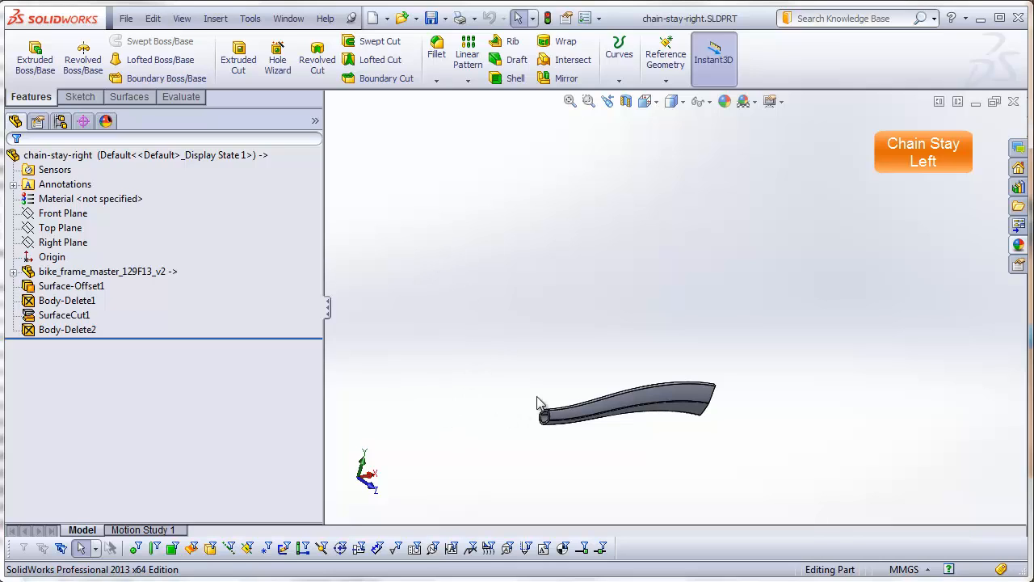
click(81, 215)
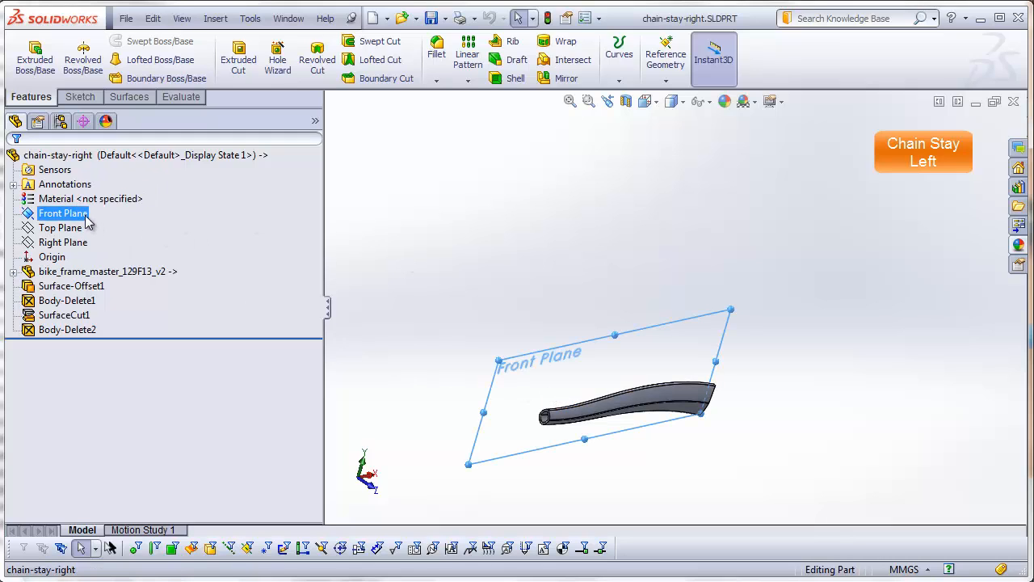
click(217, 19)
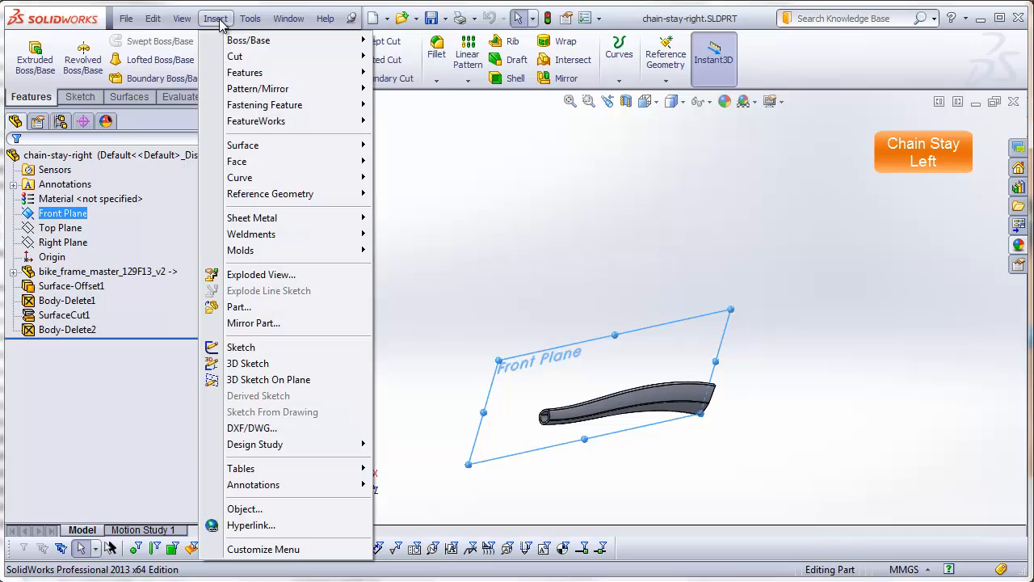
click(246, 324)
click(494, 286)
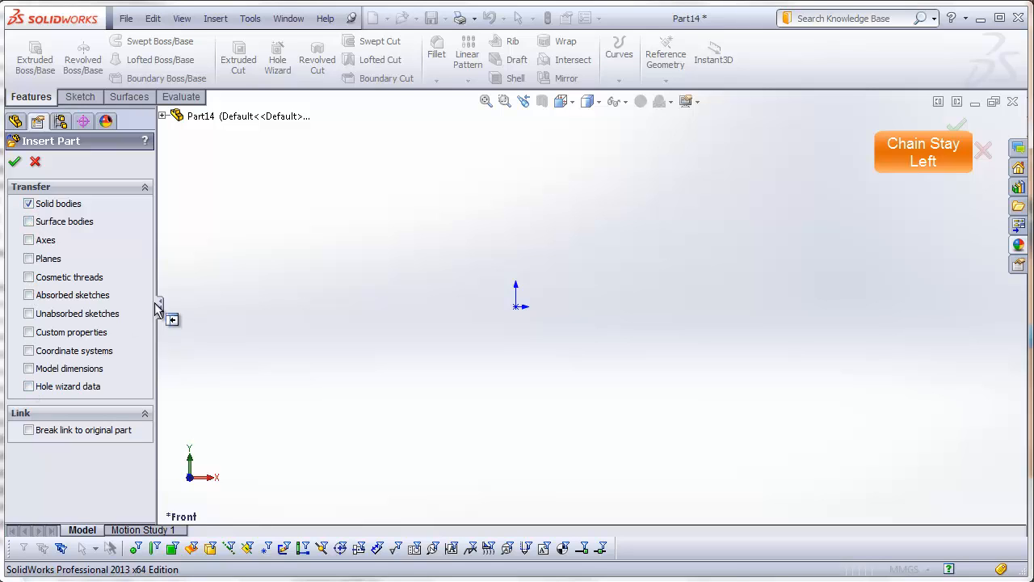
click(14, 164)
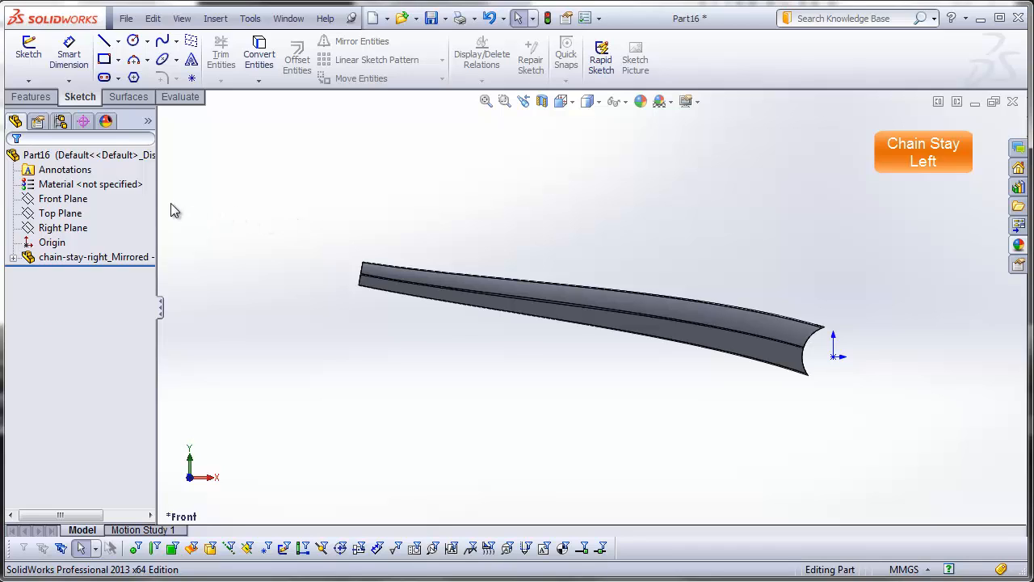
Step: Examine the mirrored chain stay and its external reference, checking from several angles which side of the Front Plane it lies on
drag(158, 201, 205, 202)
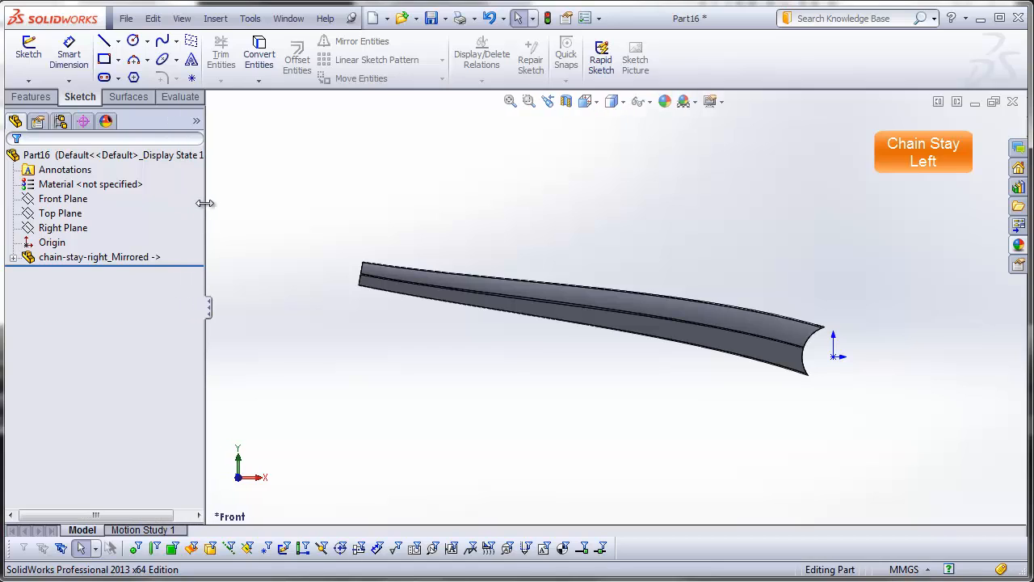
click(151, 258)
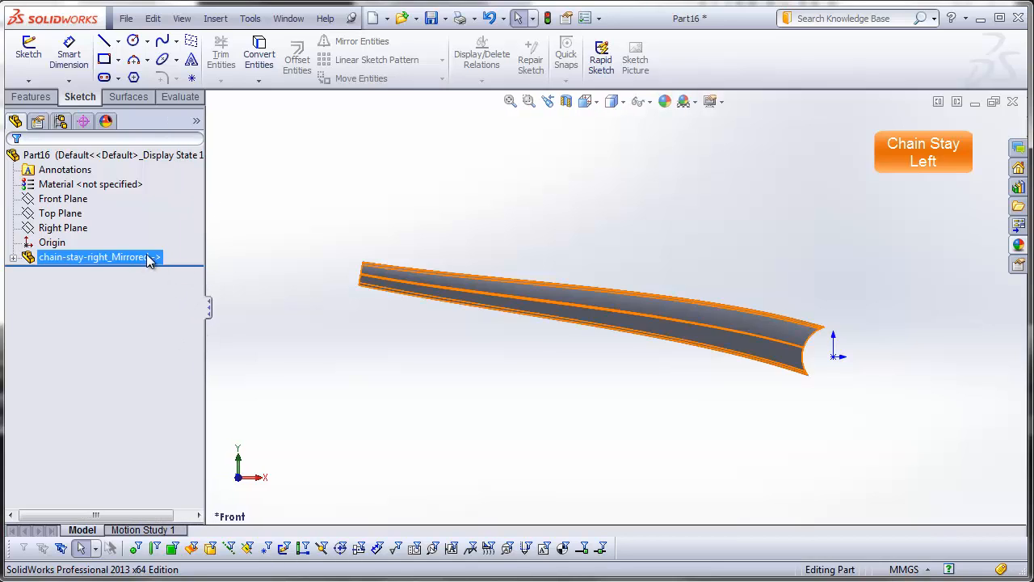
click(163, 309)
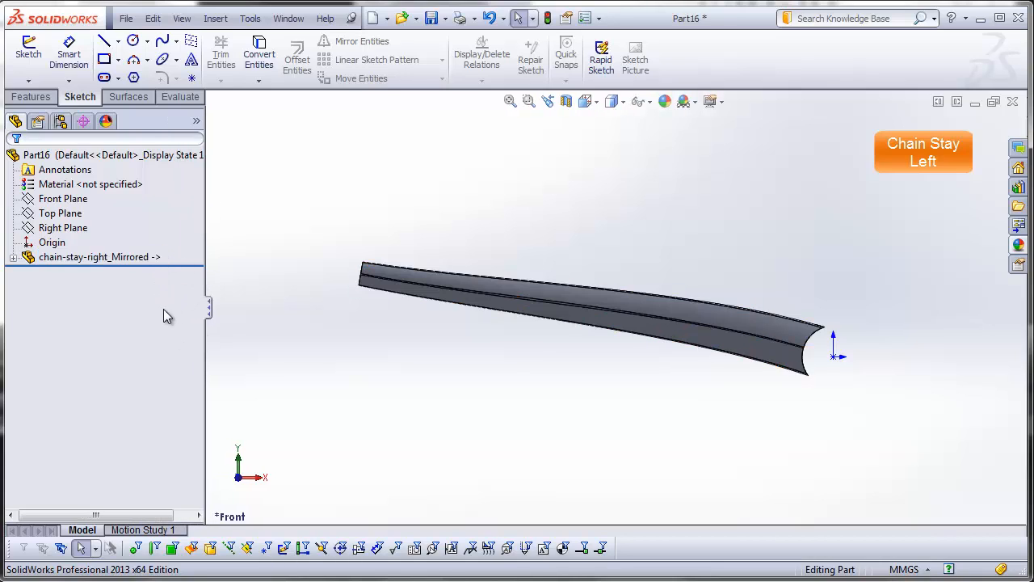
click(95, 259)
click(129, 309)
key(Down)
key(Down)
key(Down)
key(Down)
key(Down)
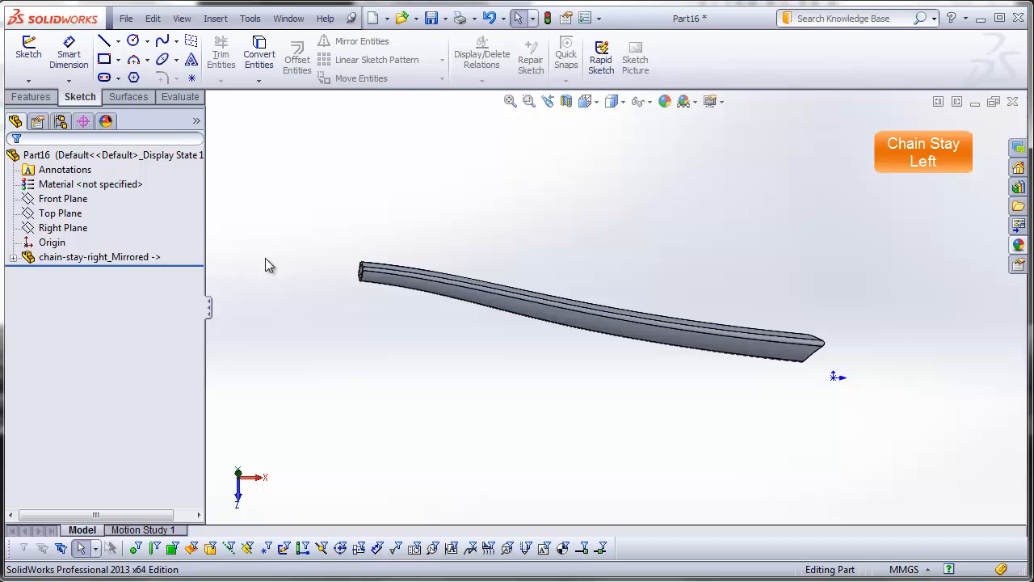
key(Down)
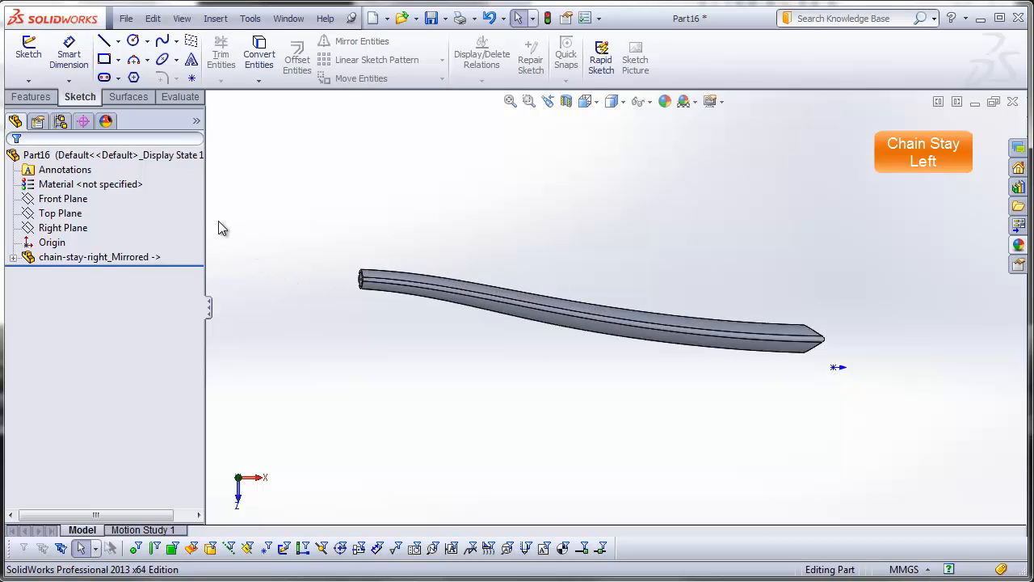
click(69, 199)
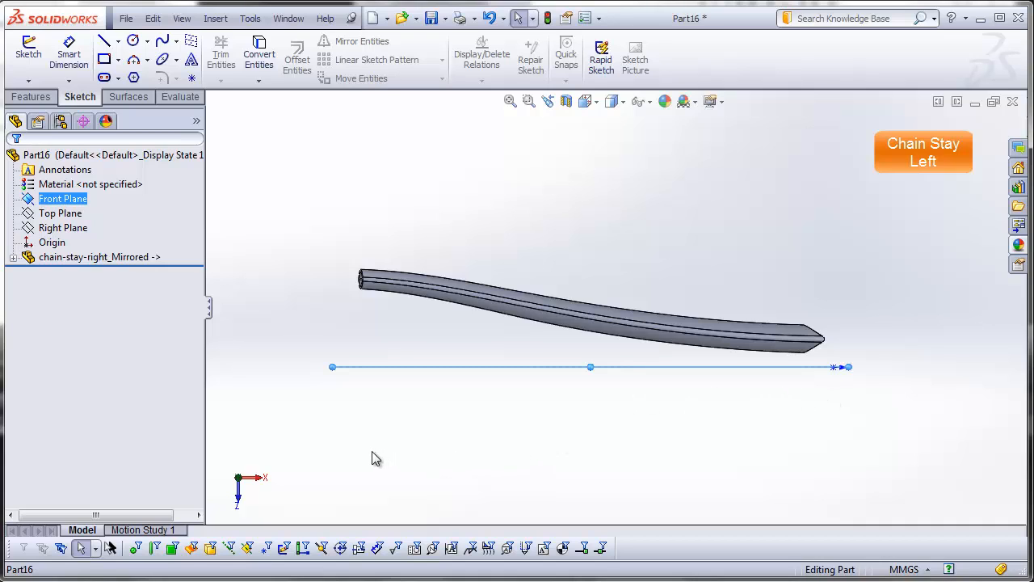
middle_drag(410, 450, 358, 383)
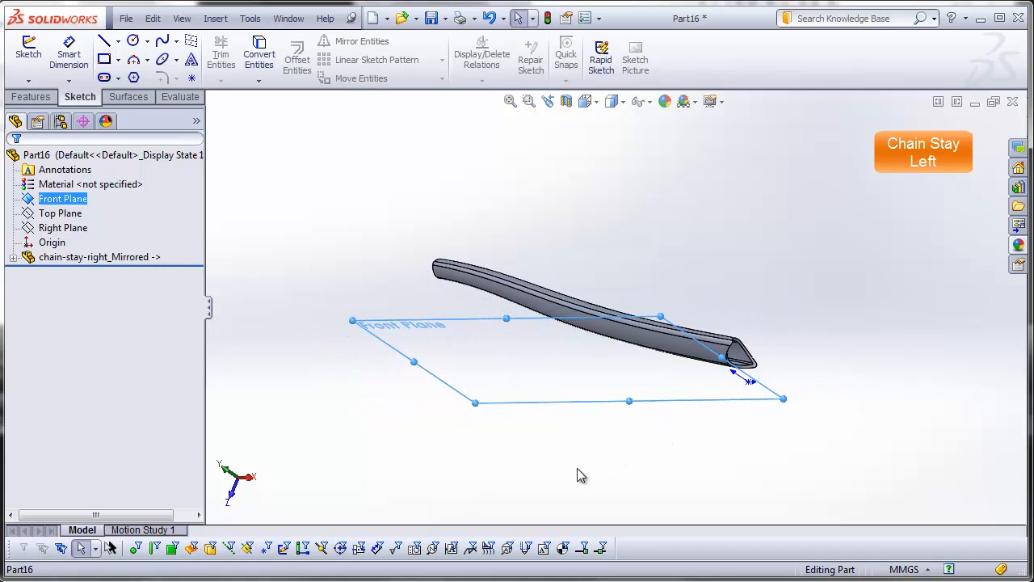
middle_drag(577, 469, 632, 409)
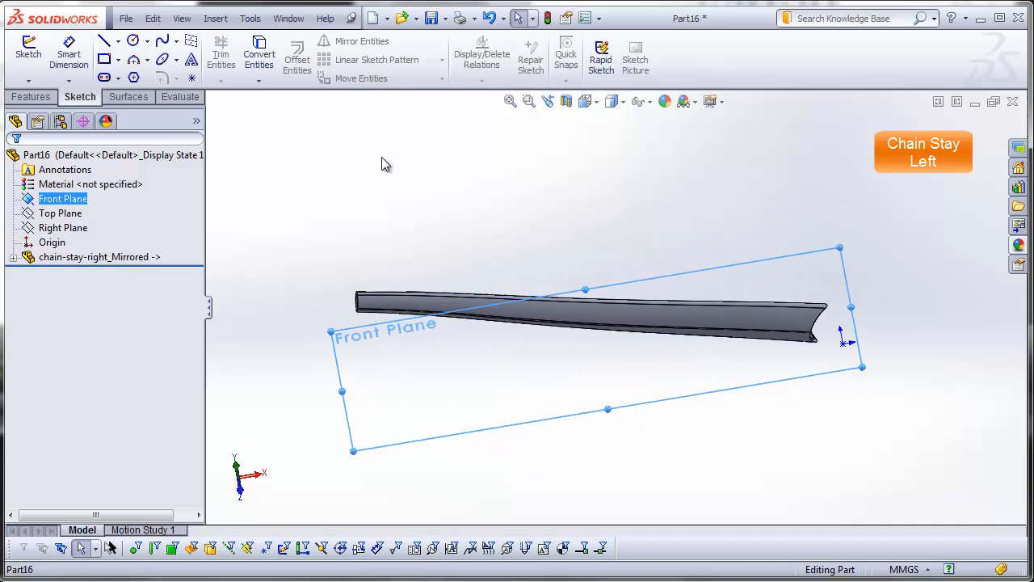
Step: Save the mirrored part as chain-stay-left in the DSID129-FA13_bike-frame_example_video folder
click(128, 19)
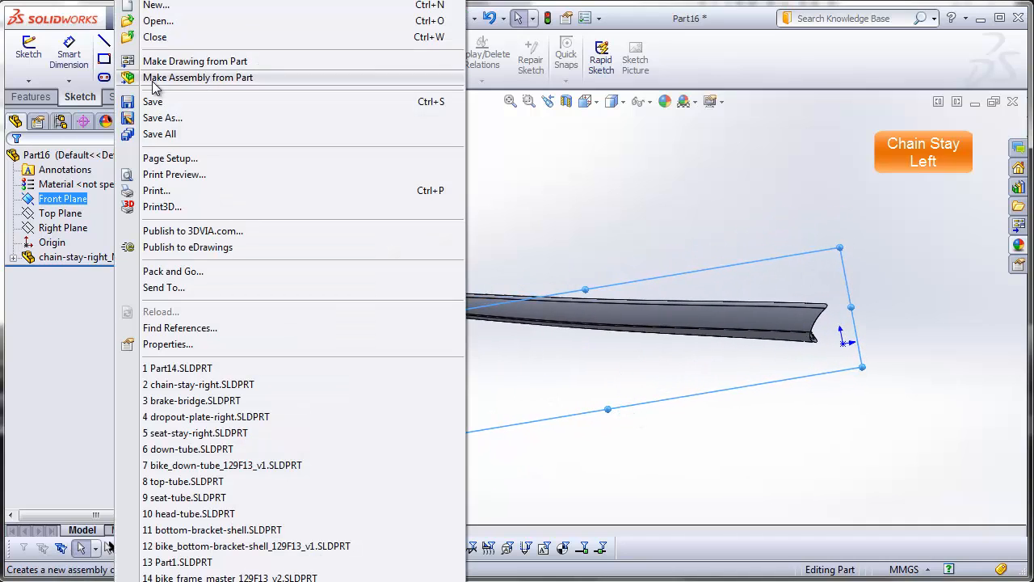
click(162, 117)
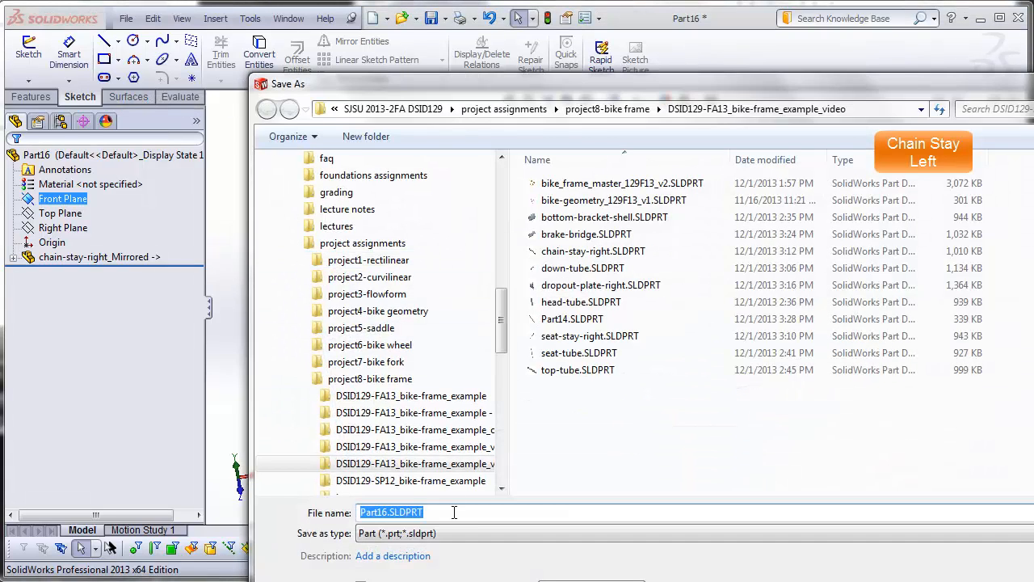
text(chain-)
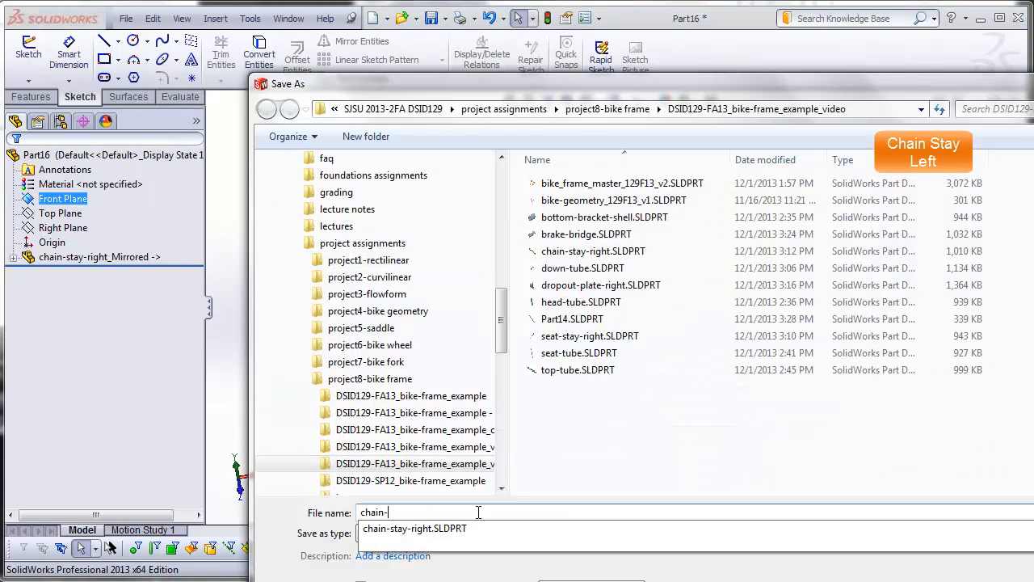
text(stay-left)
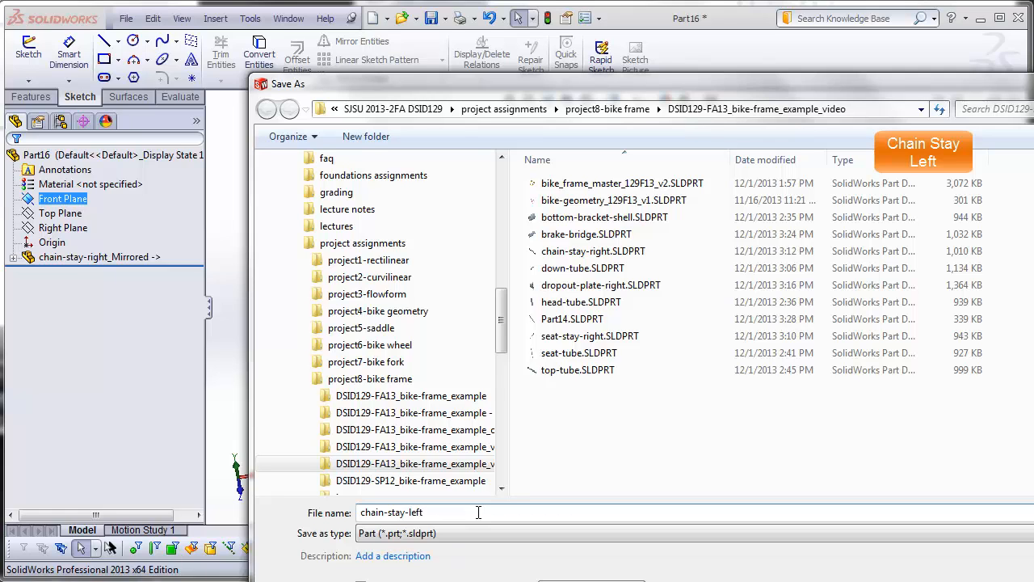
key(Return)
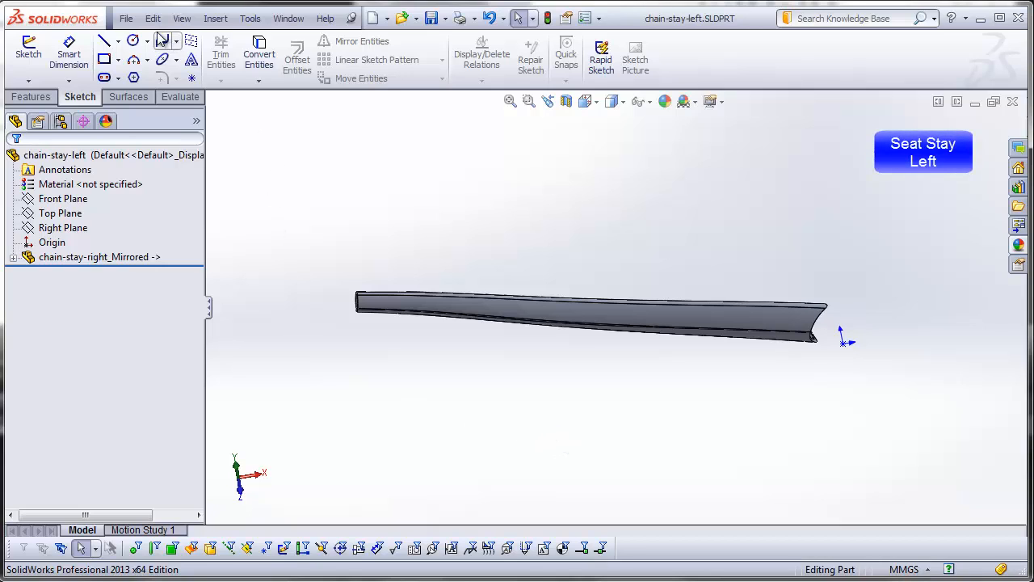
Step: Open seat-stay-right.SLDPRT from the DSID129-FA13_bike-frame_example_video folder
click(127, 20)
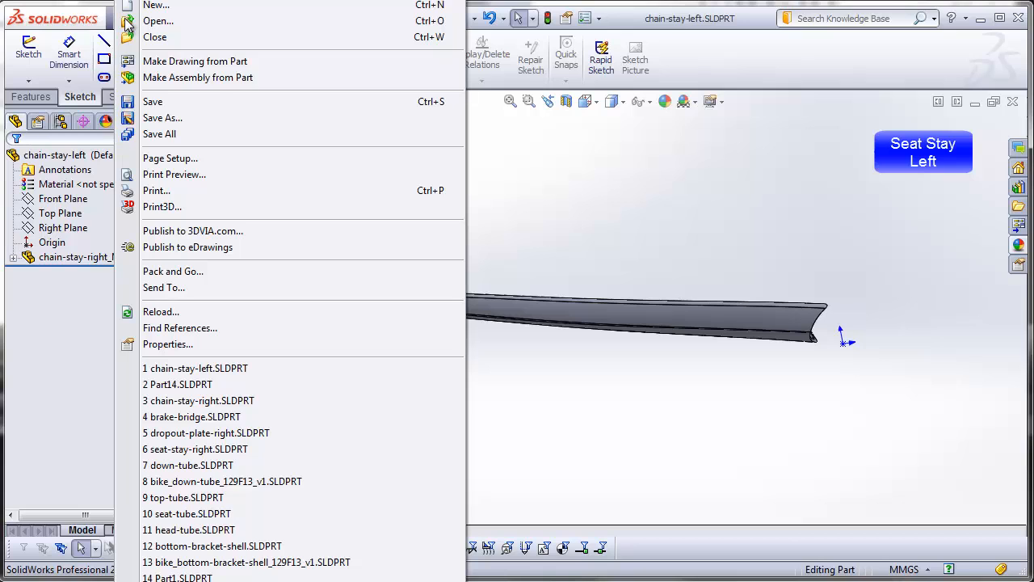
click(129, 21)
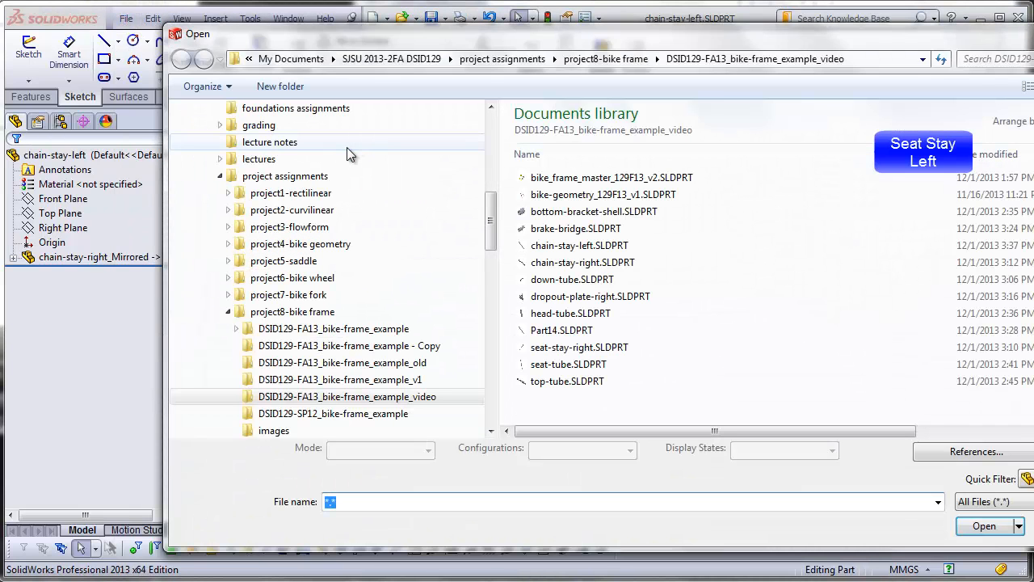
click(580, 347)
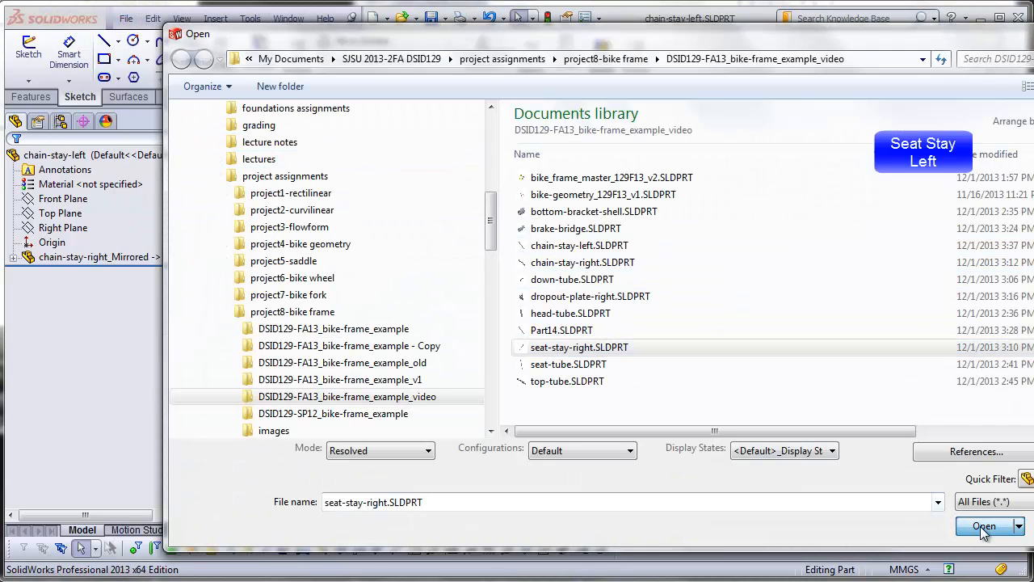
click(982, 526)
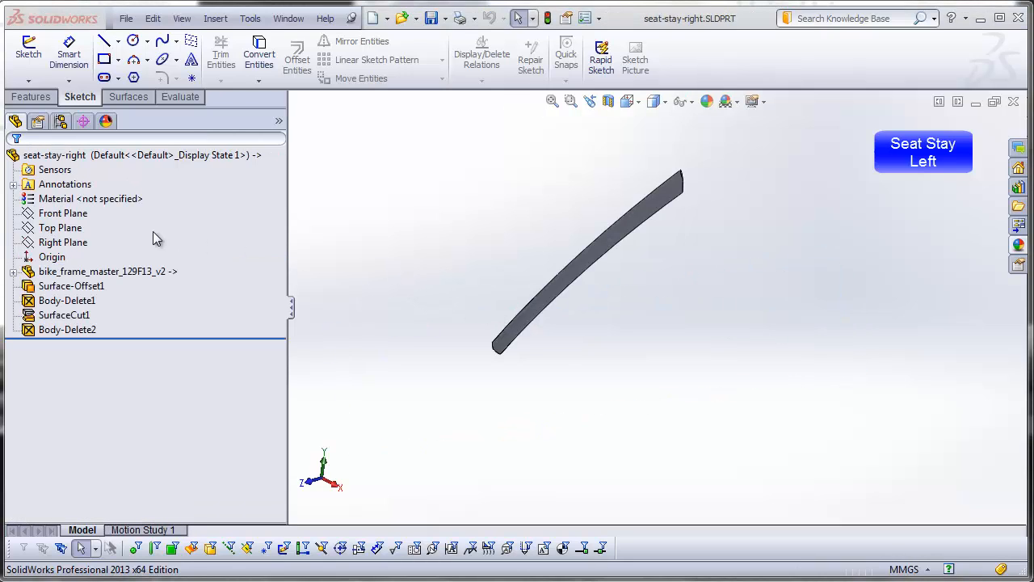
Step: Mirror the right seat stay part about the Front Plane into a new linked part with solid bodies only
click(85, 215)
middle_drag(550, 353, 420, 300)
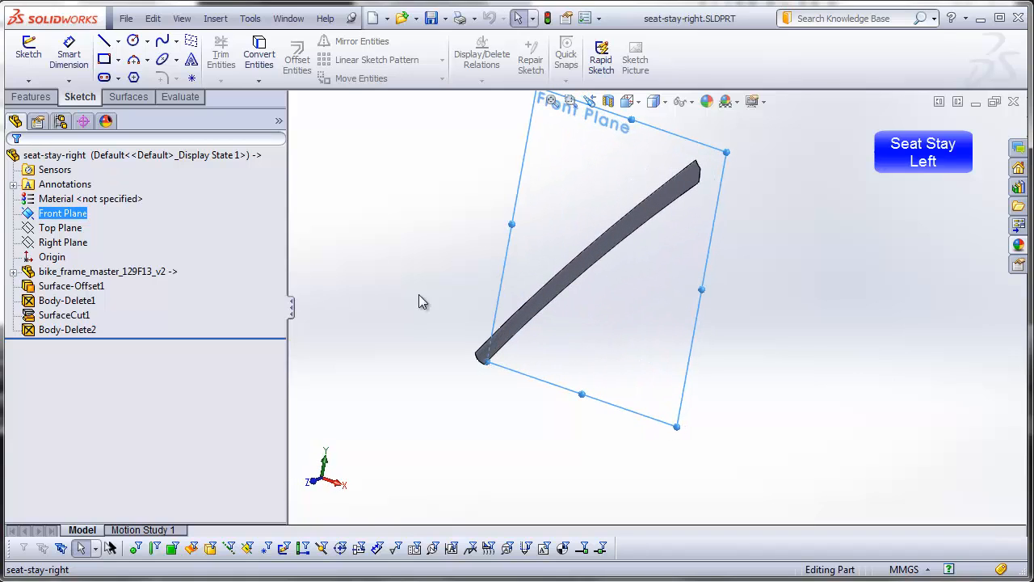
click(220, 21)
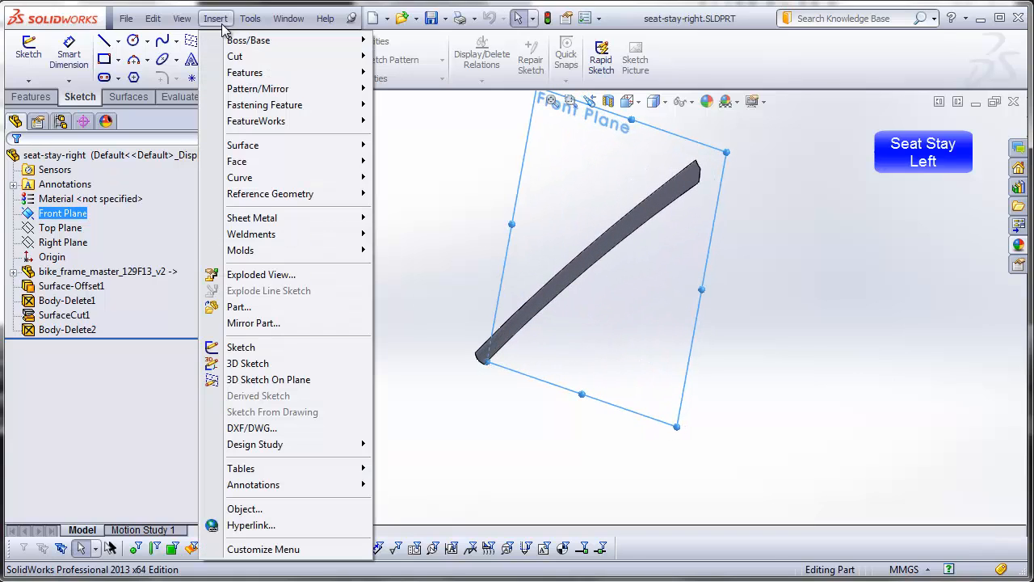
click(254, 322)
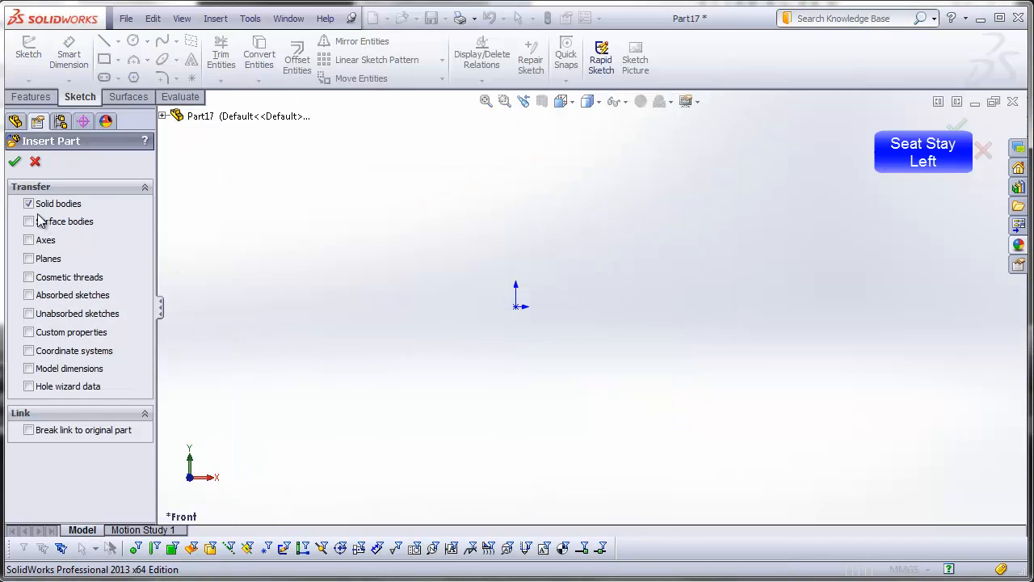
click(14, 162)
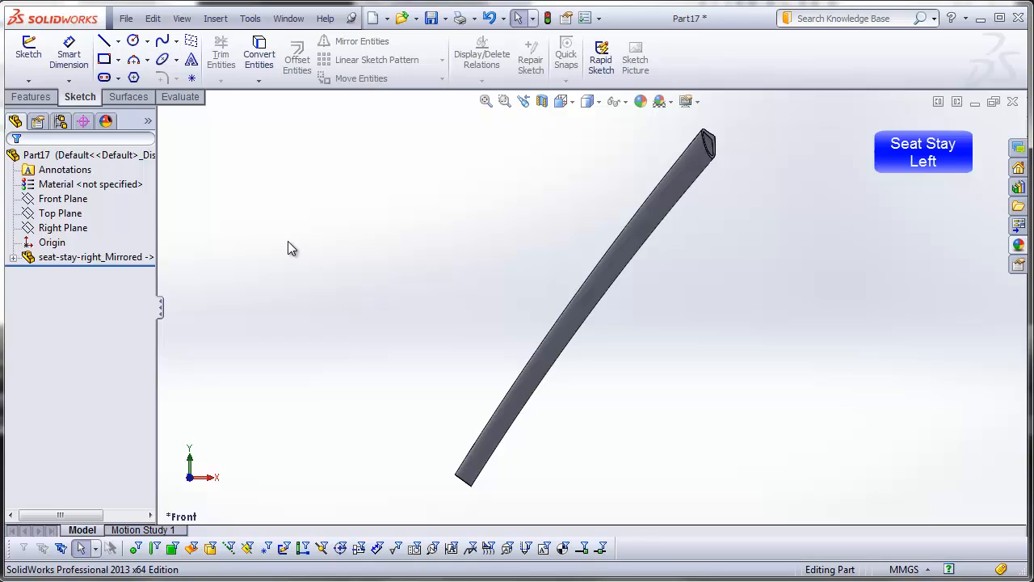
Step: Check the mirrored seat stay against the Front Plane and save it as seat-stay-left in the DSID129-FA13_bike-frame_example_video folder
middle_drag(397, 203, 419, 374)
click(572, 103)
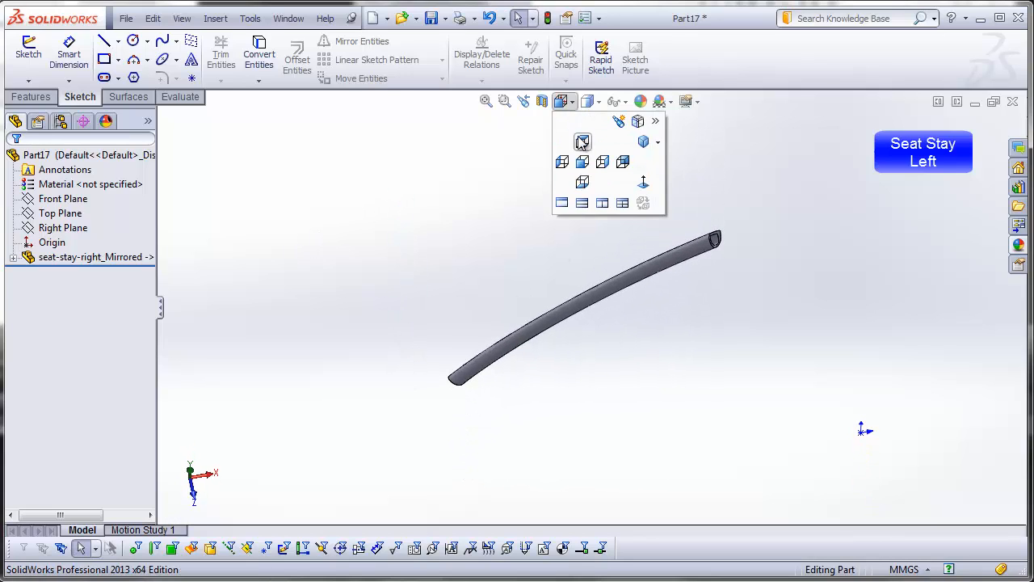
click(579, 142)
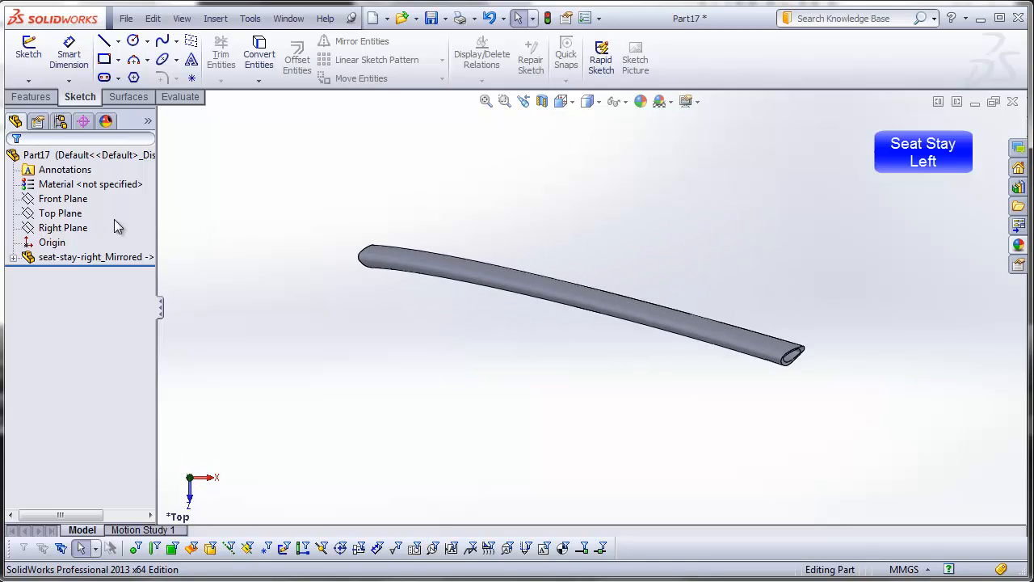
click(80, 202)
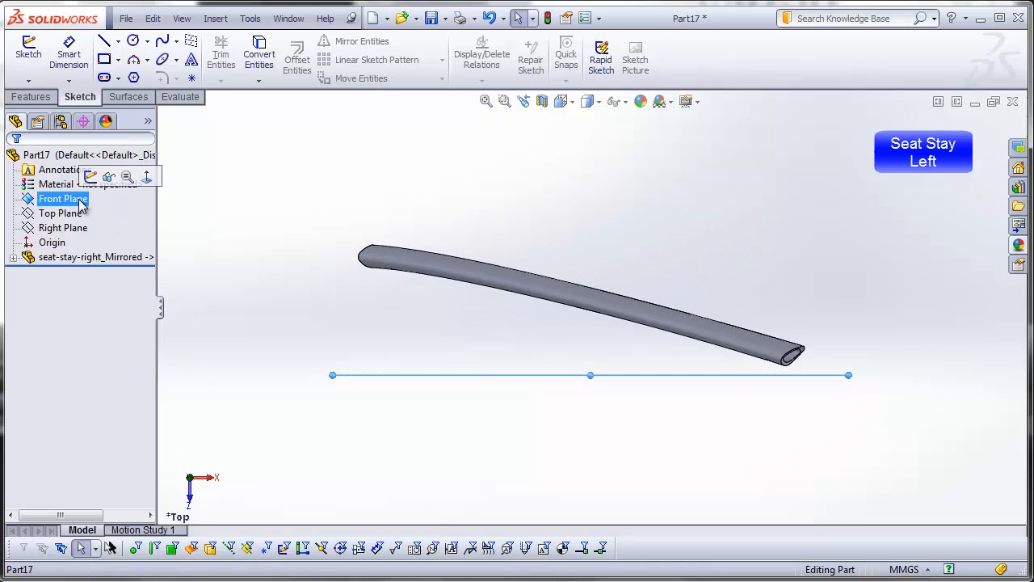
click(127, 18)
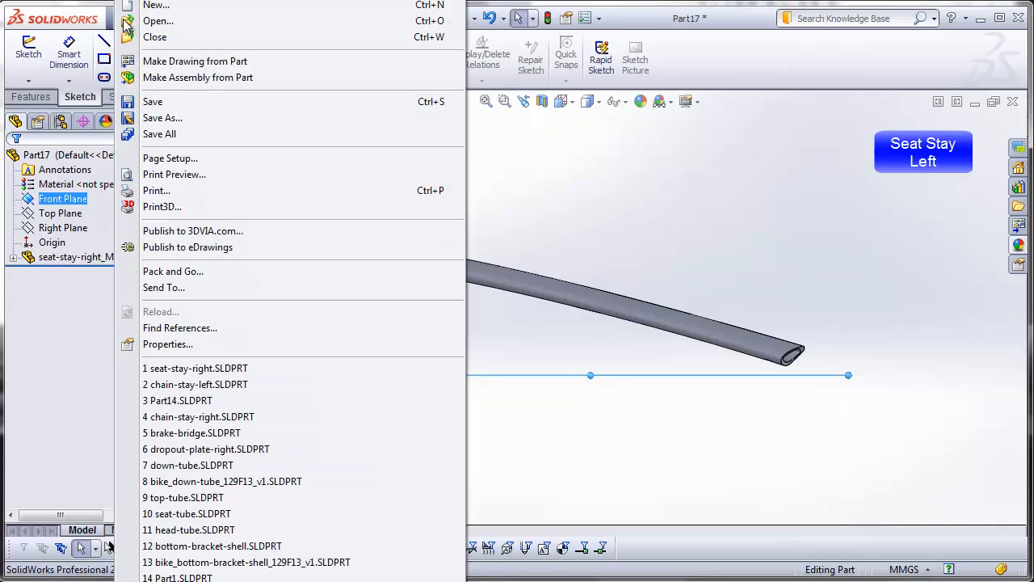
click(153, 101)
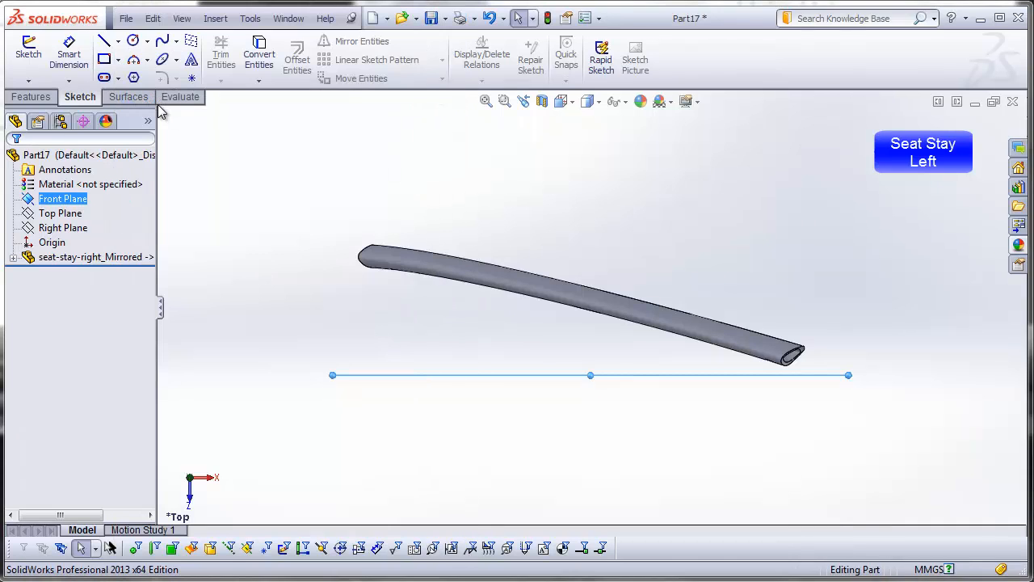
text(sea)
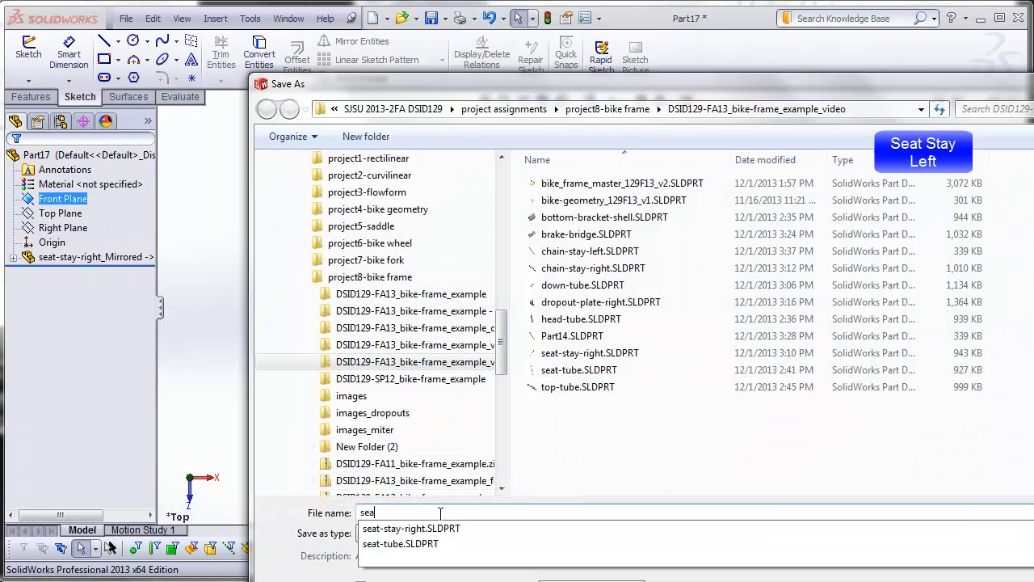
text(t-st)
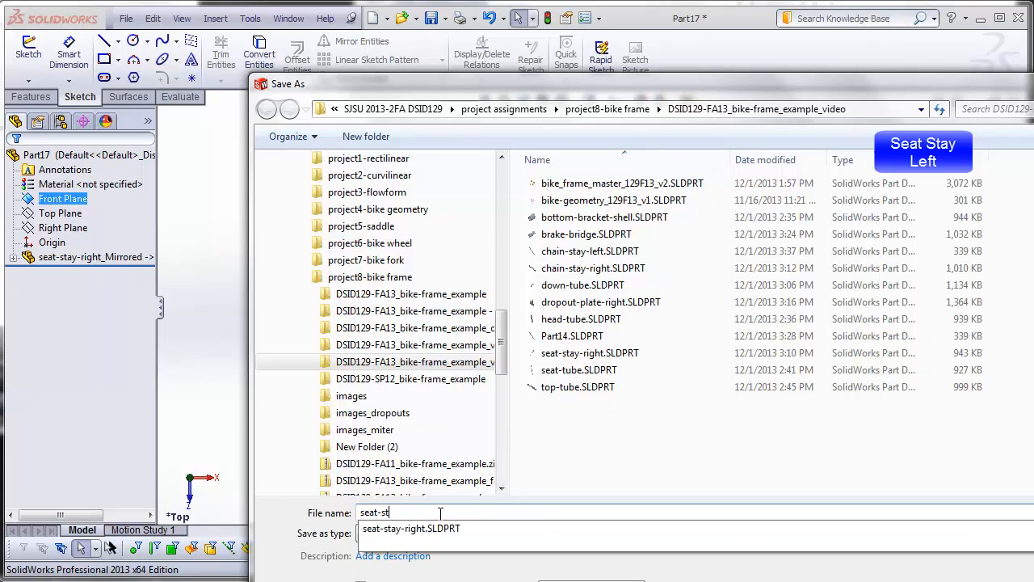
text(ay-left)
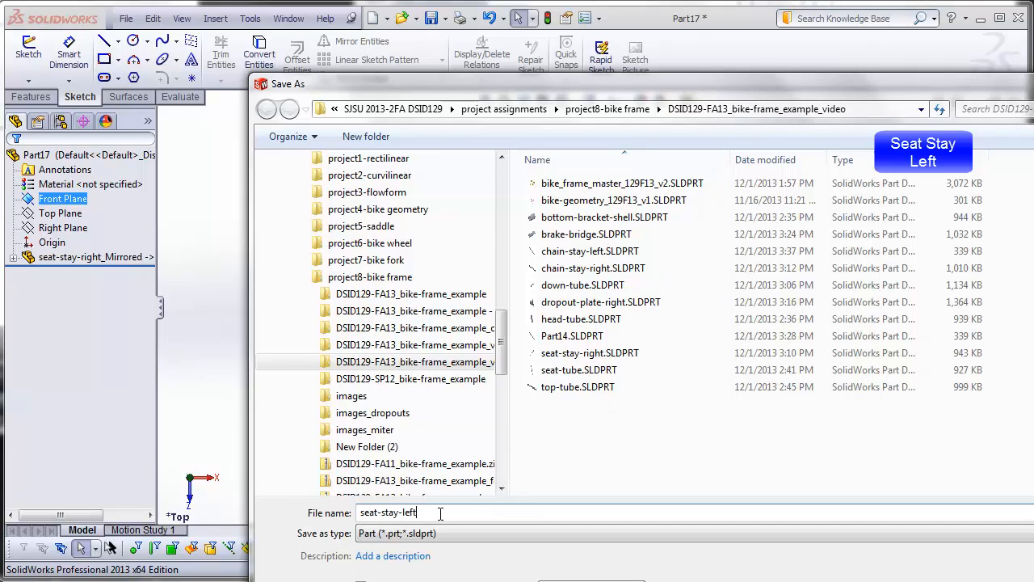
key(Return)
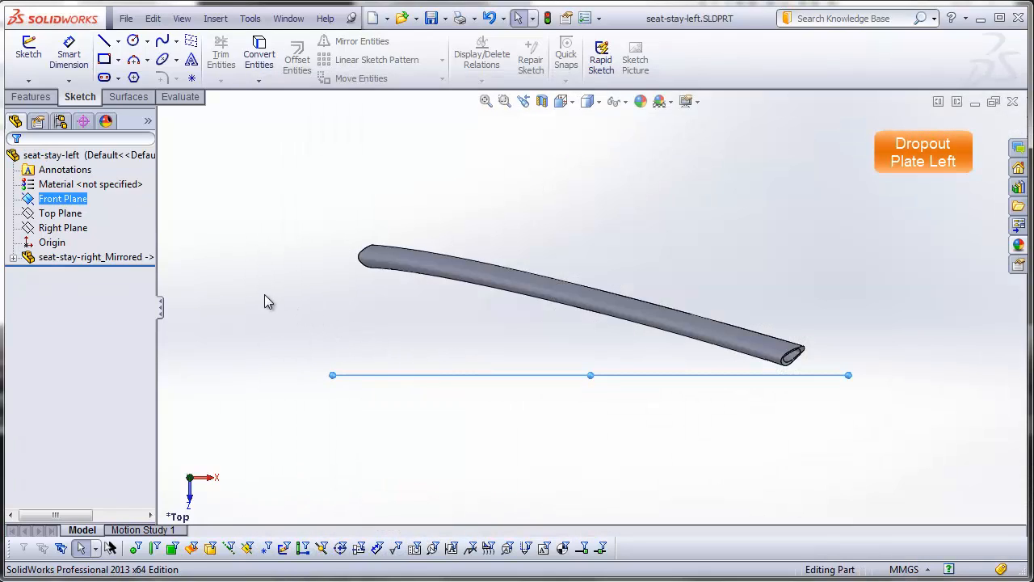
Step: Open dropout-plate-right.SLDPRT from the DSID129-FA13_bike-frame_example_video folder
click(132, 18)
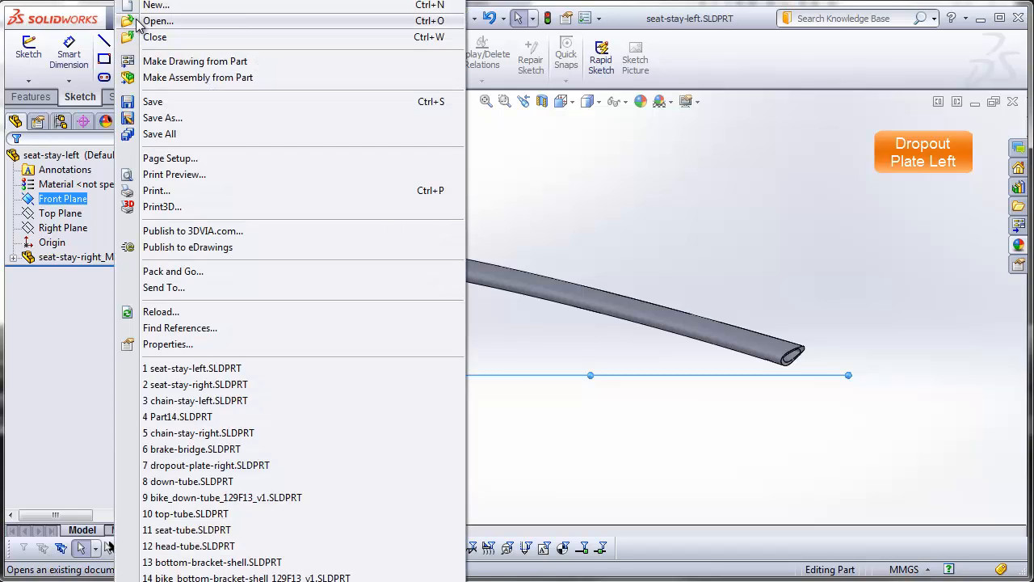
click(137, 21)
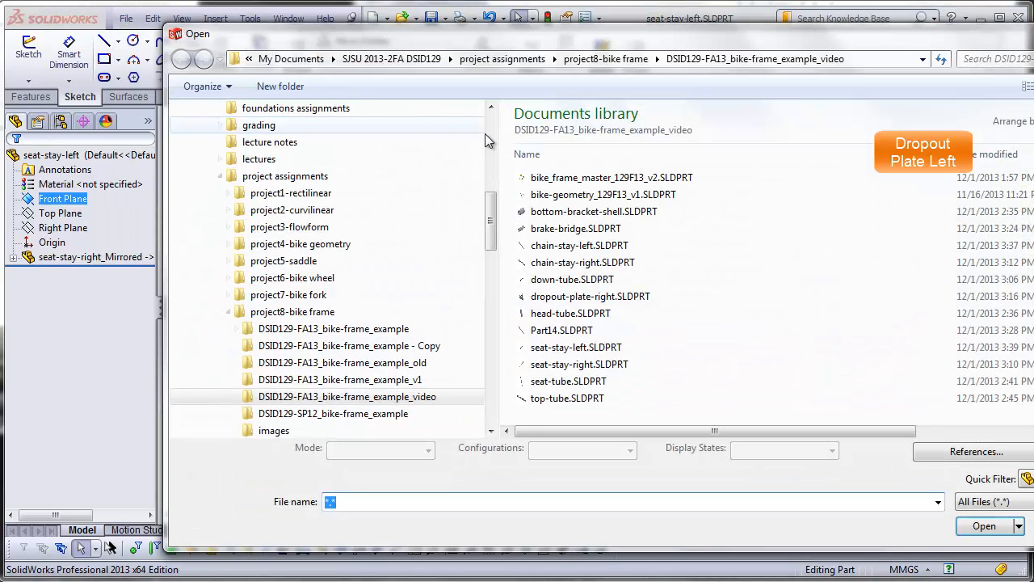
click(577, 296)
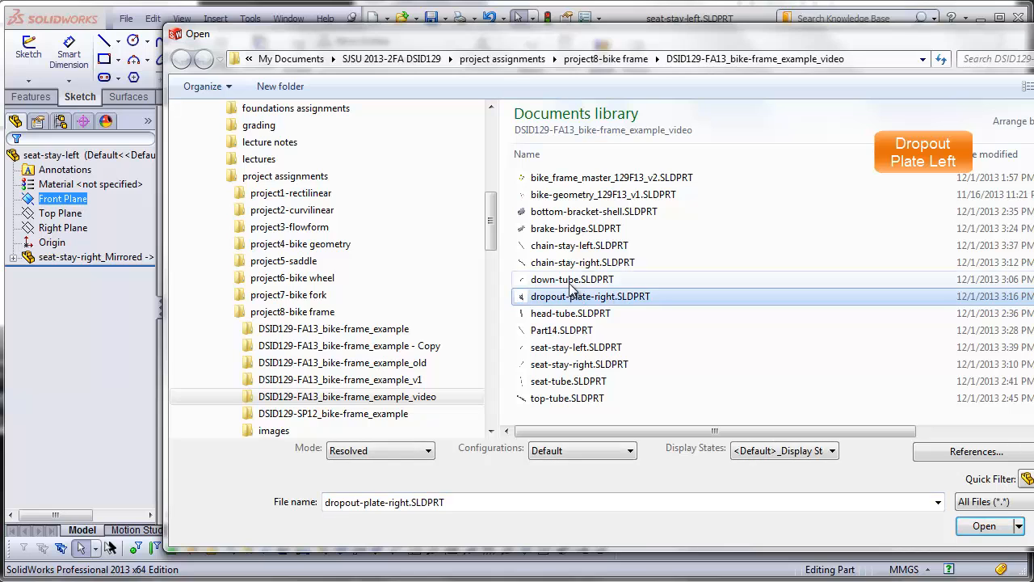
click(982, 526)
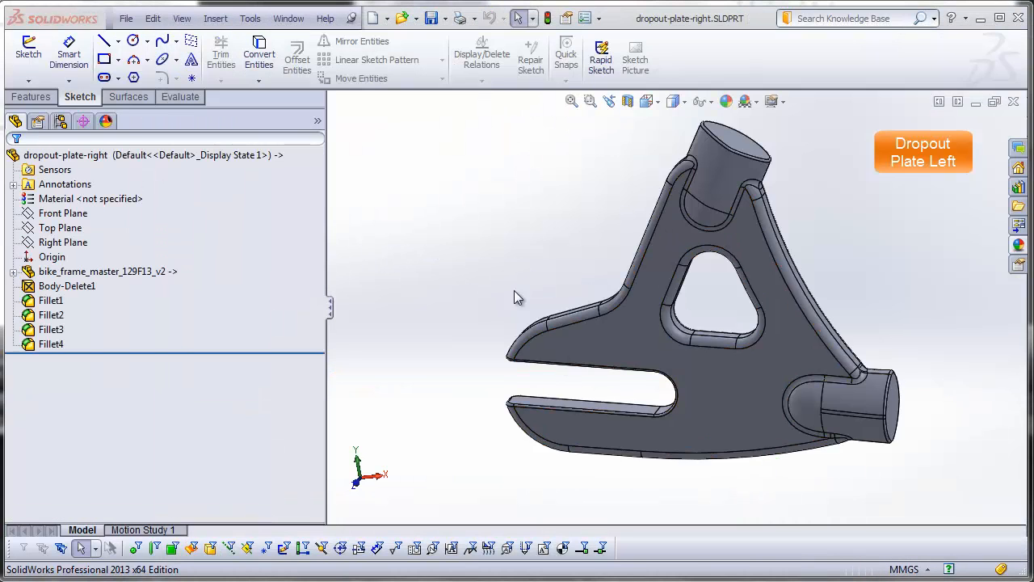
Step: Mirror the right dropout plate part about the Front Plane into a new linked part, transferring solid bodies only
scroll(720, 318, up, 5)
middle_drag(709, 308, 756, 285)
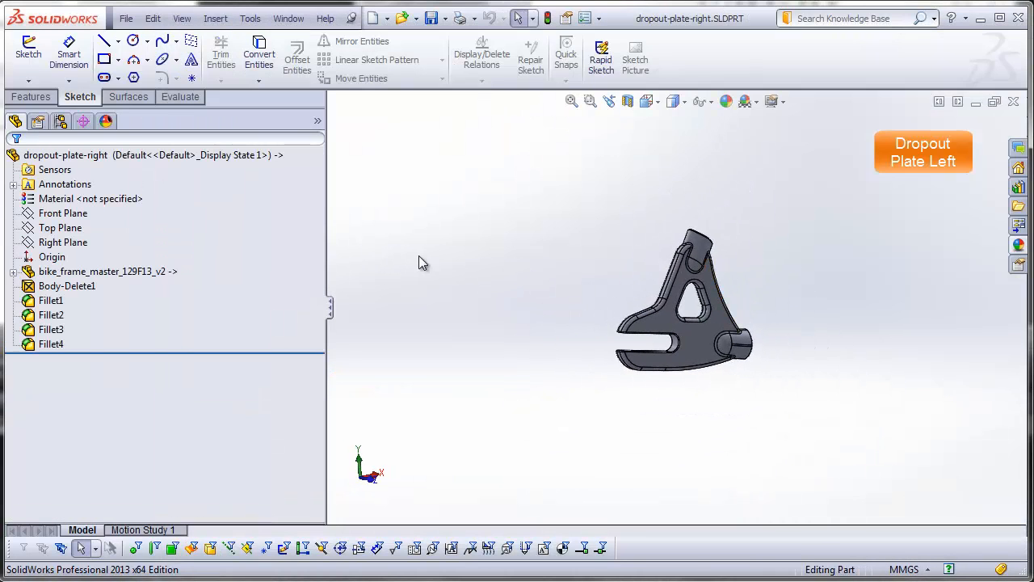
click(79, 215)
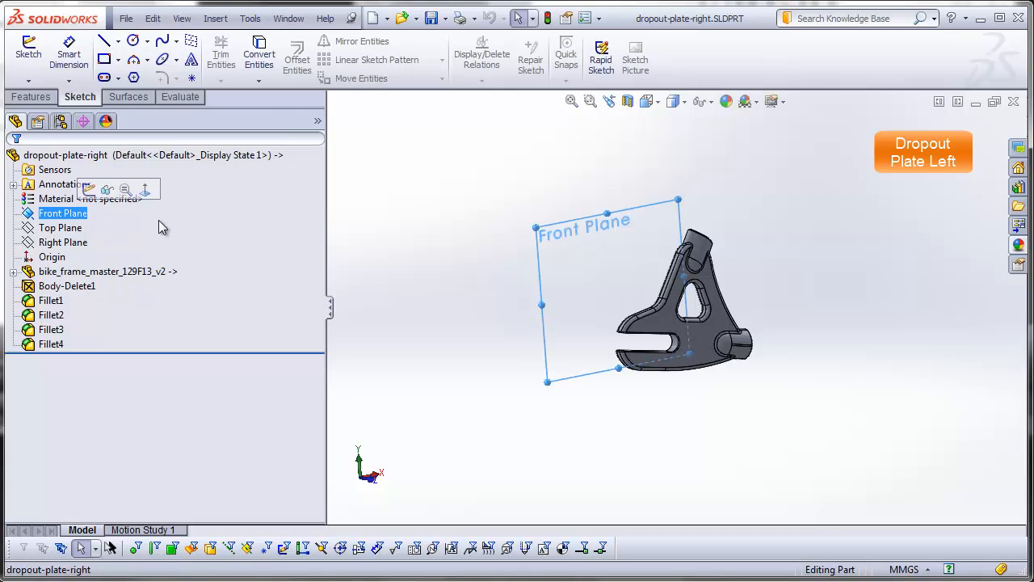
click(215, 19)
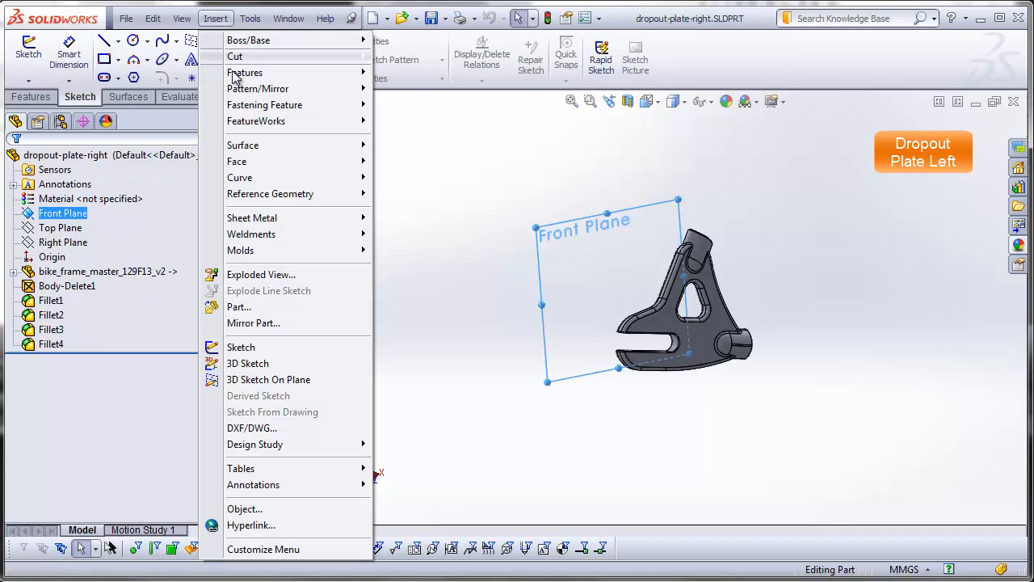
click(254, 323)
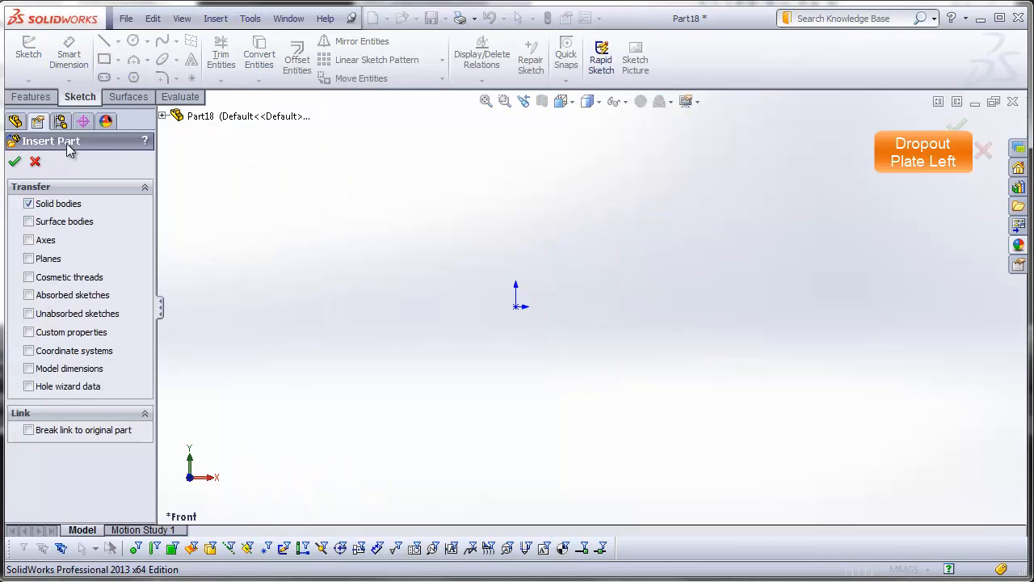
click(15, 164)
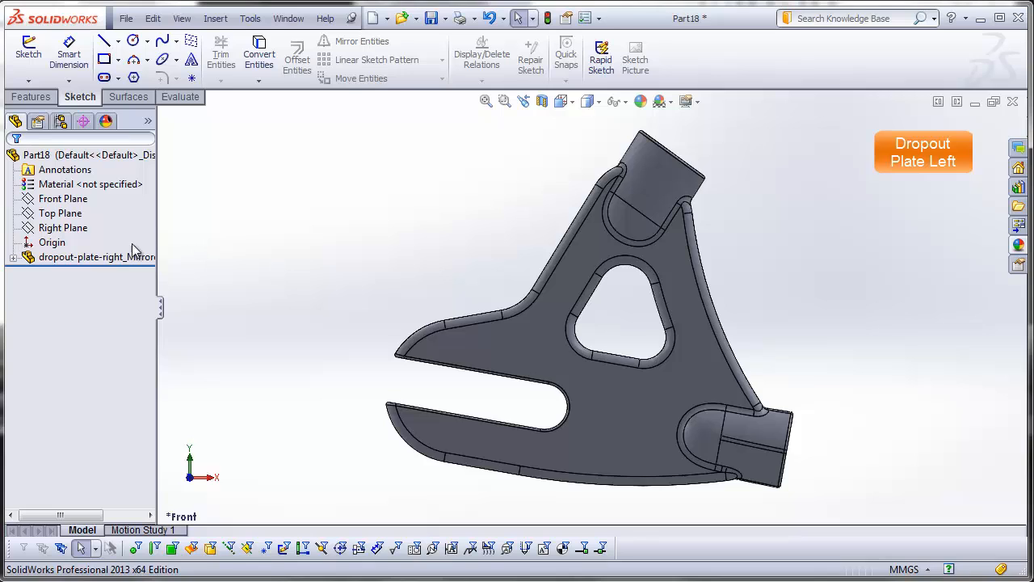
Step: Check the mirrored dropout plate against the Front Plane from above and save it as dropout-plate-left in the DSID129-FA13_bike-frame_example_video folder
drag(157, 226, 194, 229)
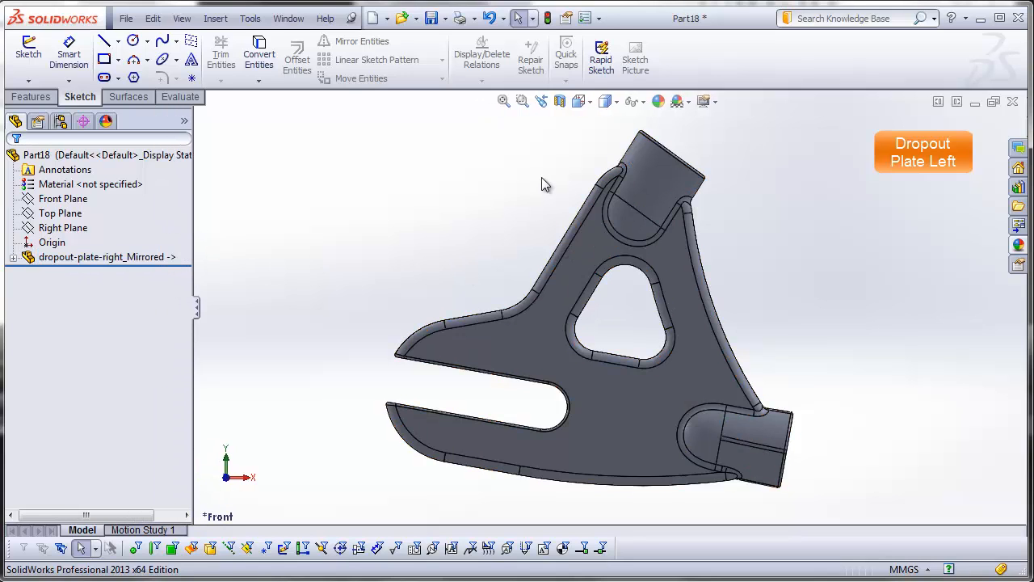
click(602, 102)
click(595, 136)
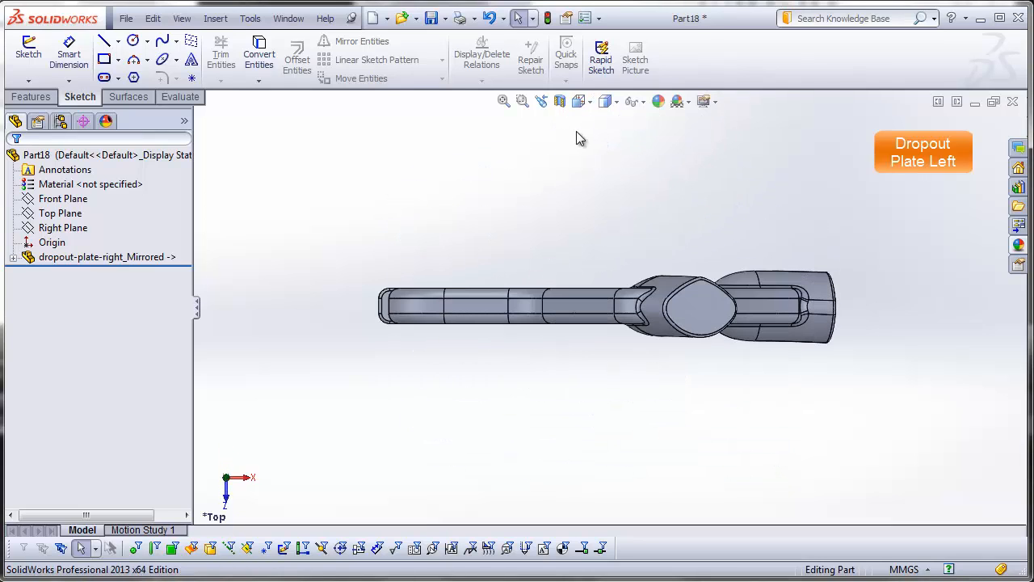
click(83, 201)
scroll(614, 409, up, 4)
scroll(614, 408, up, 2)
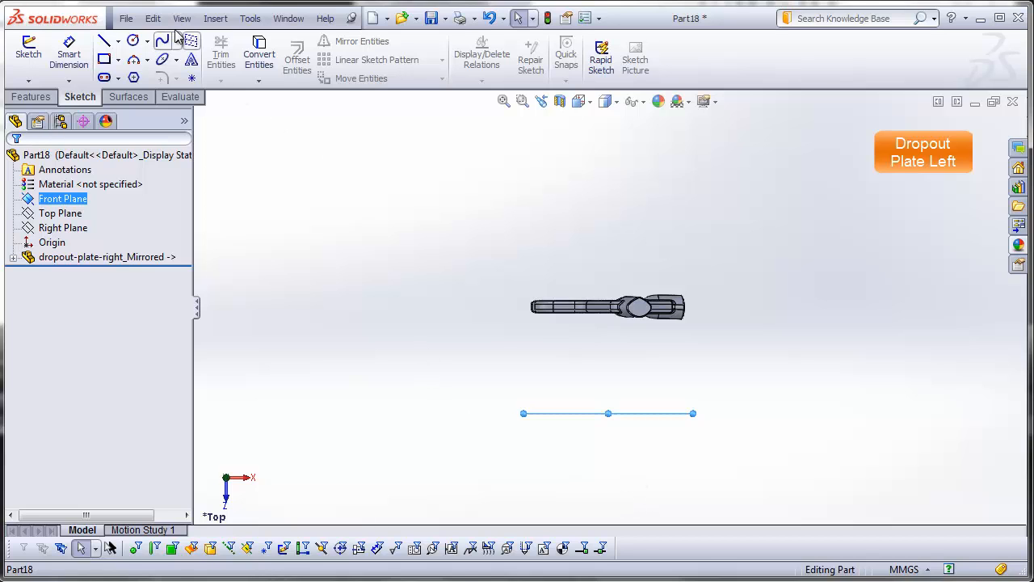
click(127, 18)
click(159, 101)
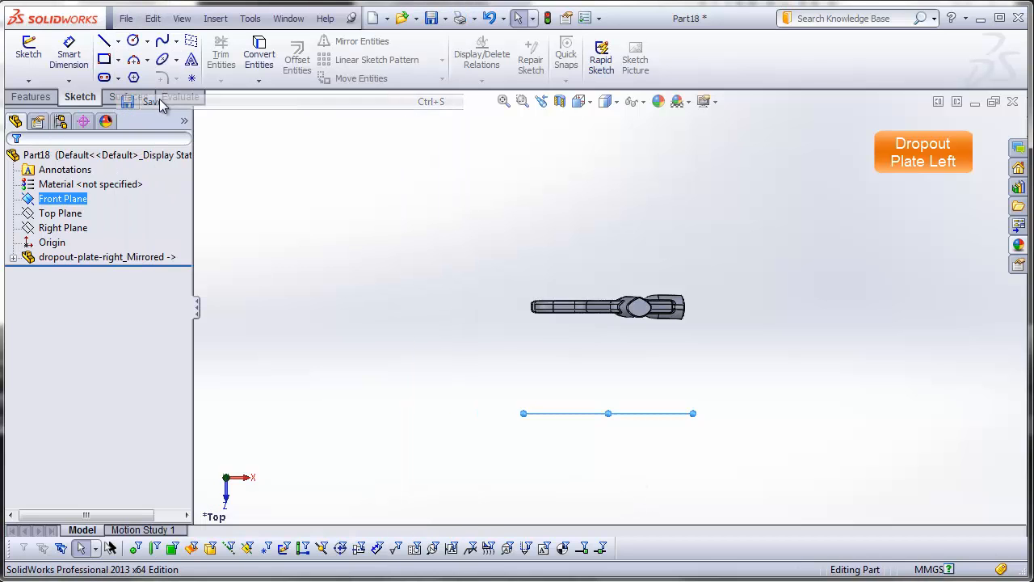
text(dropout)
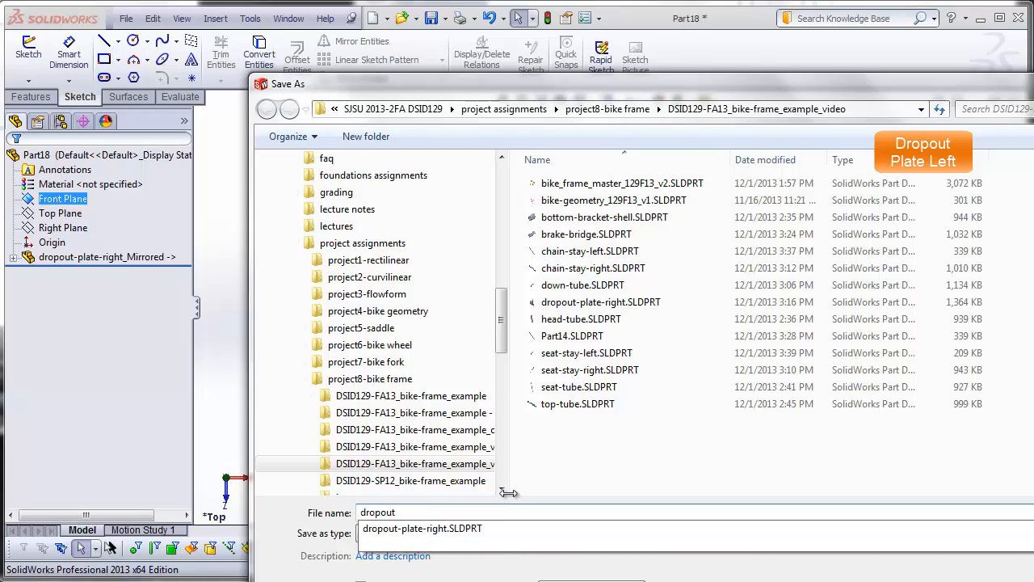
text(-plate-left)
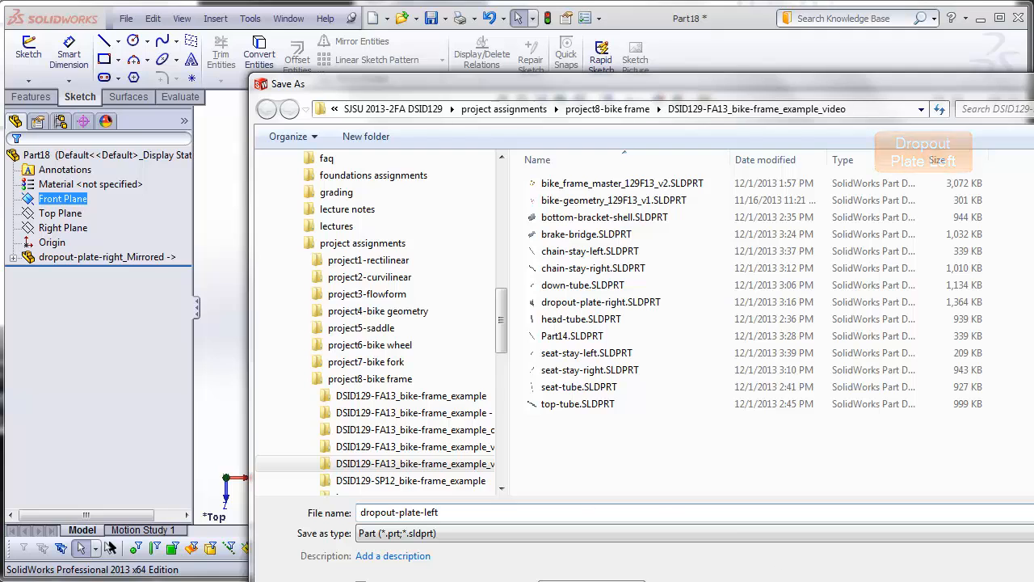
key(Return)
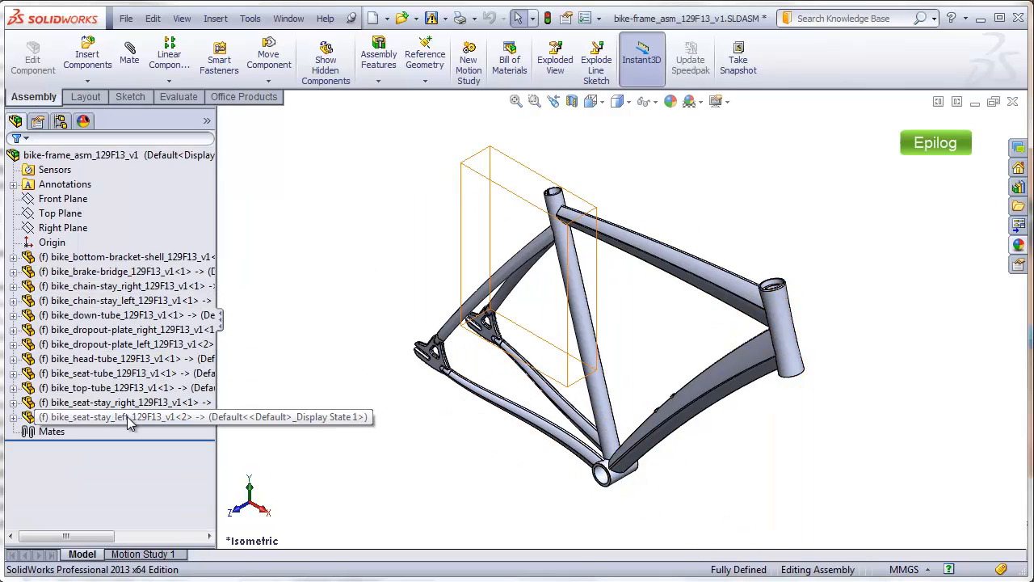
Step: Explode the bike frame assembly using the existing exploded view of its Default configuration
click(60, 121)
click(89, 186)
right_click(89, 186)
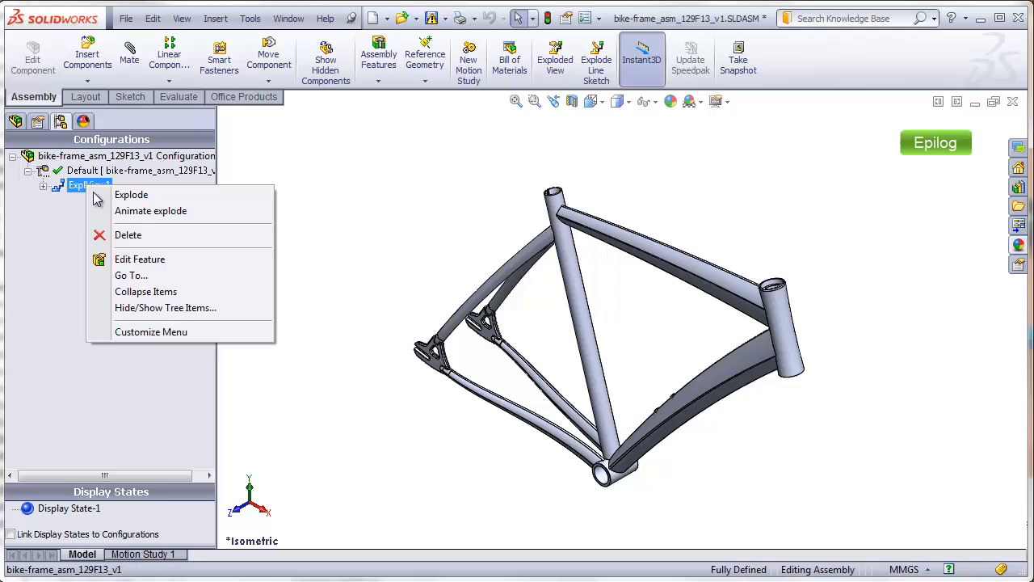
click(126, 196)
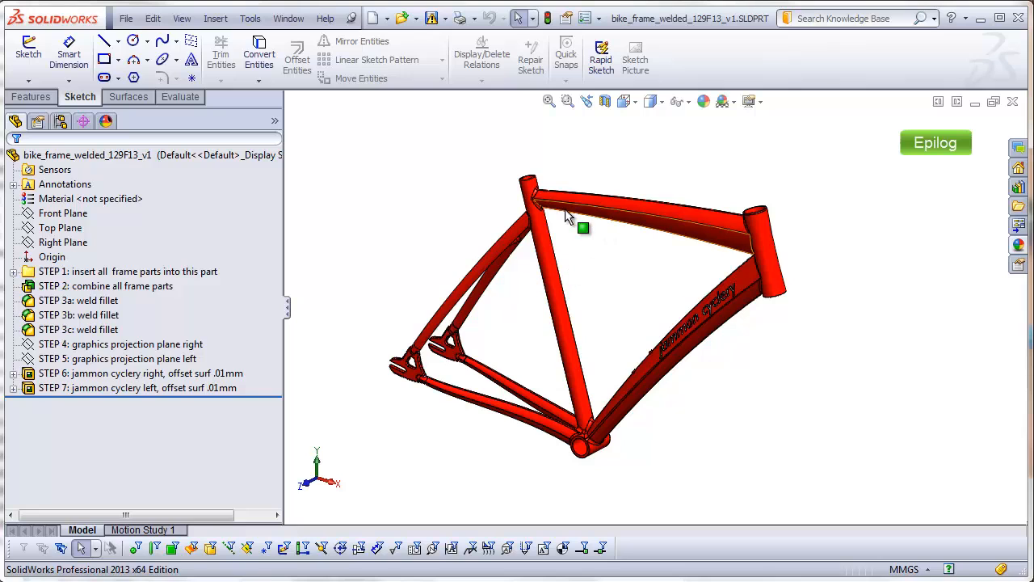
Step: Examine the weld fillets at the seat tube joints and the jammon cyclery lettering on the welded frame's down tube
scroll(566, 216, down, 5)
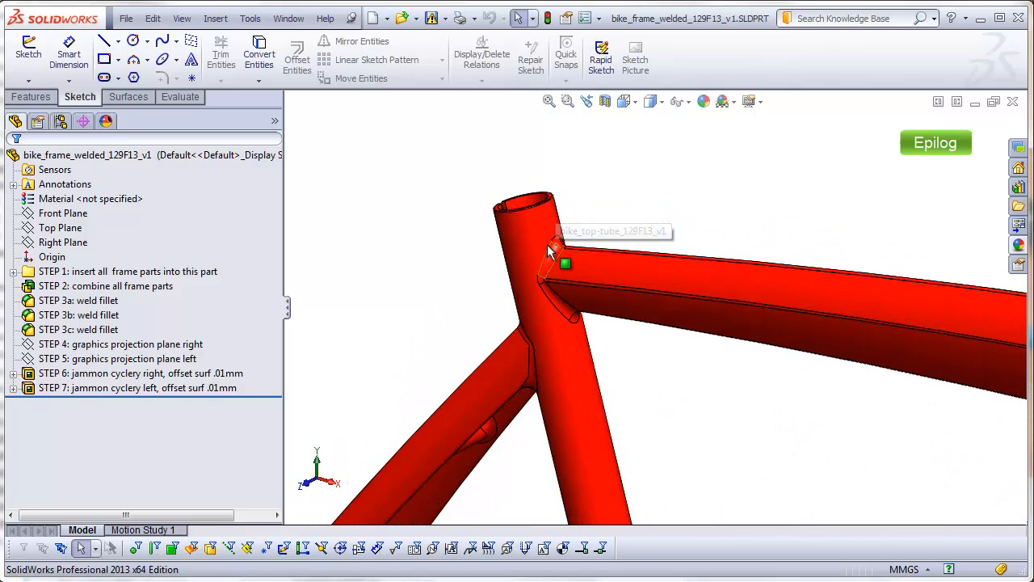
middle_drag(594, 289, 636, 238)
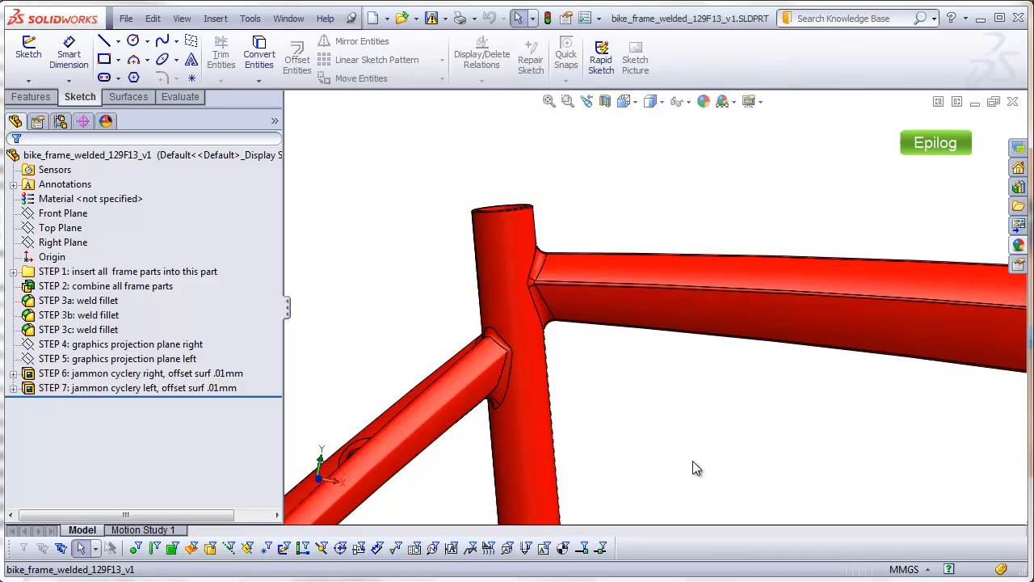
scroll(820, 473, up, 6)
scroll(819, 473, up, 2)
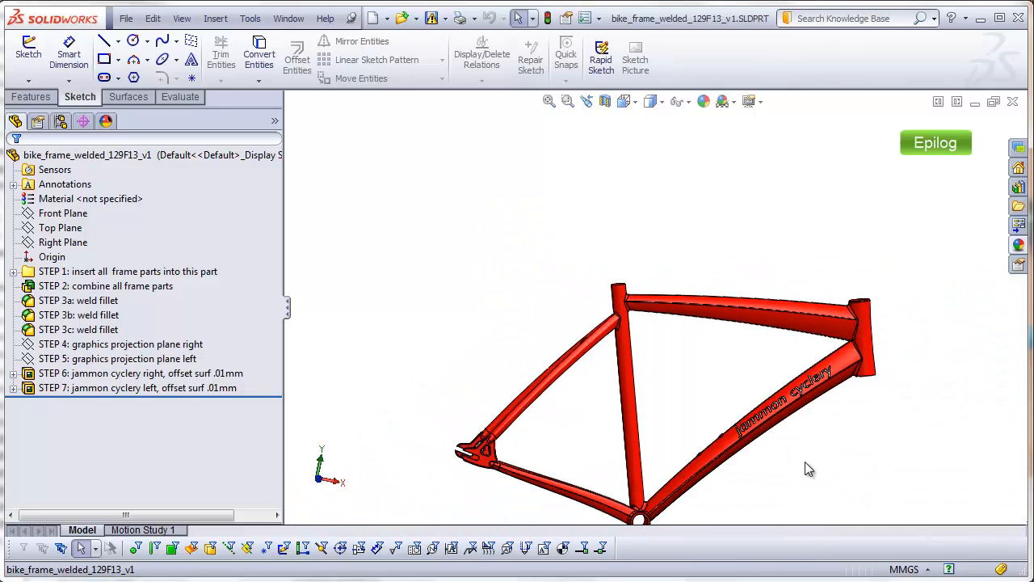
middle_drag(806, 469, 809, 521)
scroll(800, 453, down, 3)
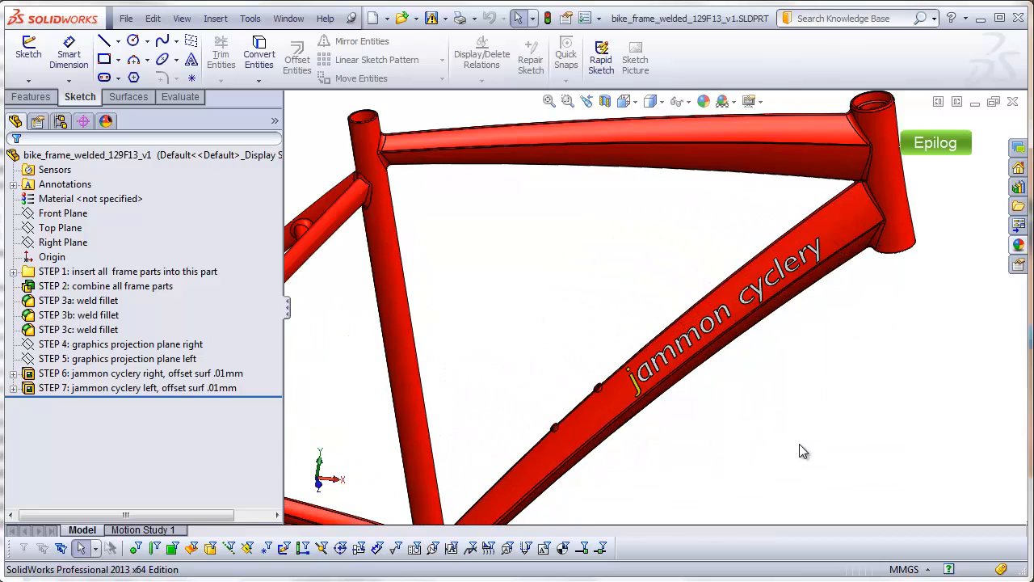